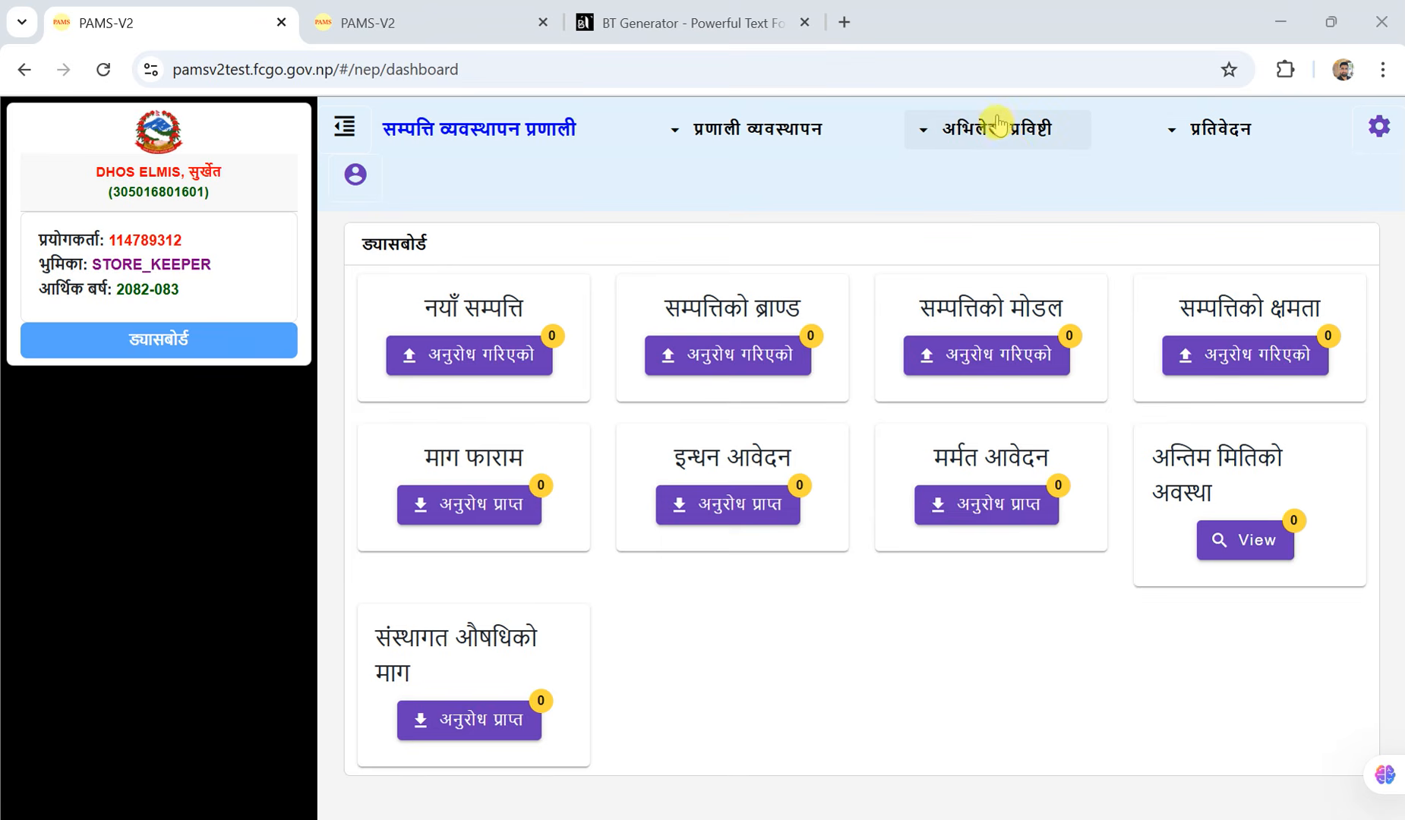
# Open a new institutional demand form (संस्थागत माग फाराम) from माग फाराम-401 in the asset and goods records
pyautogui.click(991, 144)
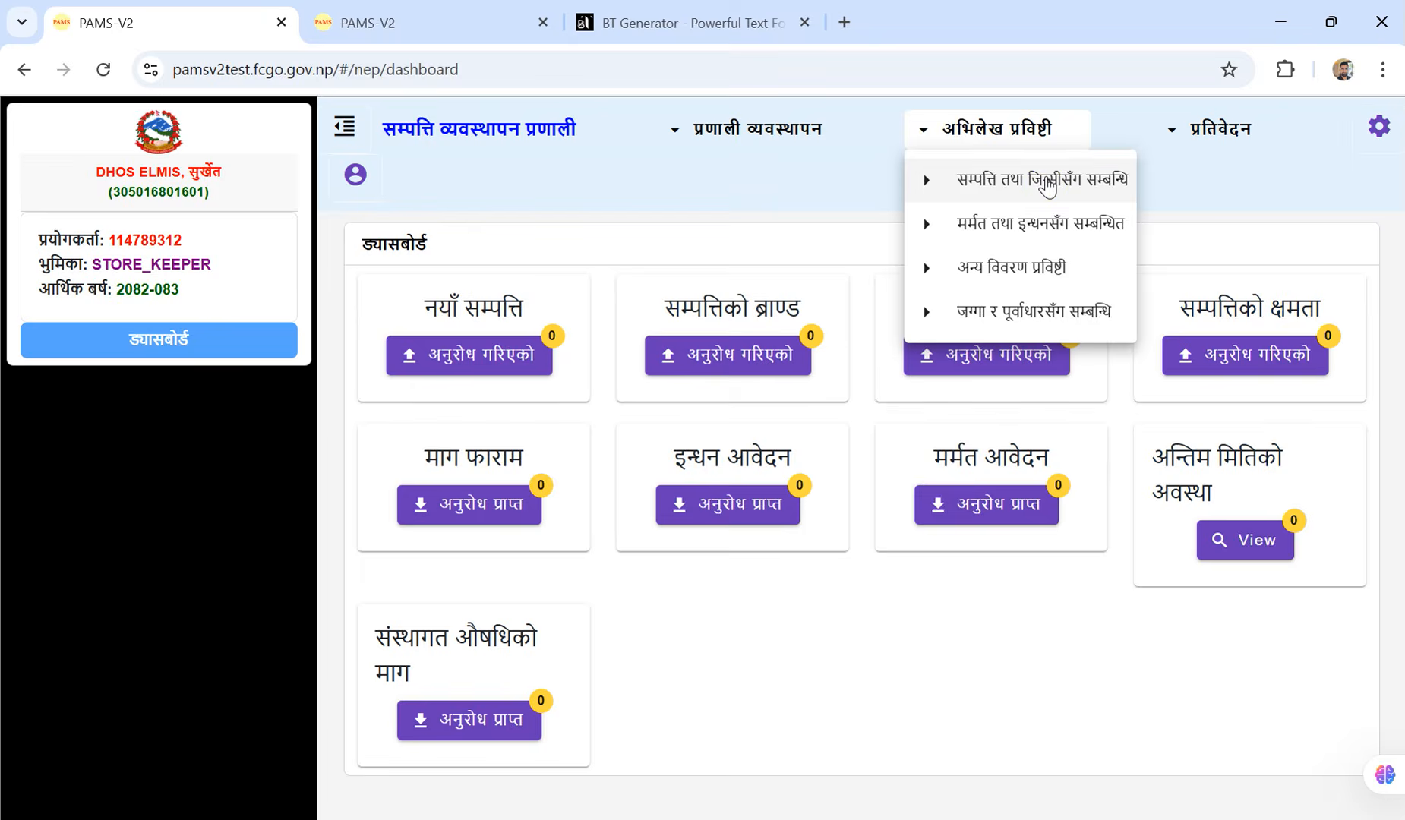
pyautogui.click(1047, 186)
pyautogui.click(283, 222)
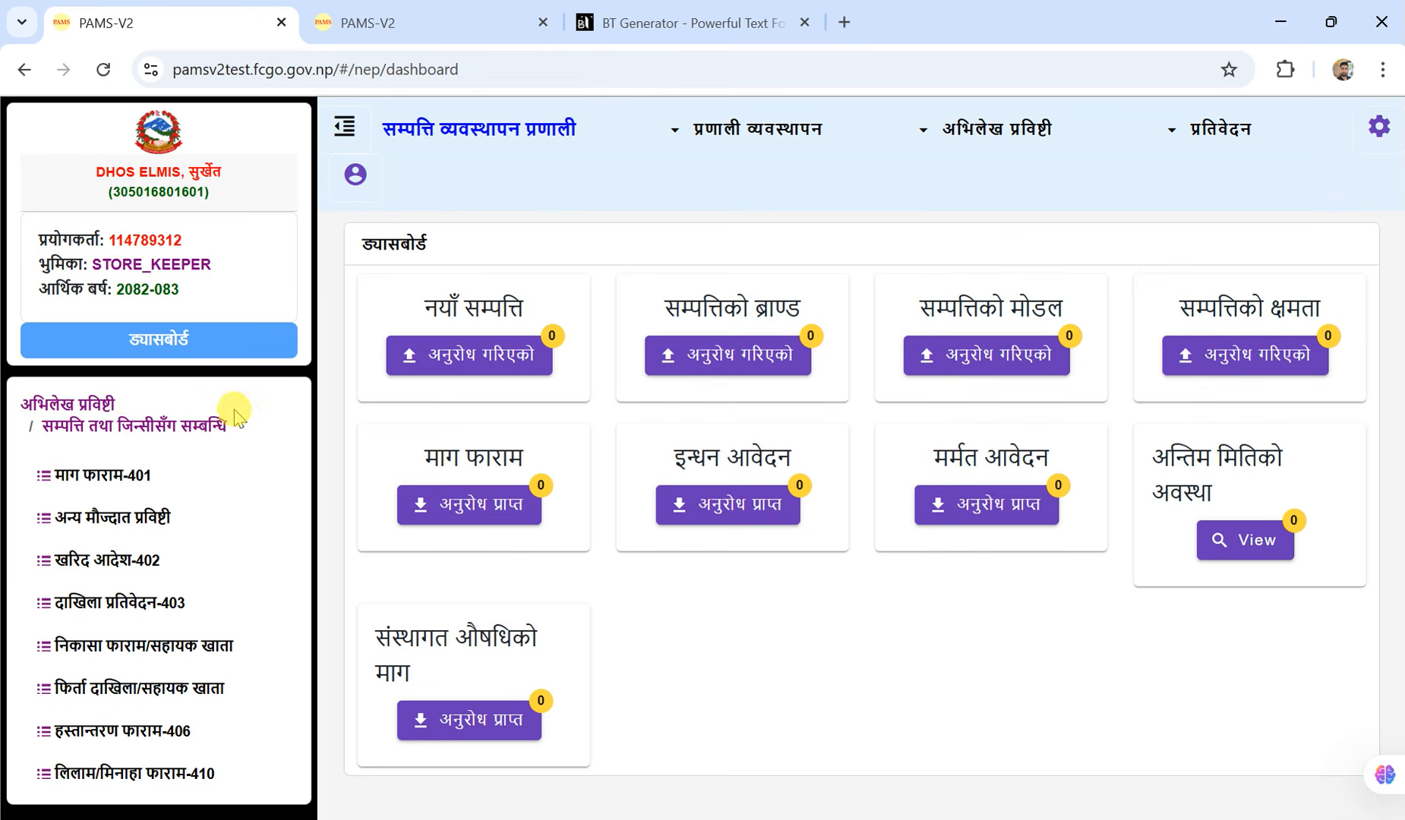
pyautogui.click(104, 478)
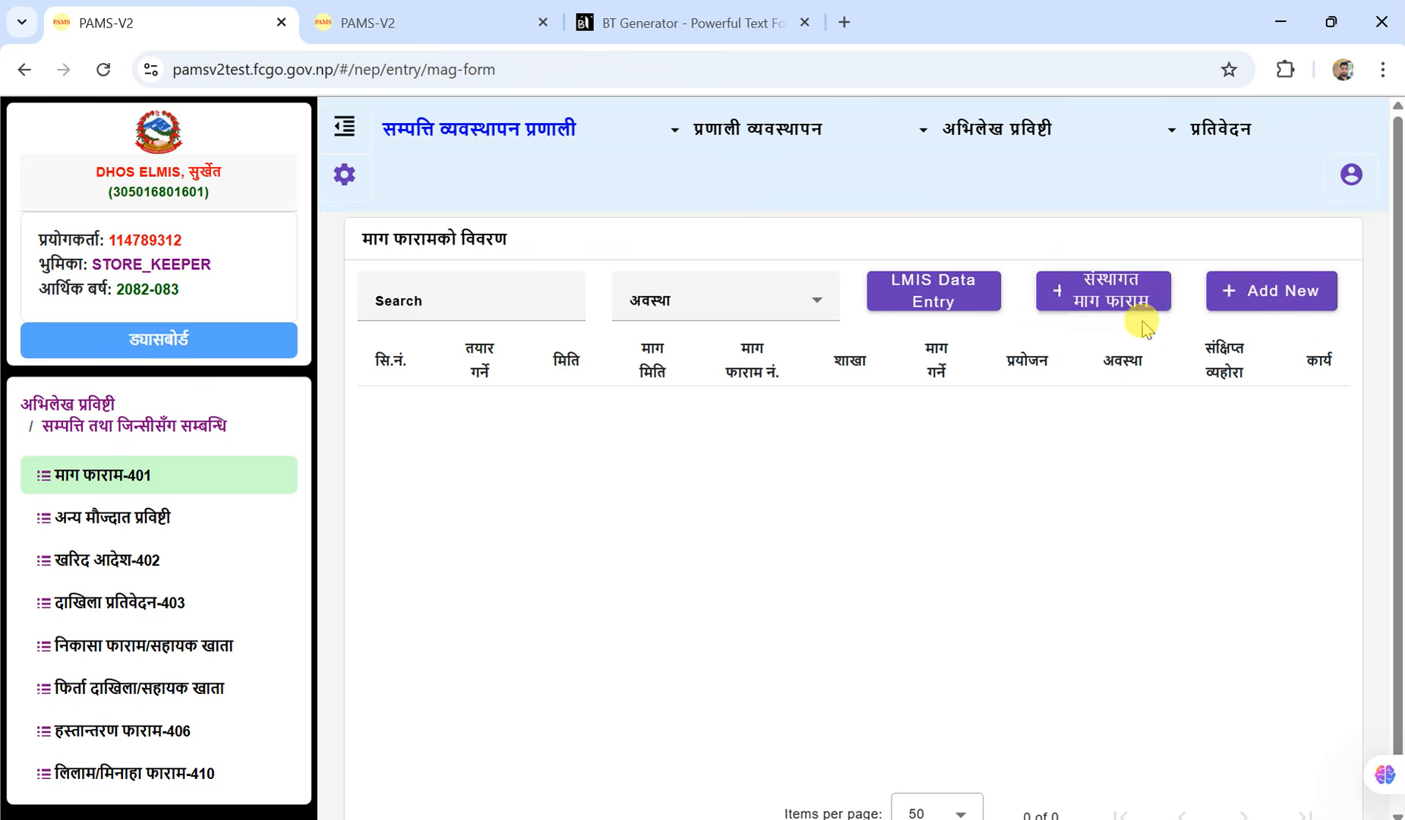
pyautogui.click(1103, 289)
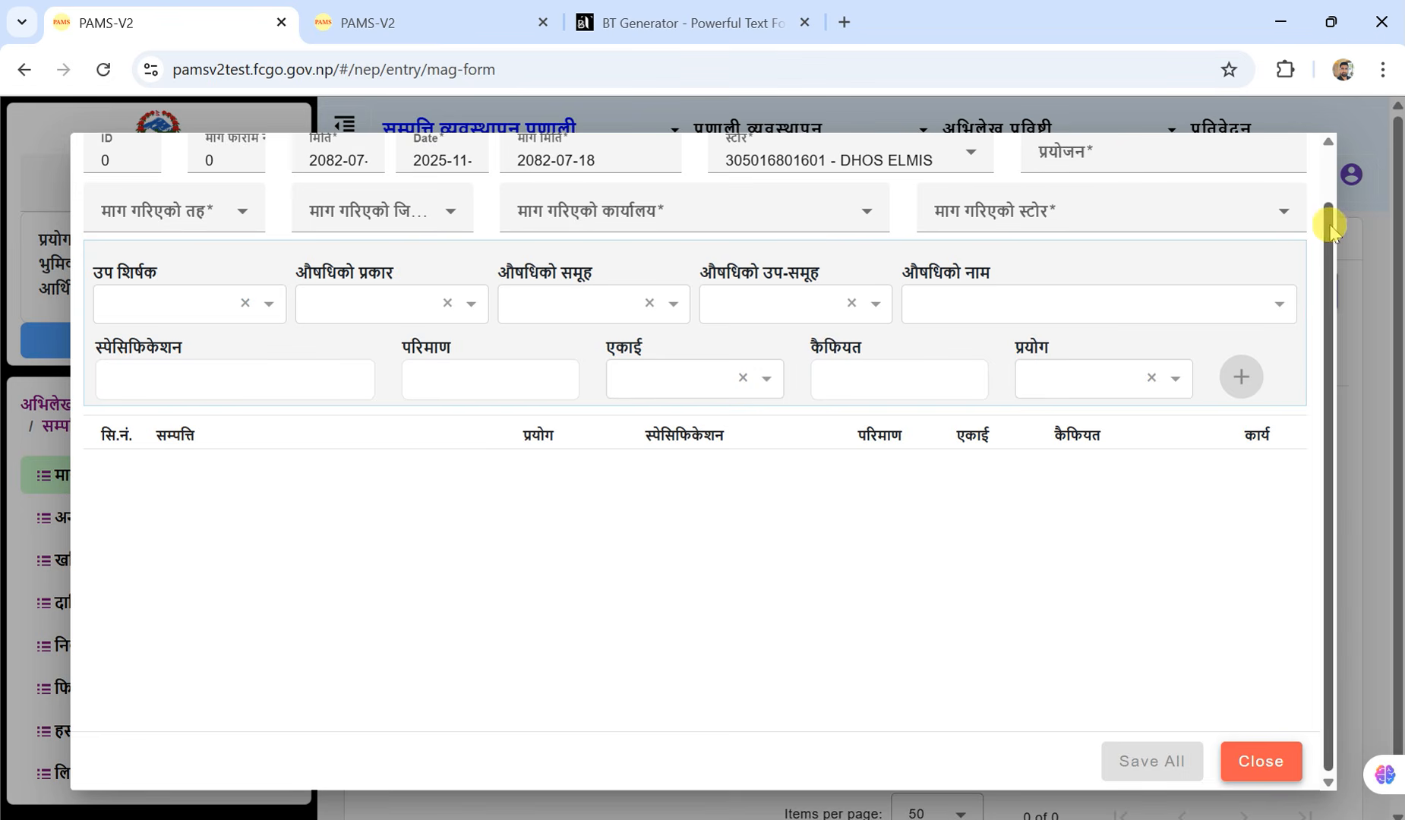
# Enter "Regular" as the purpose (प्रयोजन) of the institutional demand form
pyautogui.moveTo(1329, 220); pyautogui.dragTo(1330, 180)
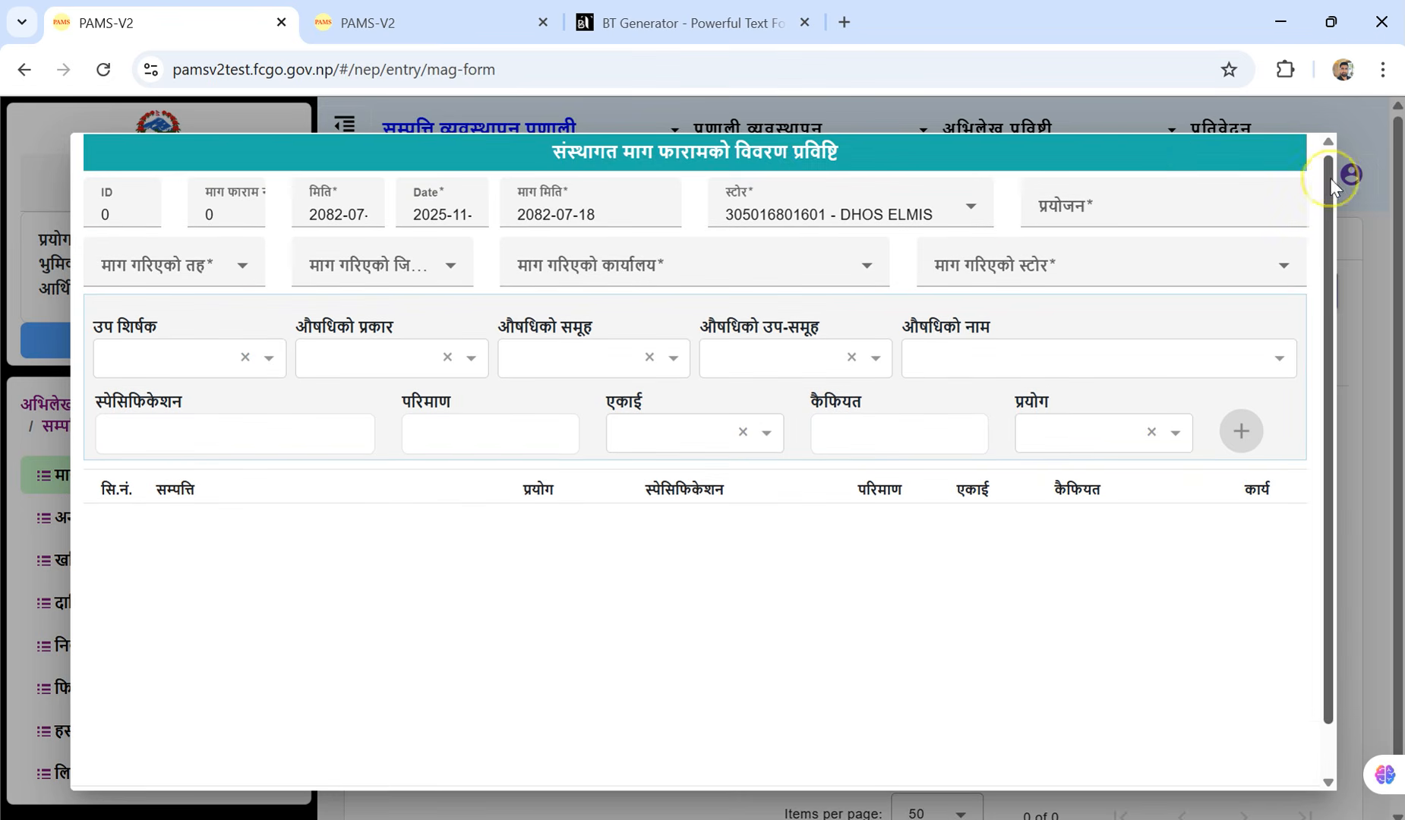
pyautogui.click(1131, 215)
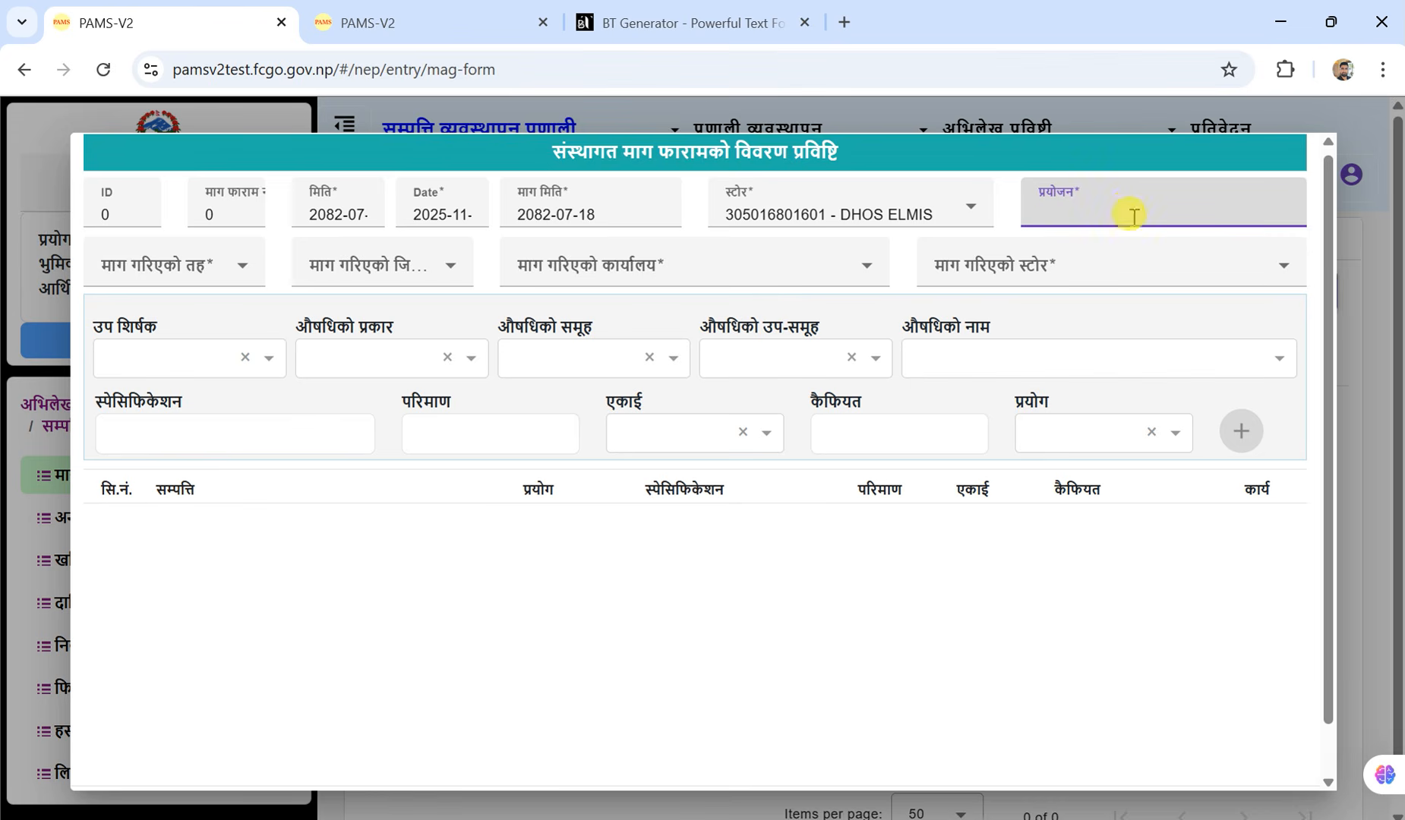
pyautogui.write('Regular')
pyautogui.click(1151, 251)
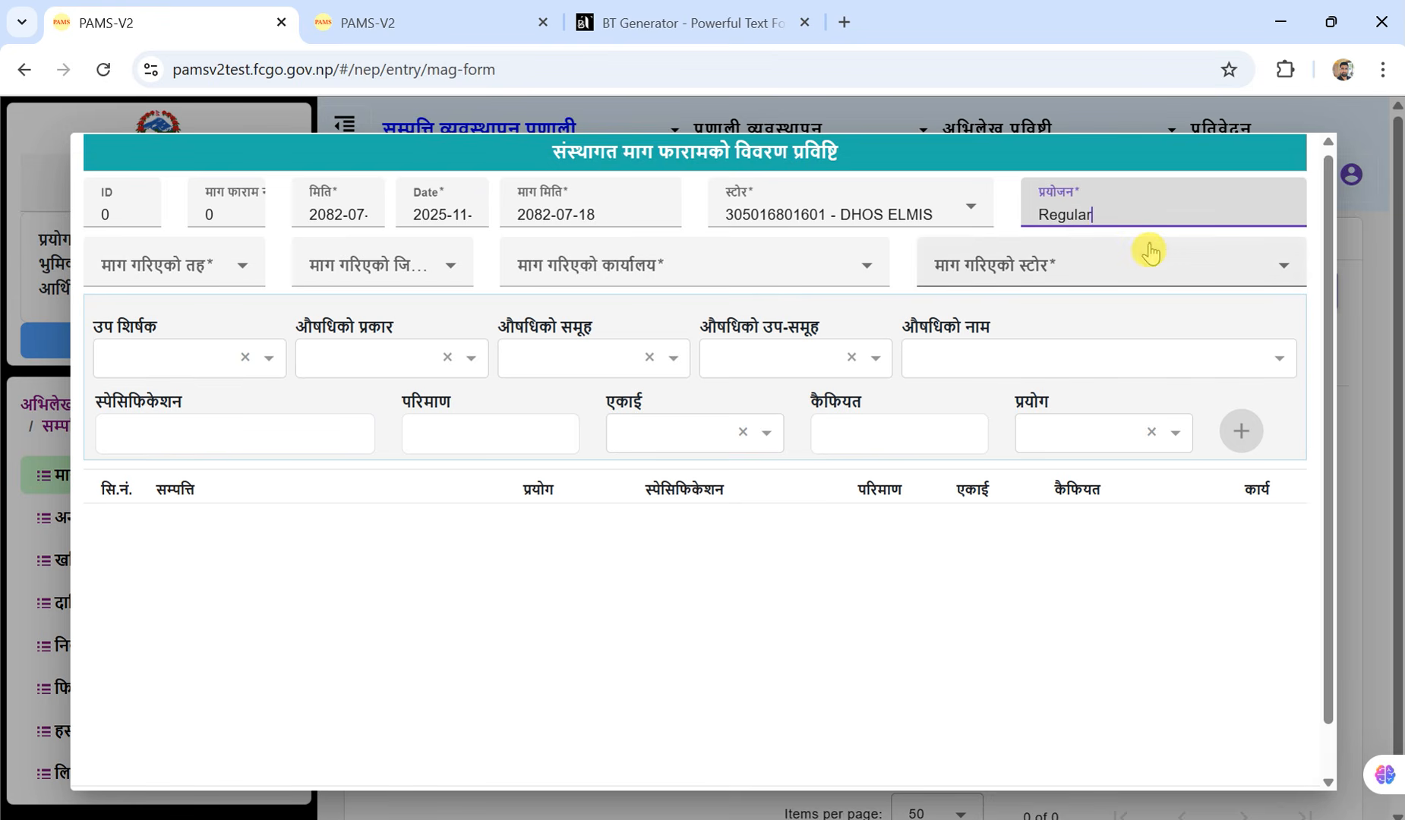
# Set the requested level (माग गरिएको तह) to 8-स्थानिय तह
pyautogui.click(243, 272)
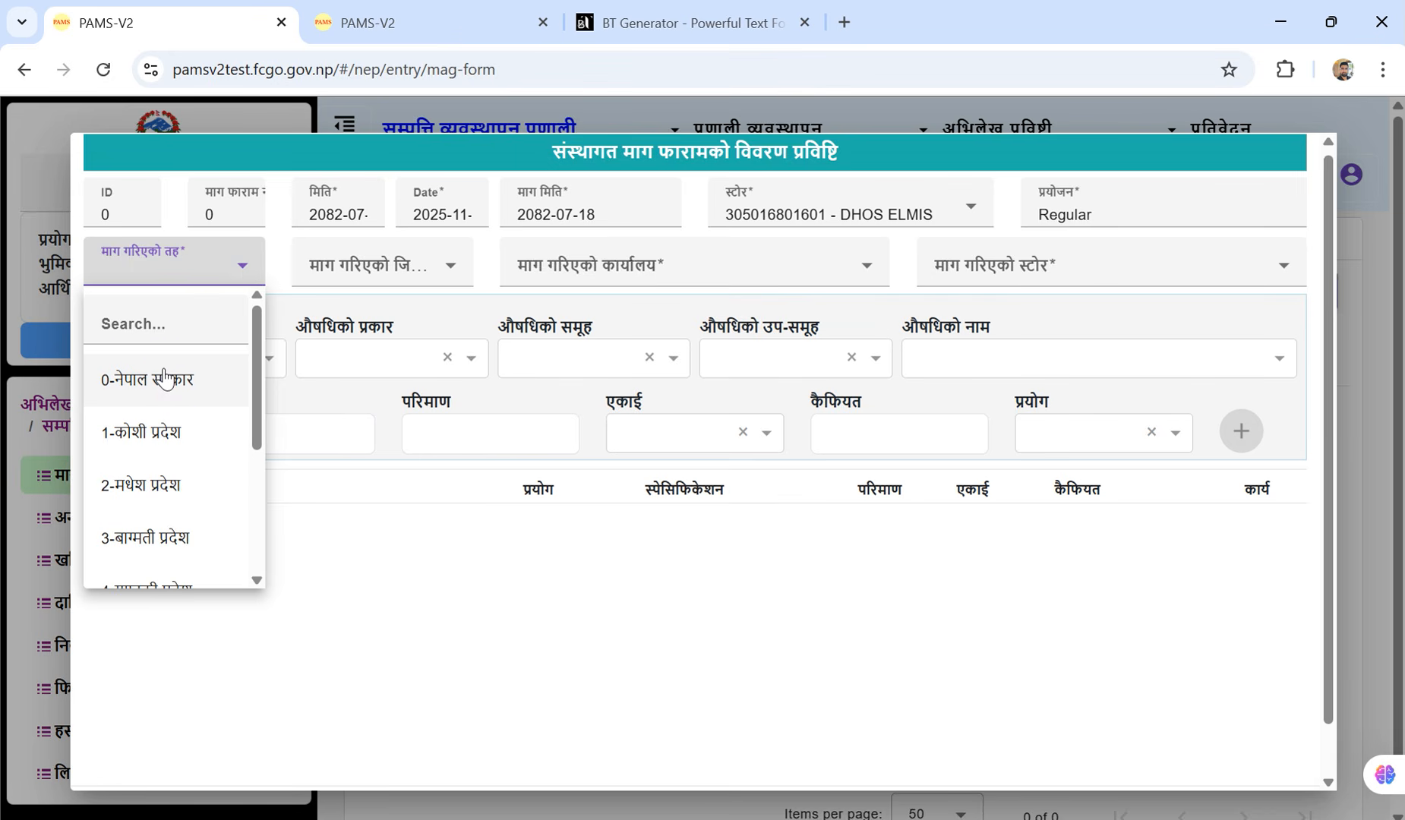
pyautogui.moveTo(255, 384); pyautogui.dragTo(257, 385)
pyautogui.moveTo(257, 385); pyautogui.dragTo(260, 464)
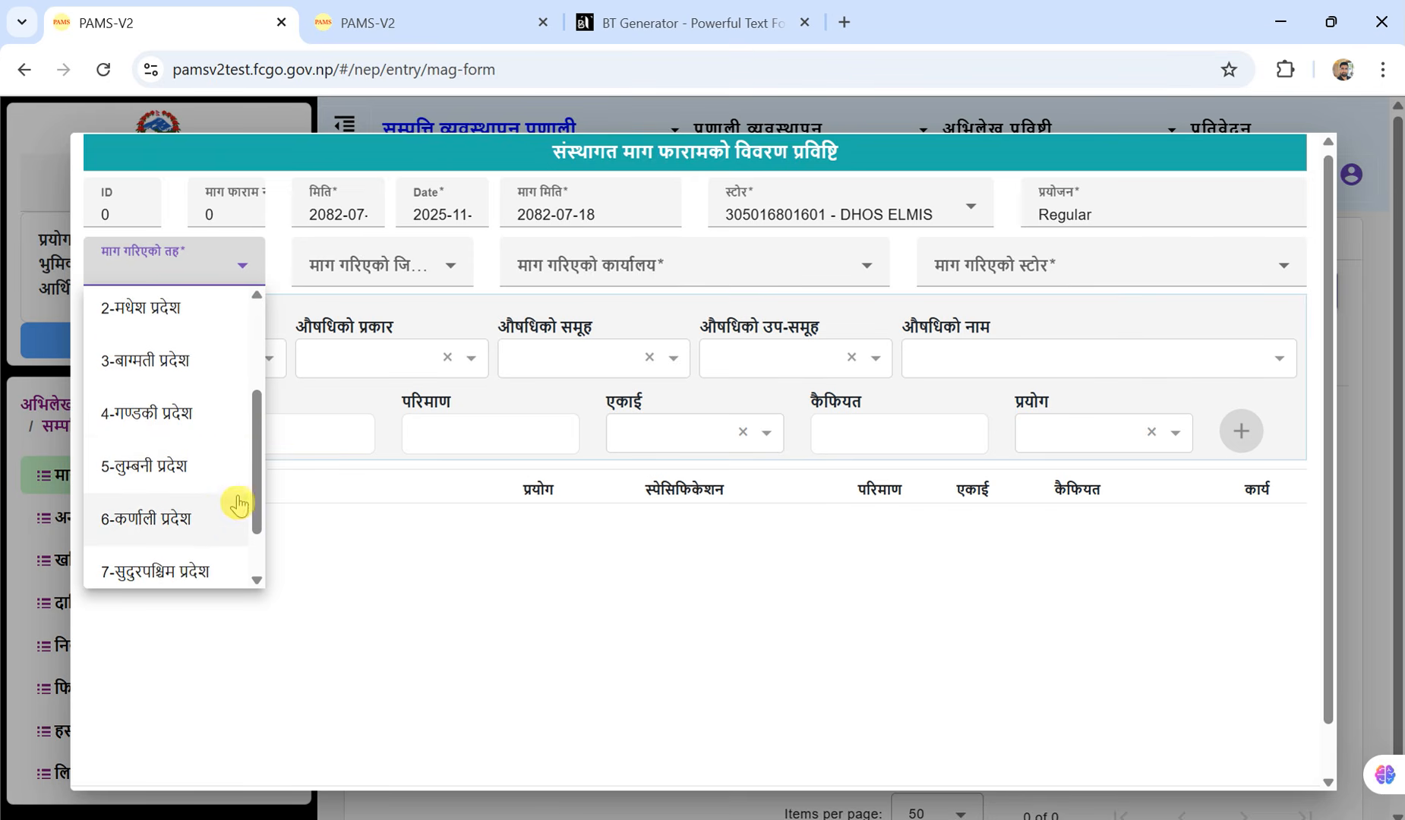
pyautogui.moveTo(255, 490); pyautogui.dragTo(259, 537)
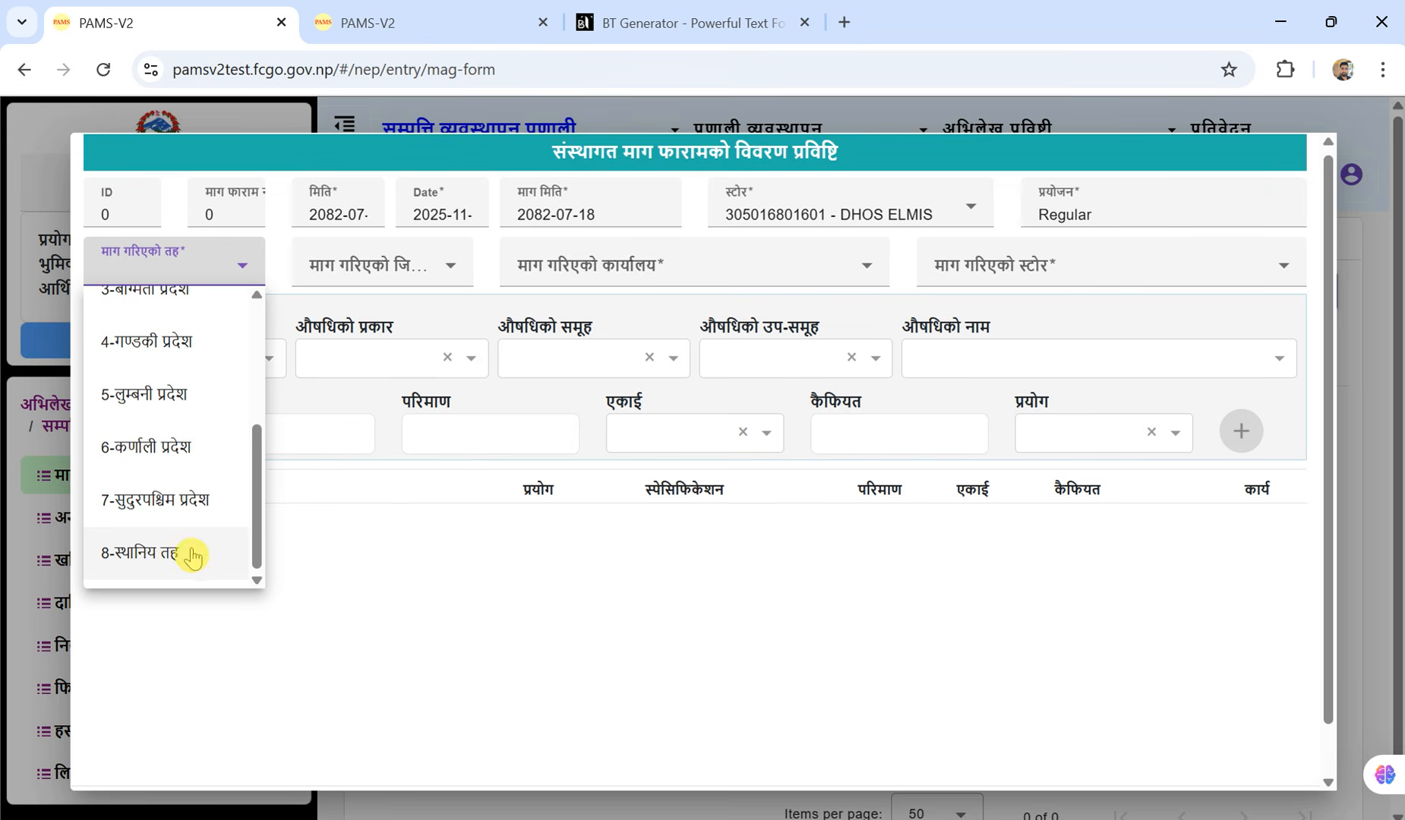
pyautogui.click(154, 559)
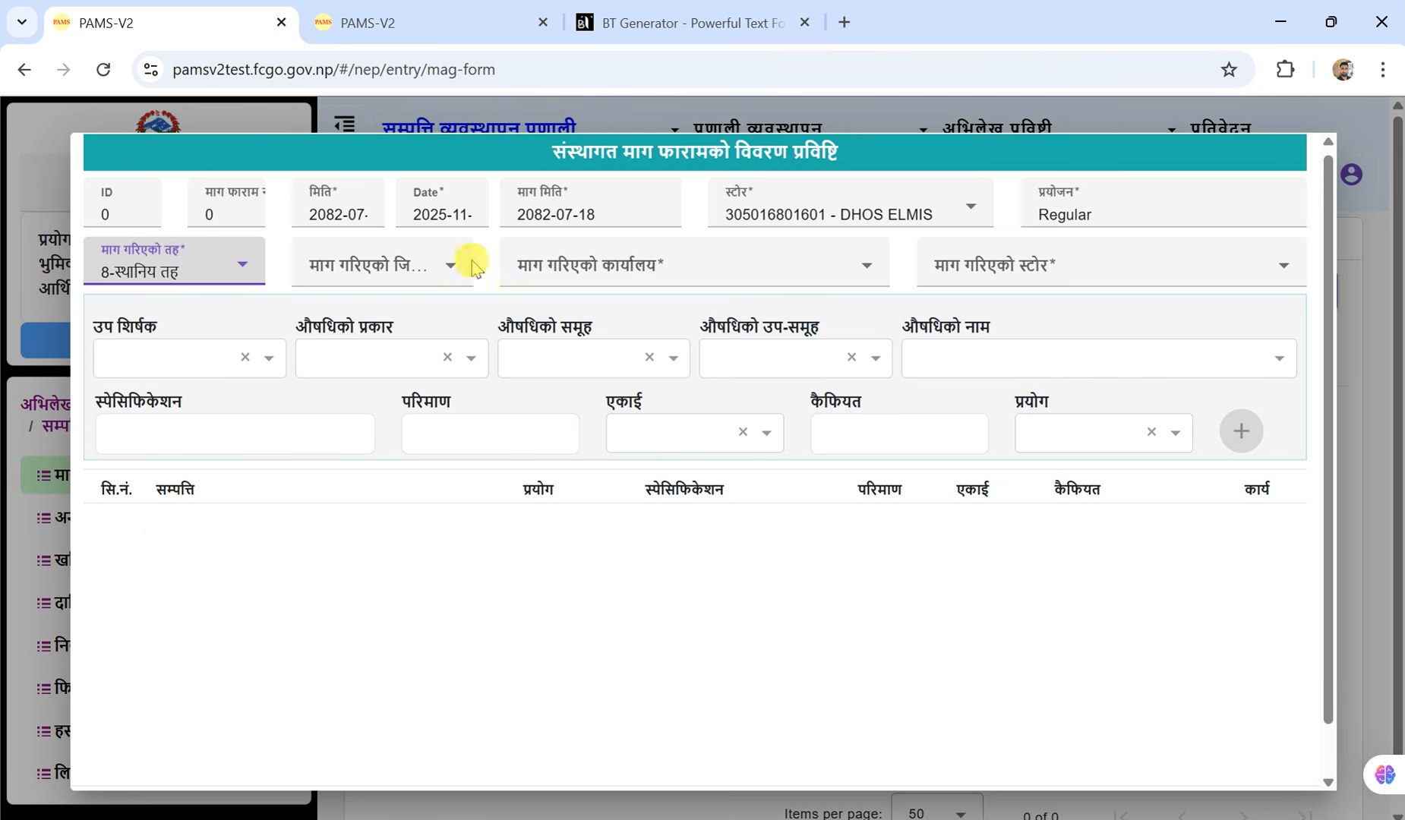
# Search for 68 and set the requested district (माग गरिएको जिल्ला) to 68-सुर्खेत
pyautogui.click(449, 266)
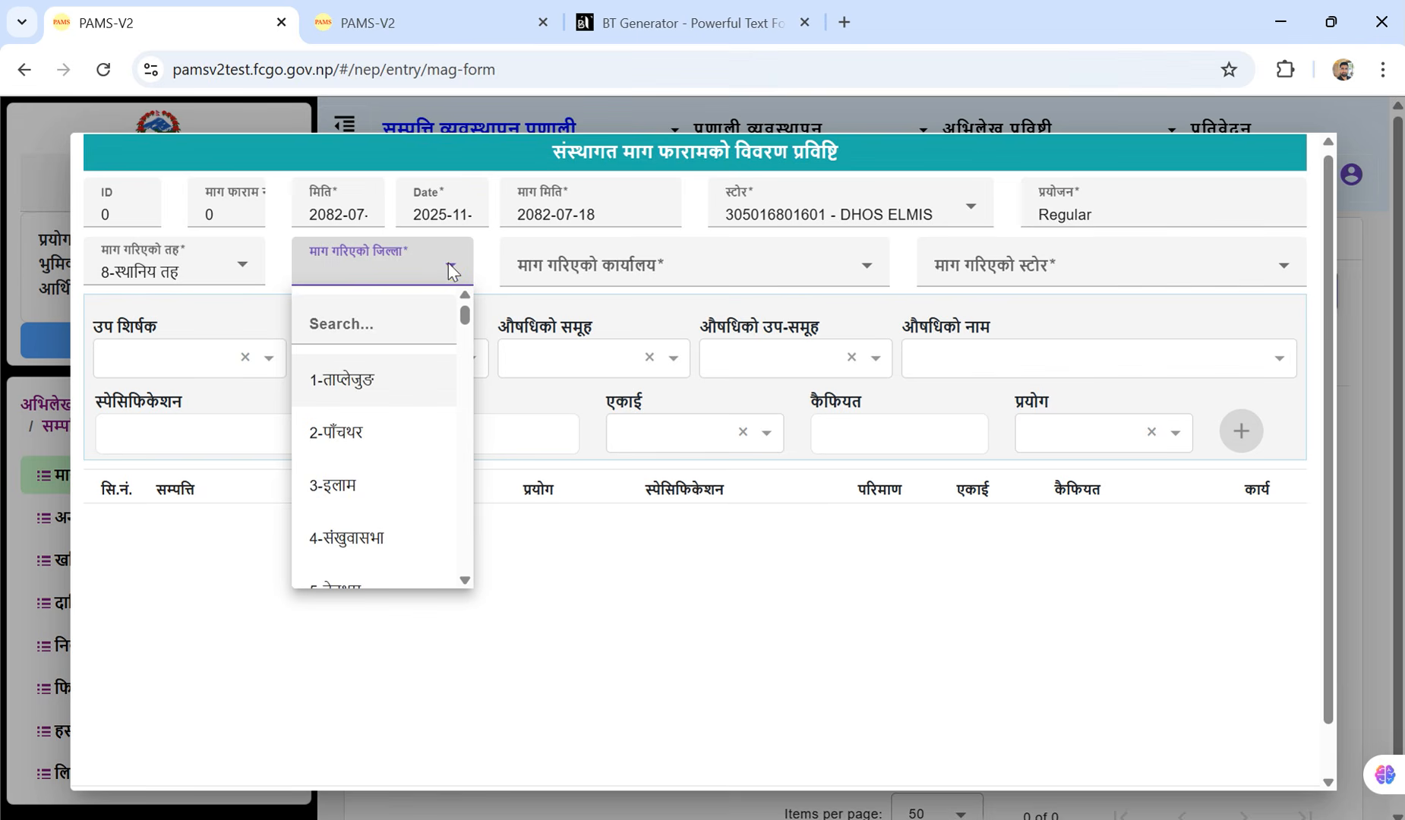
pyautogui.click(355, 327)
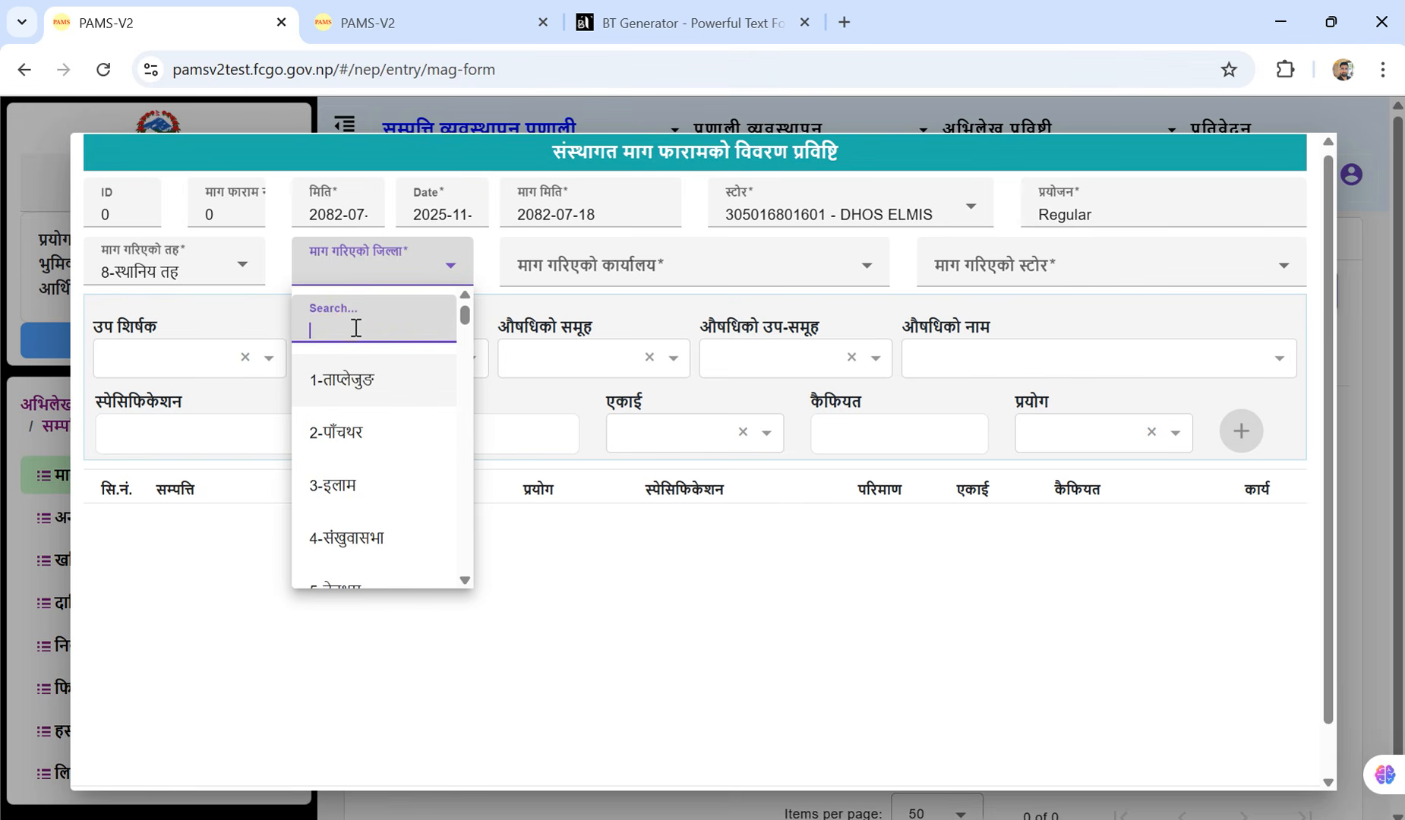
pyautogui.write('68')
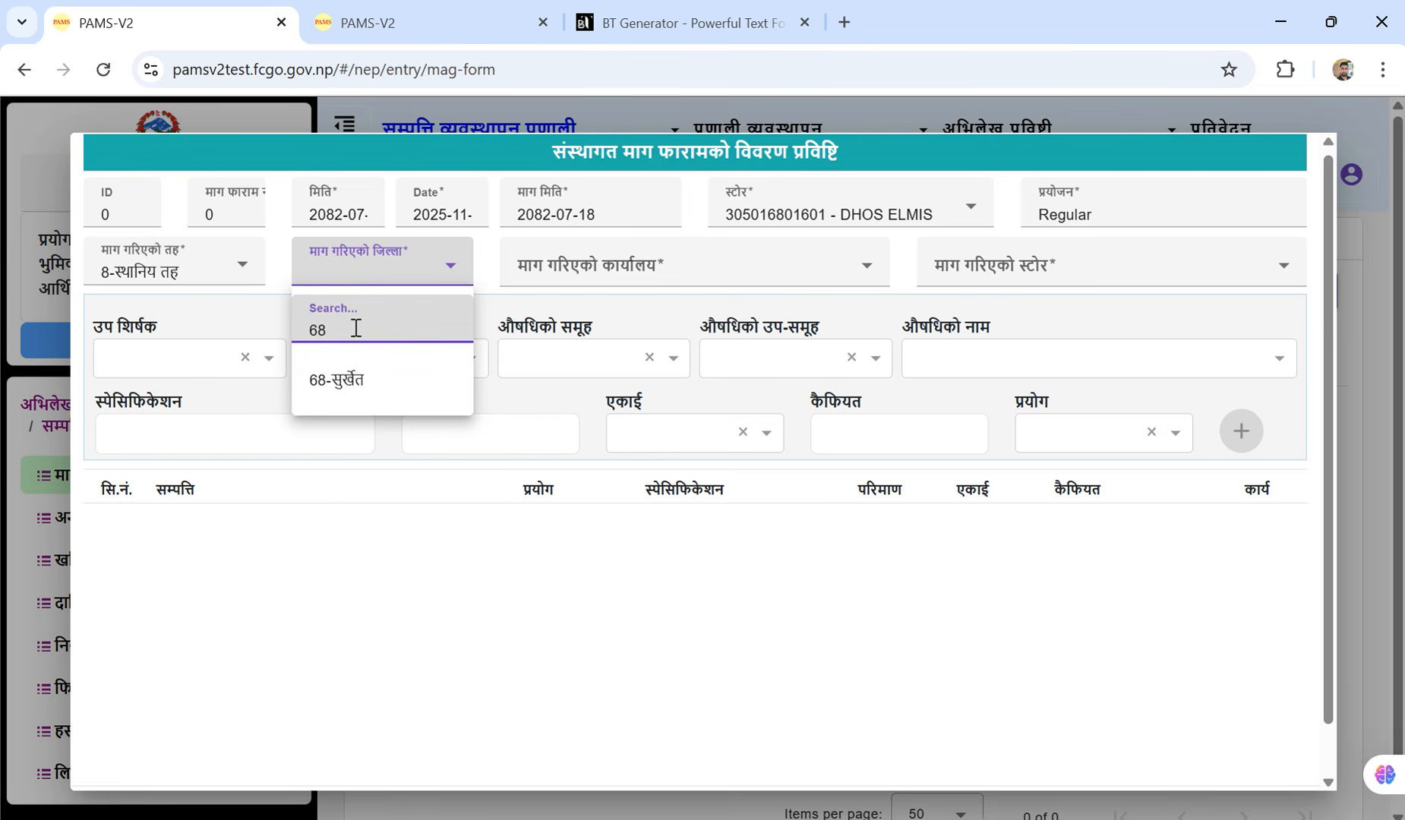
pyautogui.click(349, 382)
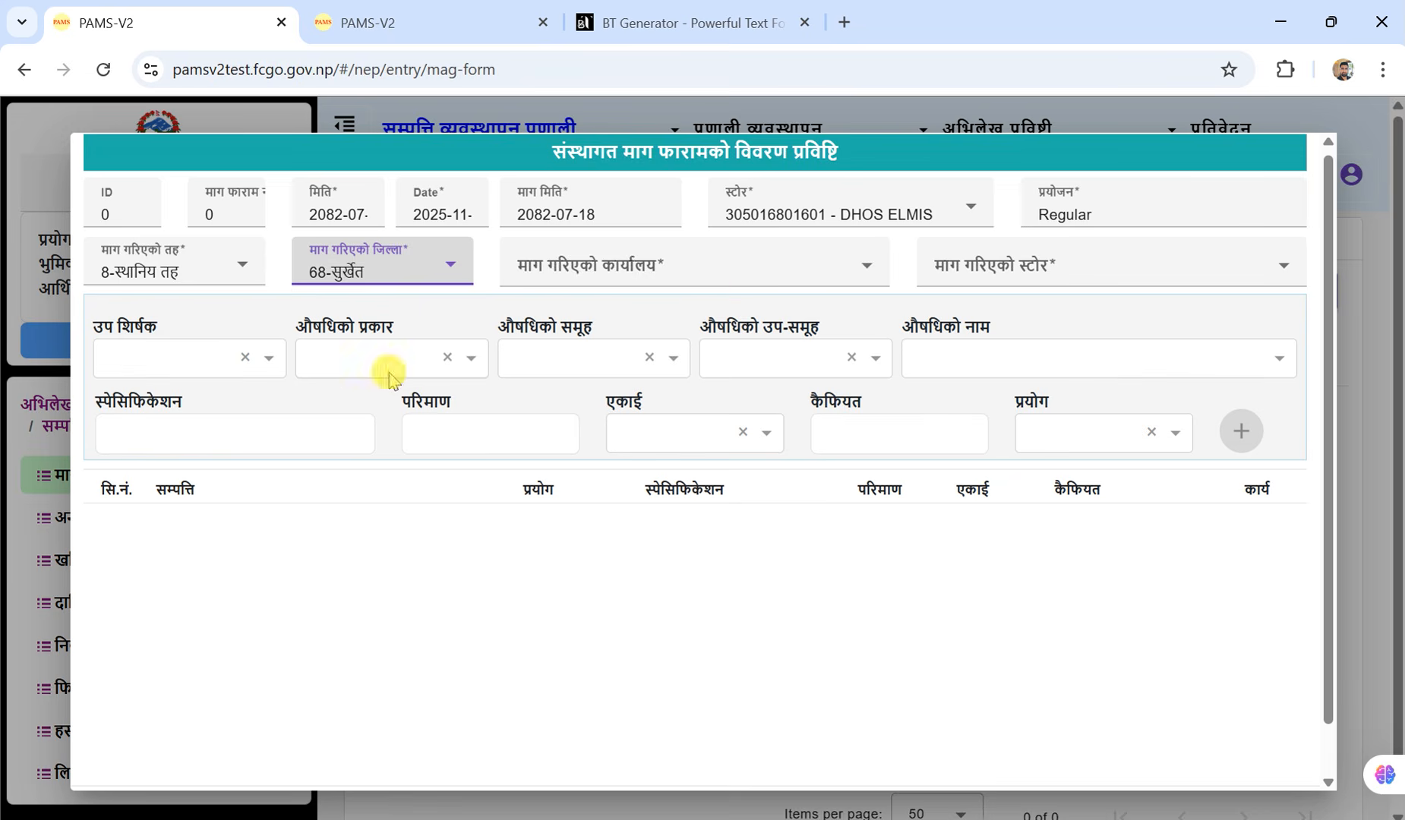
# Set the requested office (माग गरिएको कार्यालय) to 801066805-बीरेन्द्रनगर नगरपालिका
pyautogui.click(858, 282)
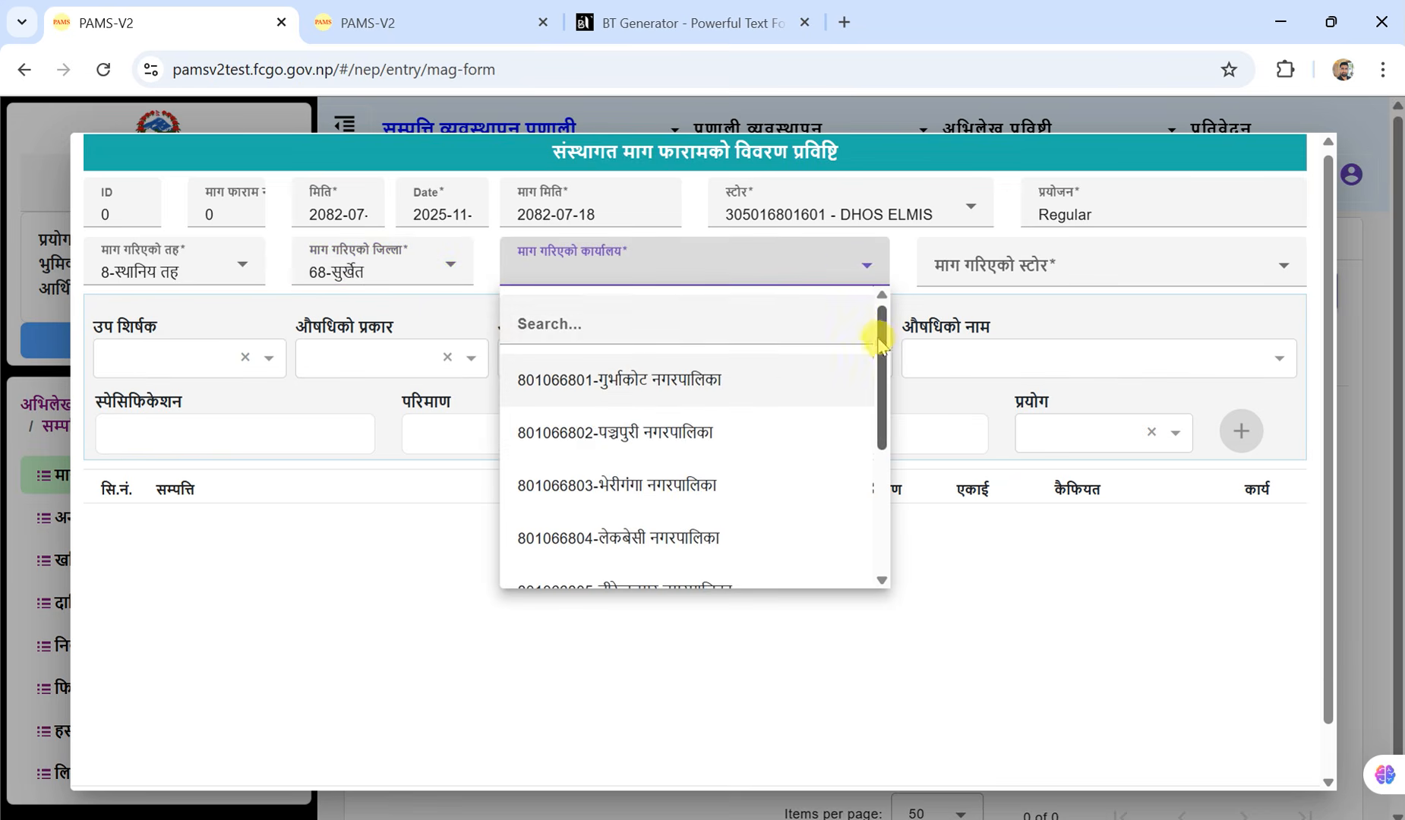
pyautogui.moveTo(880, 338); pyautogui.dragTo(885, 439)
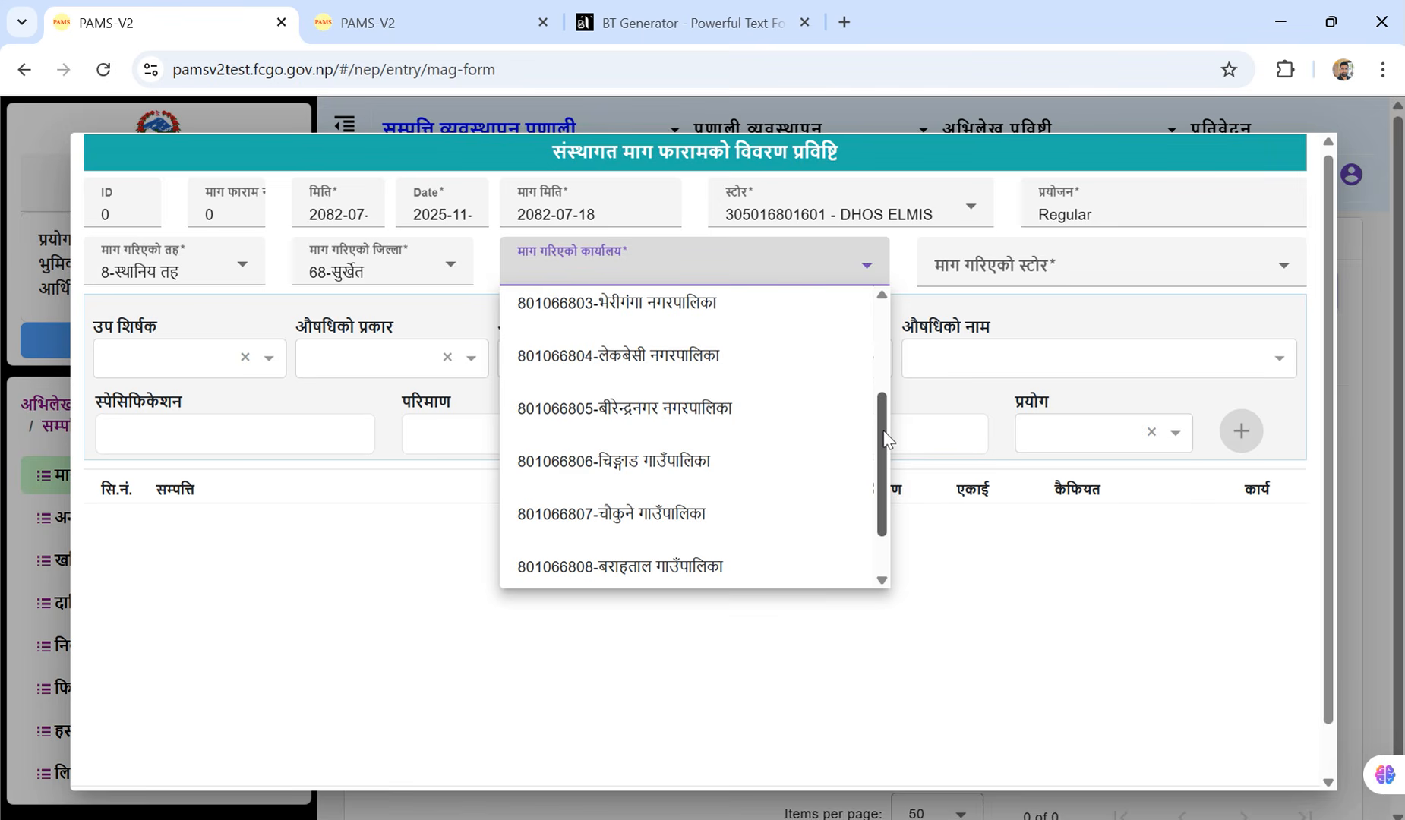
pyautogui.click(768, 424)
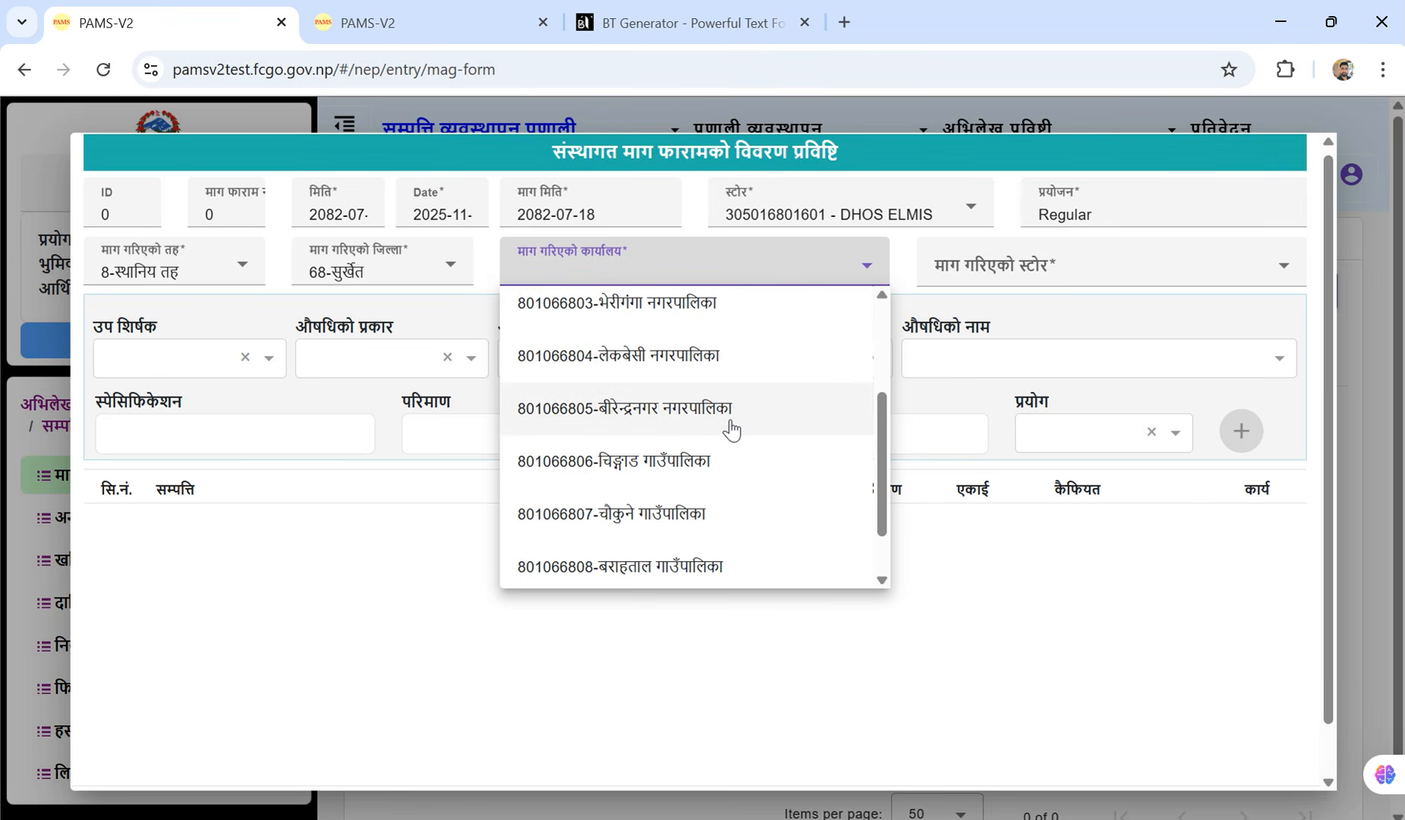
pyautogui.click(645, 412)
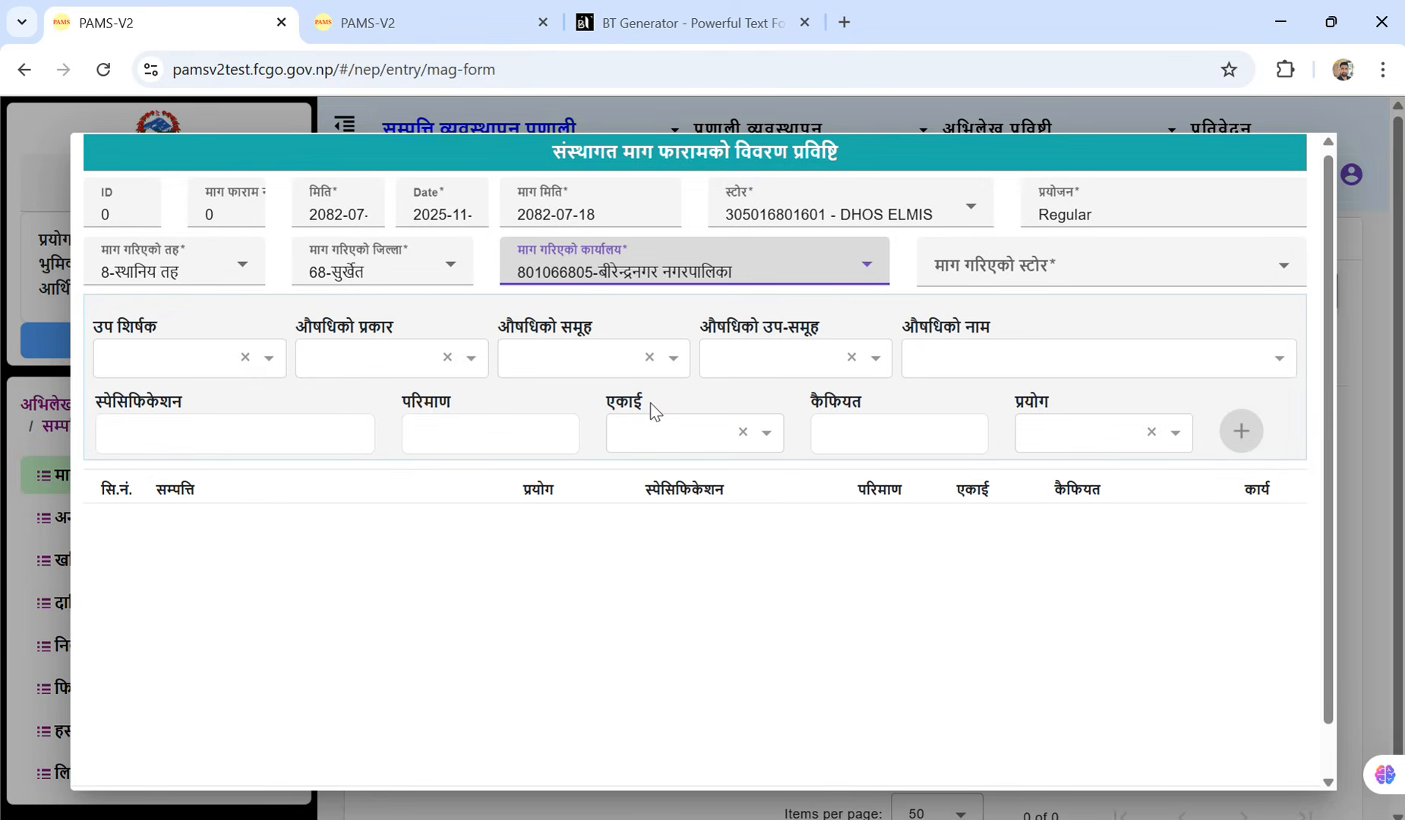
# Set the requested store (माग गरिएको स्टोर) to कटकुवा स्वास्थ्य चौकी
pyautogui.click(1167, 281)
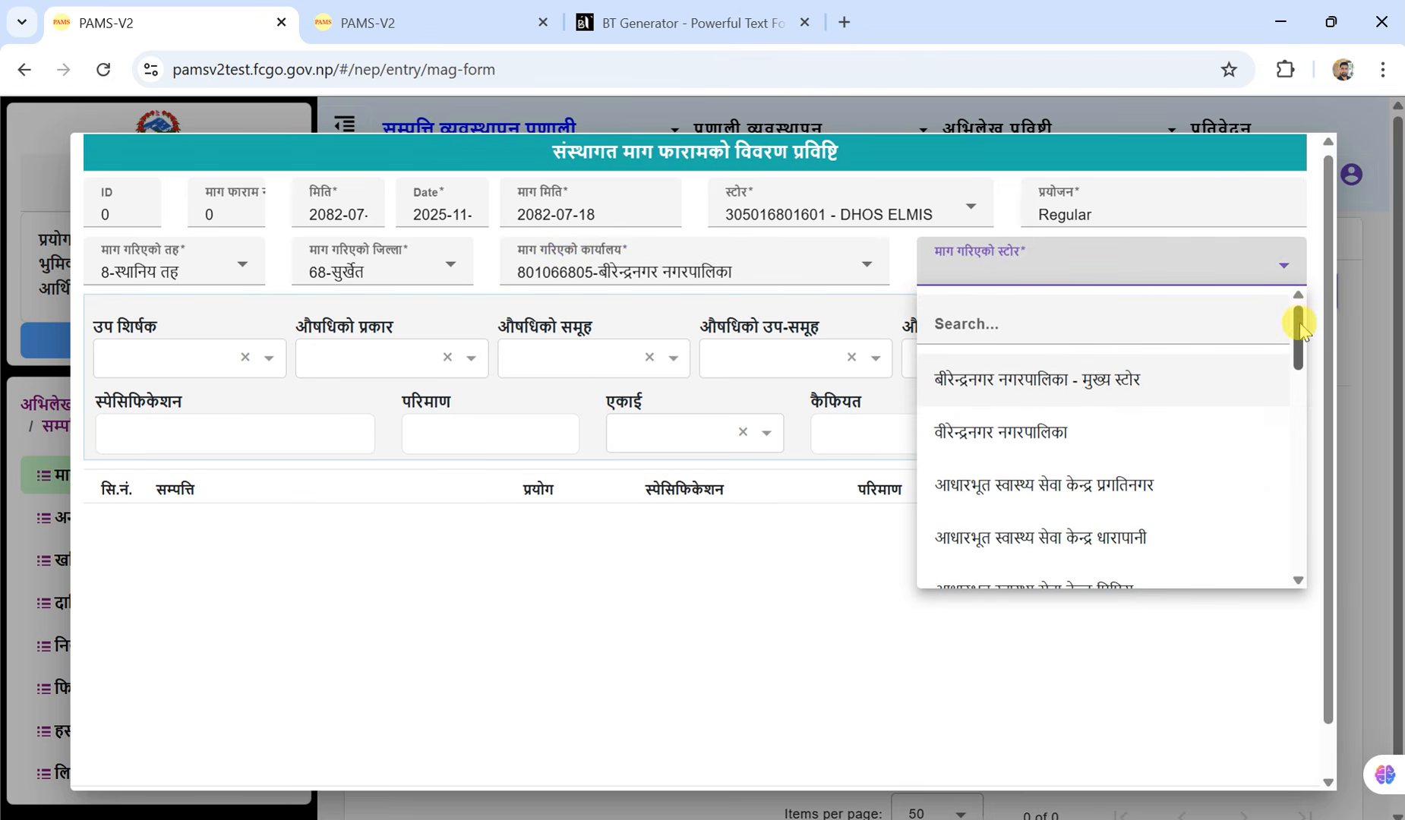
pyautogui.moveTo(1297, 334); pyautogui.dragTo(1305, 469)
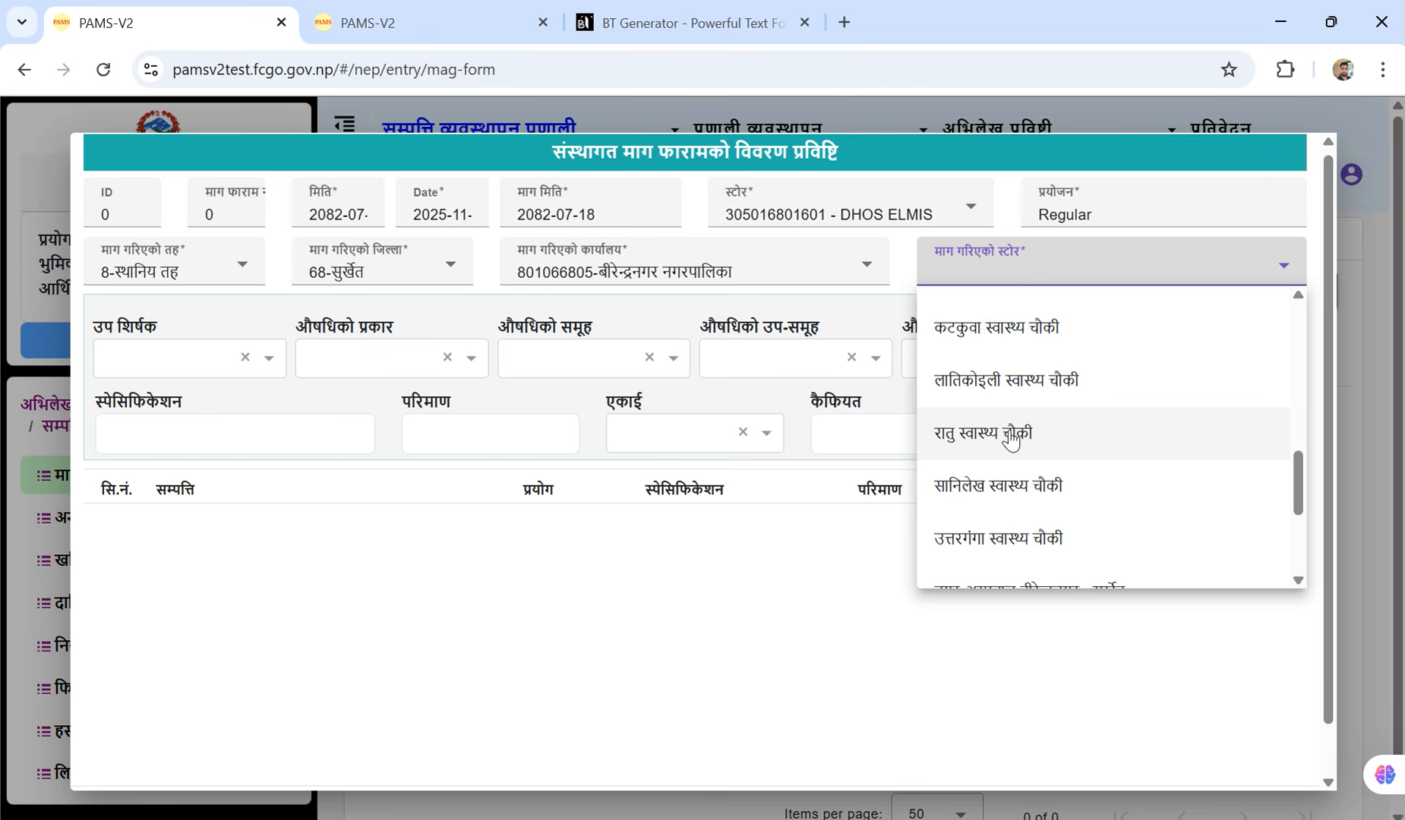
pyautogui.click(984, 334)
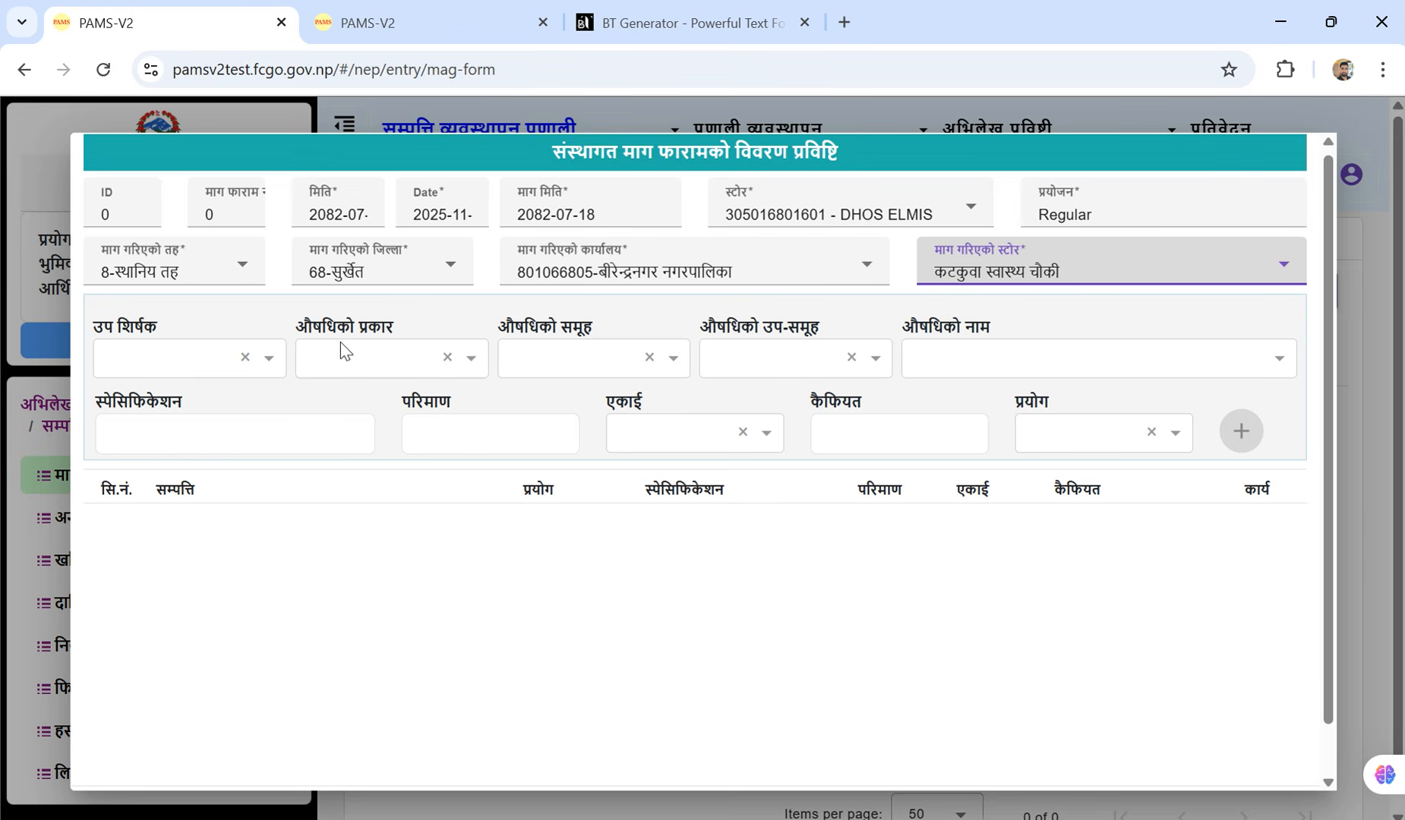
# Set the item's sub-heading to 6161123-मेडिकल तथा औषधिजन्य सामान and its medicine type to PT12 - Oral Solids : Tablets/Capsules
pyautogui.click(272, 358)
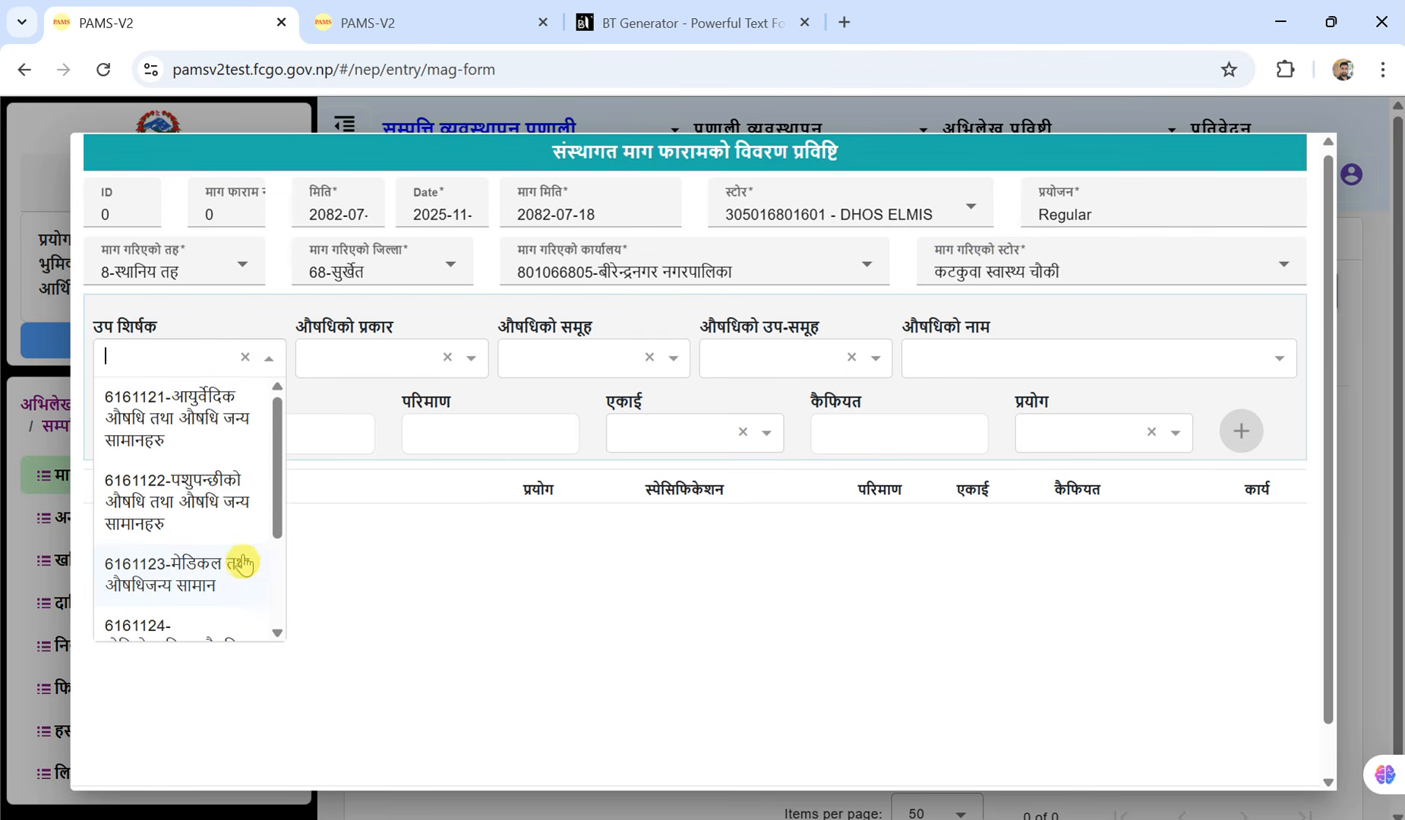
pyautogui.click(196, 581)
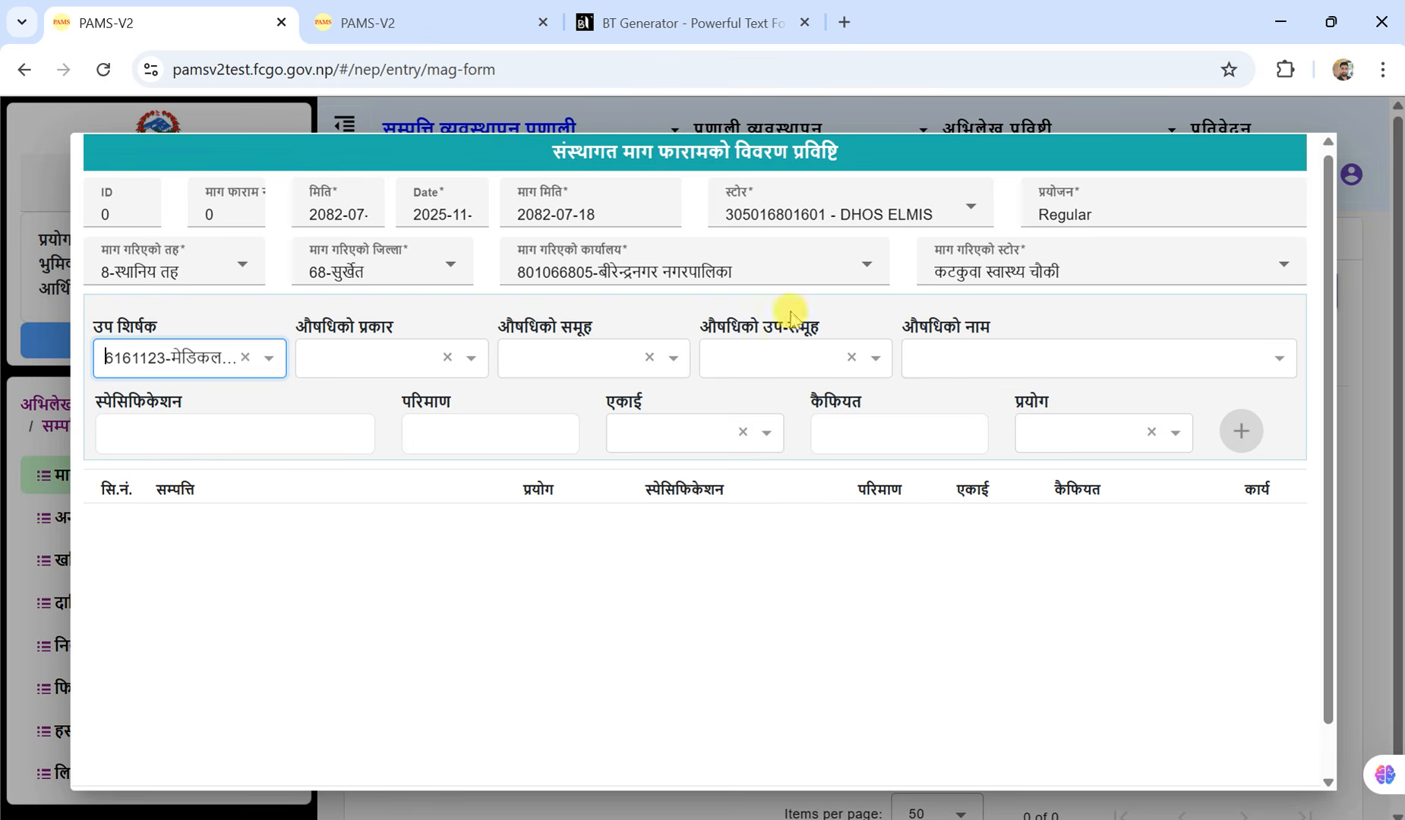
pyautogui.click(478, 363)
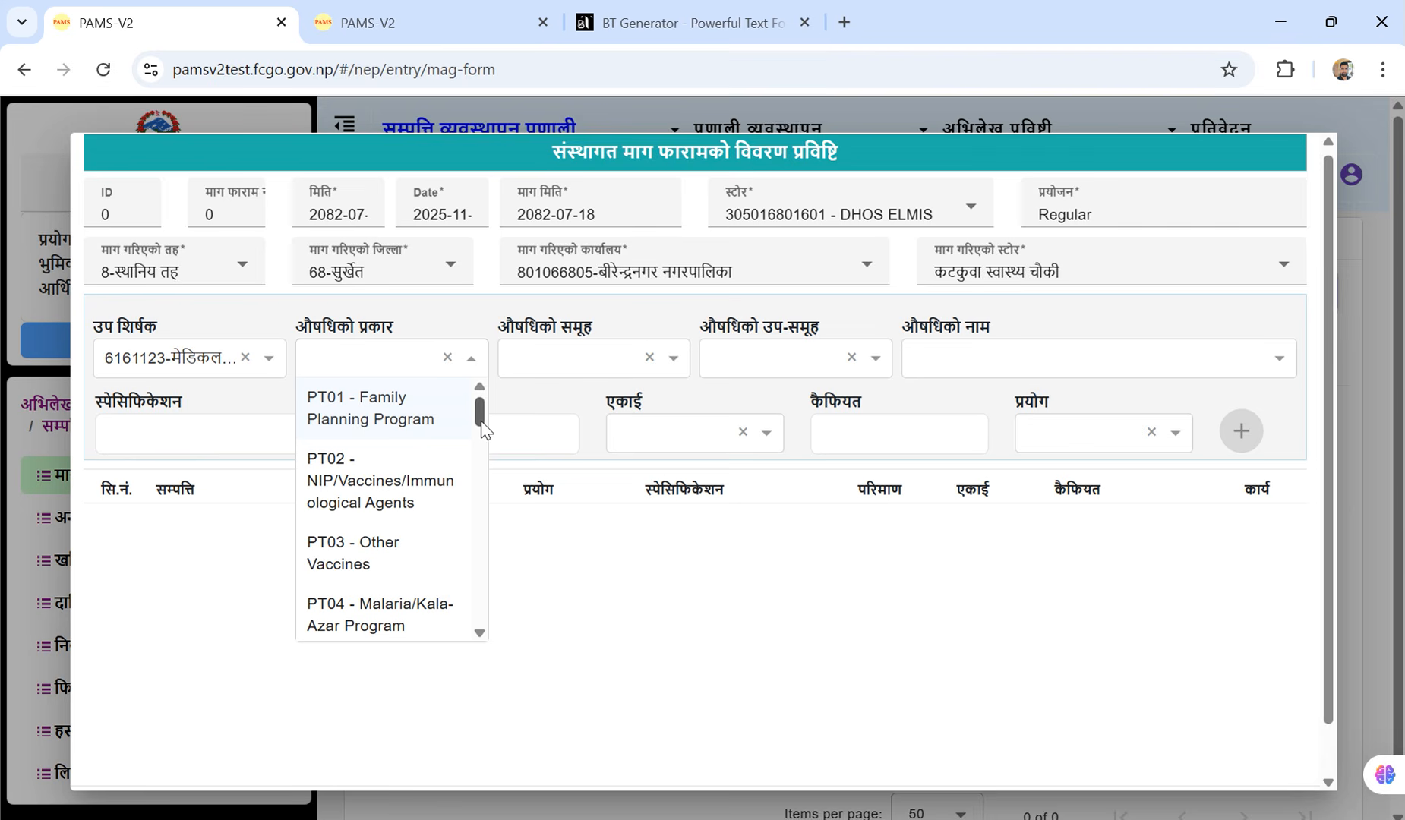
pyautogui.moveTo(481, 423); pyautogui.dragTo(491, 481)
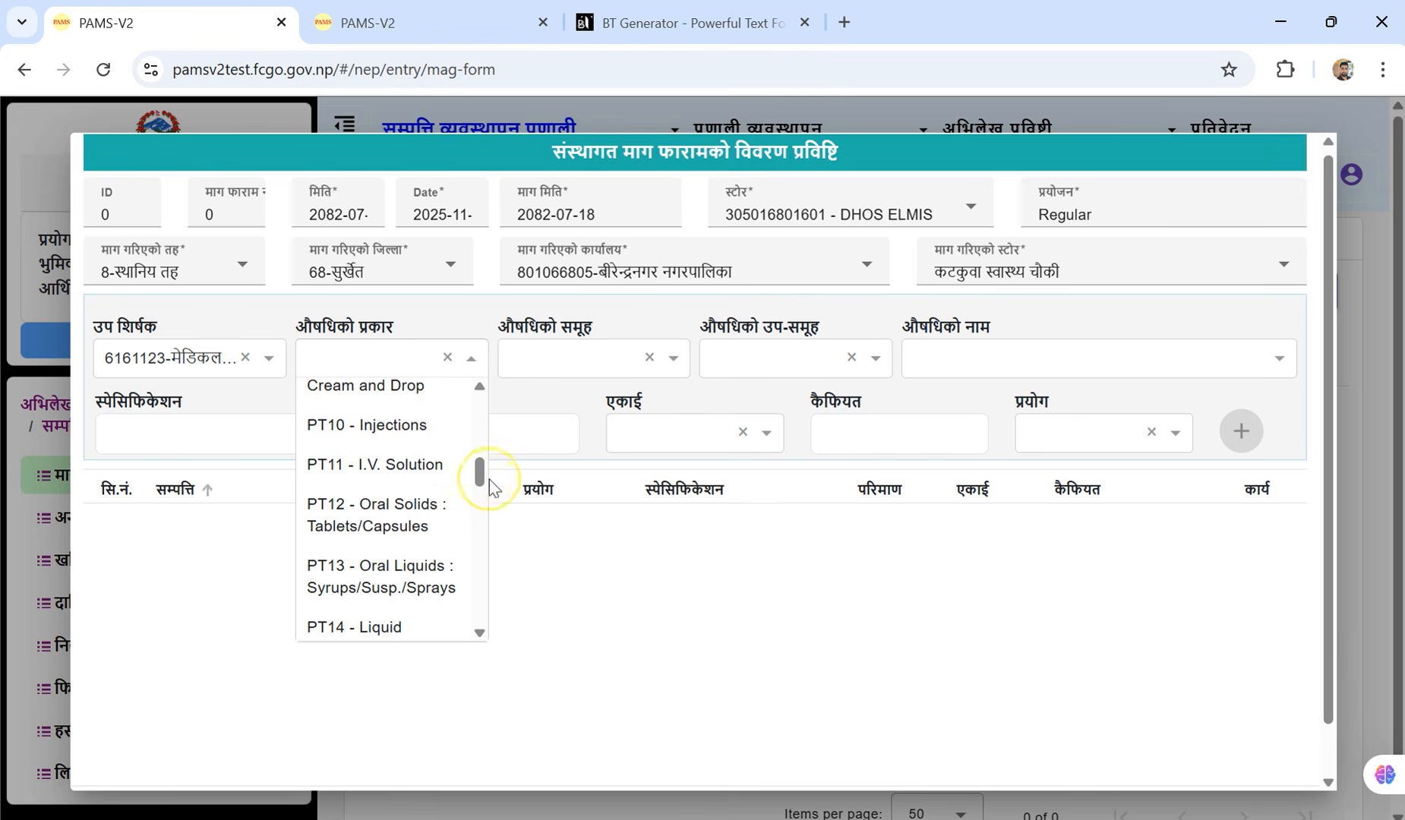
pyautogui.click(388, 524)
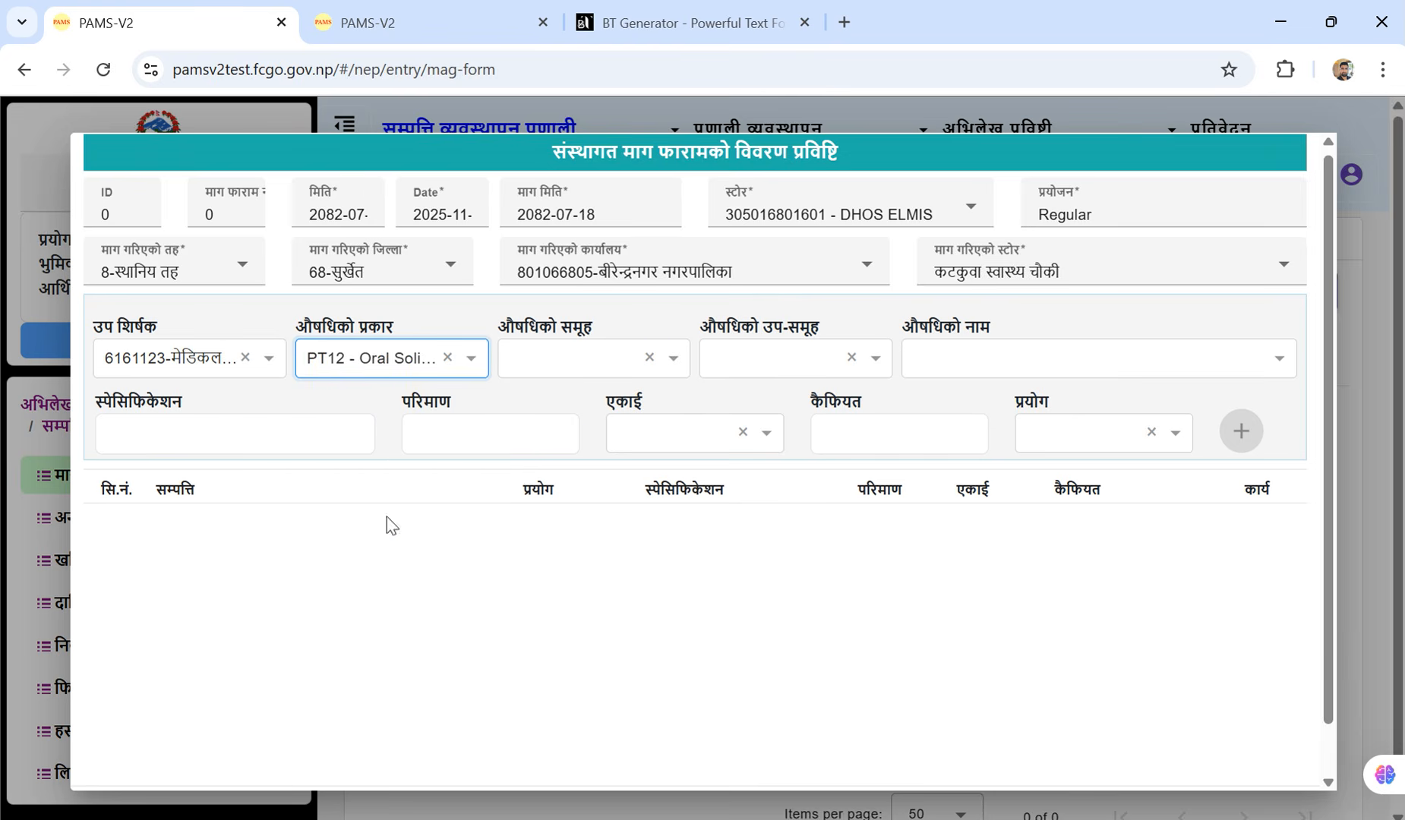
# Set the medicine group to PC012 - Oral Solids : Tablets/Capsules and the sub-group to PSC0012 - Oral Solids : Tablets/Capsules
pyautogui.click(671, 357)
pyautogui.moveTo(681, 397); pyautogui.dragTo(681, 459)
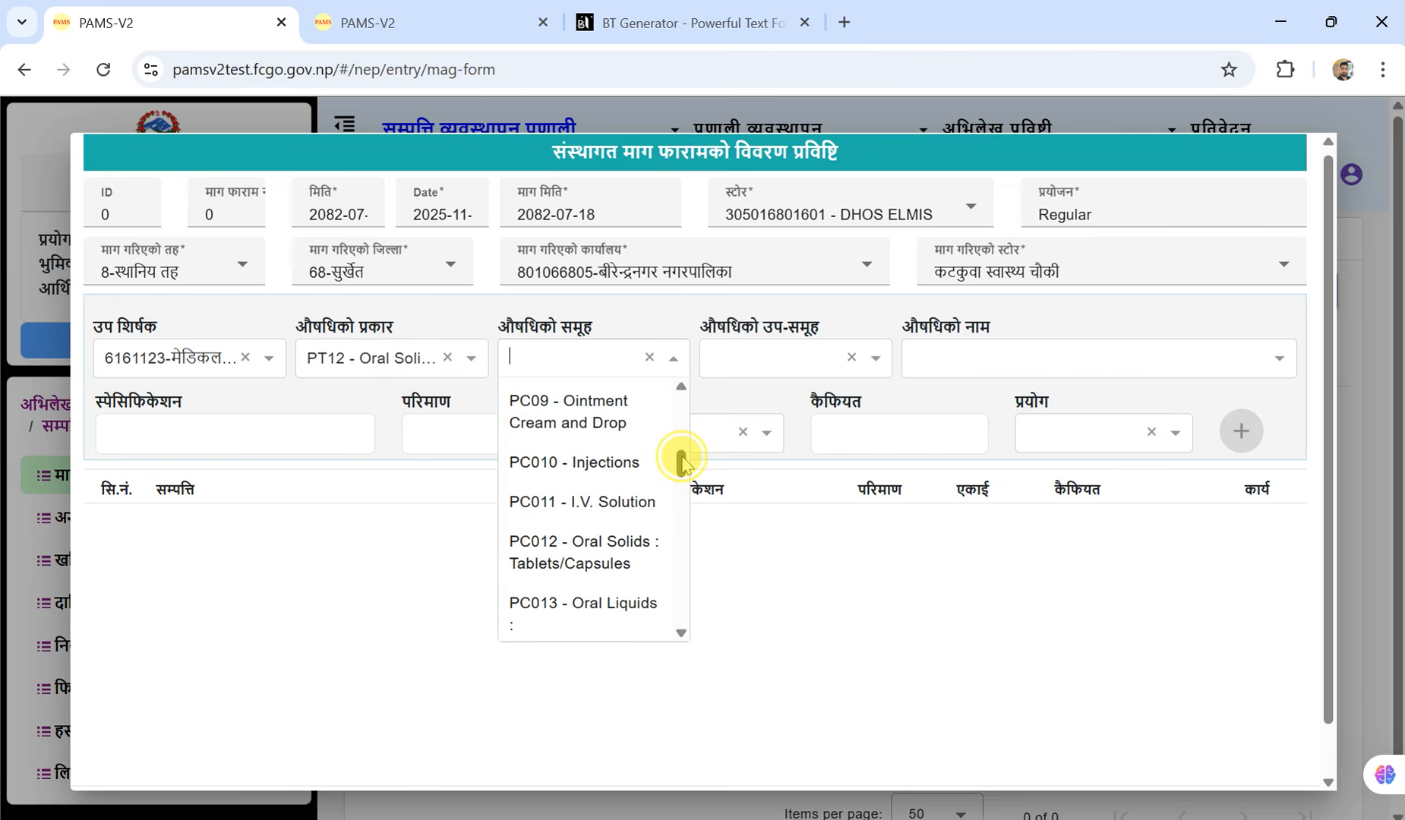
pyautogui.click(596, 557)
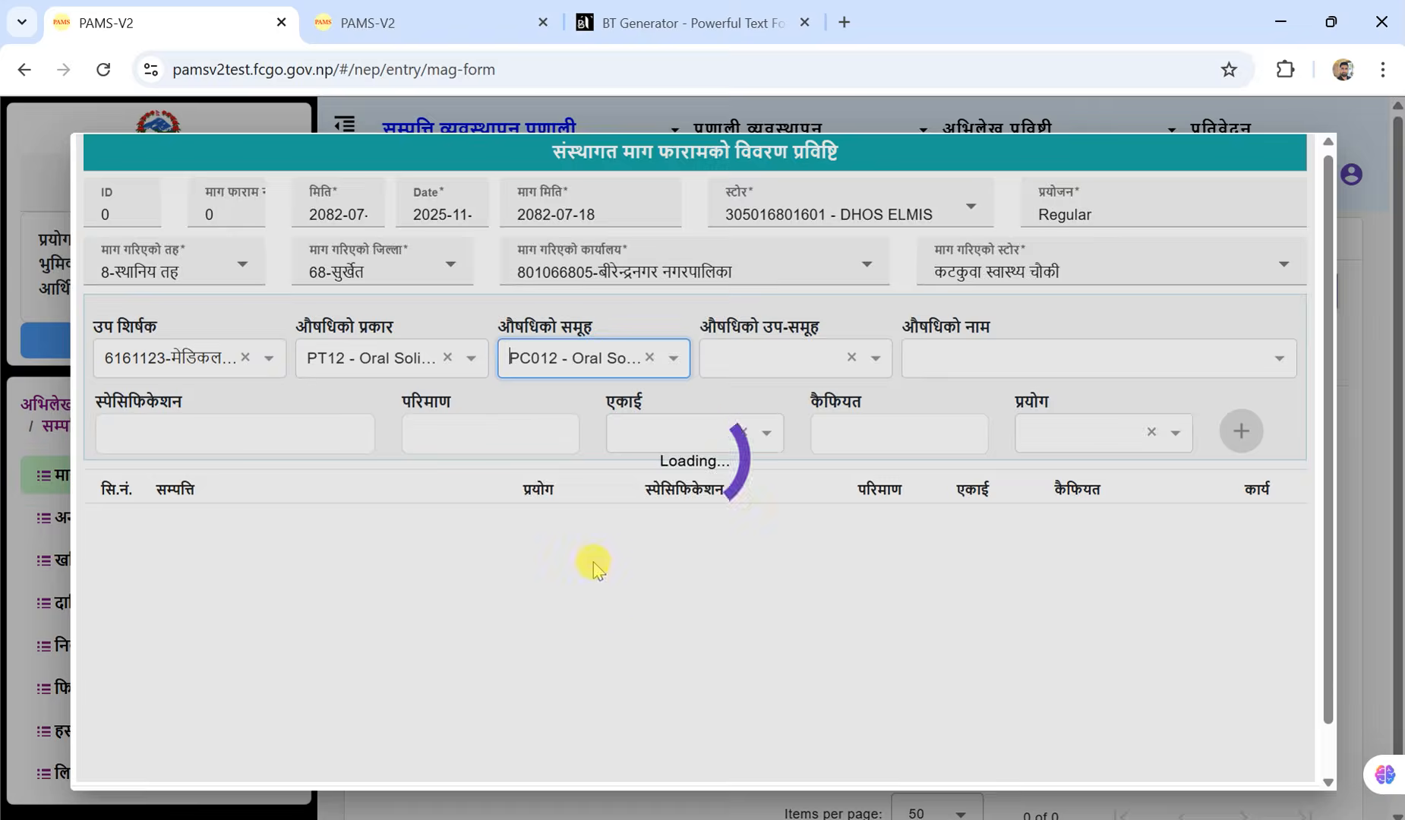
pyautogui.click(875, 357)
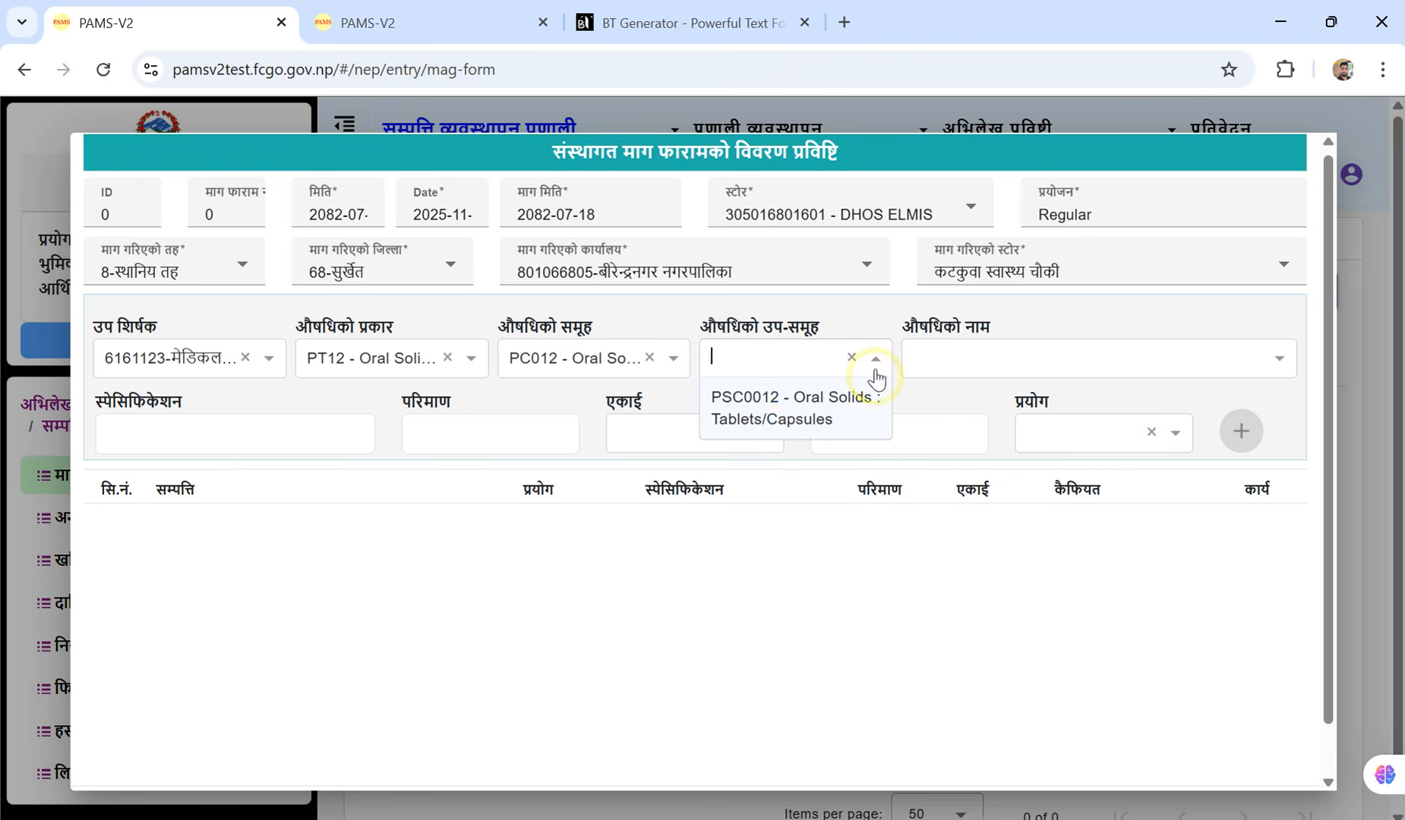
pyautogui.click(778, 423)
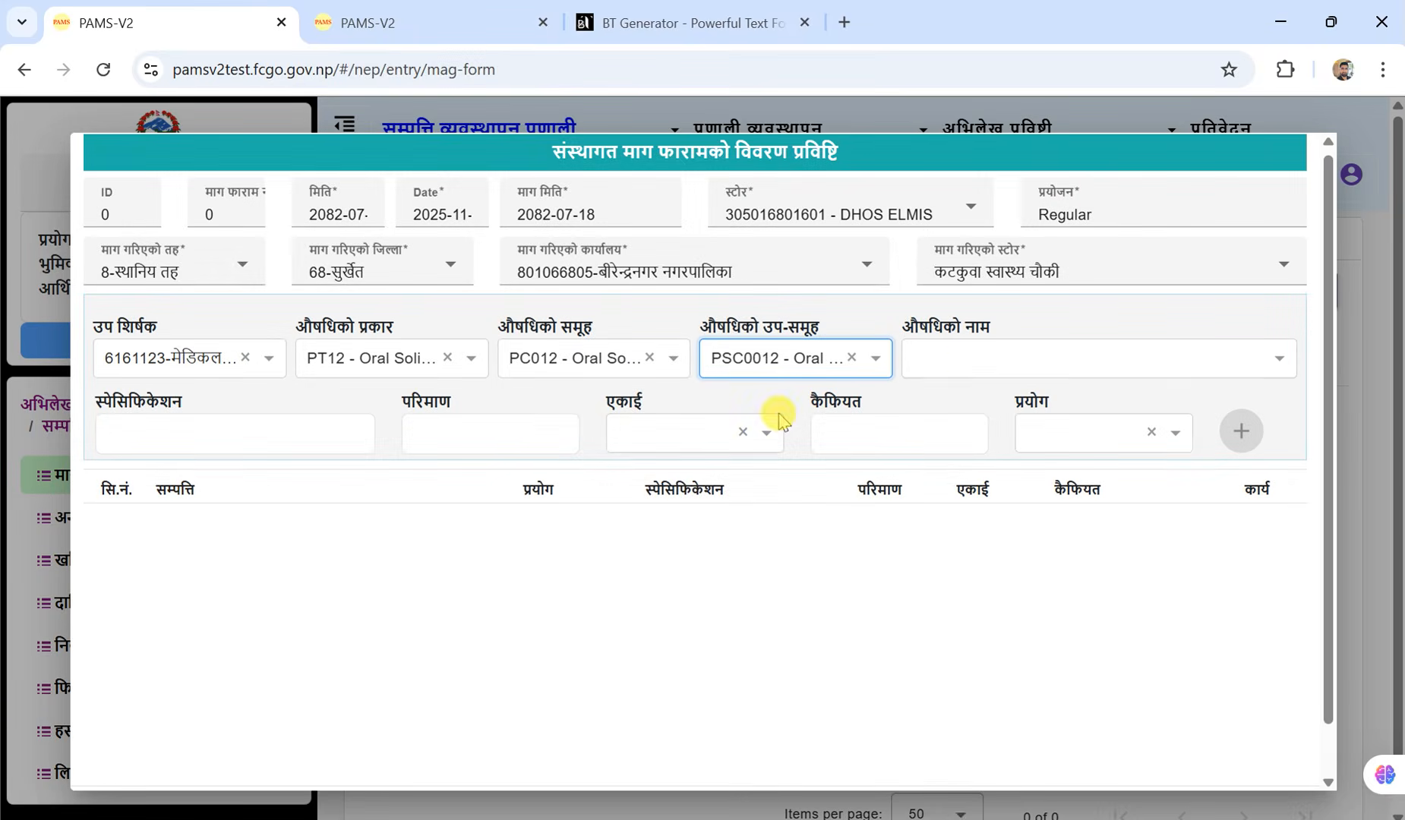
pyautogui.click(975, 368)
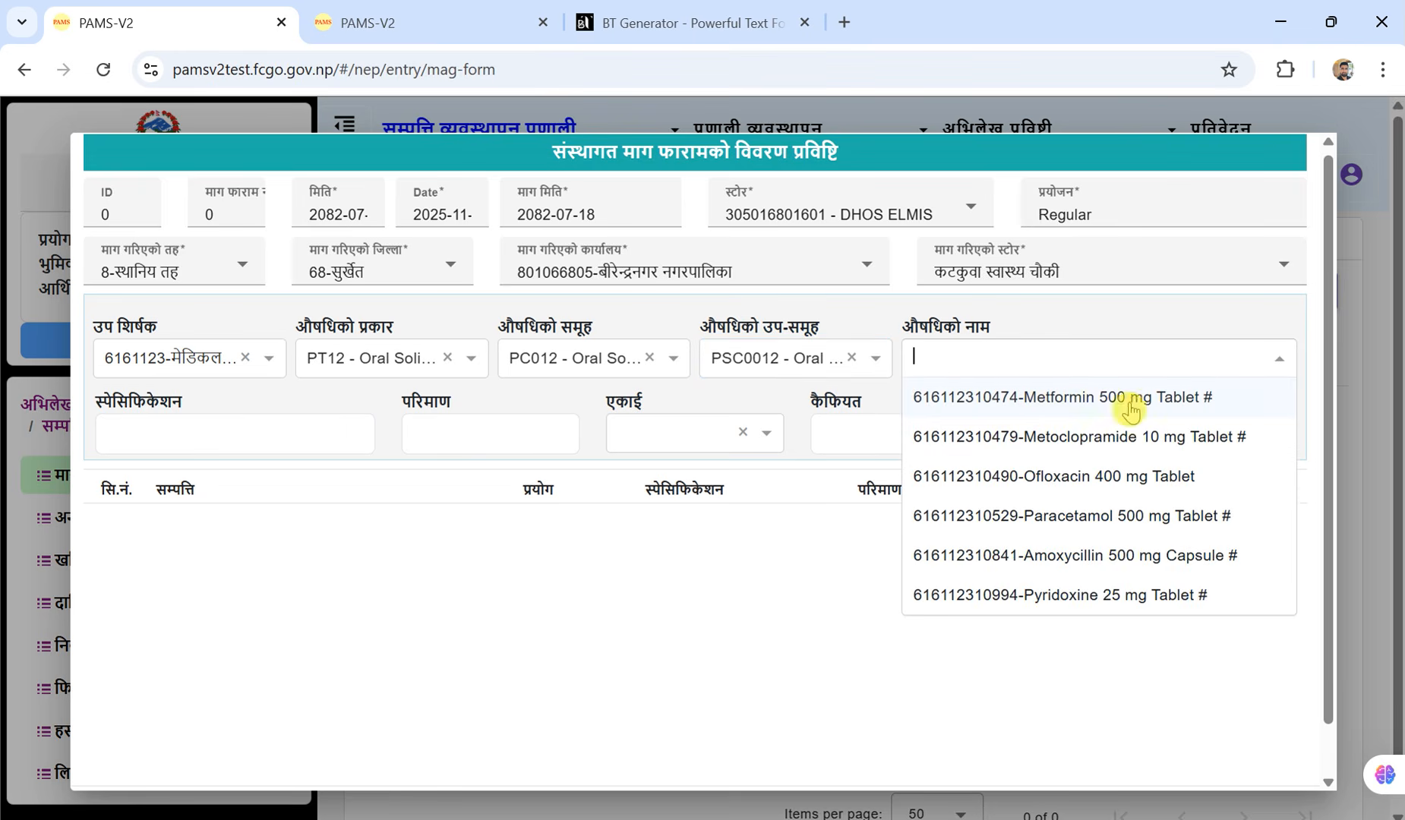
pyautogui.click(1082, 401)
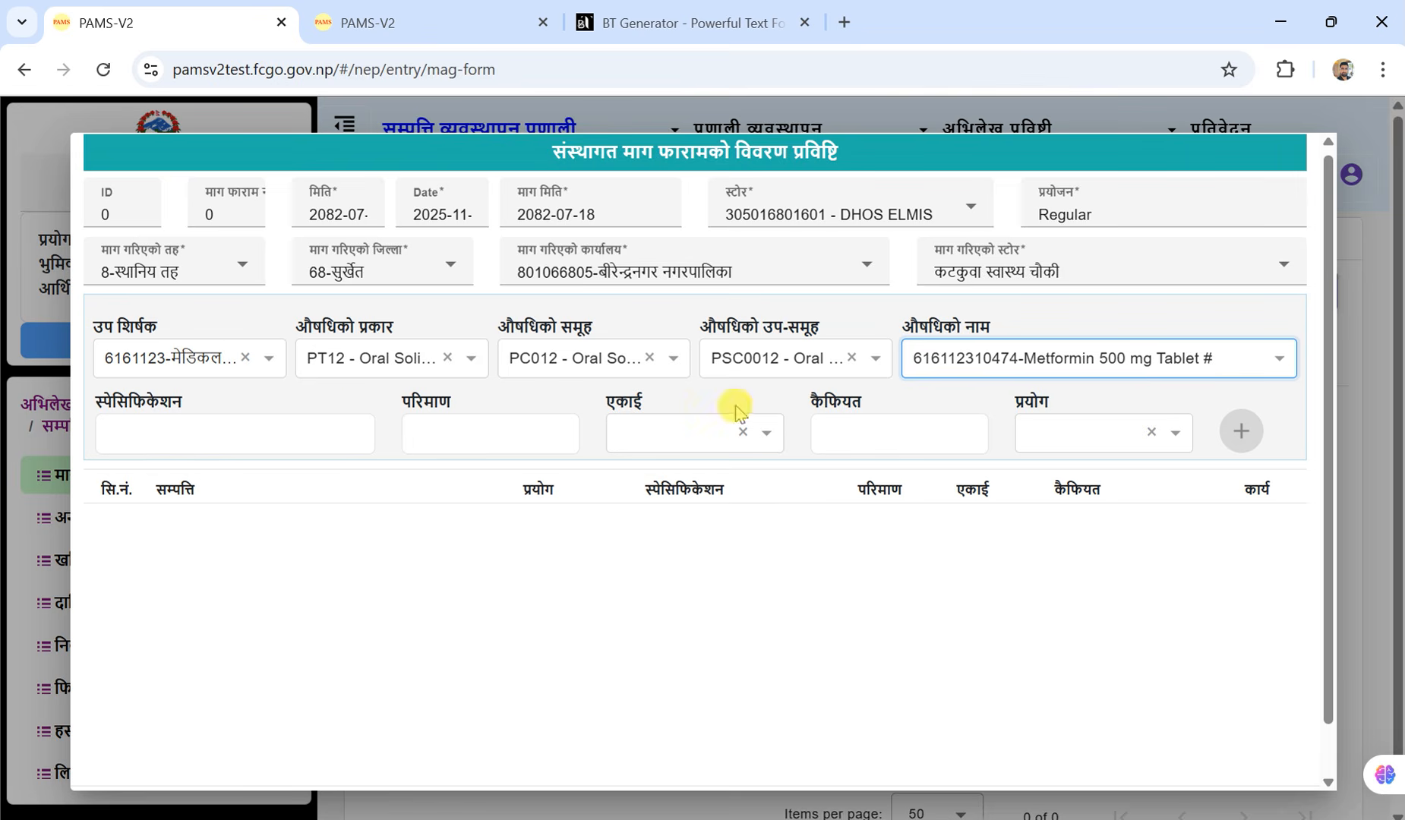
pyautogui.click(299, 426)
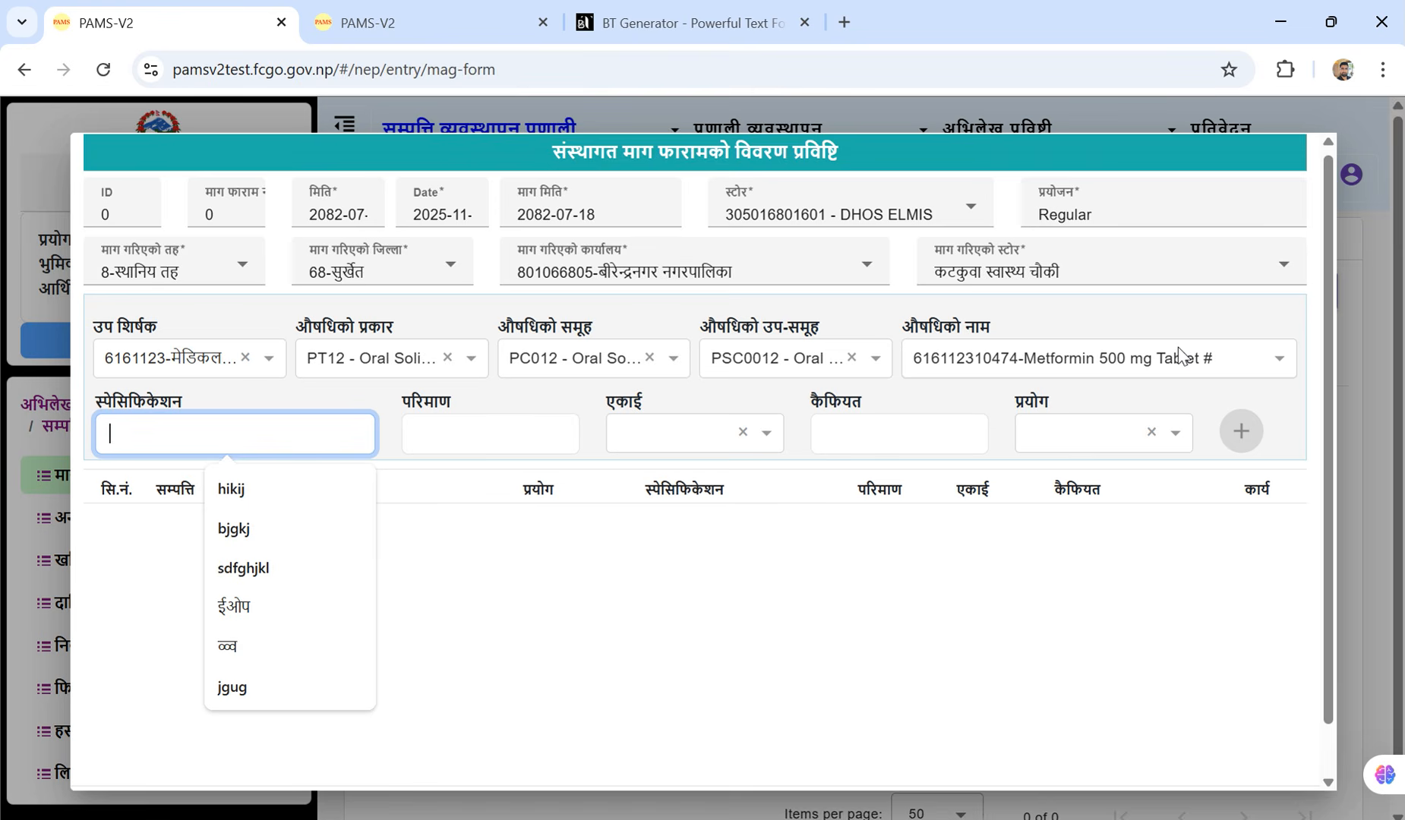
pyautogui.press('Escape')
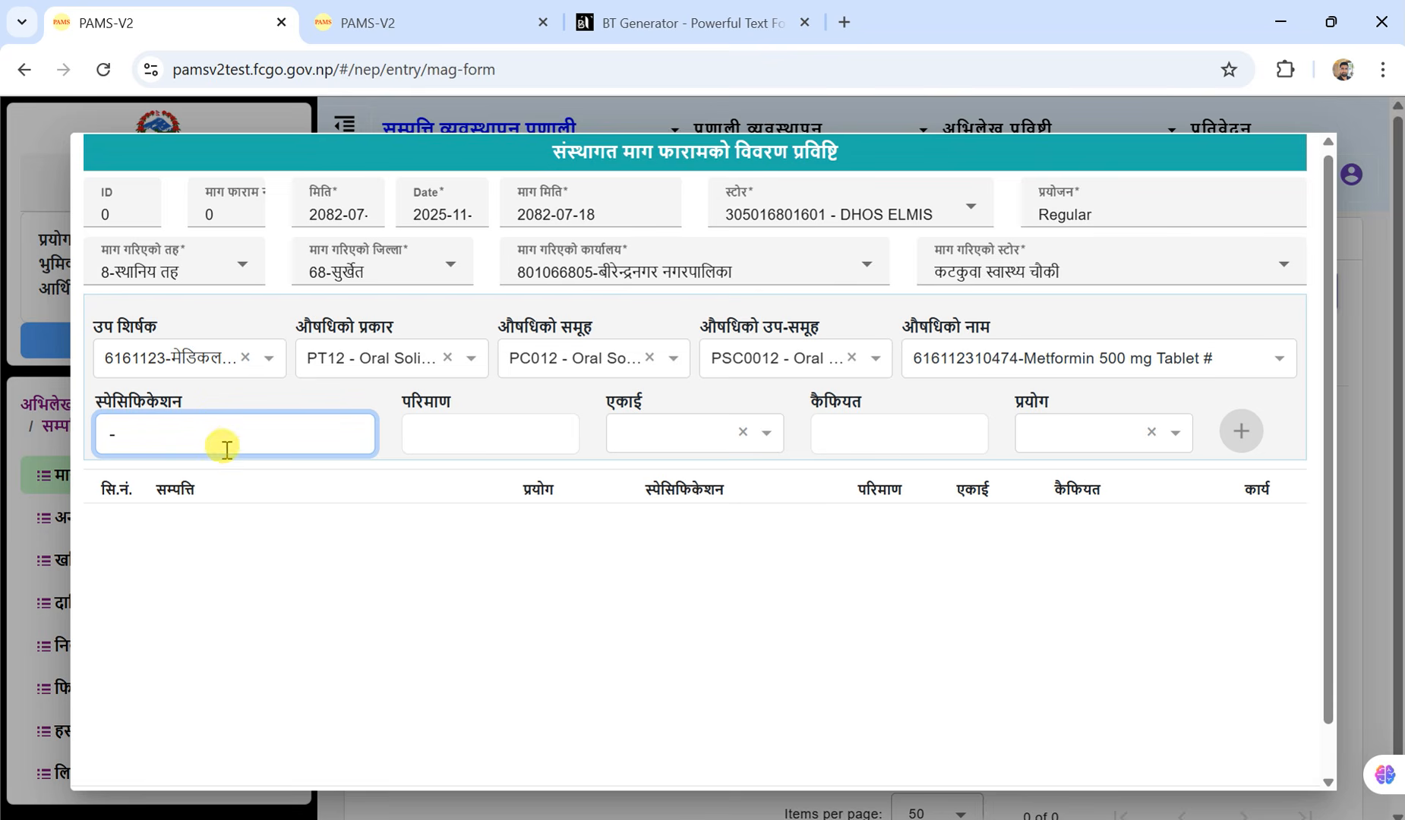
# Set the item's quantity to 1000, unit to ट्यावलेट and usage (प्रयोग) to शाखा, and add it to the demand form
pyautogui.click(501, 434)
pyautogui.write('1000')
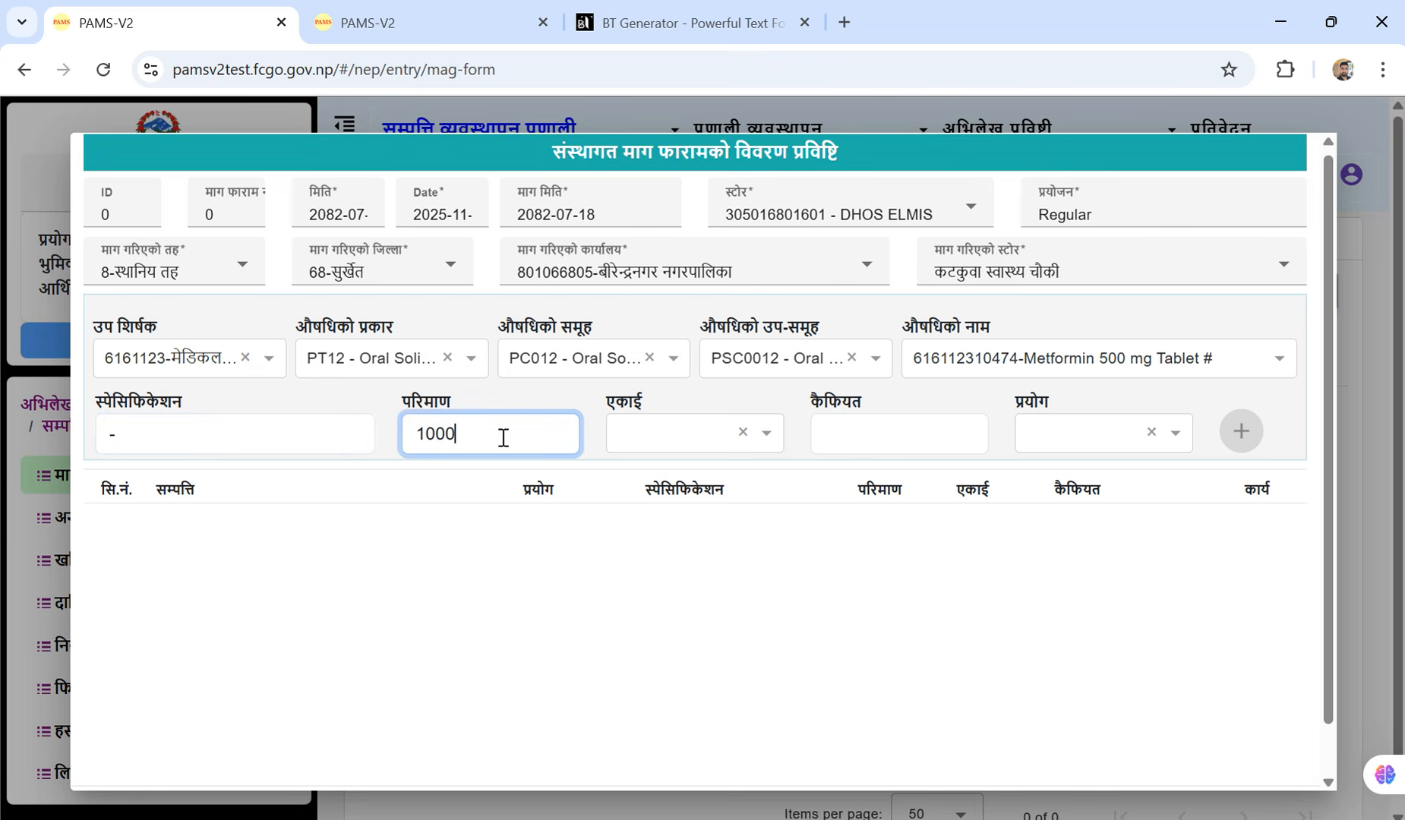
pyautogui.click(764, 448)
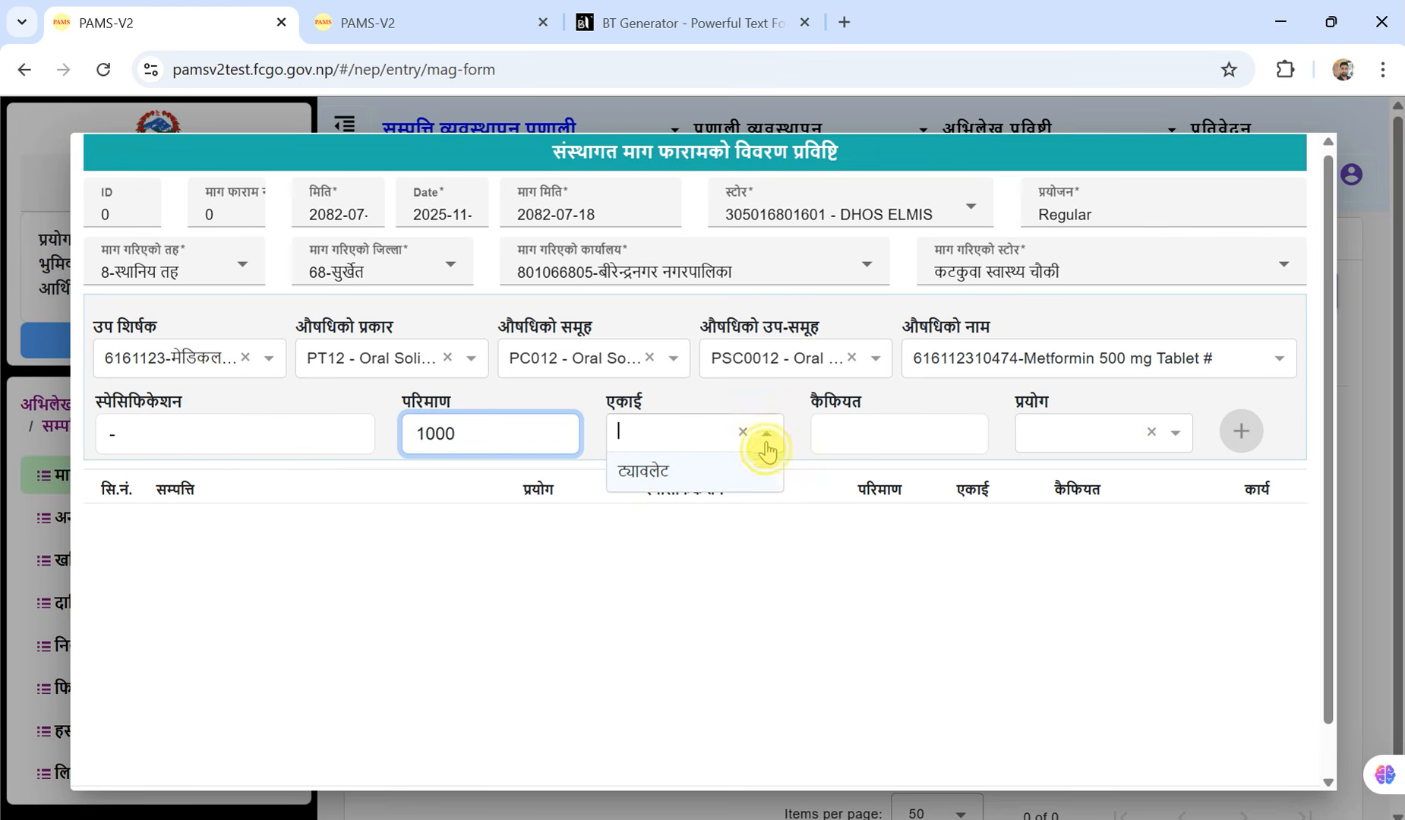
pyautogui.click(649, 472)
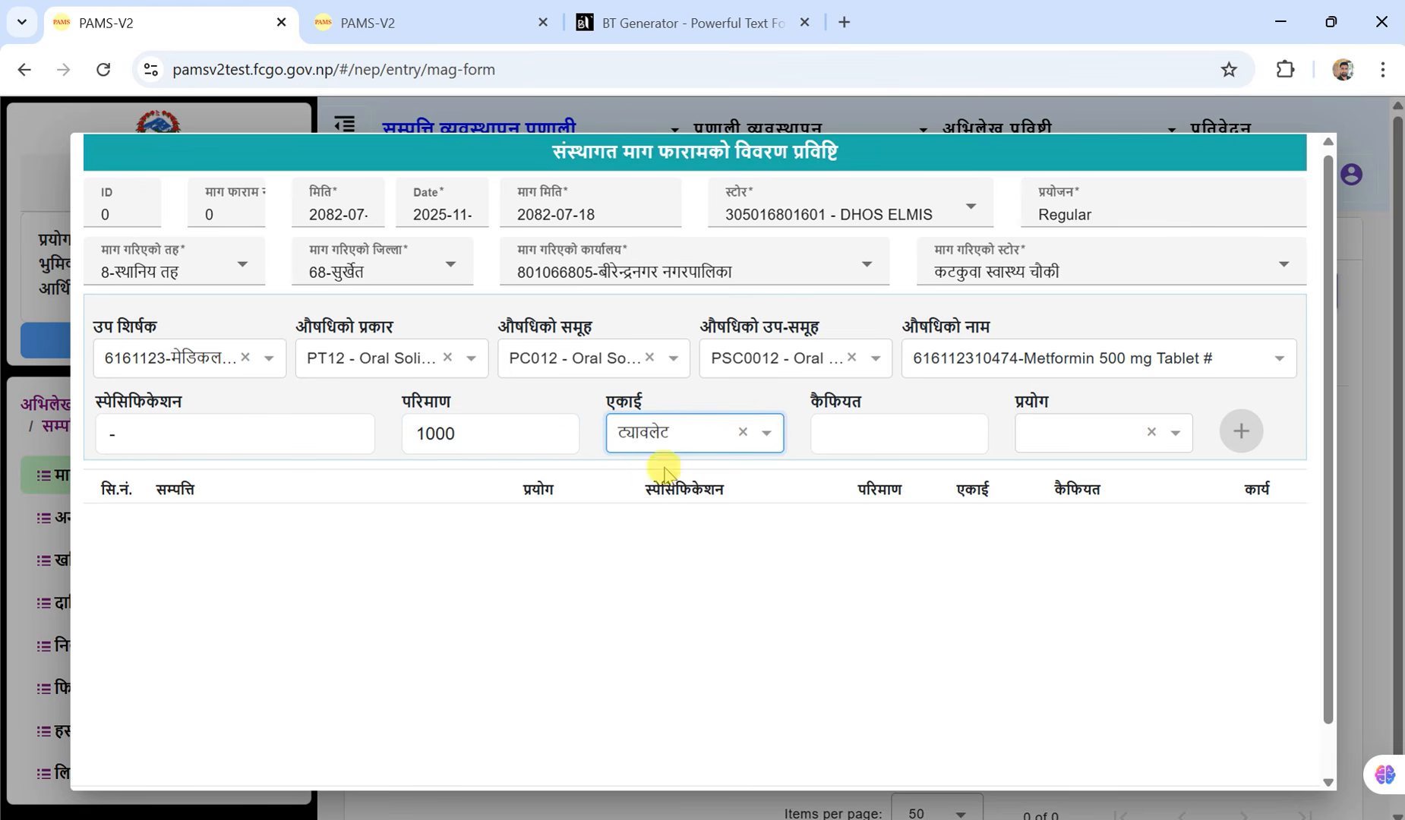
pyautogui.click(1177, 435)
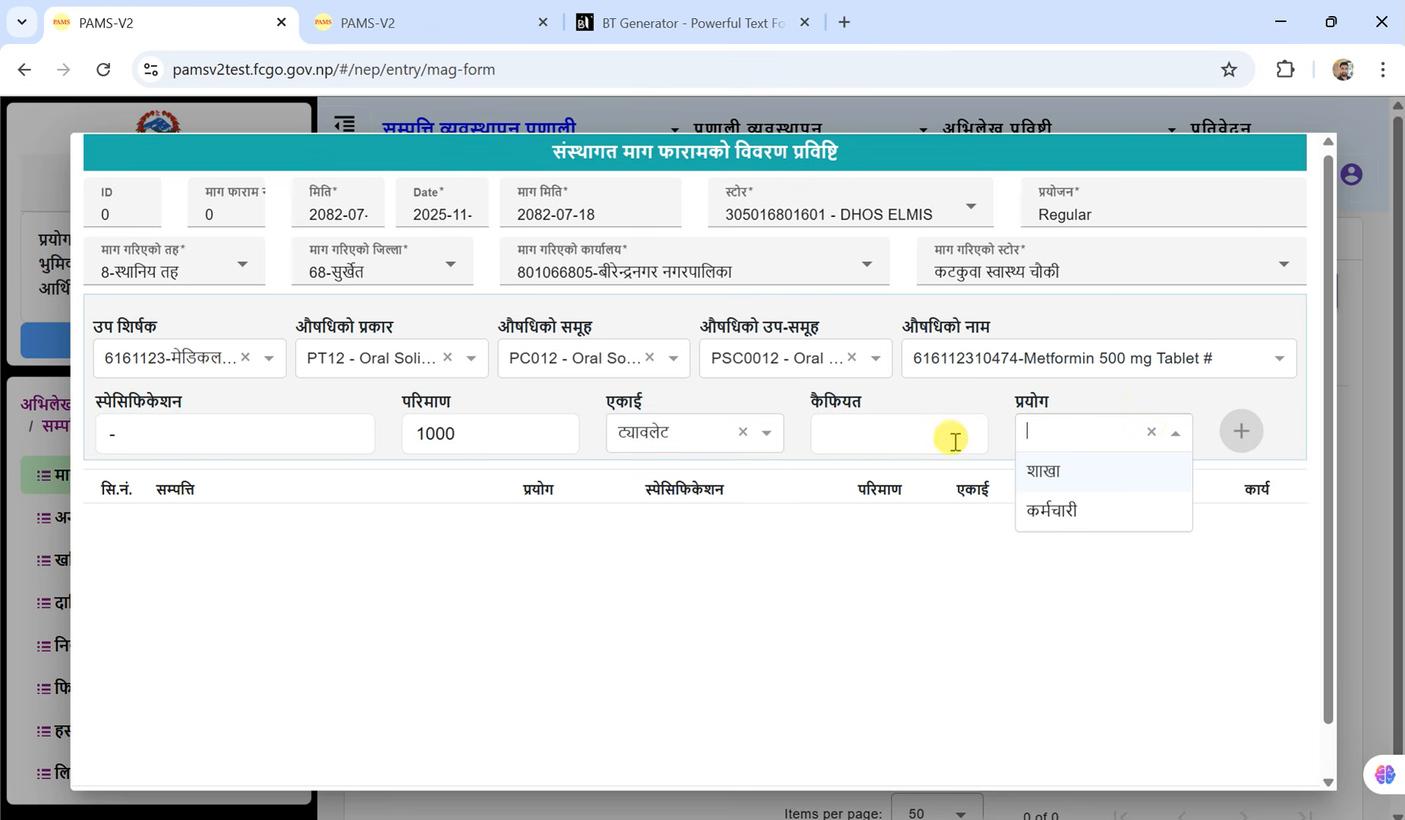
pyautogui.click(1047, 477)
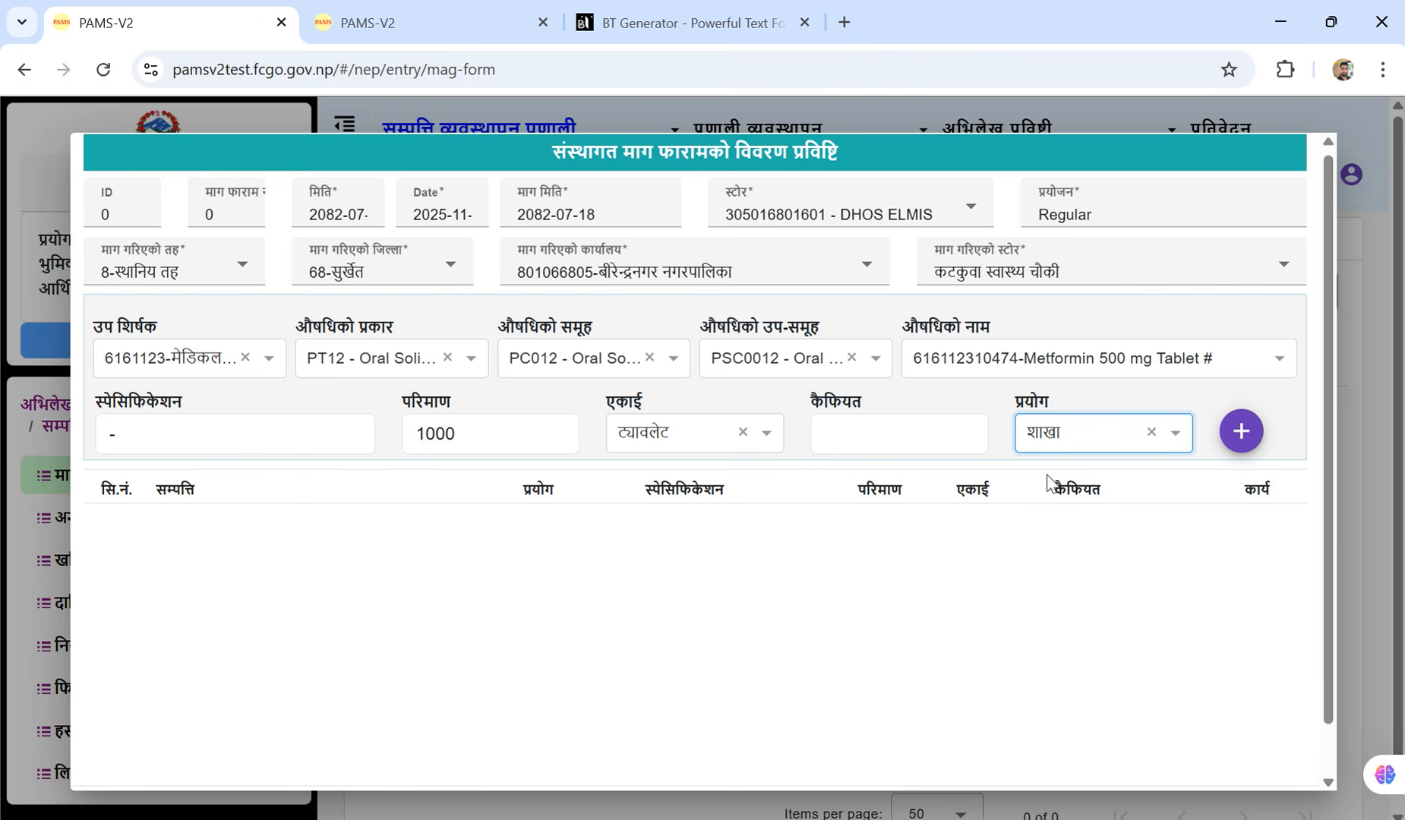
pyautogui.click(1244, 441)
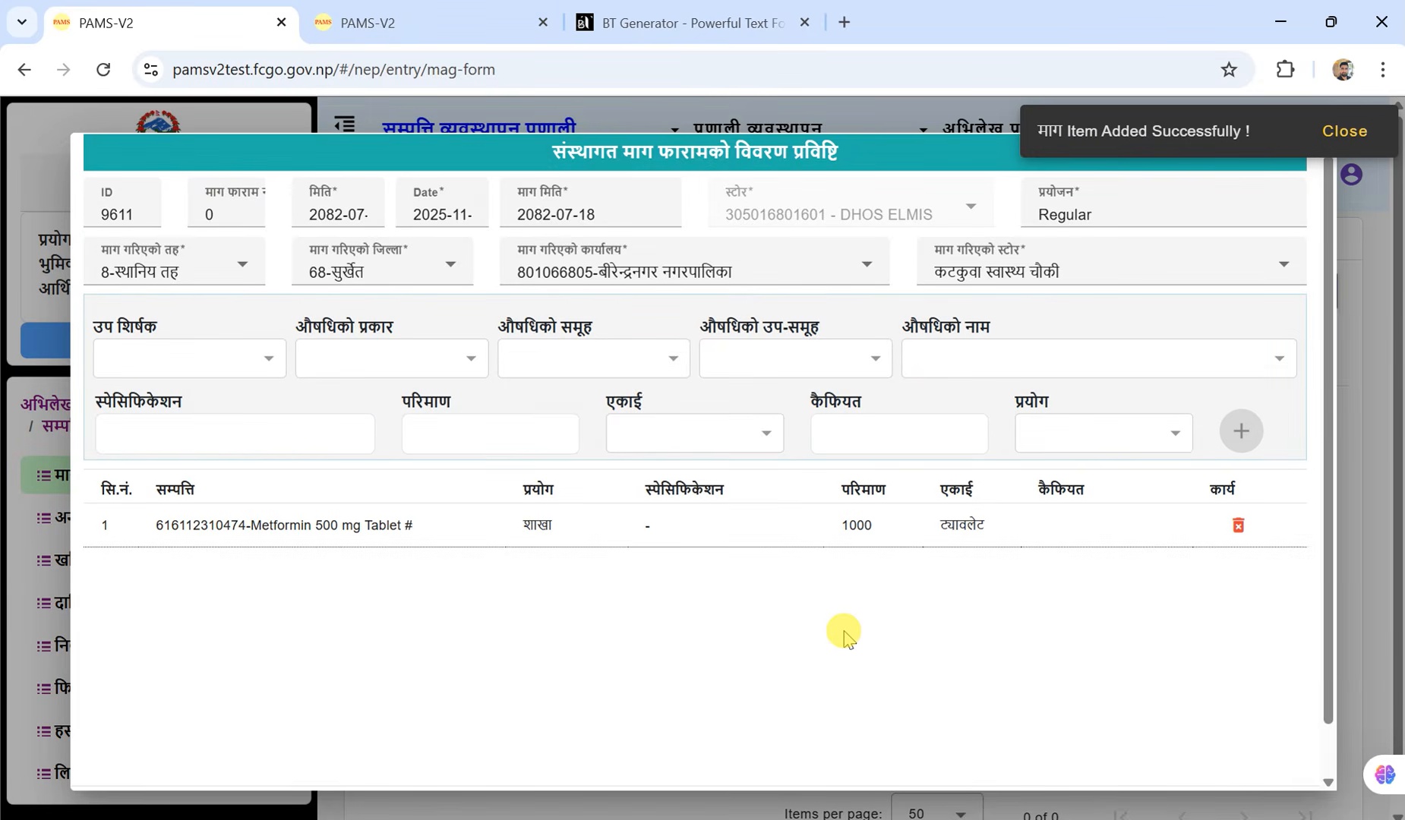
# Save the whole institutional demand form and confirm the save
pyautogui.moveTo(1325, 574); pyautogui.dragTo(1330, 650)
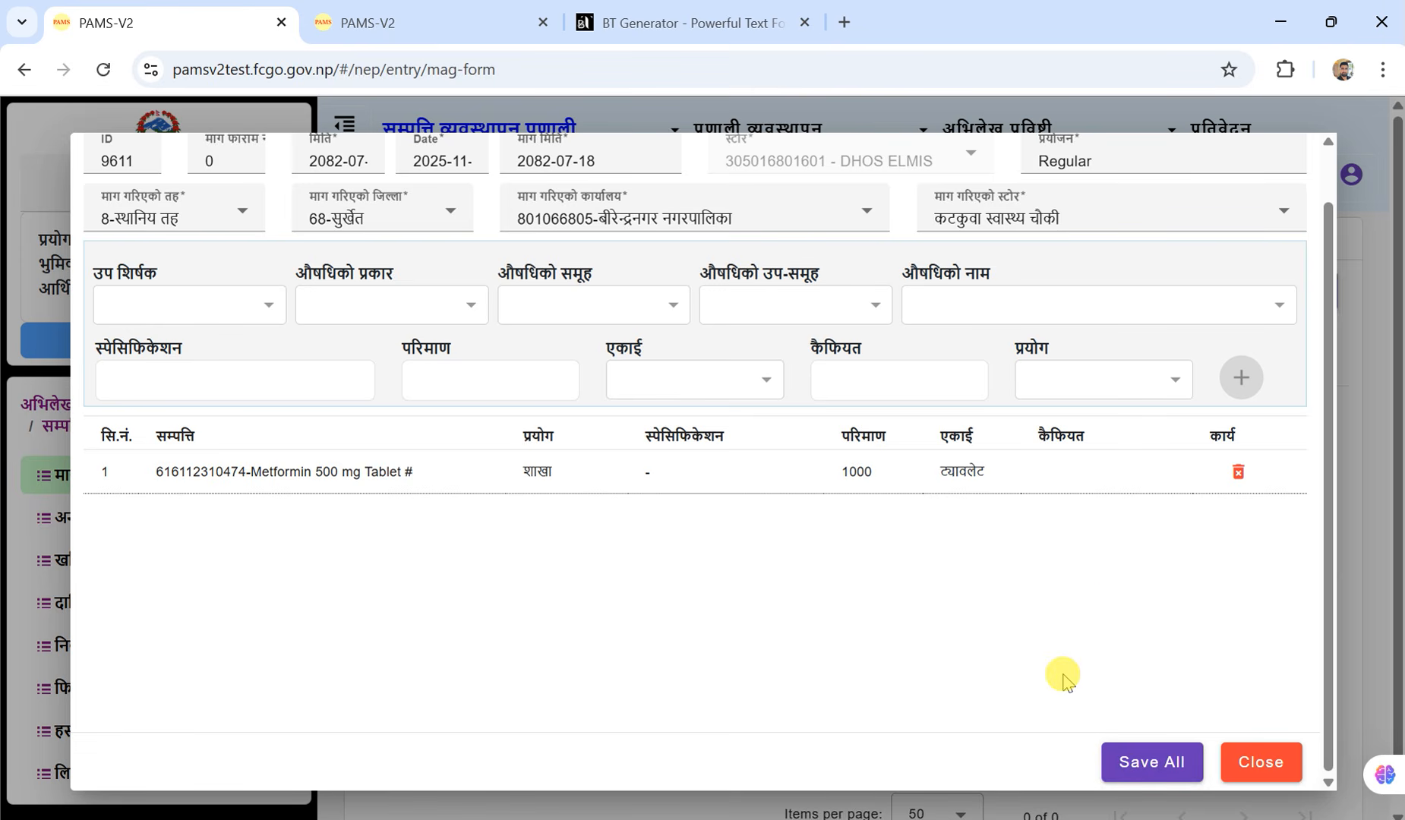
pyautogui.click(1140, 770)
pyautogui.click(1140, 768)
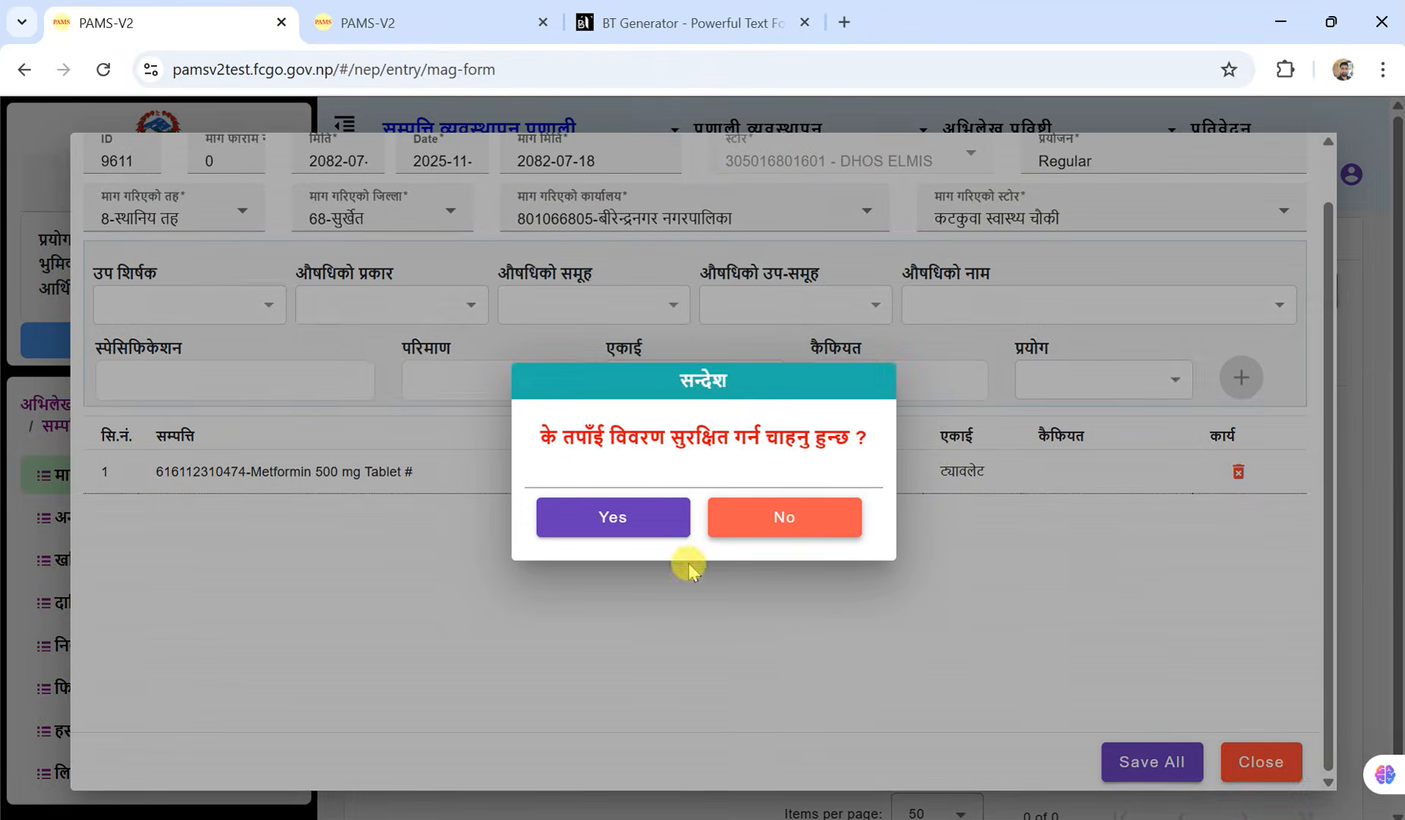
pyautogui.click(623, 517)
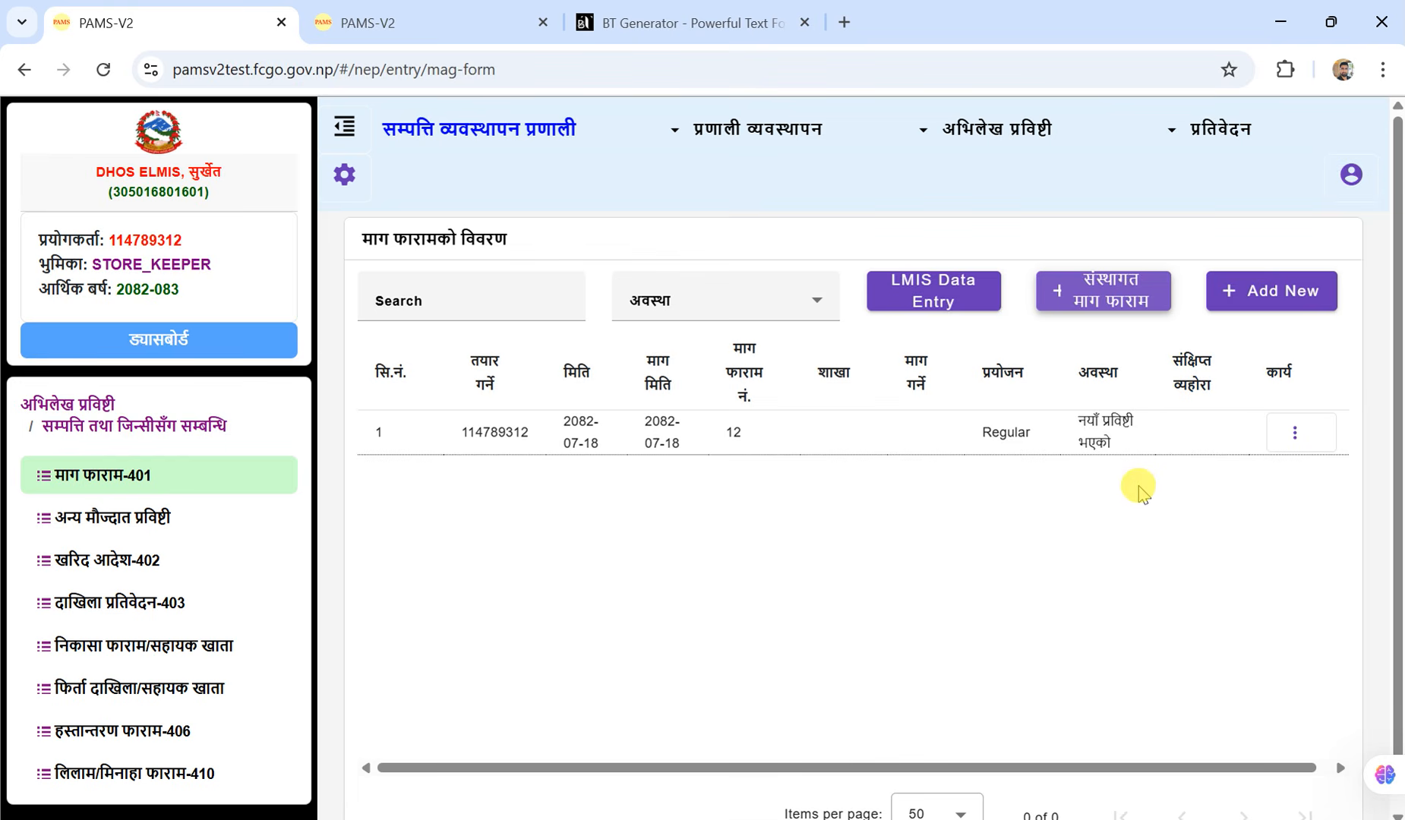
# Start forwarding demand form 12, with recipient role 6-स्वीकृतकर्ता and section (शाखा) अन्तरसरकारी वित्त हस्तान्तरण शाखा
pyautogui.click(1292, 446)
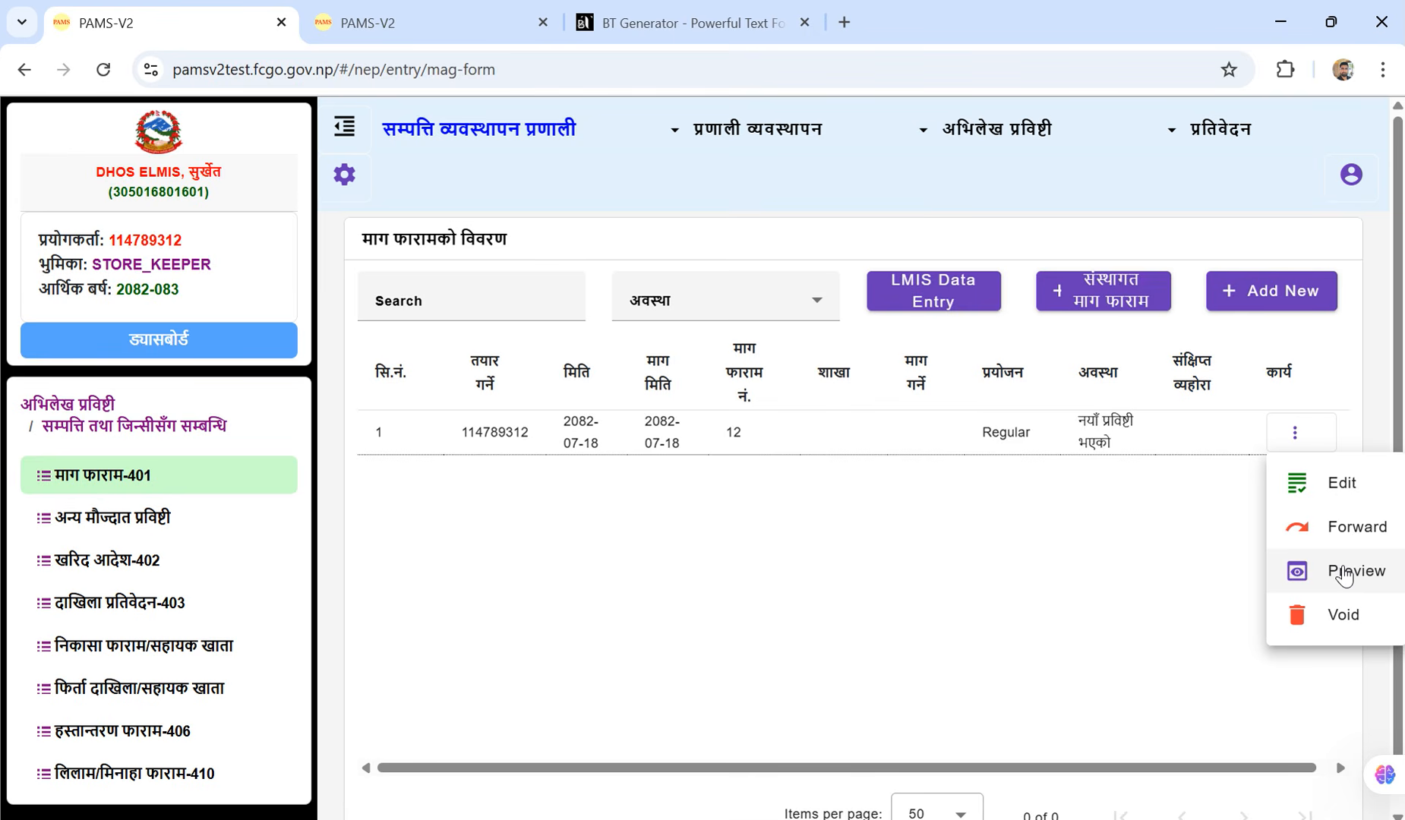
pyautogui.click(1367, 528)
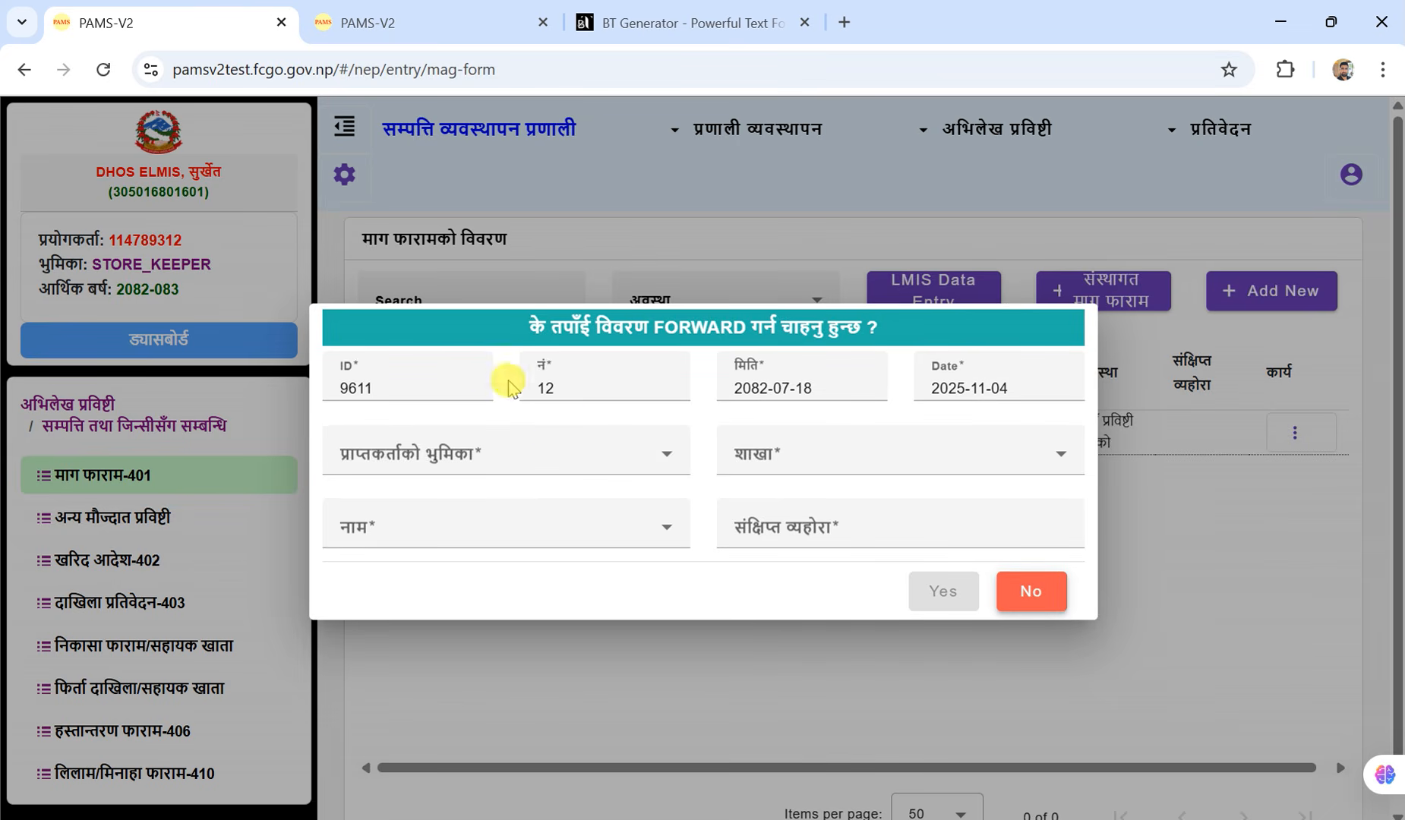
pyautogui.click(669, 465)
pyautogui.click(410, 519)
pyautogui.click(1064, 456)
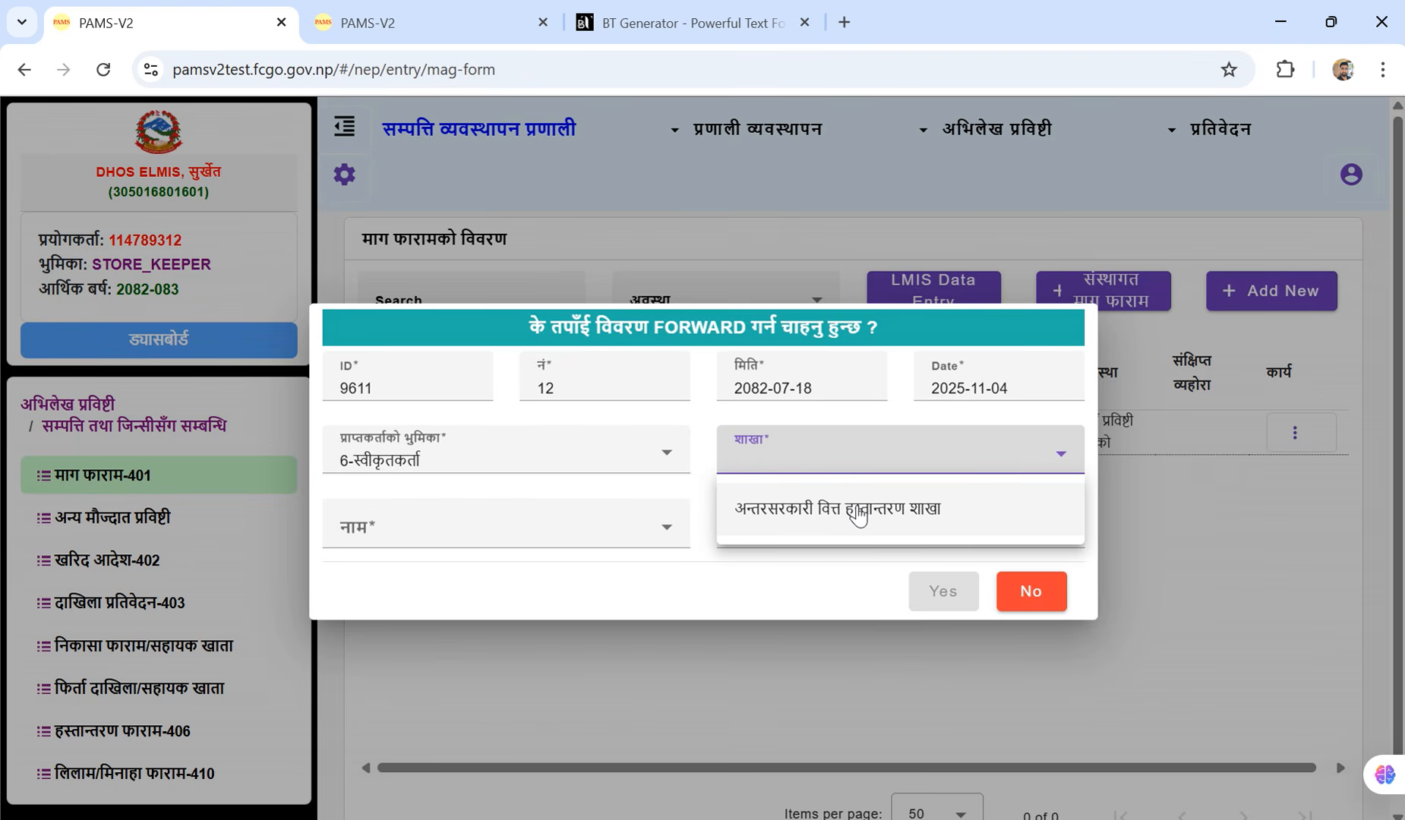
pyautogui.click(859, 516)
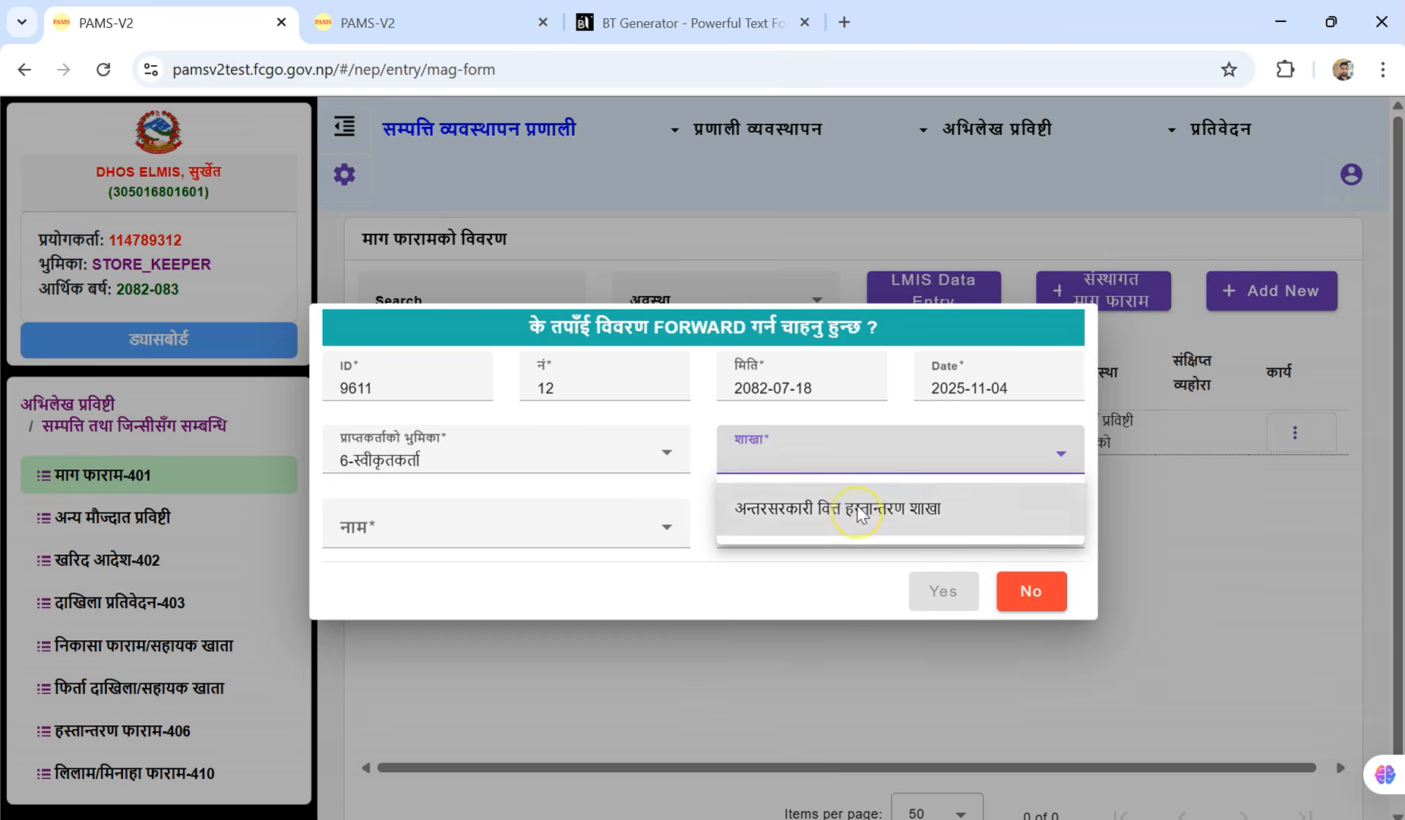
# Choose the first listed approver as recipient, enter the remark "For Approval" and forward the demand form
pyautogui.click(637, 534)
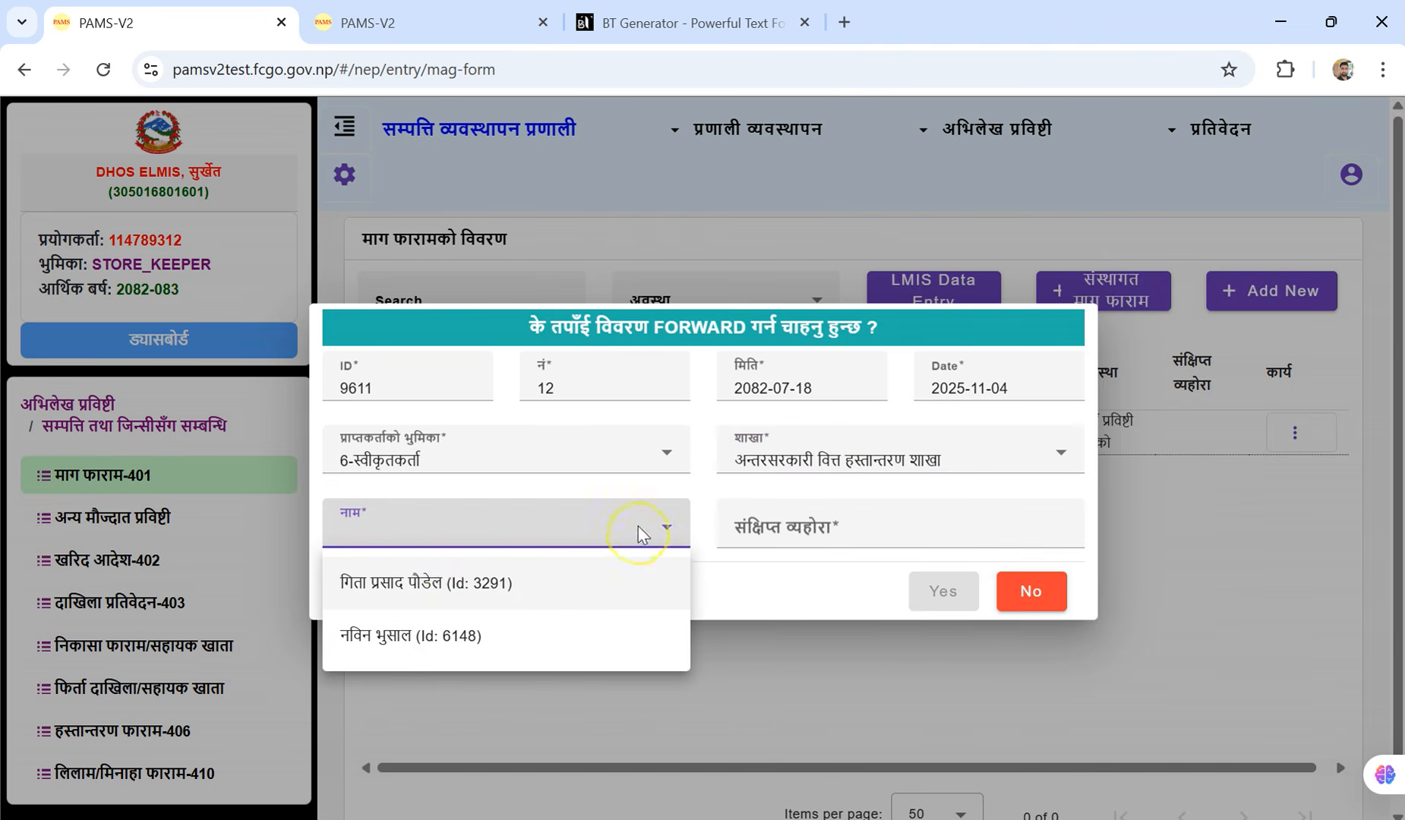
pyautogui.click(430, 587)
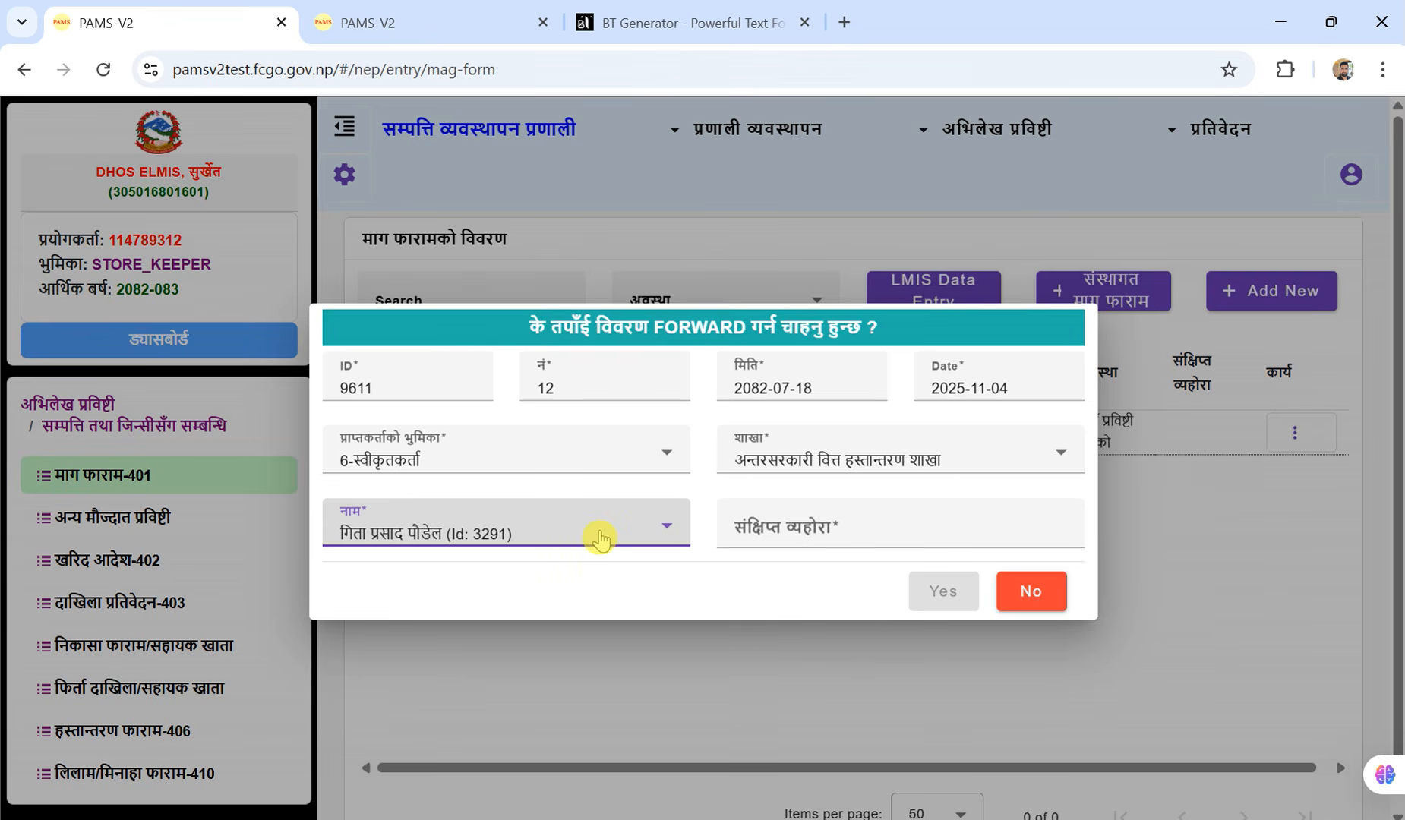
pyautogui.click(906, 532)
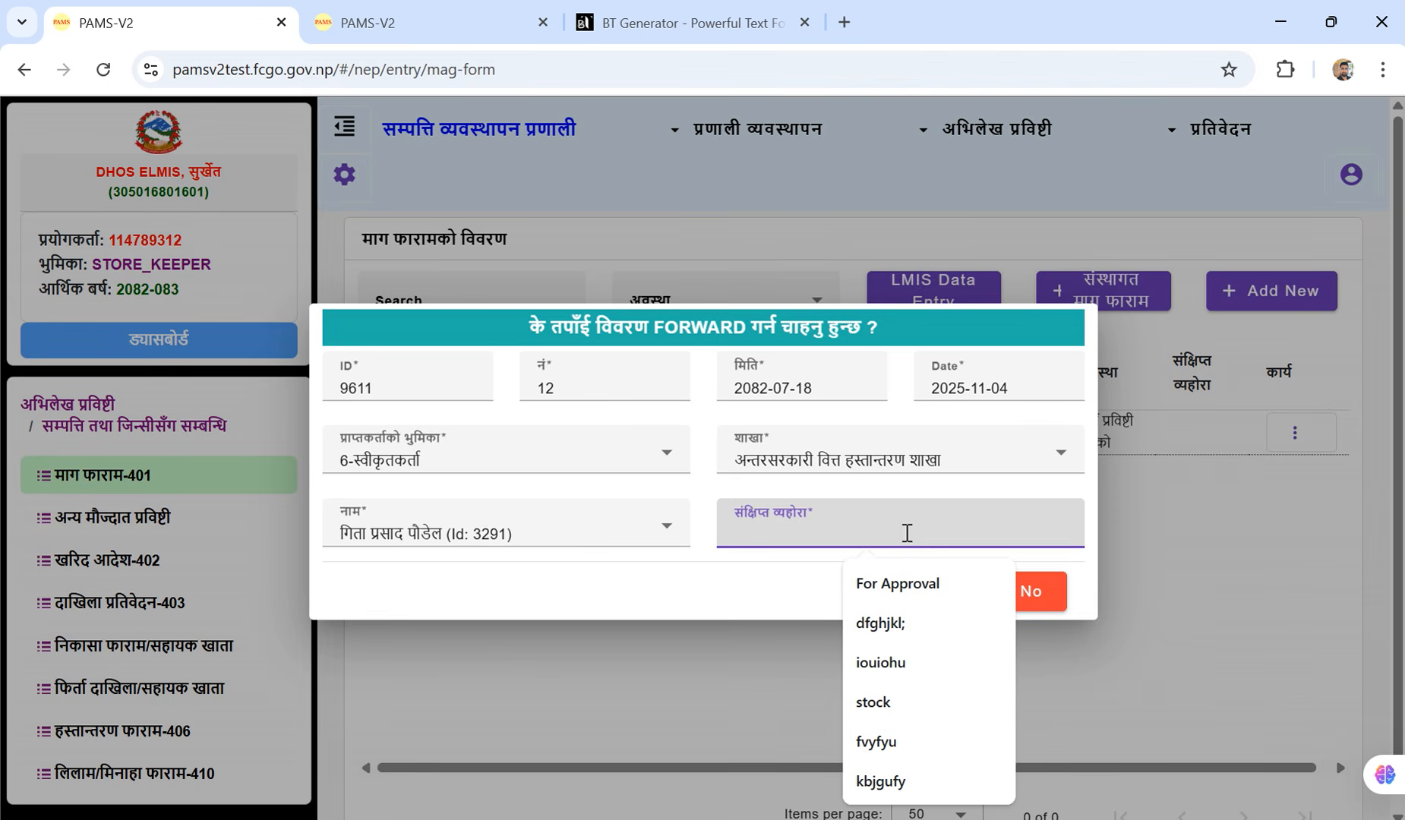
pyautogui.click(877, 592)
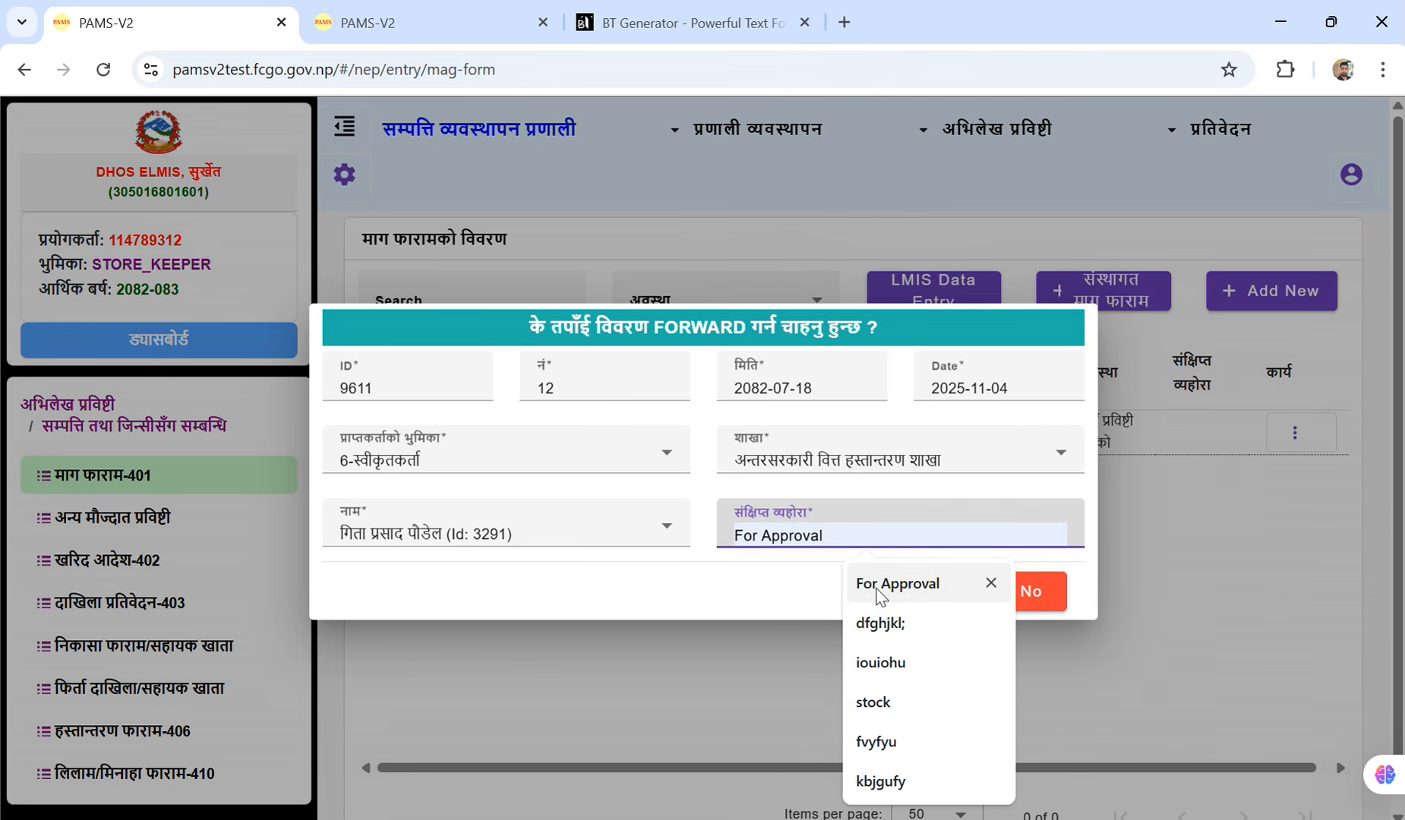
pyautogui.click(879, 594)
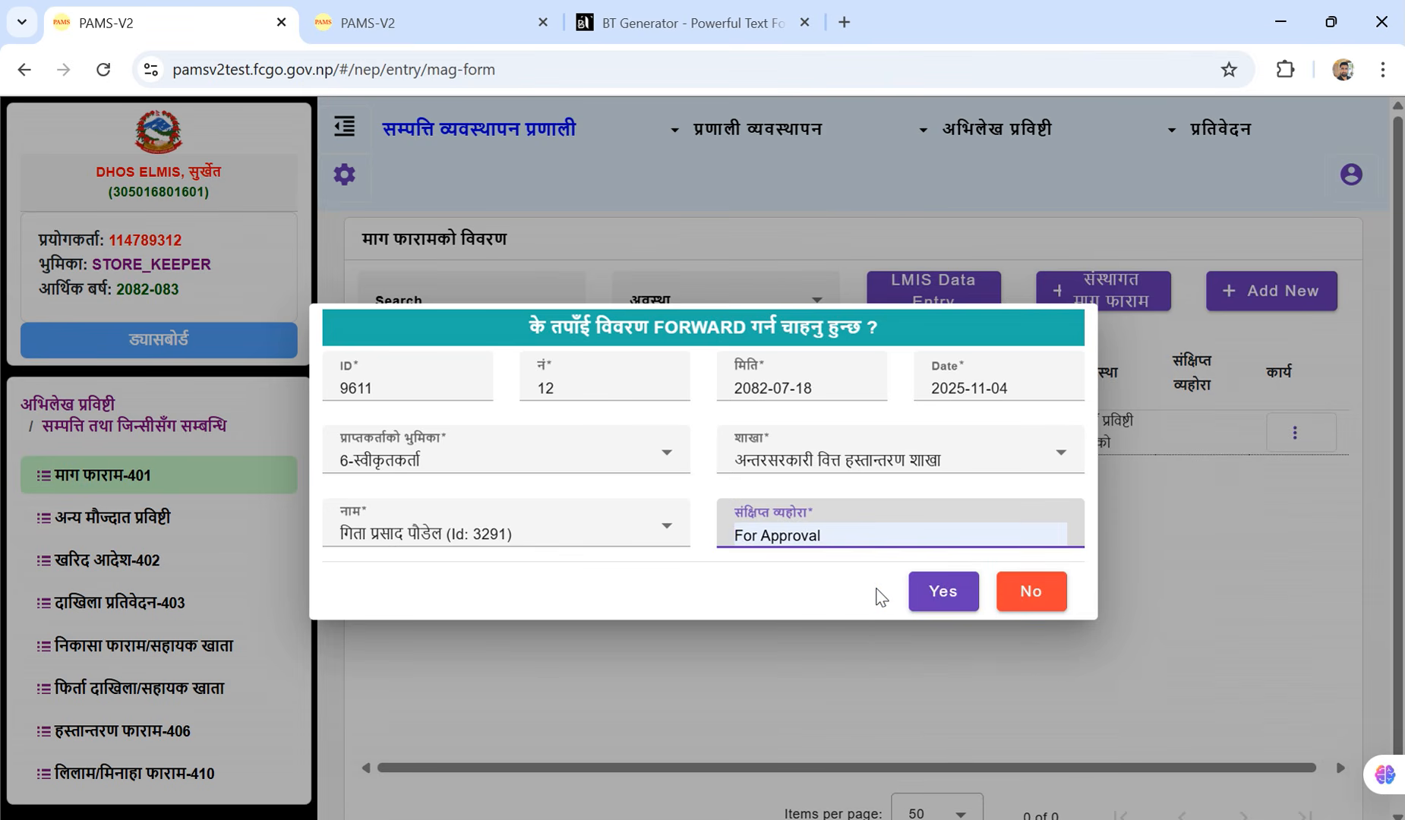
pyautogui.click(940, 595)
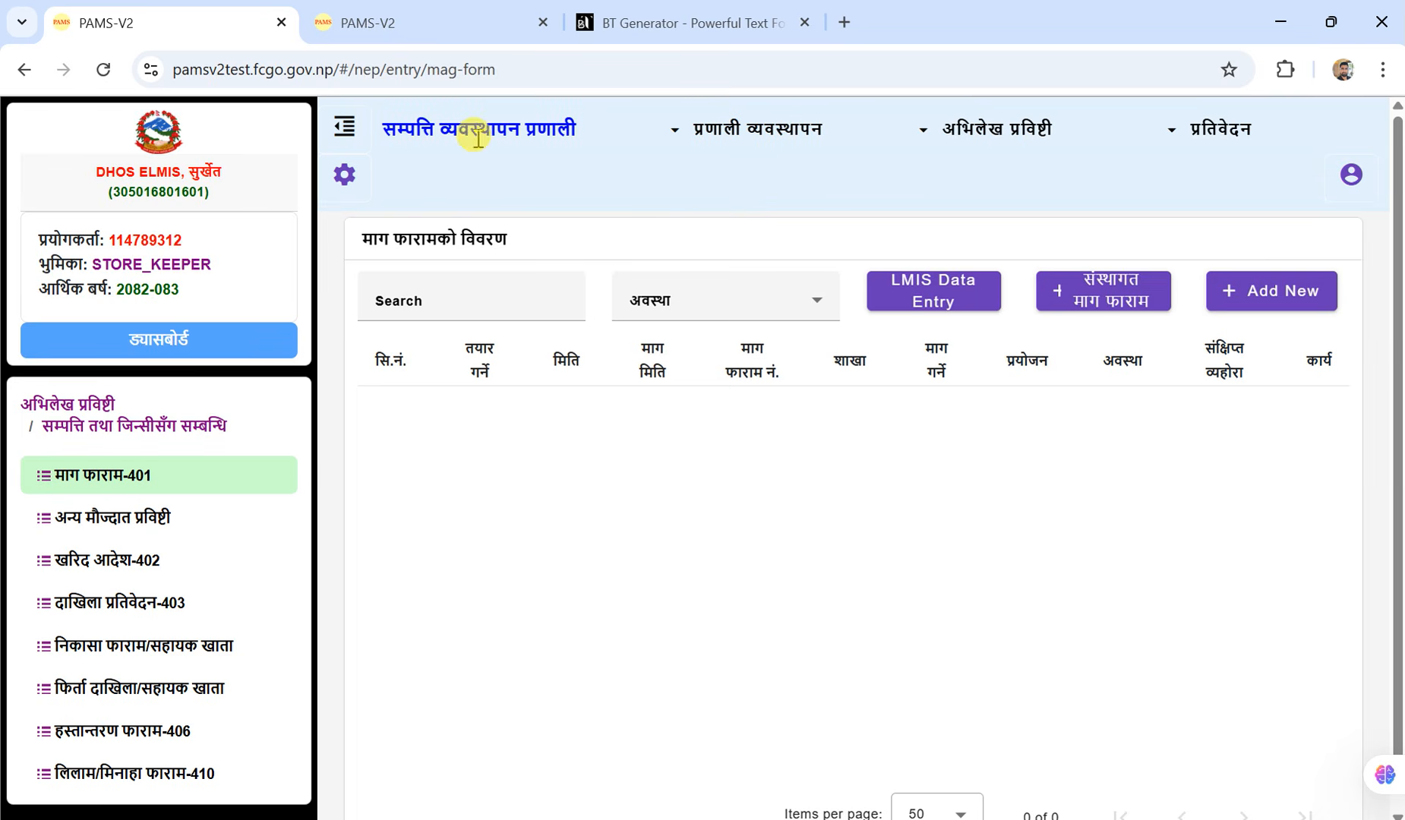
# Switch to the approver's PAMS session, reload it and open the received requests for माग फाराम
pyautogui.moveTo(417, 17)
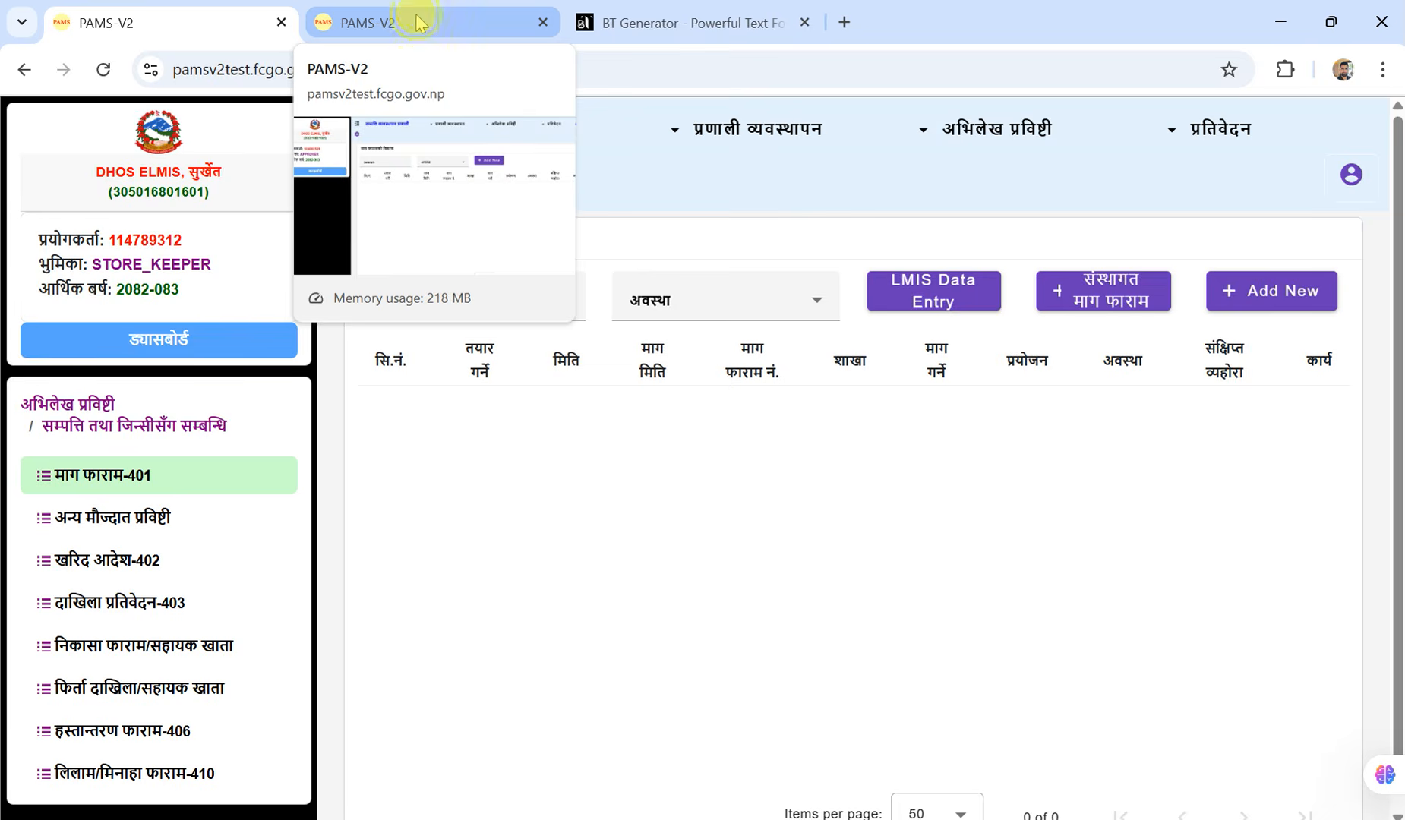
pyautogui.click(416, 17)
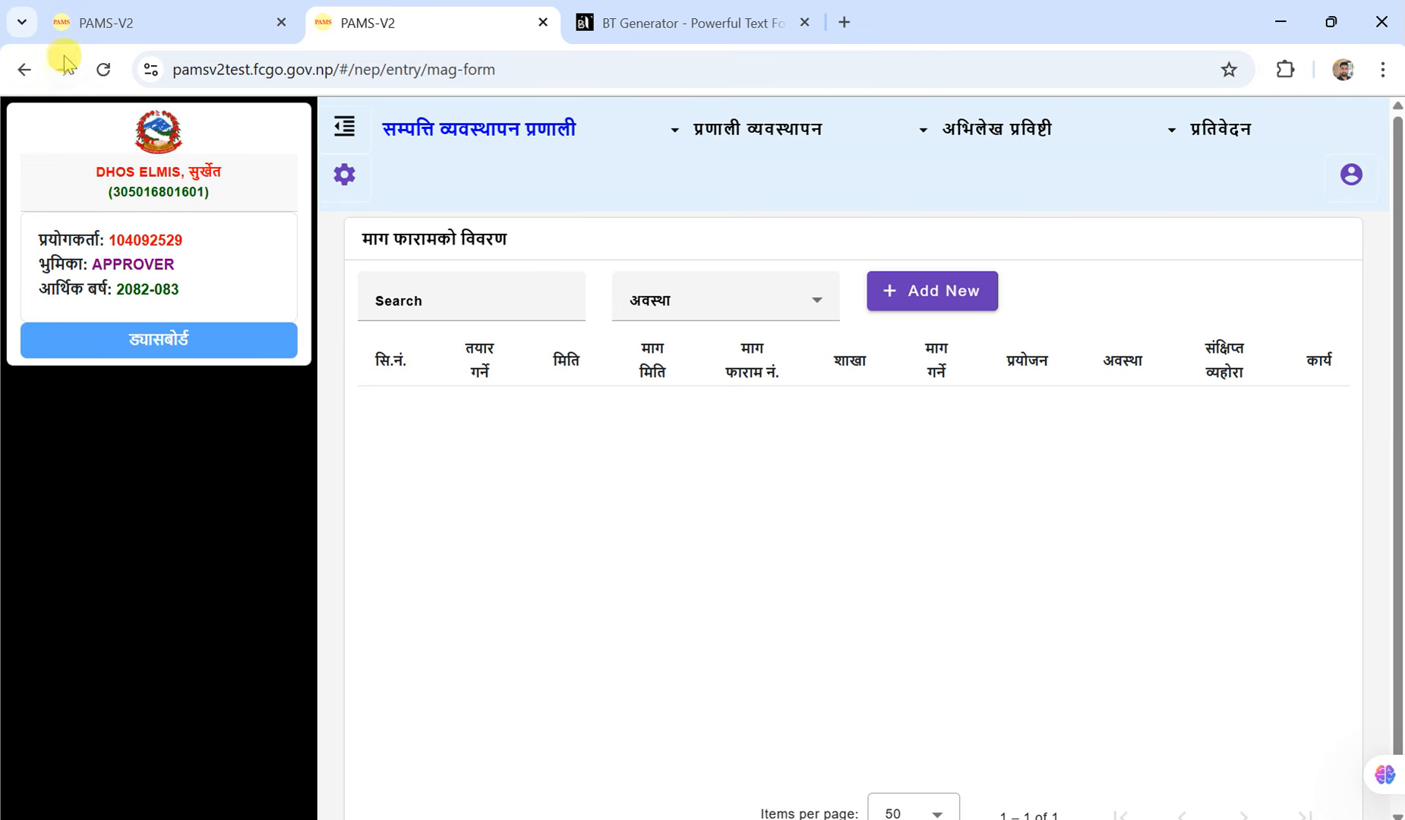
pyautogui.click(105, 68)
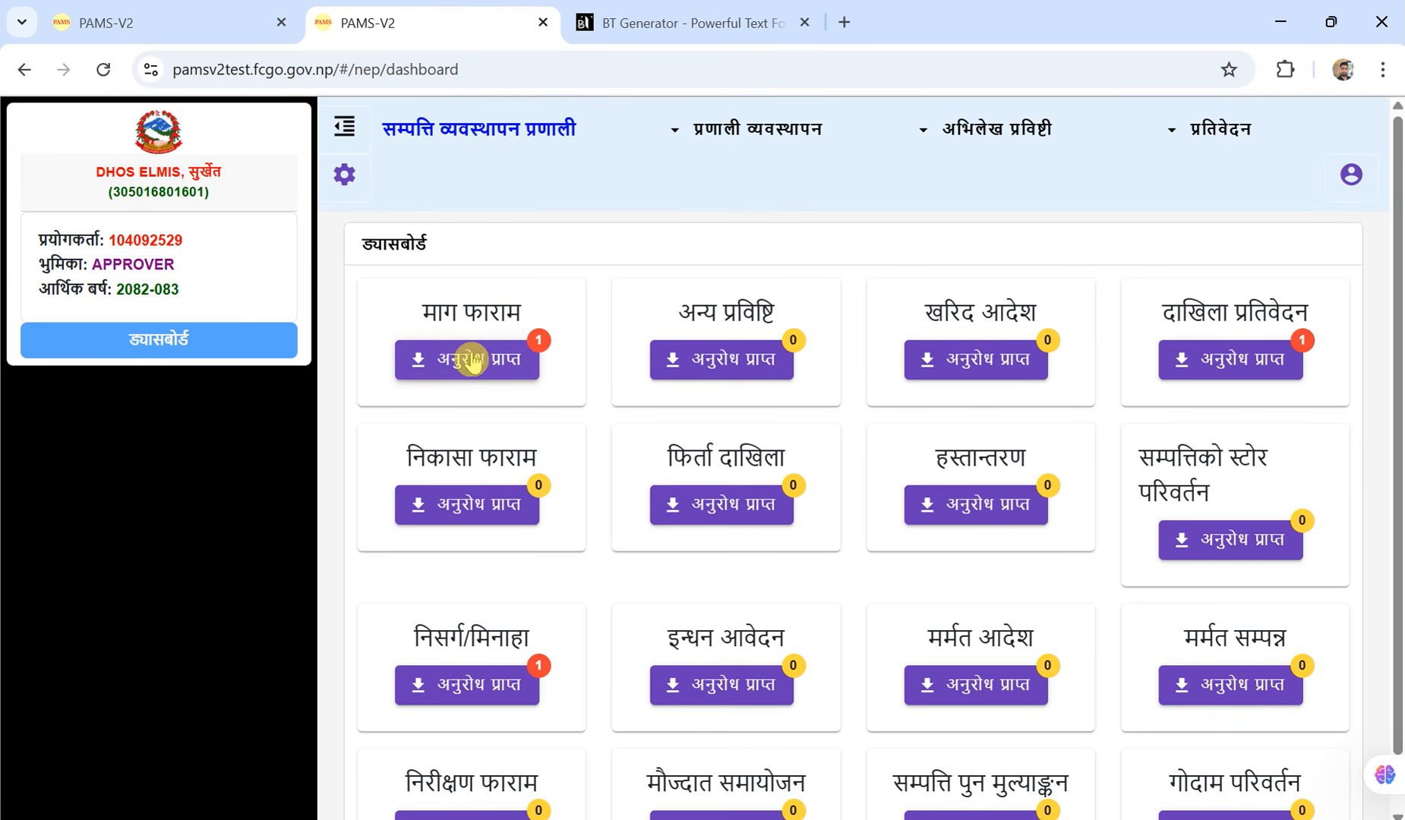
pyautogui.click(502, 365)
pyautogui.click(502, 364)
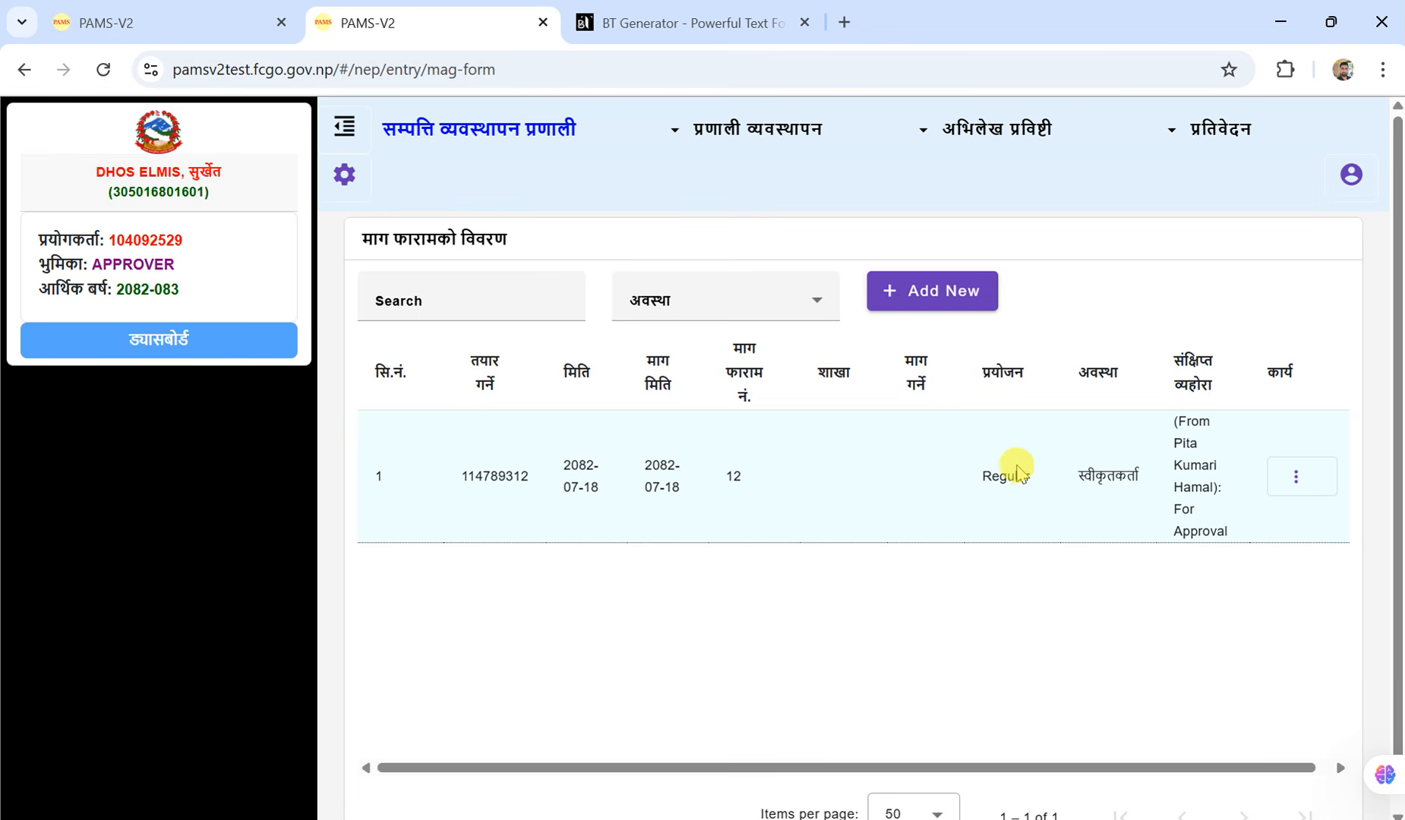
# Approve (स्वीकृत) demand form 12 with its approved quantity of 1000 and confirm the approval
pyautogui.click(1294, 478)
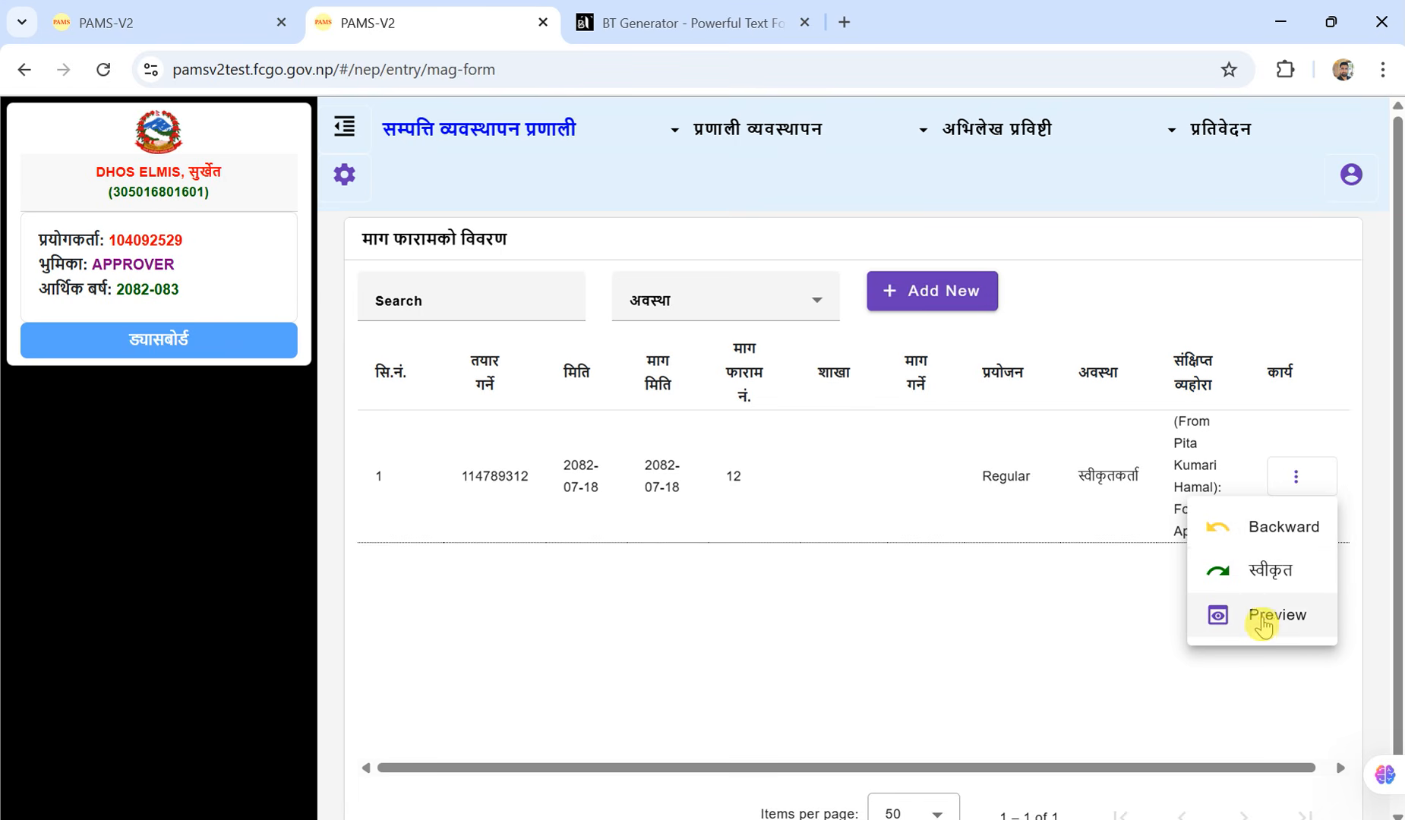
pyautogui.click(1266, 574)
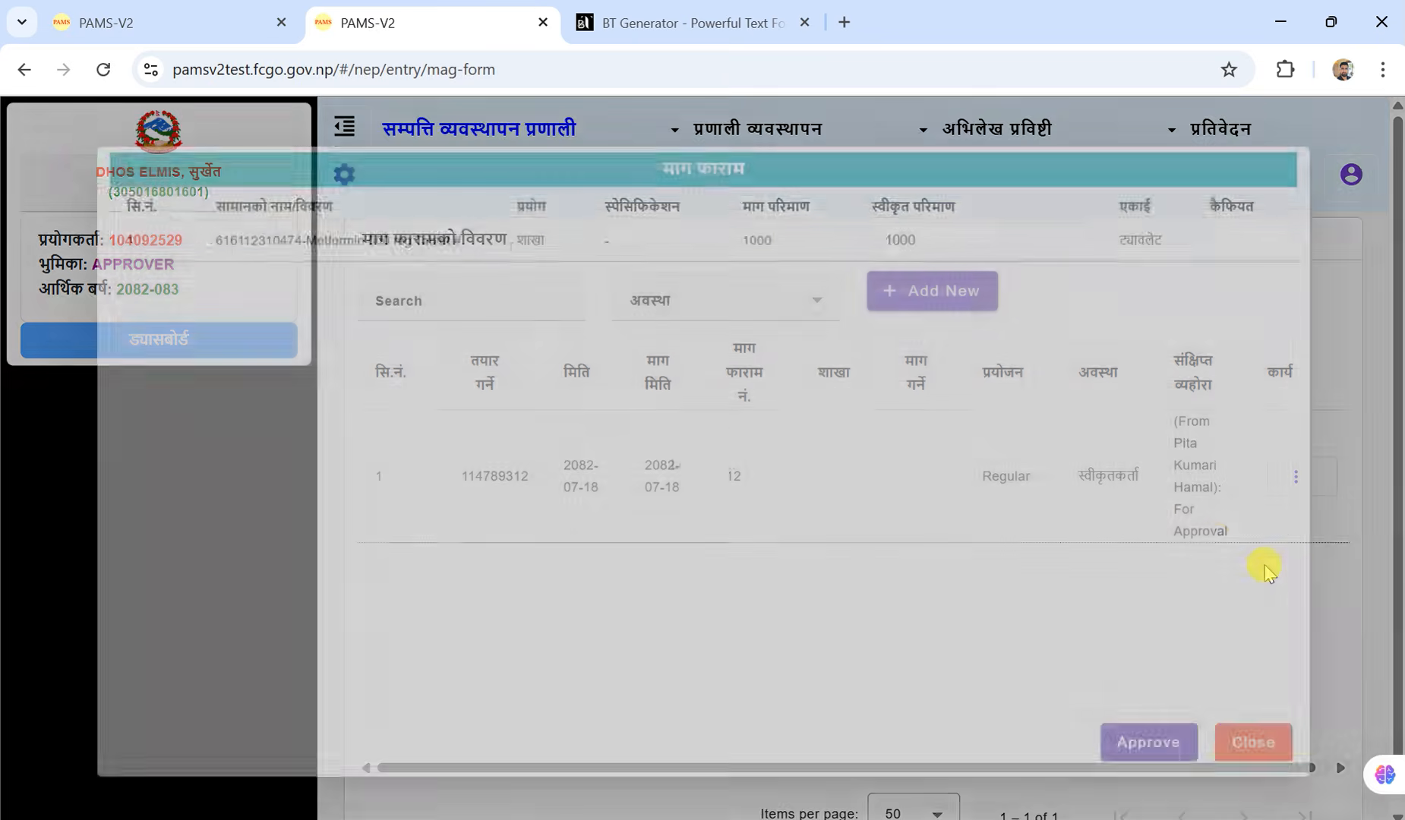
pyautogui.click(1154, 752)
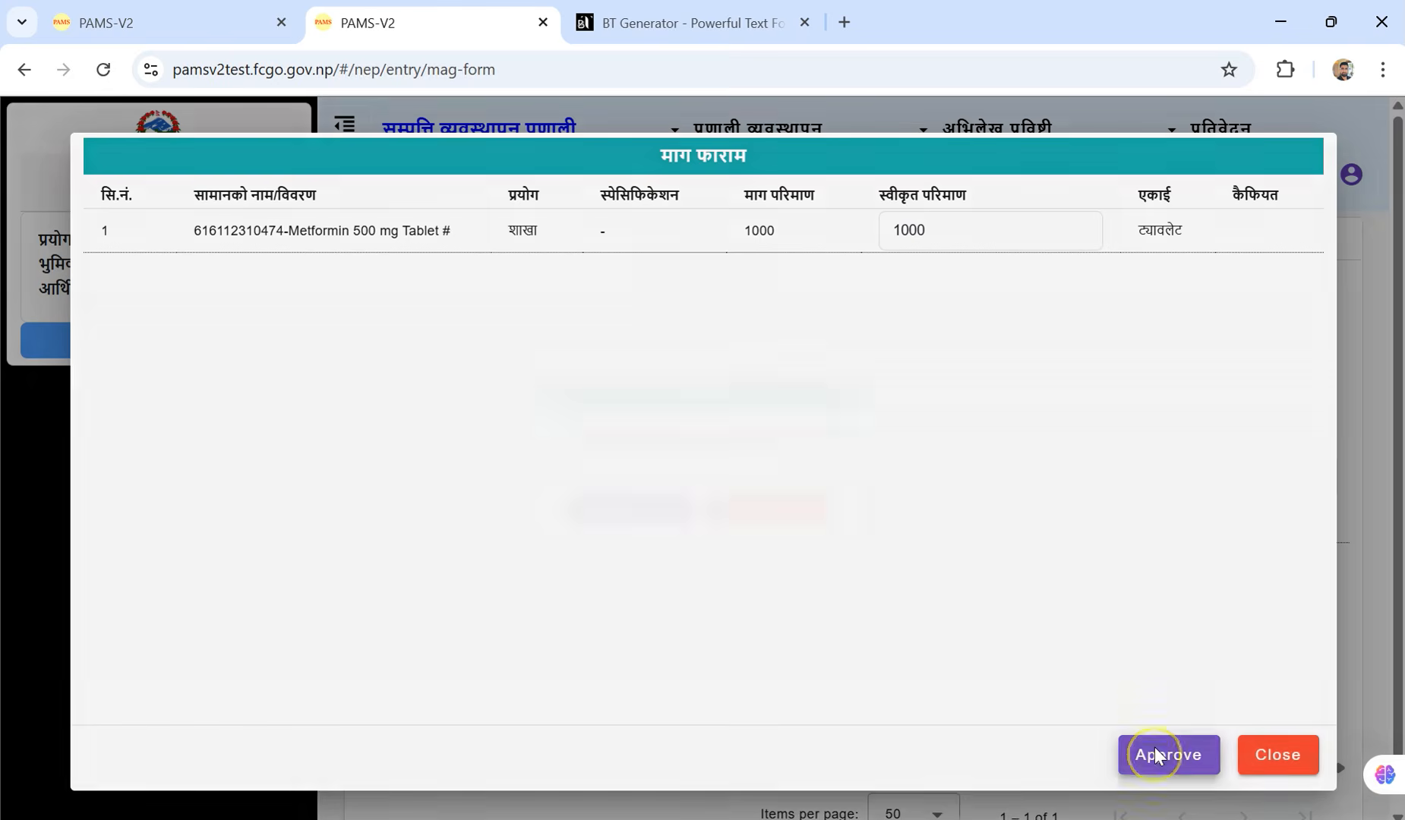
pyautogui.click(632, 518)
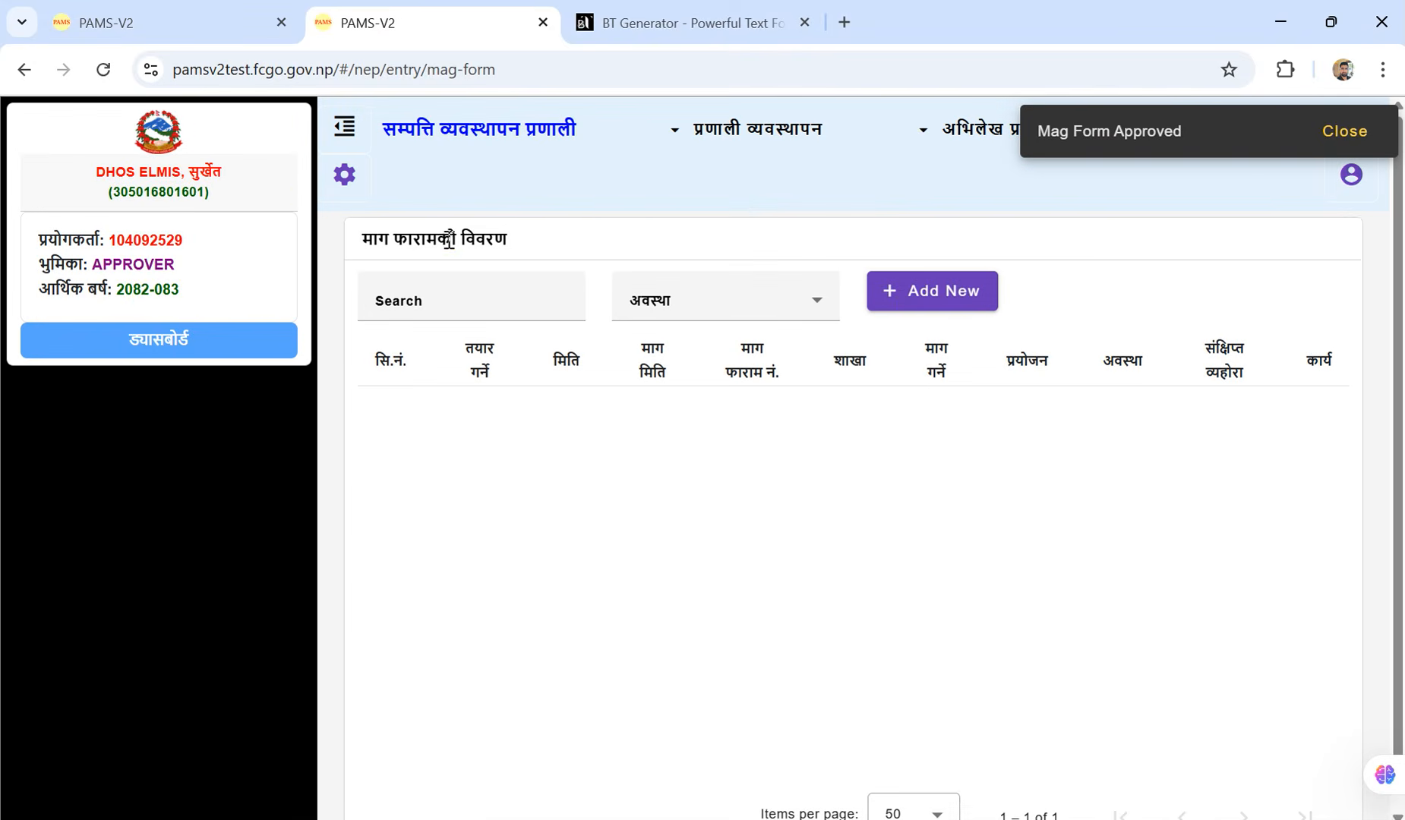
# Return to the store keeper's PAMS session and filter the demand forms by status 7-स्वीकृत भएको
pyautogui.click(186, 23)
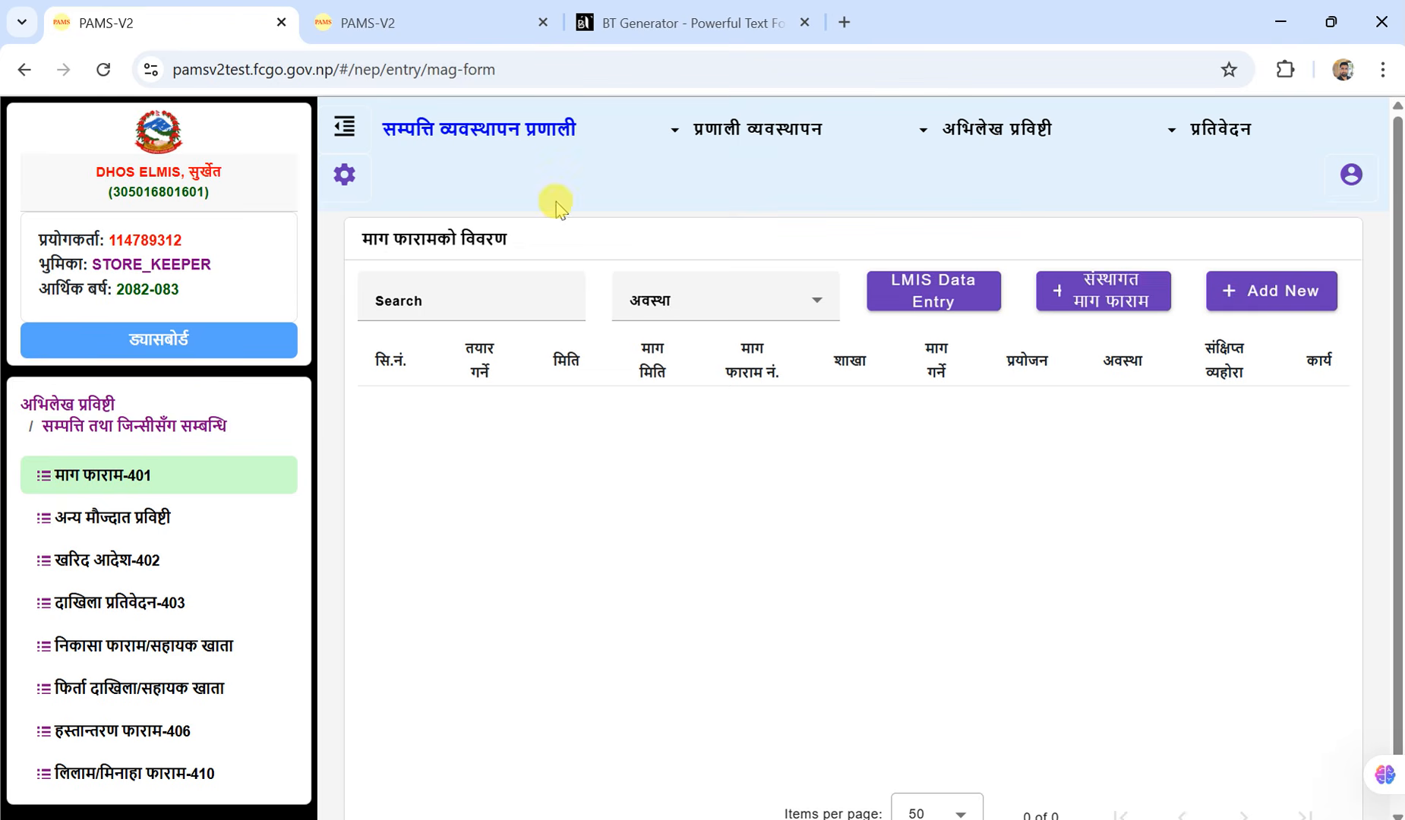
pyautogui.click(809, 318)
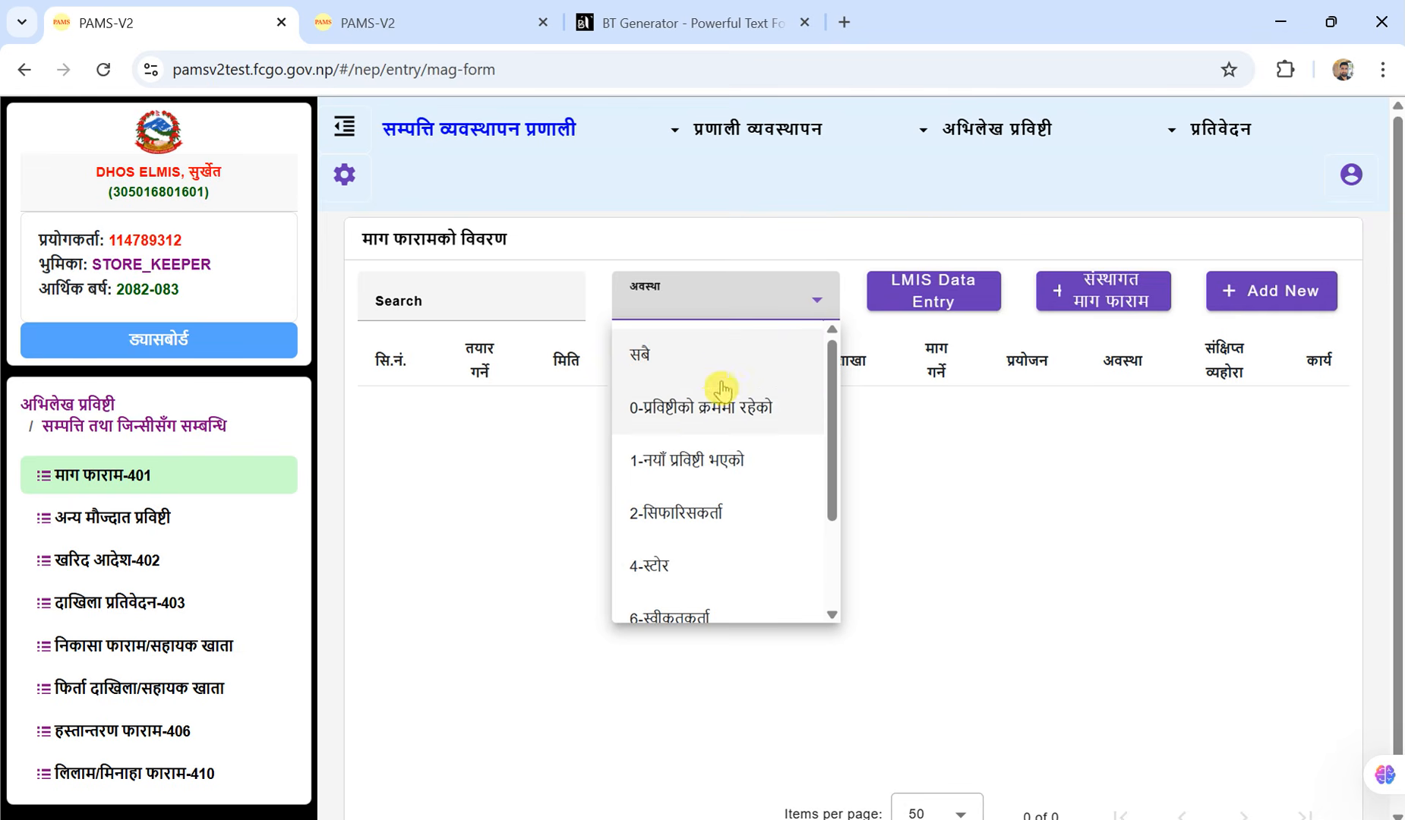
pyautogui.moveTo(834, 448); pyautogui.dragTo(824, 532)
pyautogui.click(666, 539)
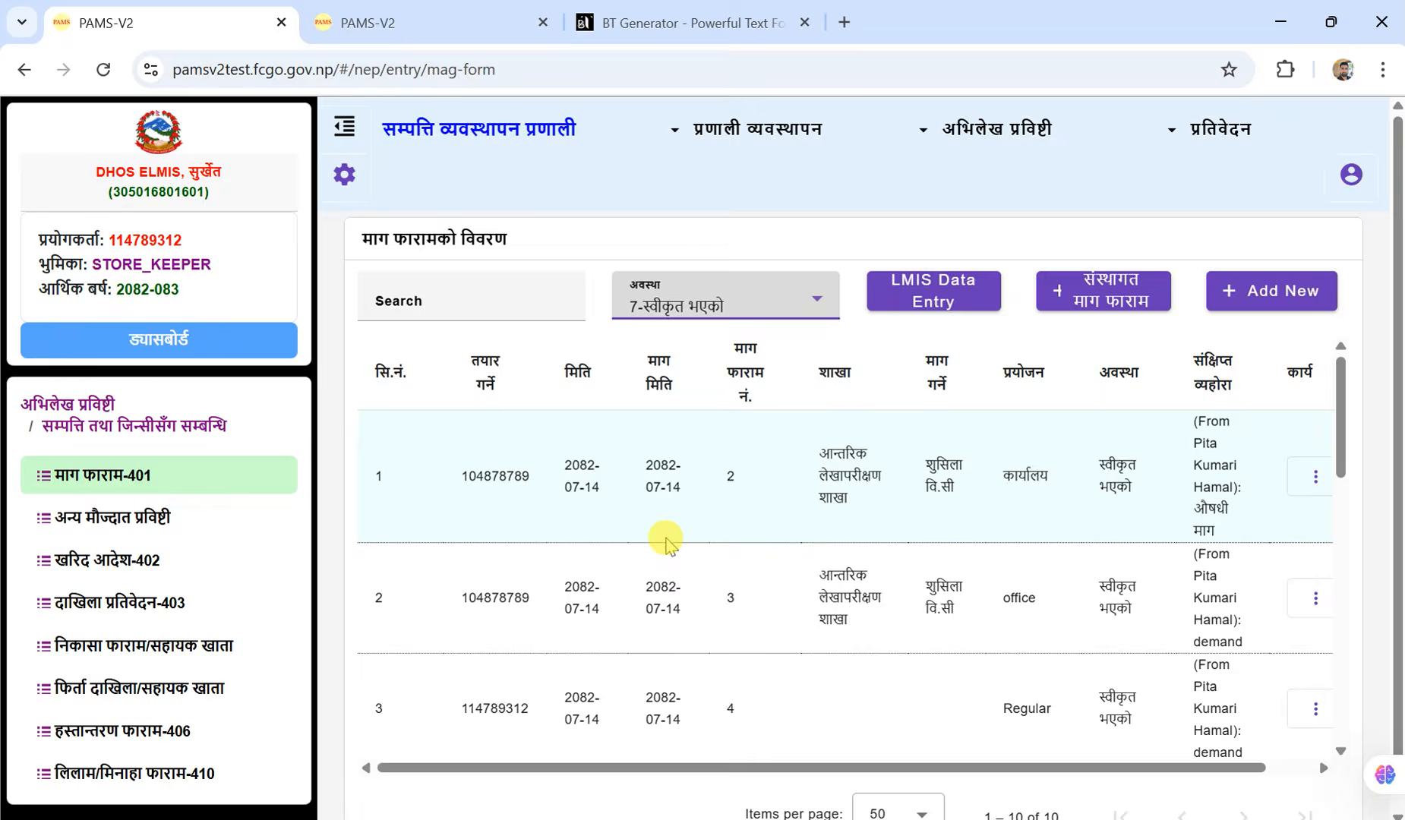
# Preview the approved demand form 12 in the filtered list
pyautogui.moveTo(1346, 420); pyautogui.dragTo(1330, 722)
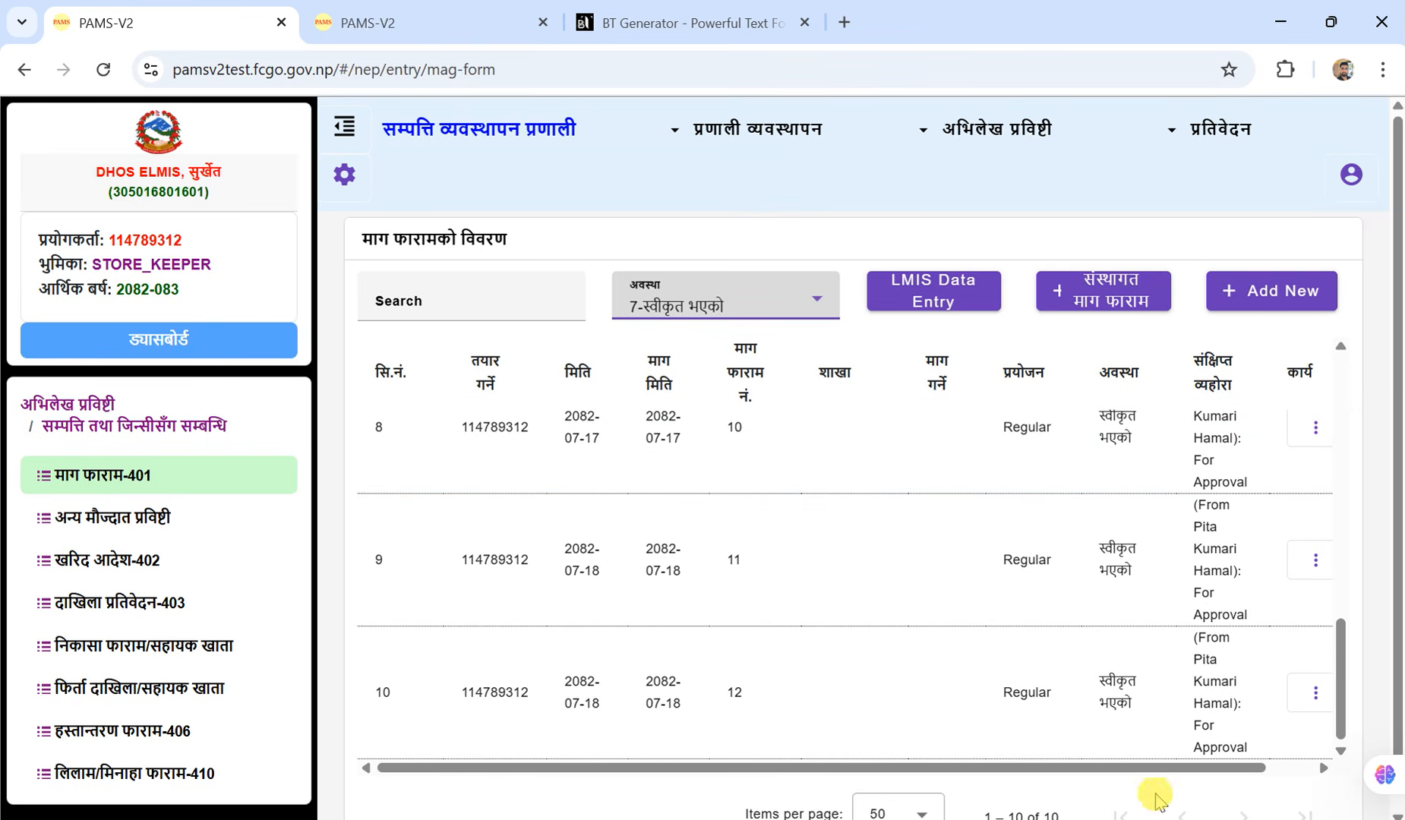
pyautogui.moveTo(1201, 769); pyautogui.dragTo(1249, 767)
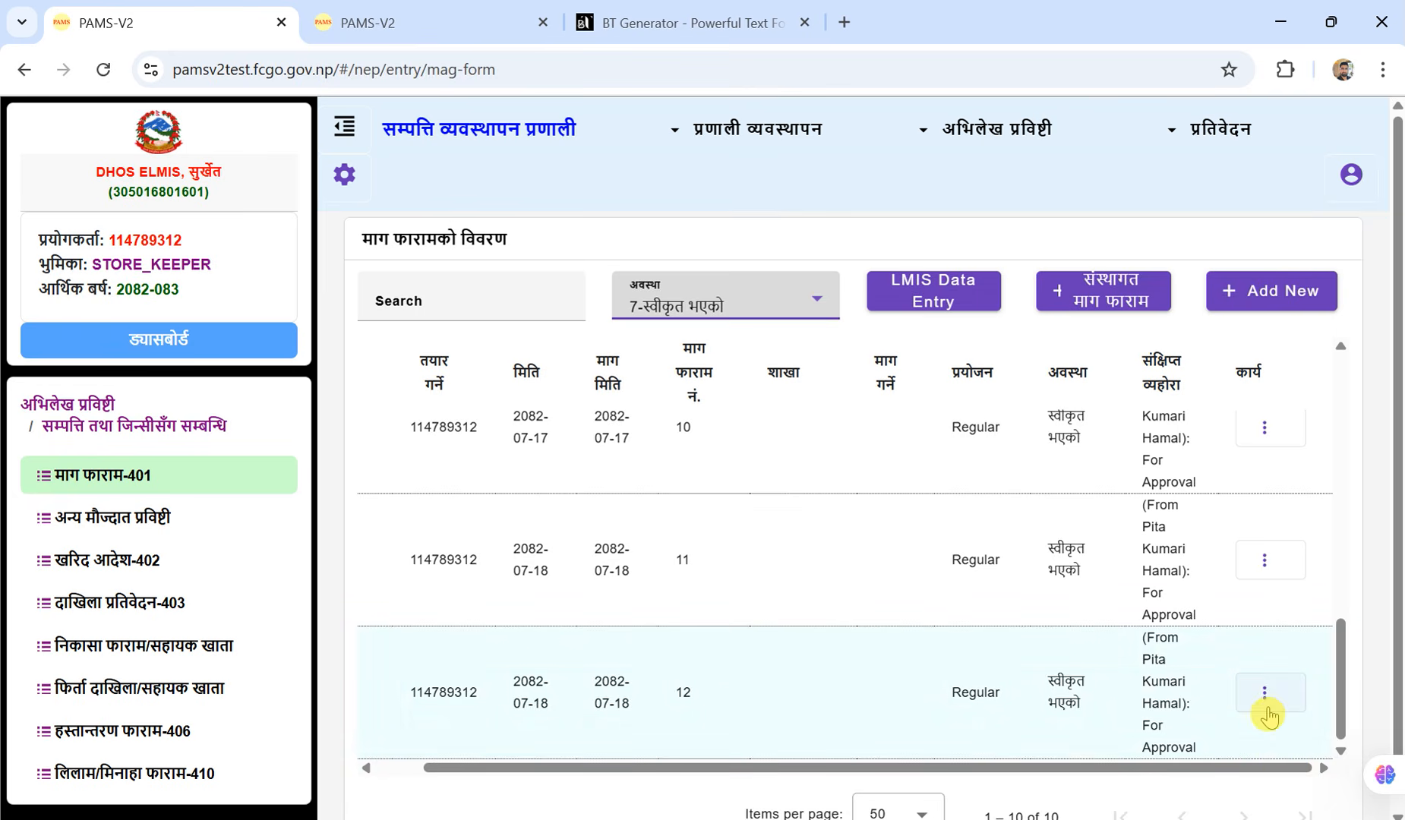
pyautogui.click(1266, 711)
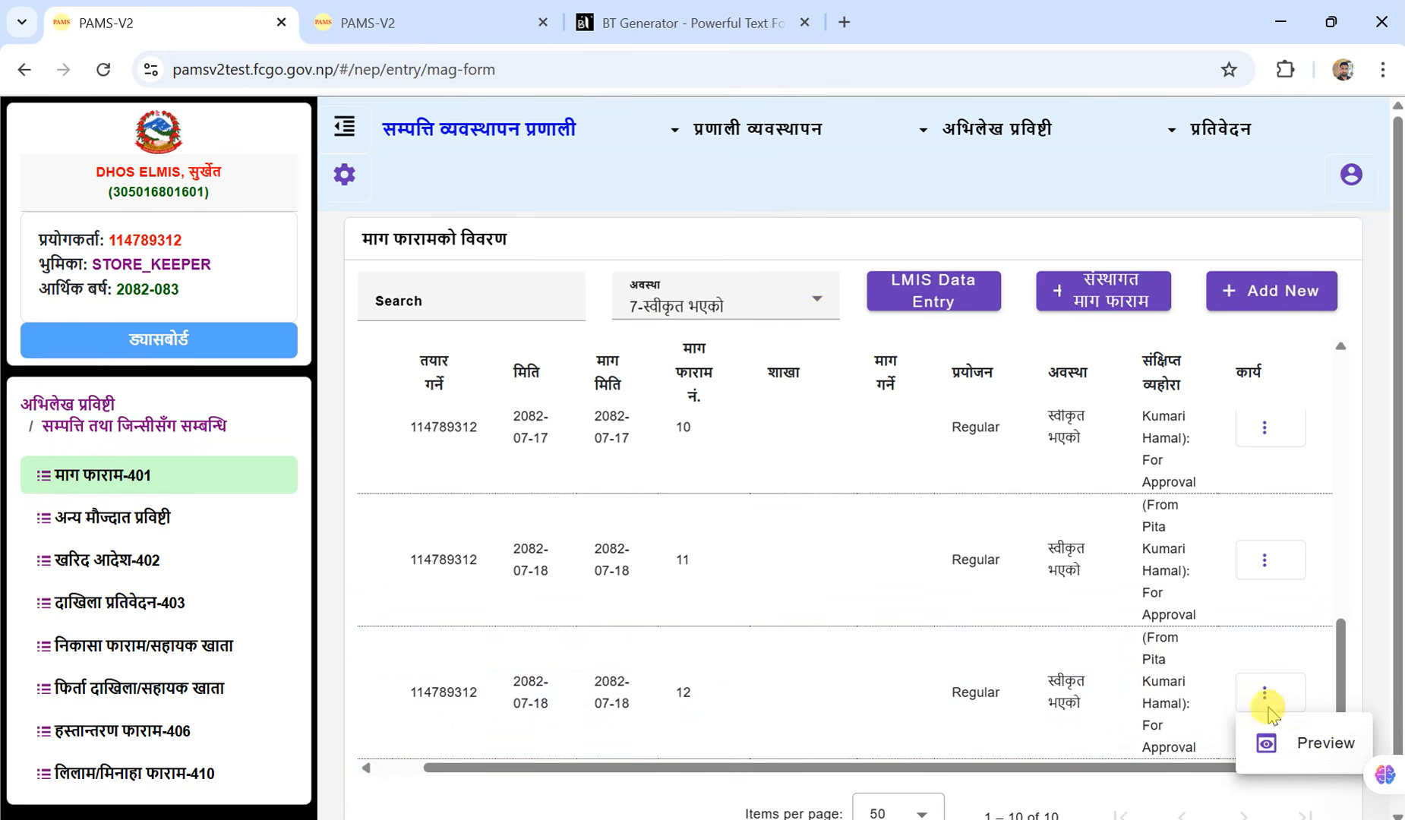
pyautogui.click(1322, 748)
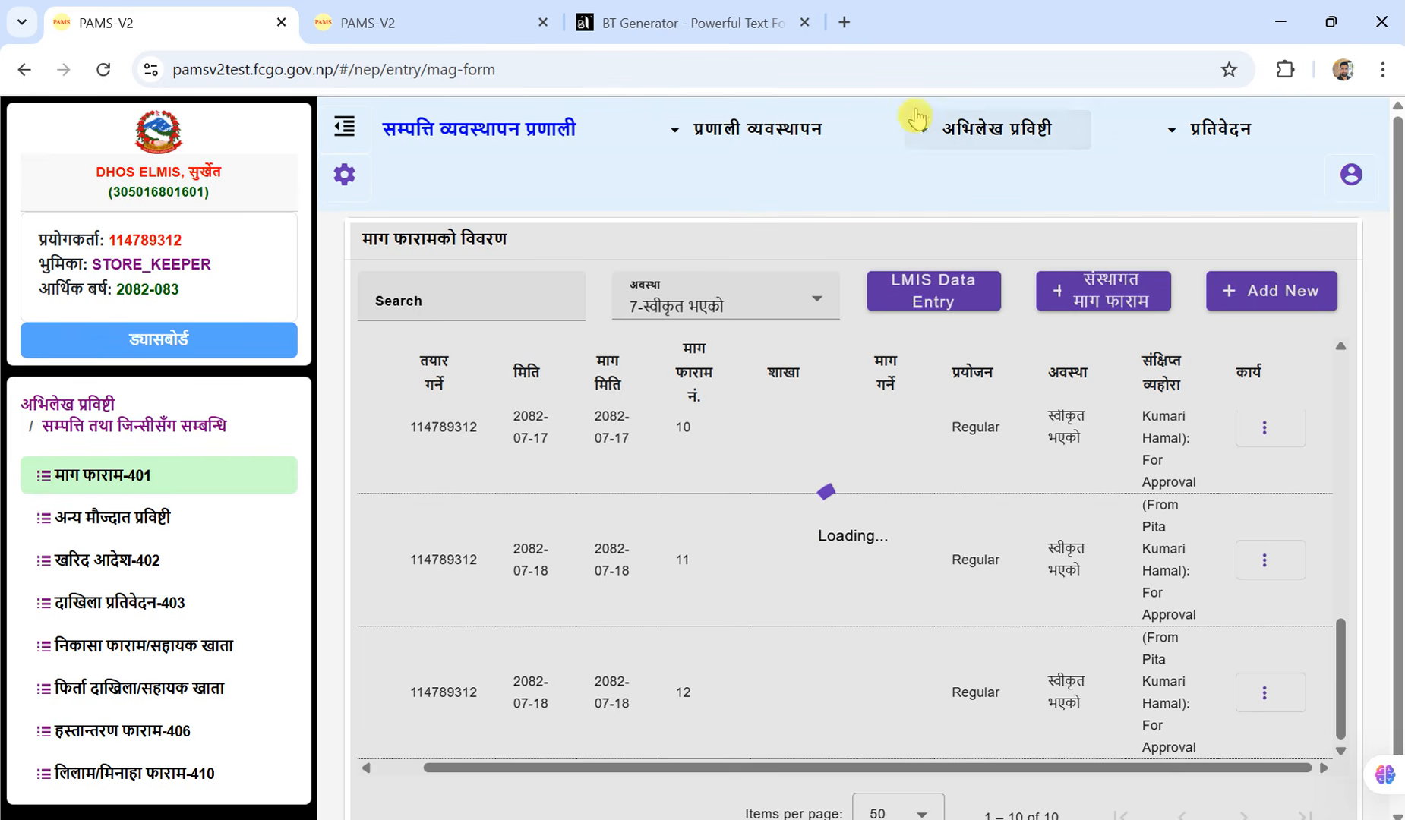
# Try to reopen माग फाराम-401 from the सम्पत्ति तथा जिन्सीसँग सम्बन्धि records
pyautogui.click(936, 130)
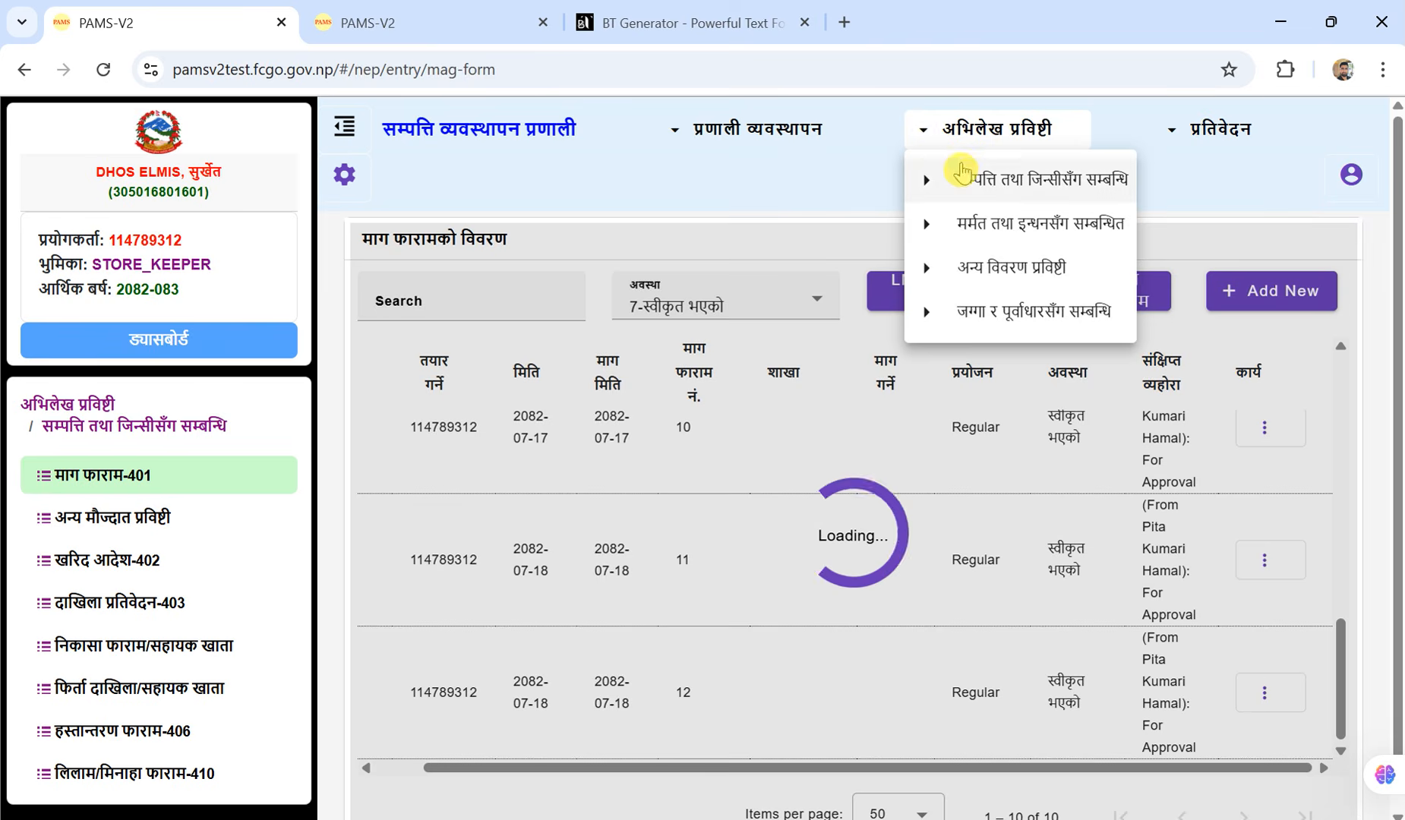
pyautogui.click(966, 179)
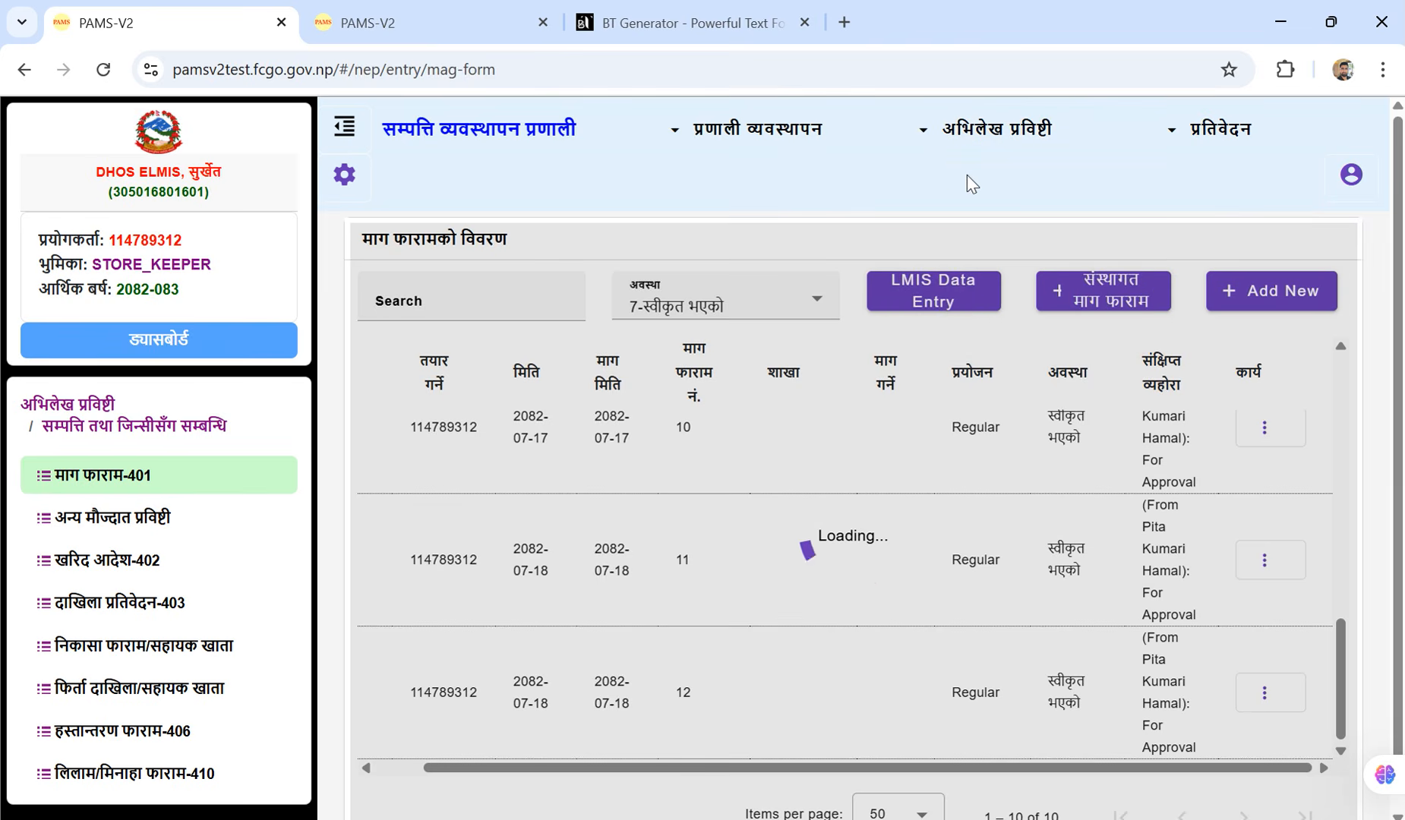
pyautogui.click(178, 478)
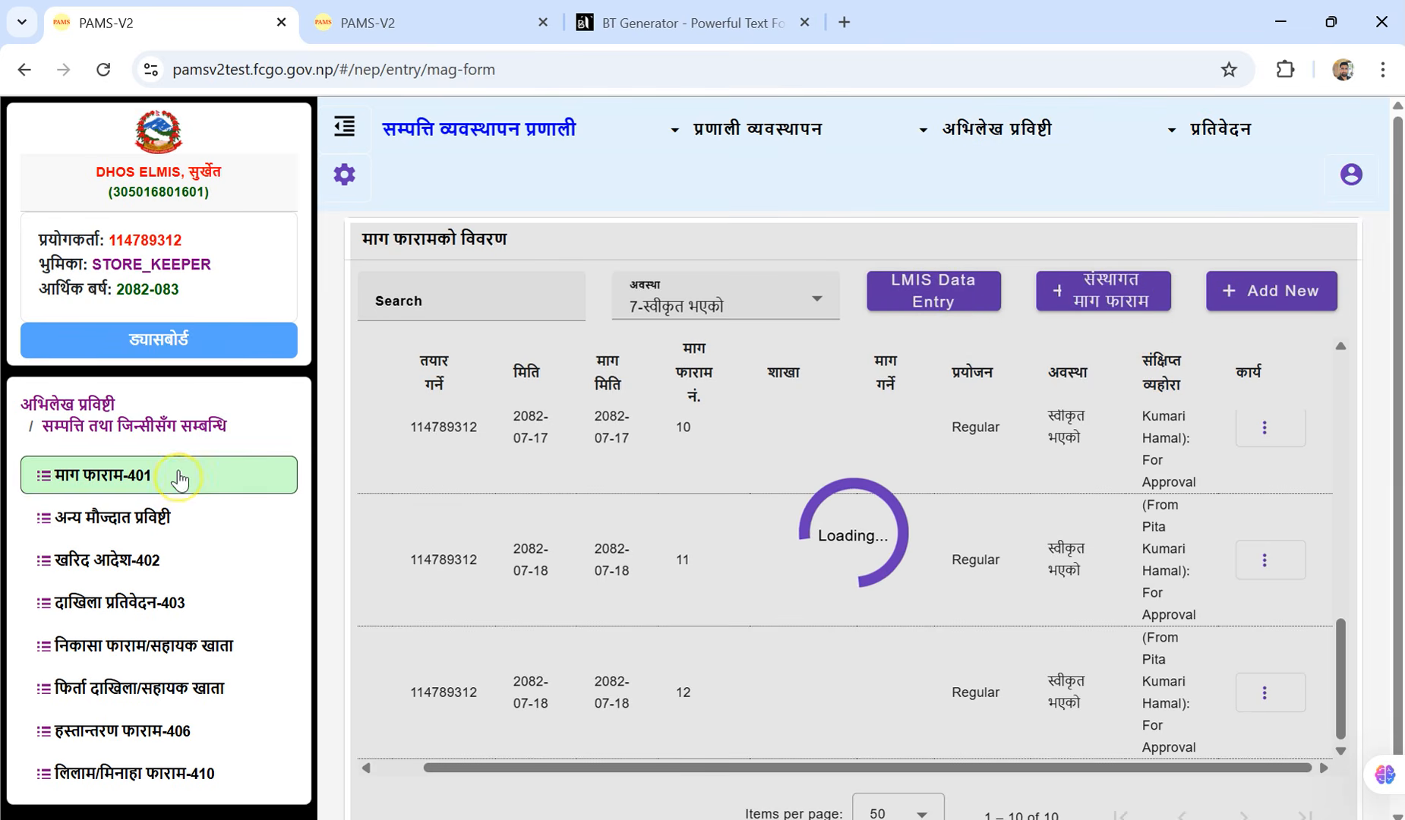
# Reload PAMS and open माग फाराम-401 under अभिलेख प्रविष्टी, सम्पत्ति तथा जिन्सीसँग सम्बन्धि
pyautogui.click(100, 72)
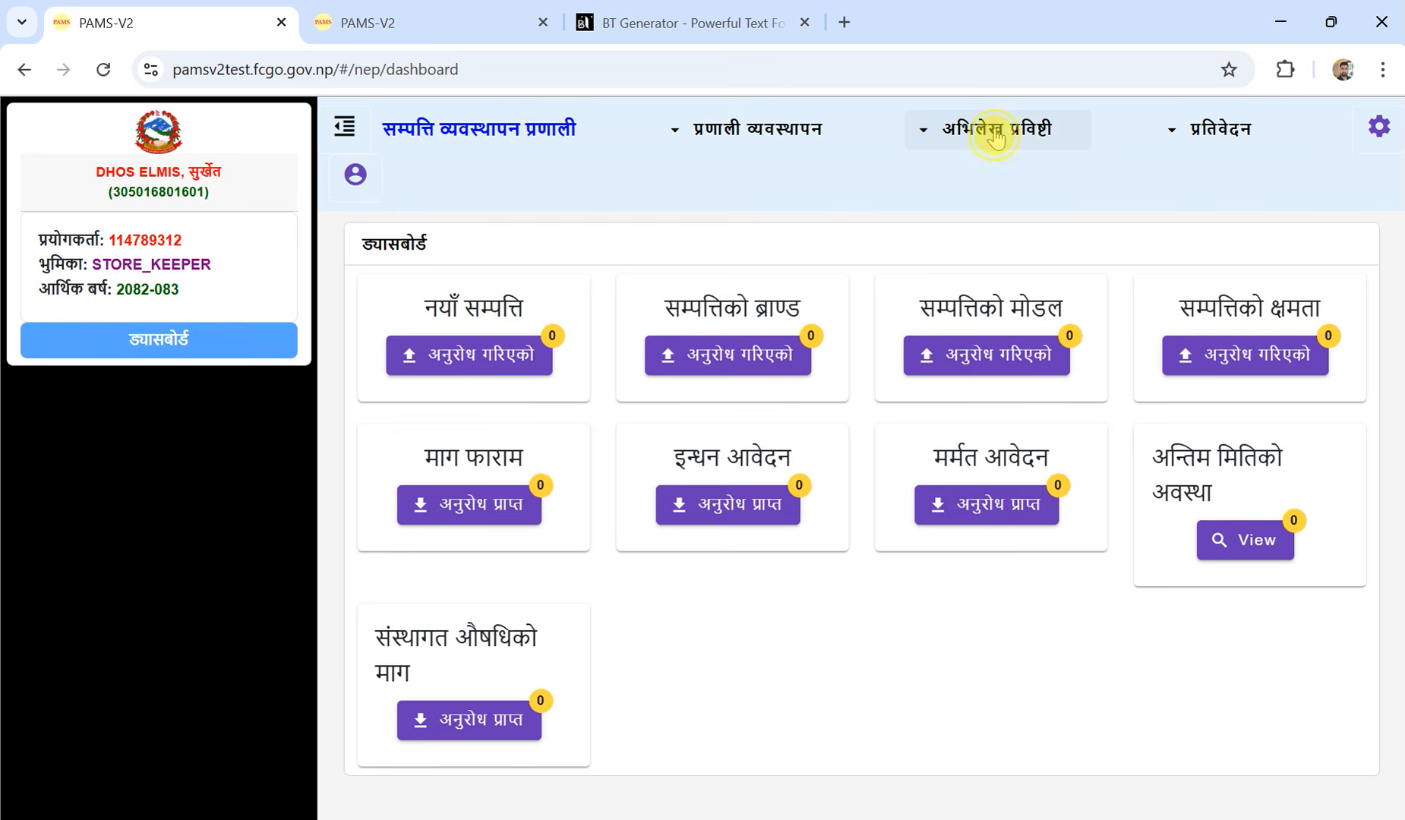
pyautogui.click(995, 136)
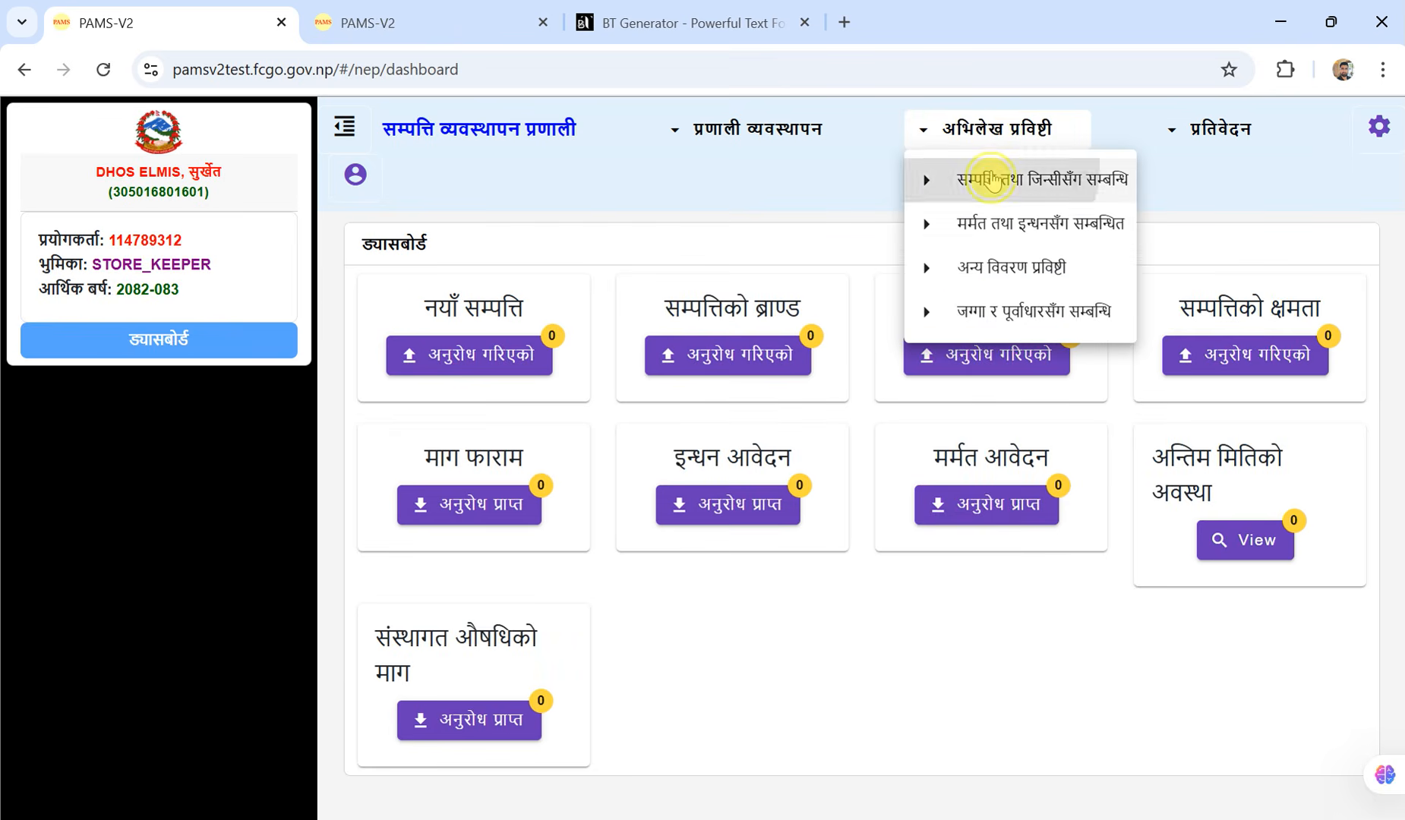
pyautogui.click(991, 181)
pyautogui.click(104, 477)
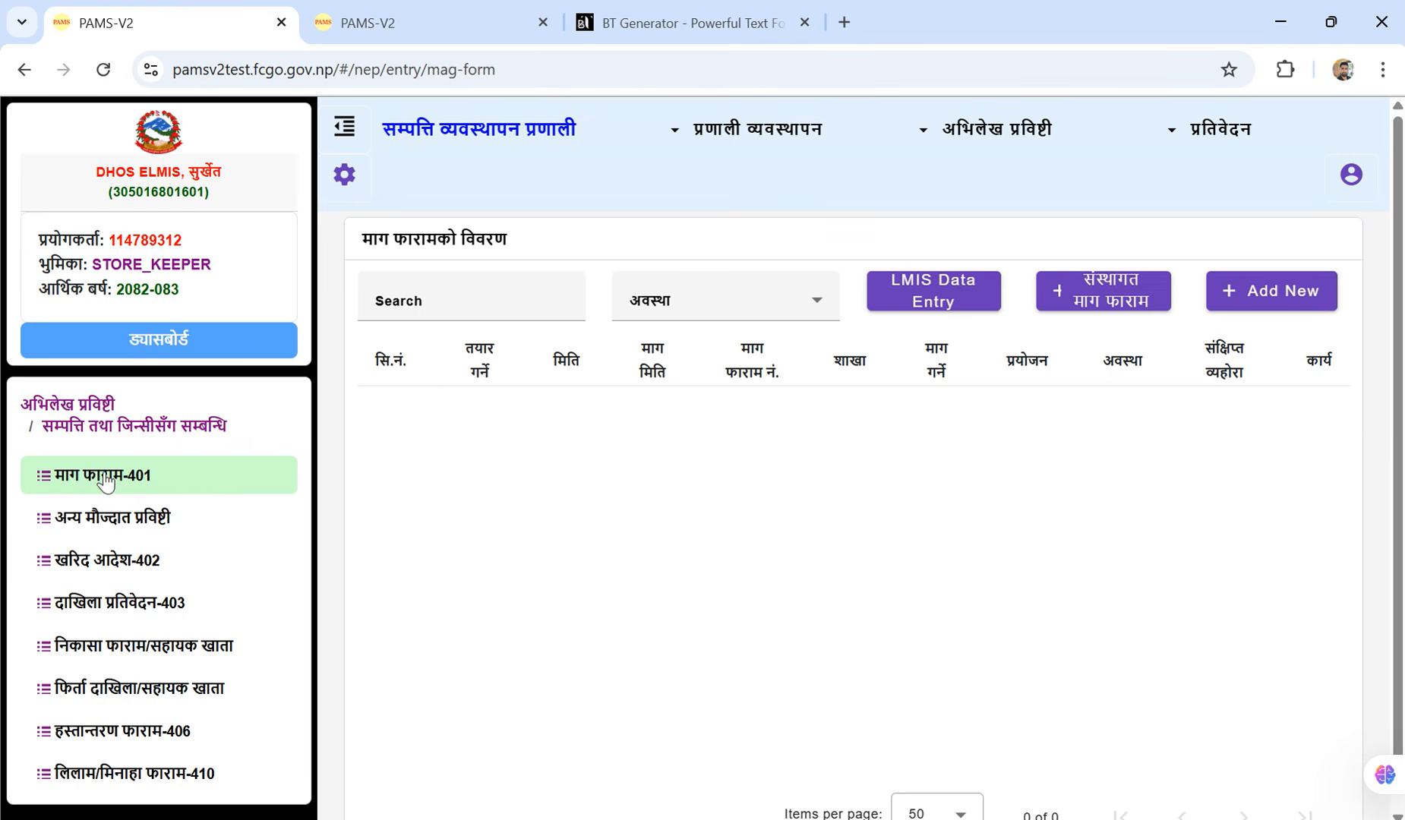
# Start a new संस्थागत माग फाराम and set its प्रयोजन to Regular
pyautogui.click(1084, 292)
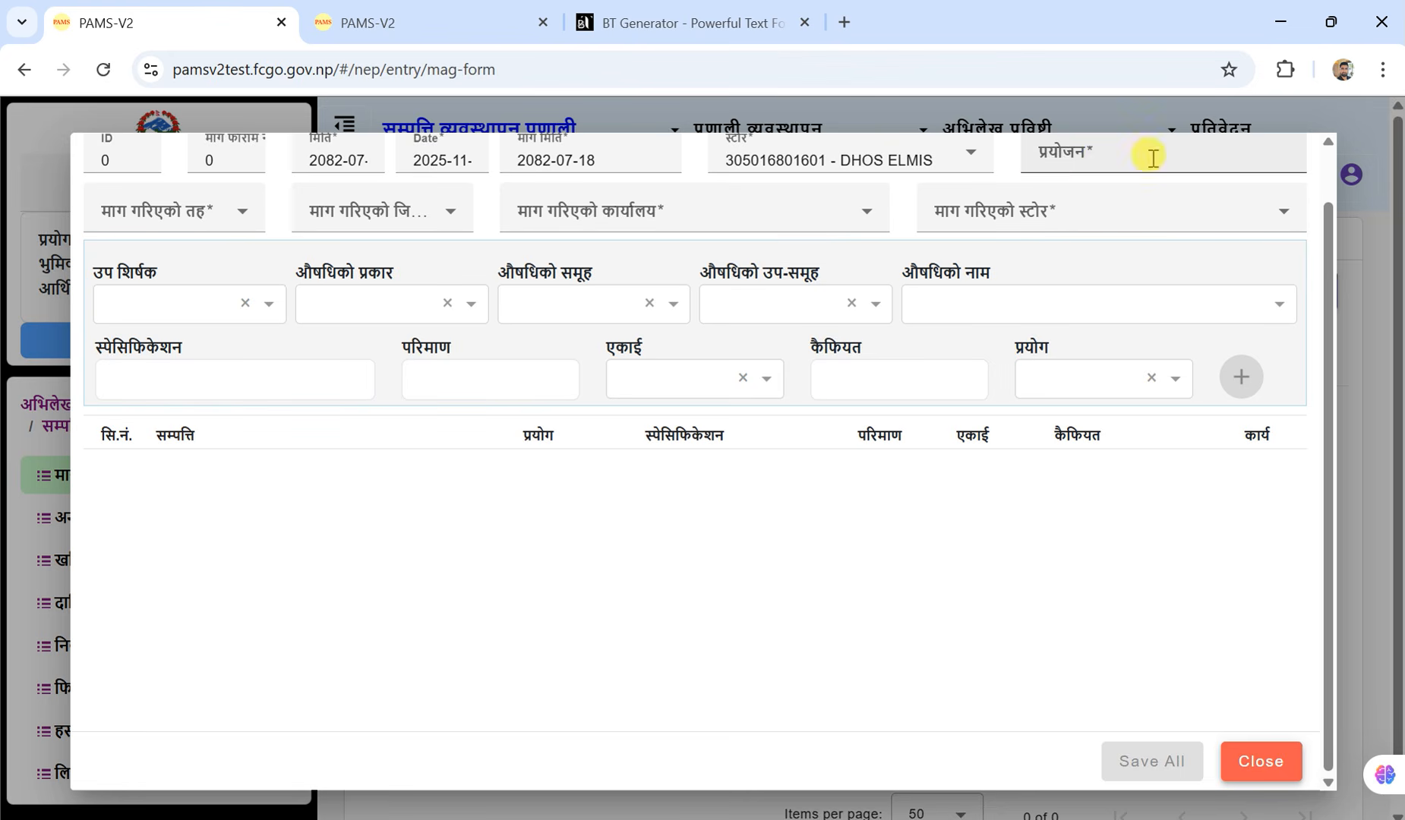
pyautogui.click(1152, 158)
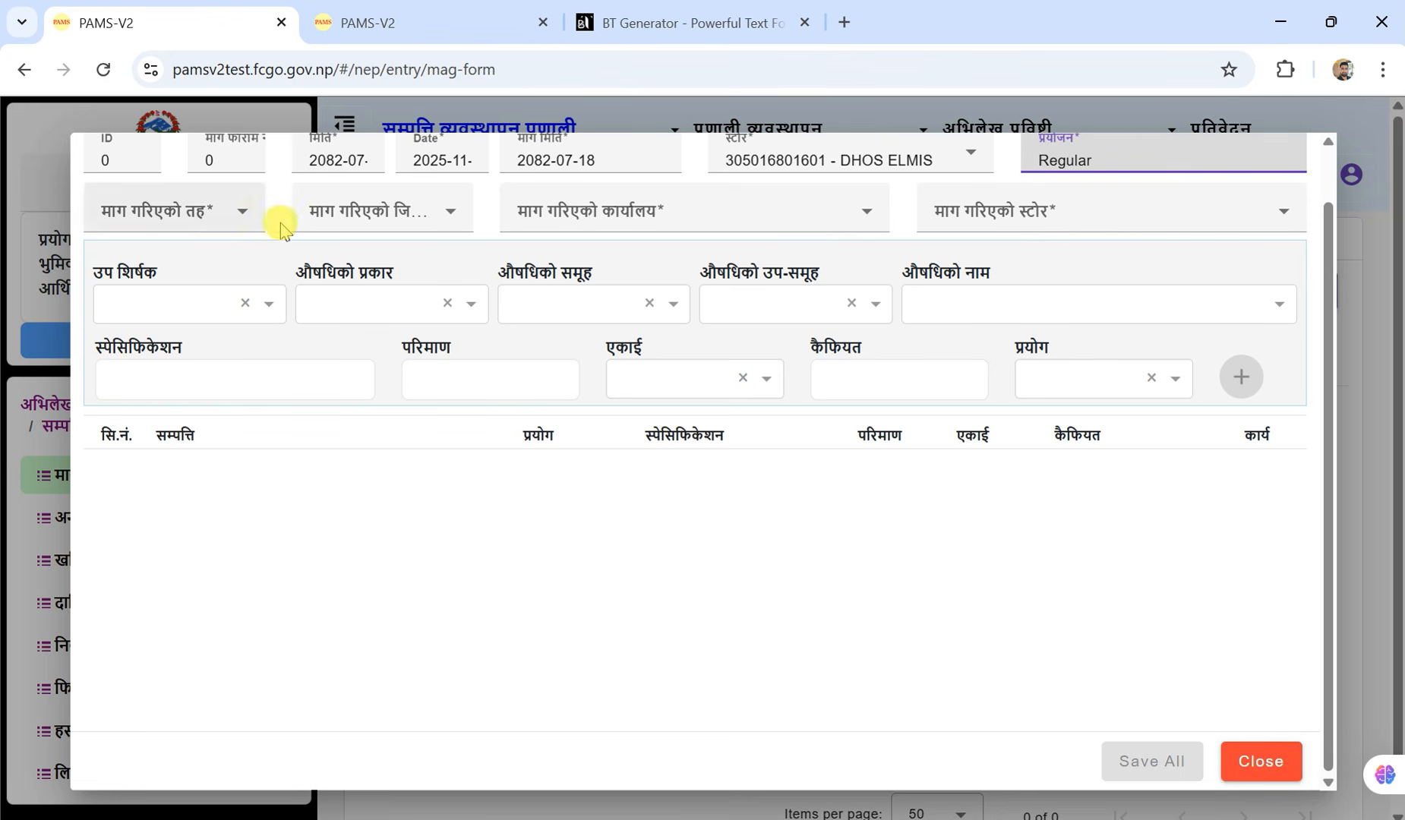
# Set माग गरिएको तह to 6-कर्णाली प्रदेश and माग गरिएको जिल्ला to 68-सुर्खेत
pyautogui.click(245, 217)
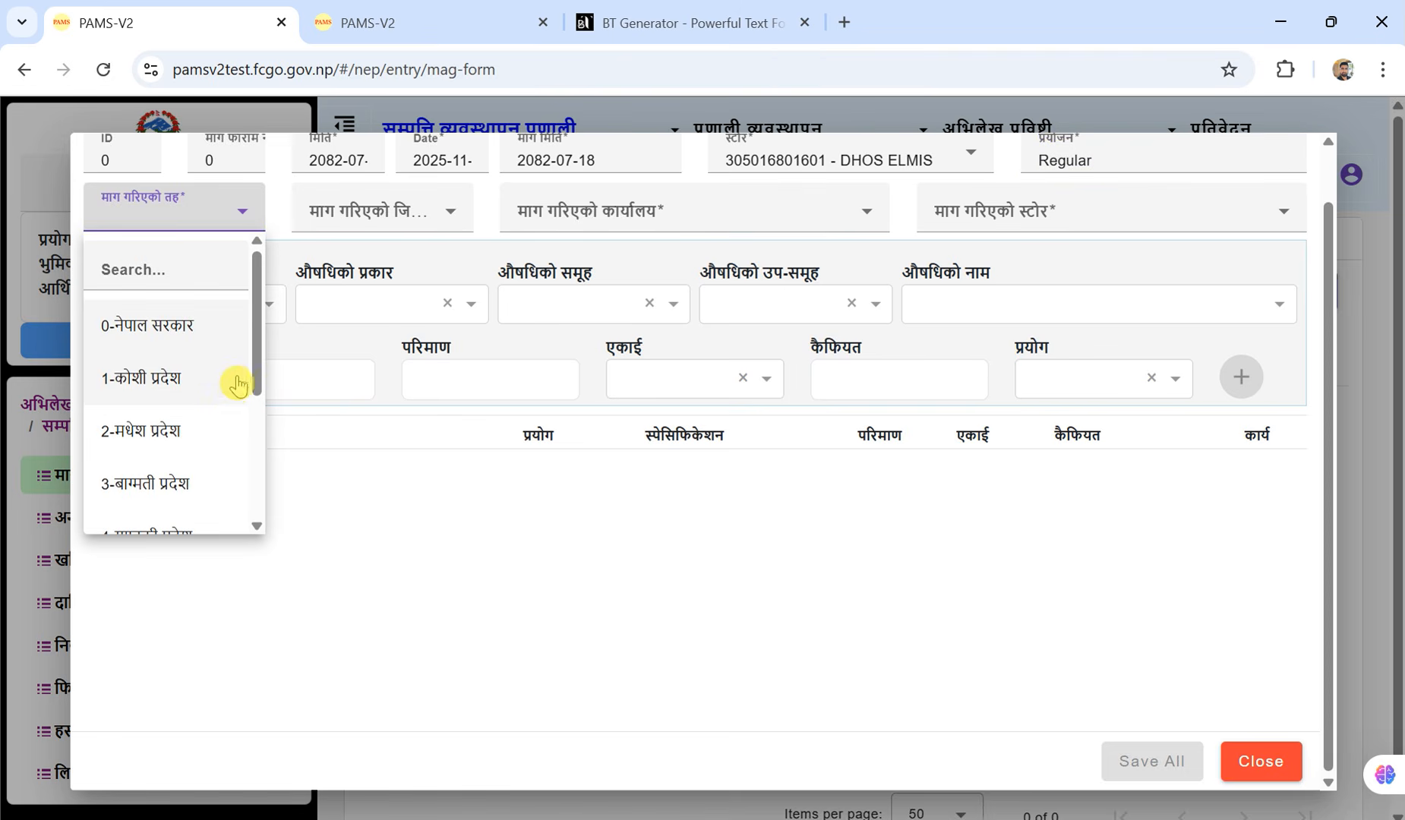
pyautogui.moveTo(254, 374); pyautogui.dragTo(254, 486)
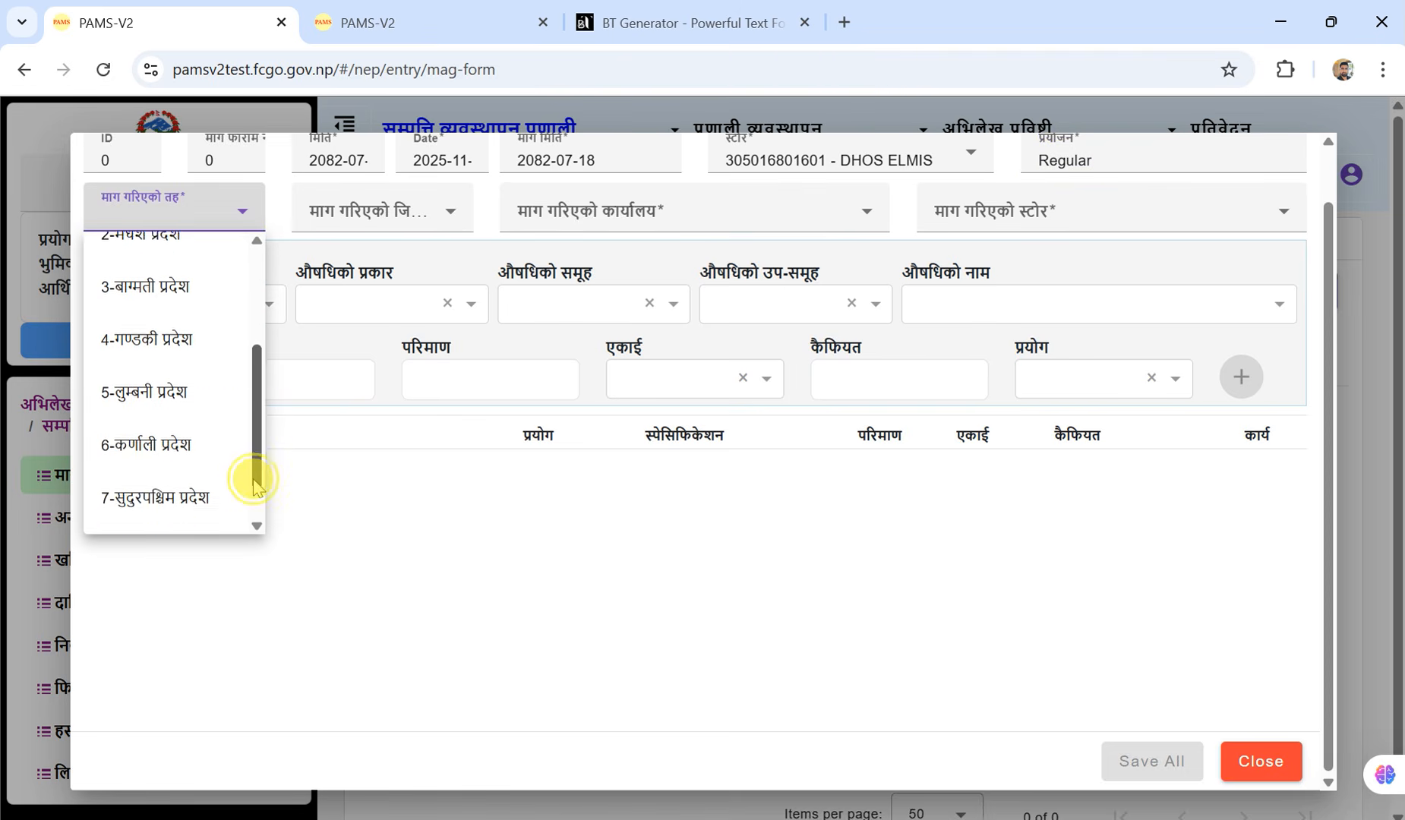
pyautogui.click(160, 456)
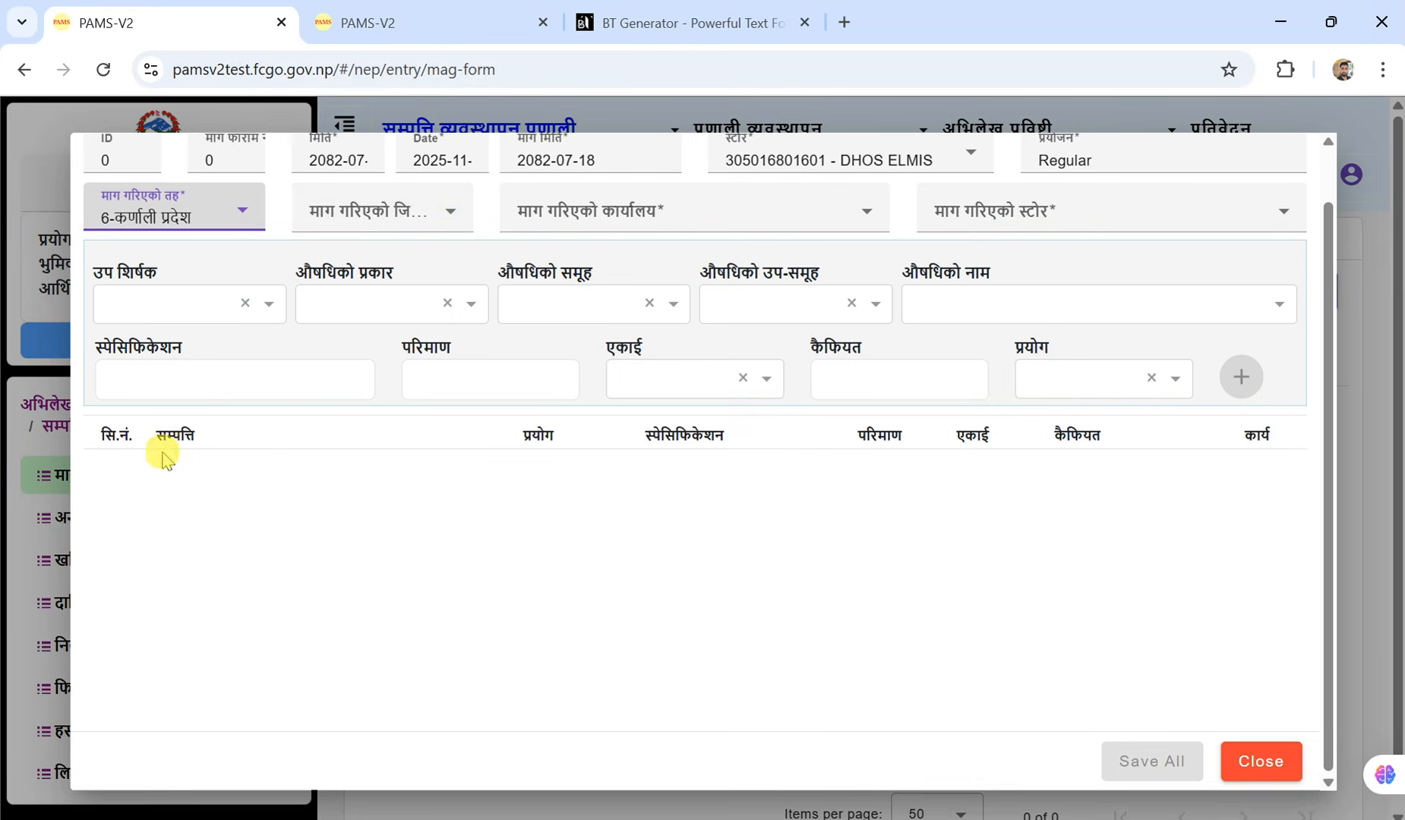
pyautogui.click(448, 226)
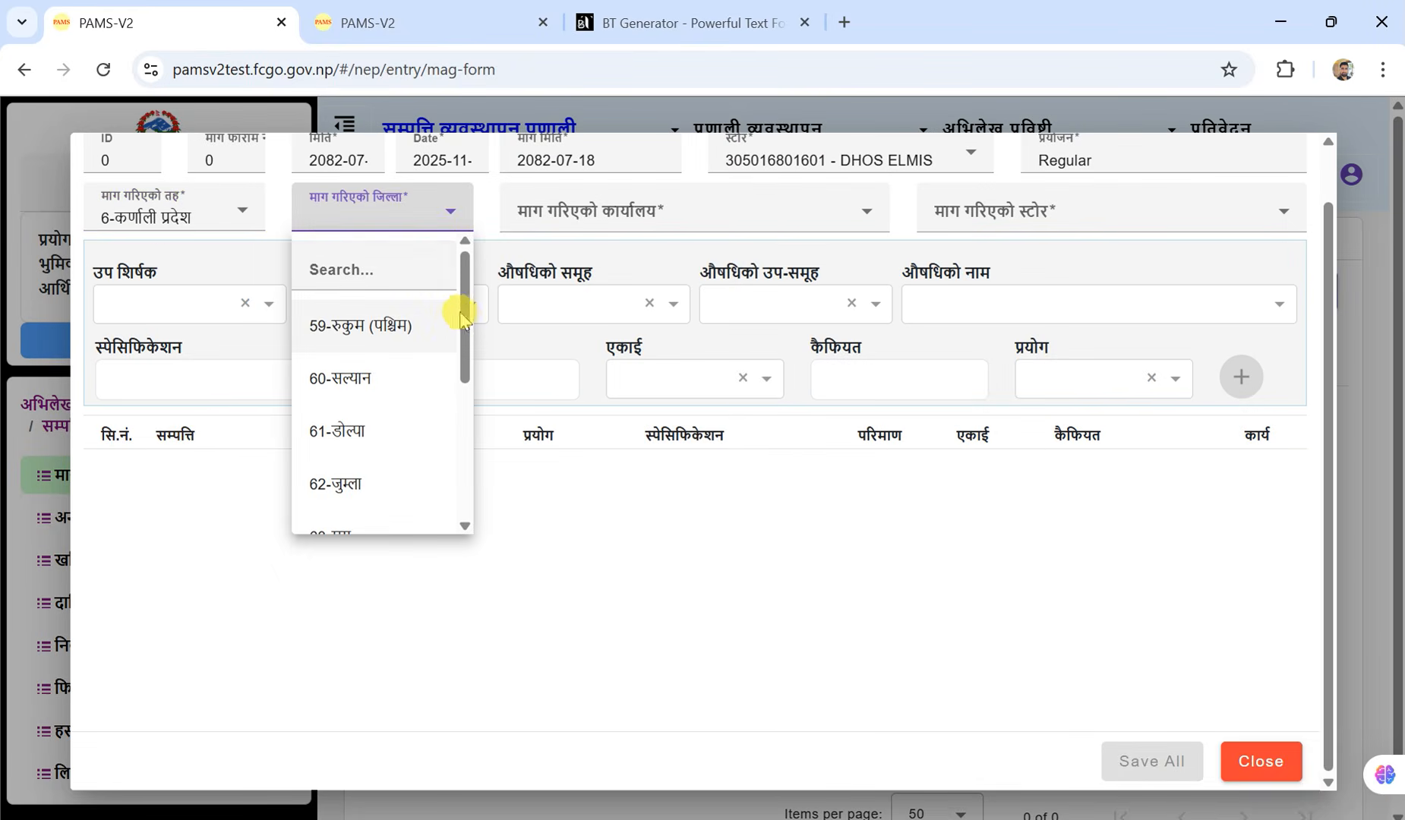
pyautogui.moveTo(461, 311); pyautogui.dragTo(469, 465)
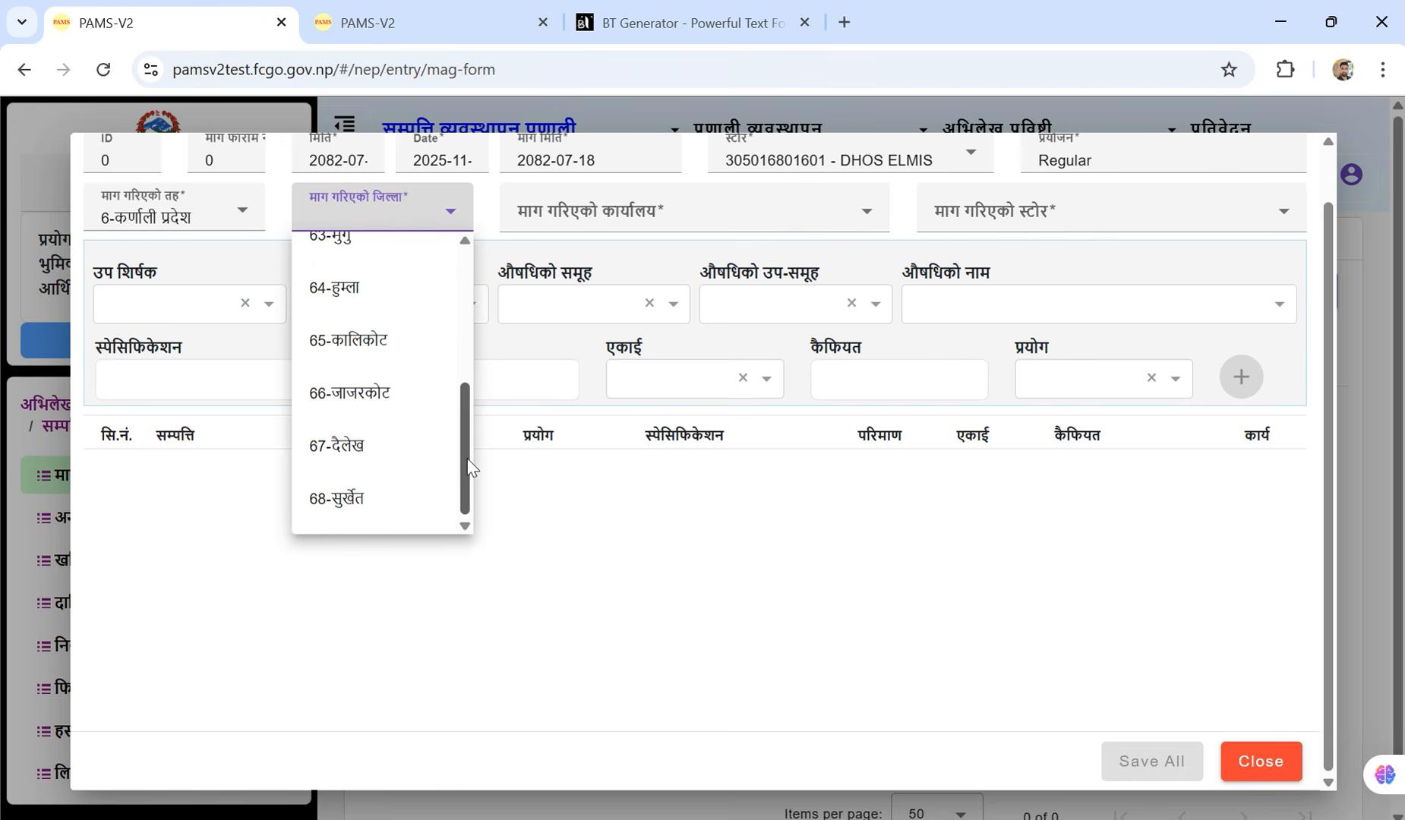
pyautogui.click(351, 501)
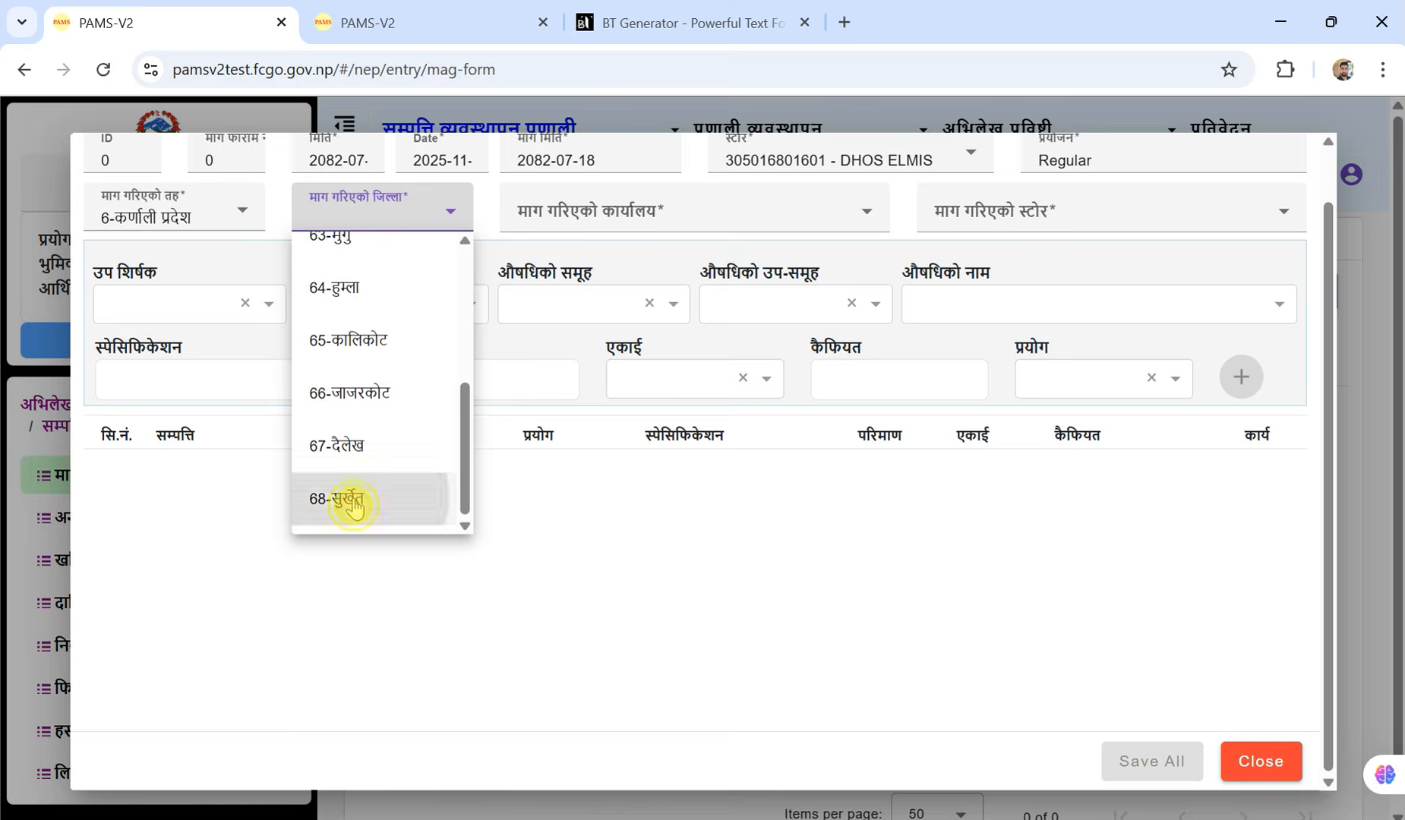
pyautogui.click(350, 500)
pyautogui.click(769, 215)
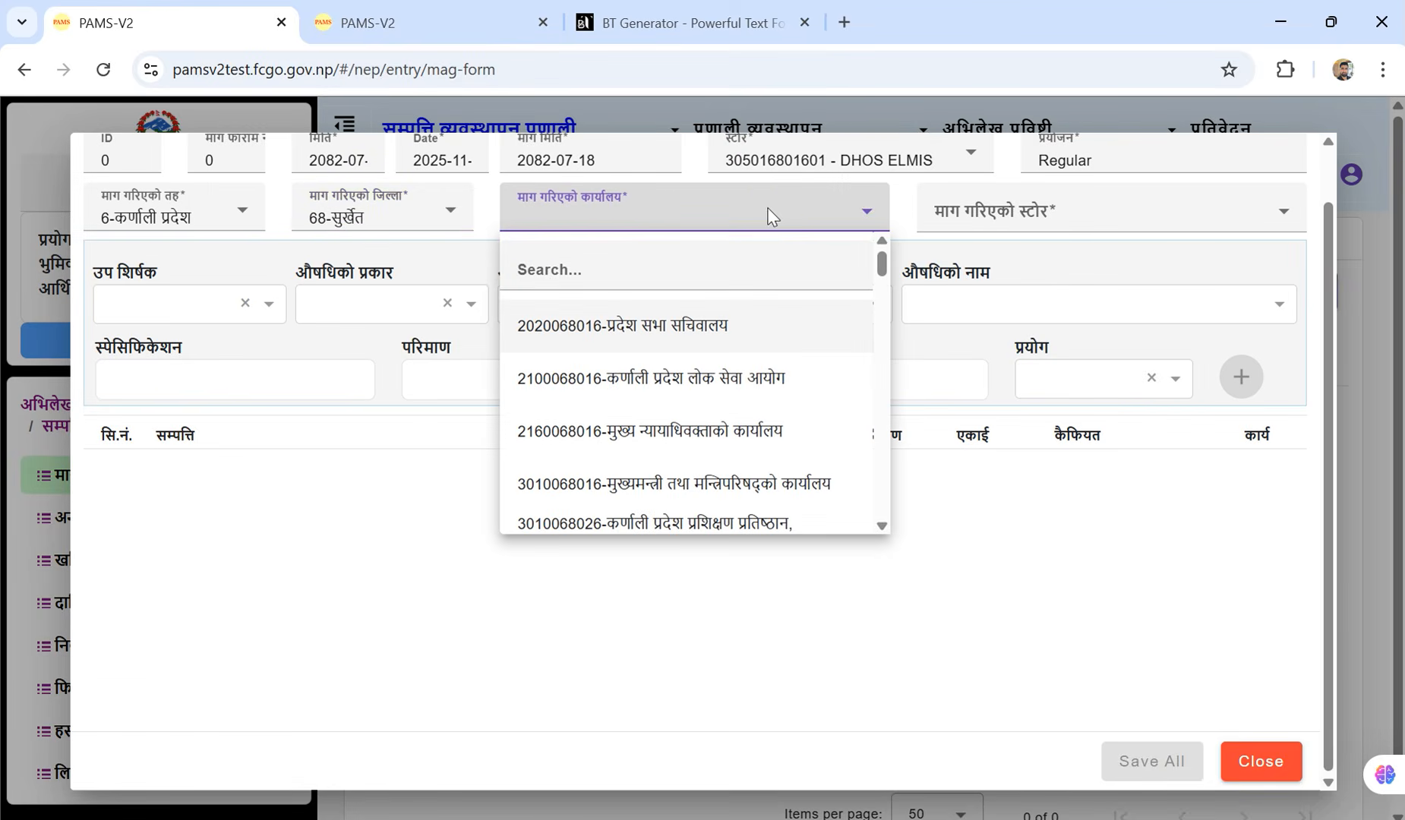
pyautogui.write('a')
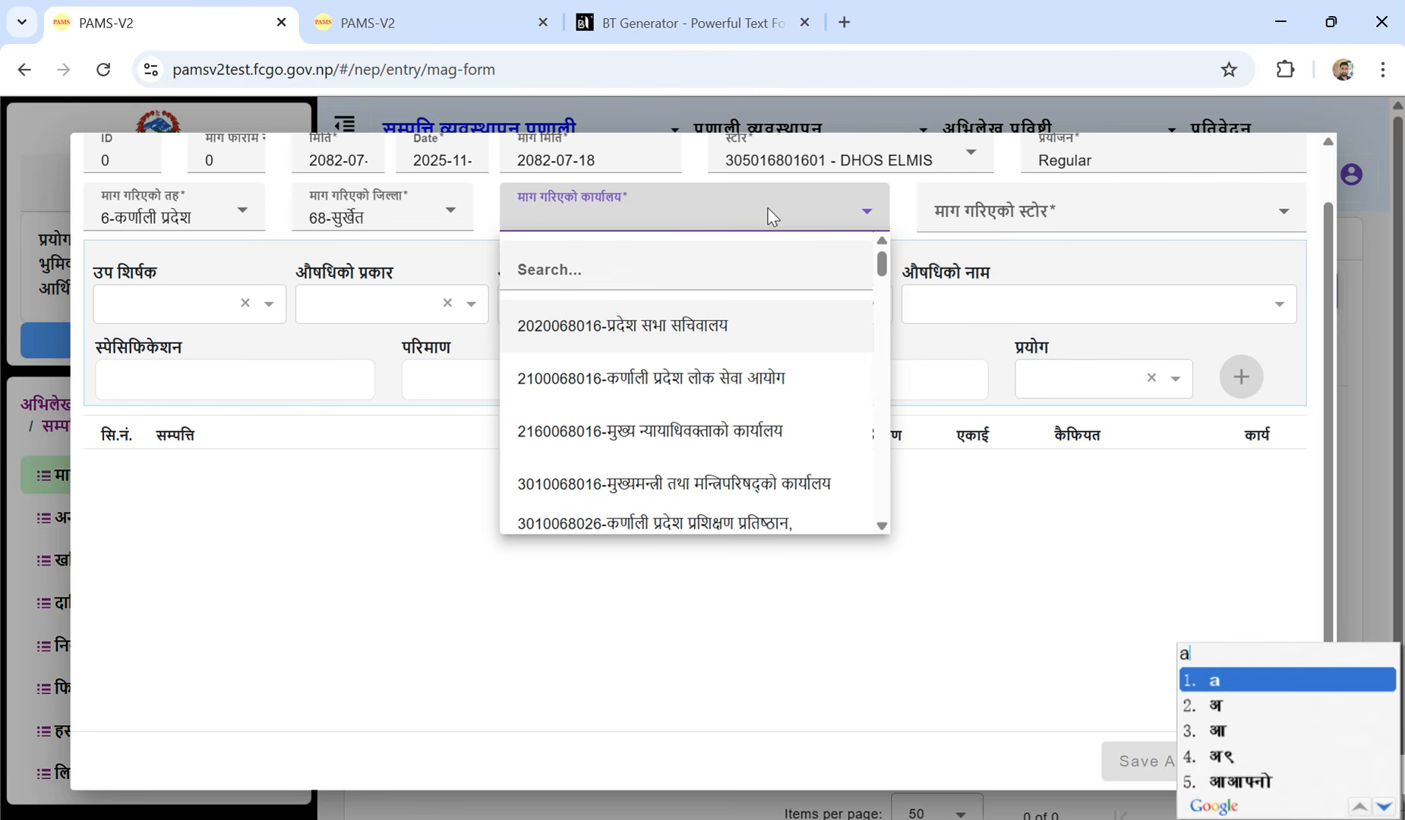
pyautogui.write('apurti')
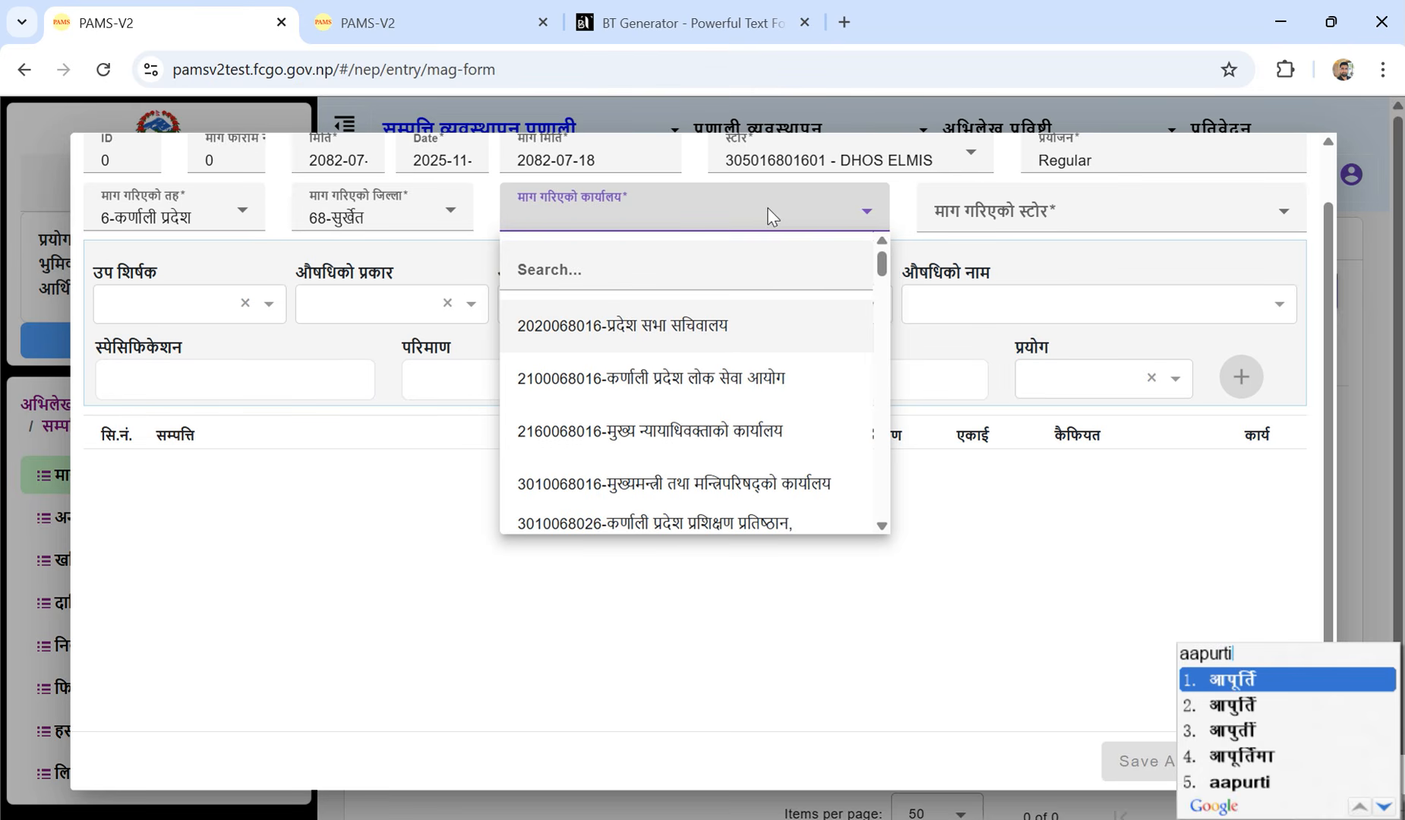
pyautogui.click(1223, 681)
pyautogui.click(641, 270)
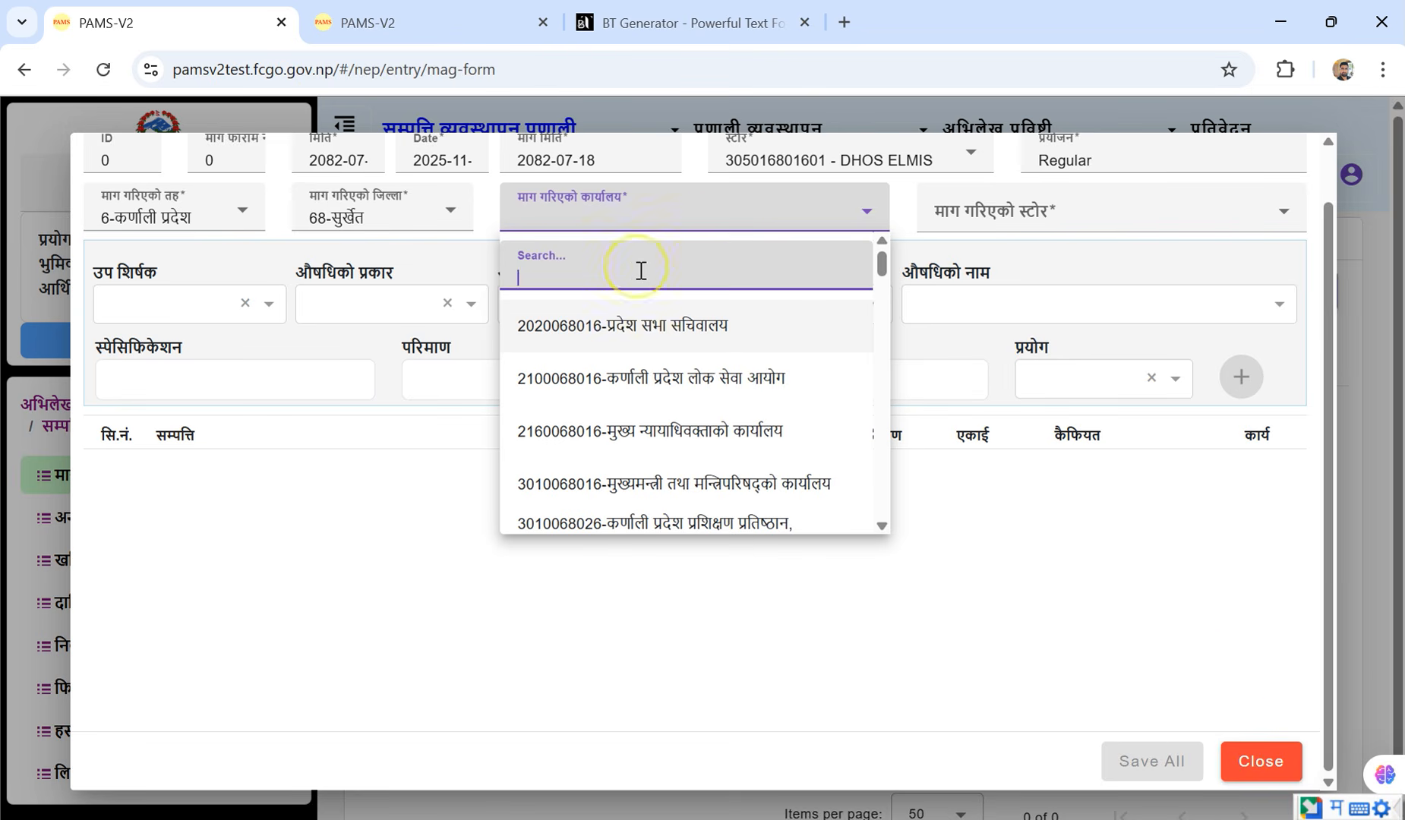
pyautogui.write('aapurti')
pyautogui.press('space')
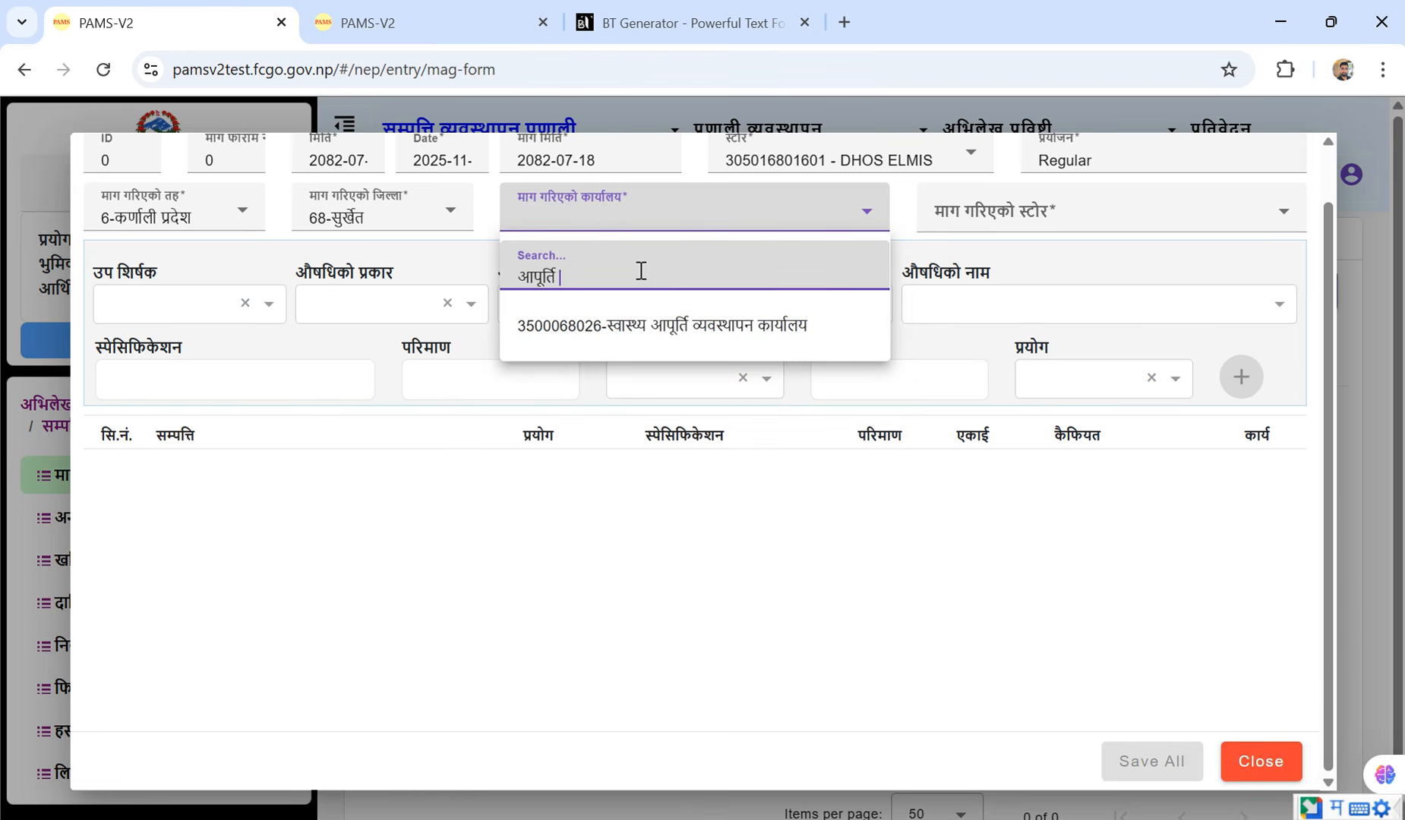
pyautogui.click(675, 342)
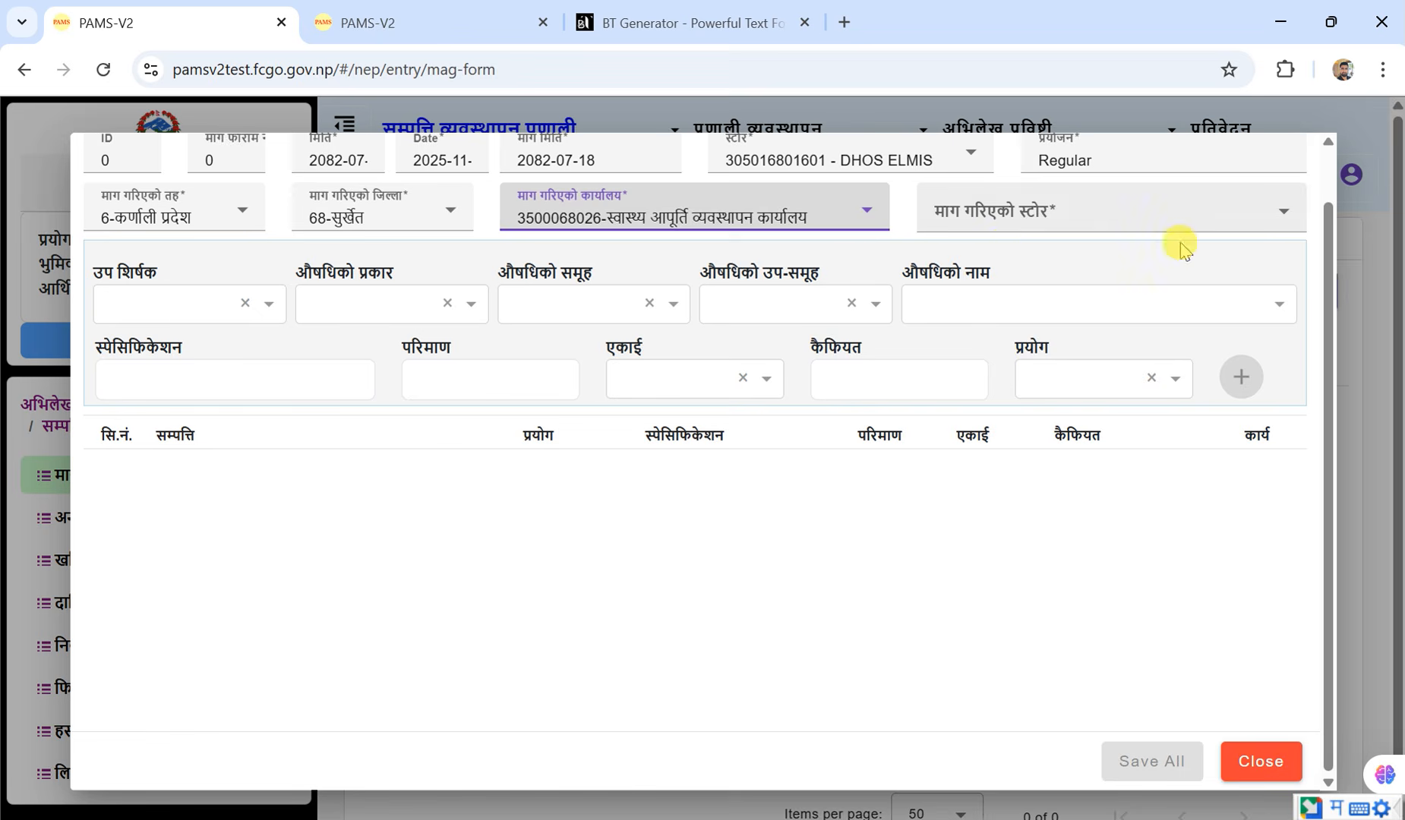
pyautogui.click(1203, 225)
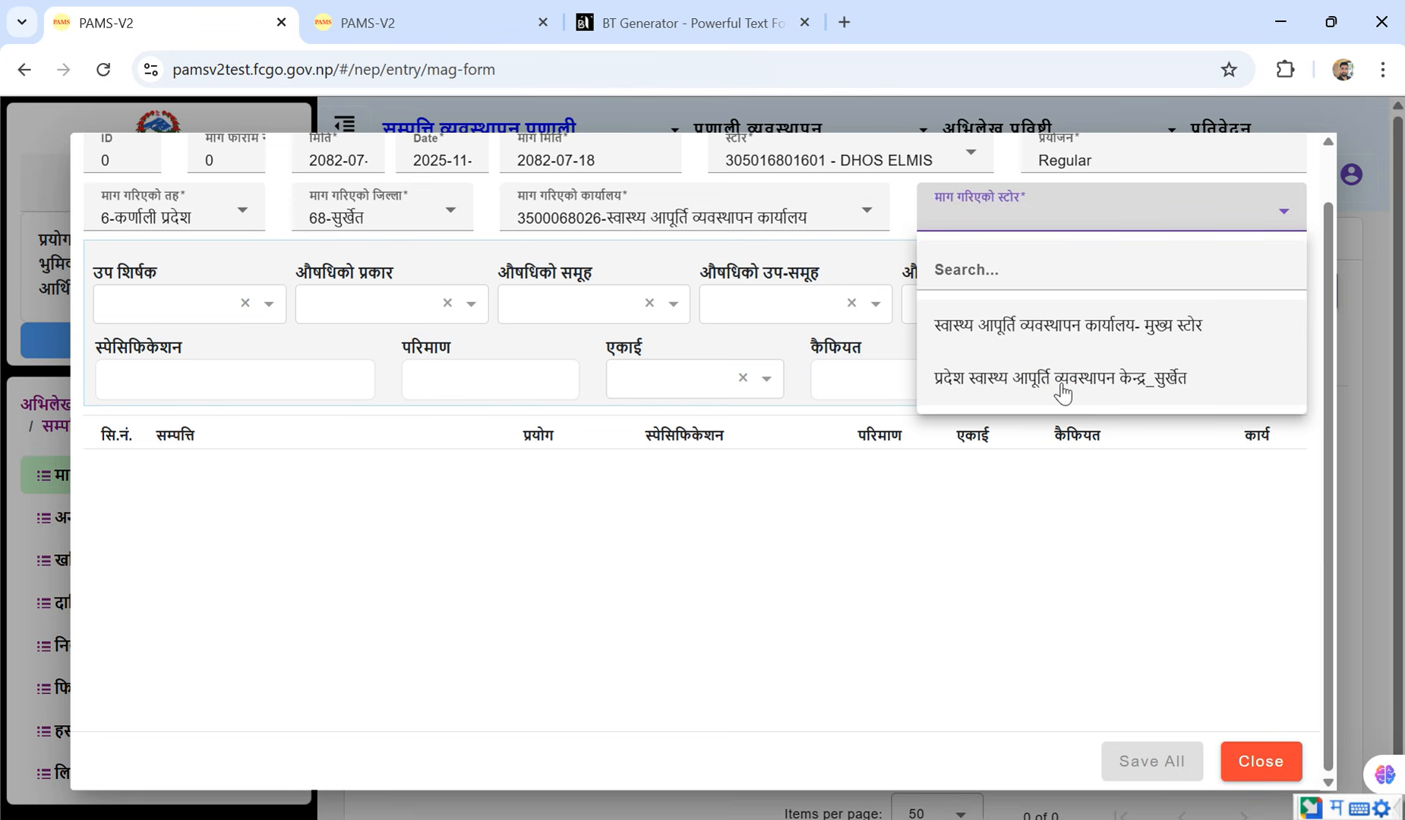
pyautogui.click(1062, 391)
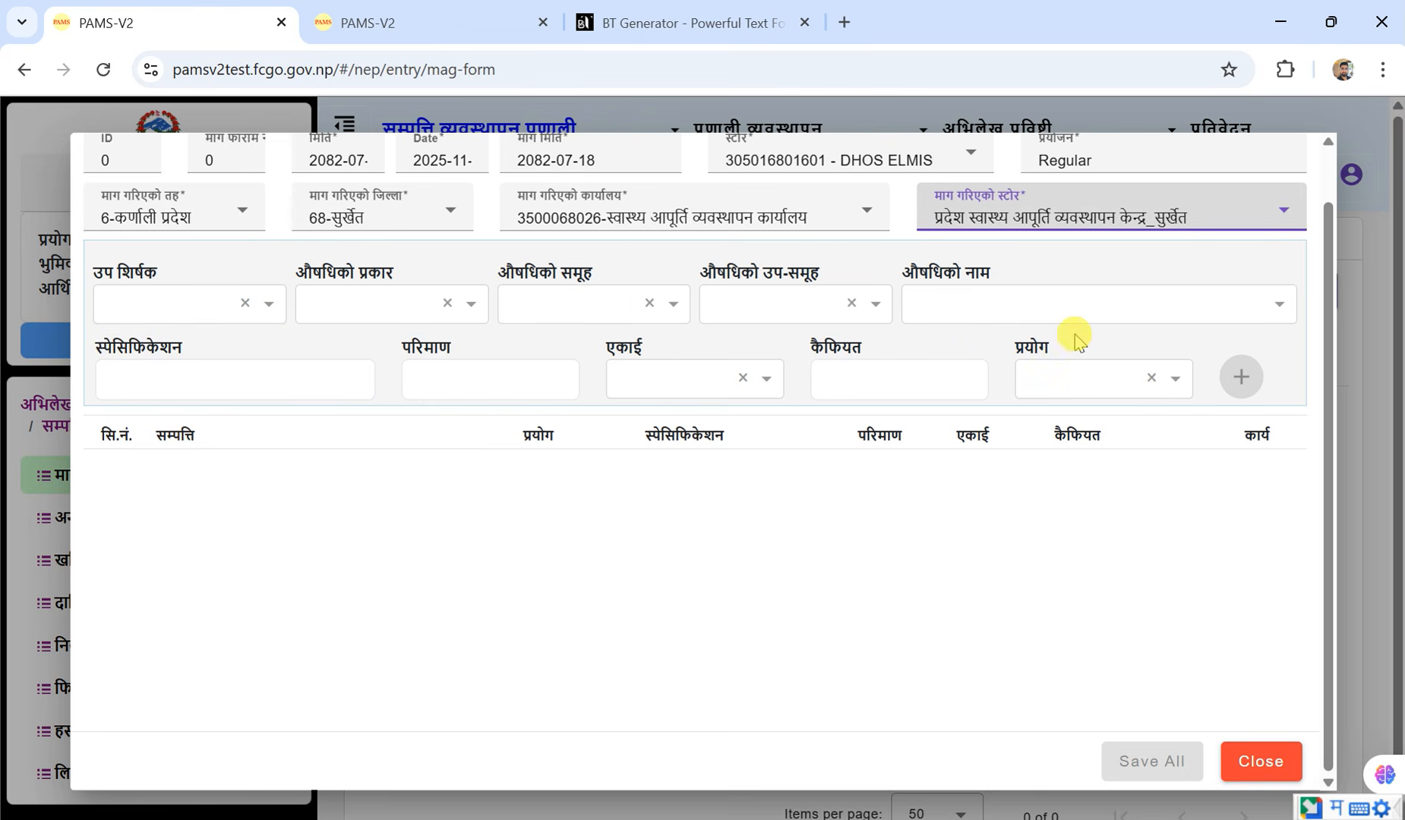
# Set माग गरिएको तह to 0-नेपाल सरकार and माग गरिएको जिल्ला to 35-काठमाडौ, searching the districts for का
pyautogui.click(243, 217)
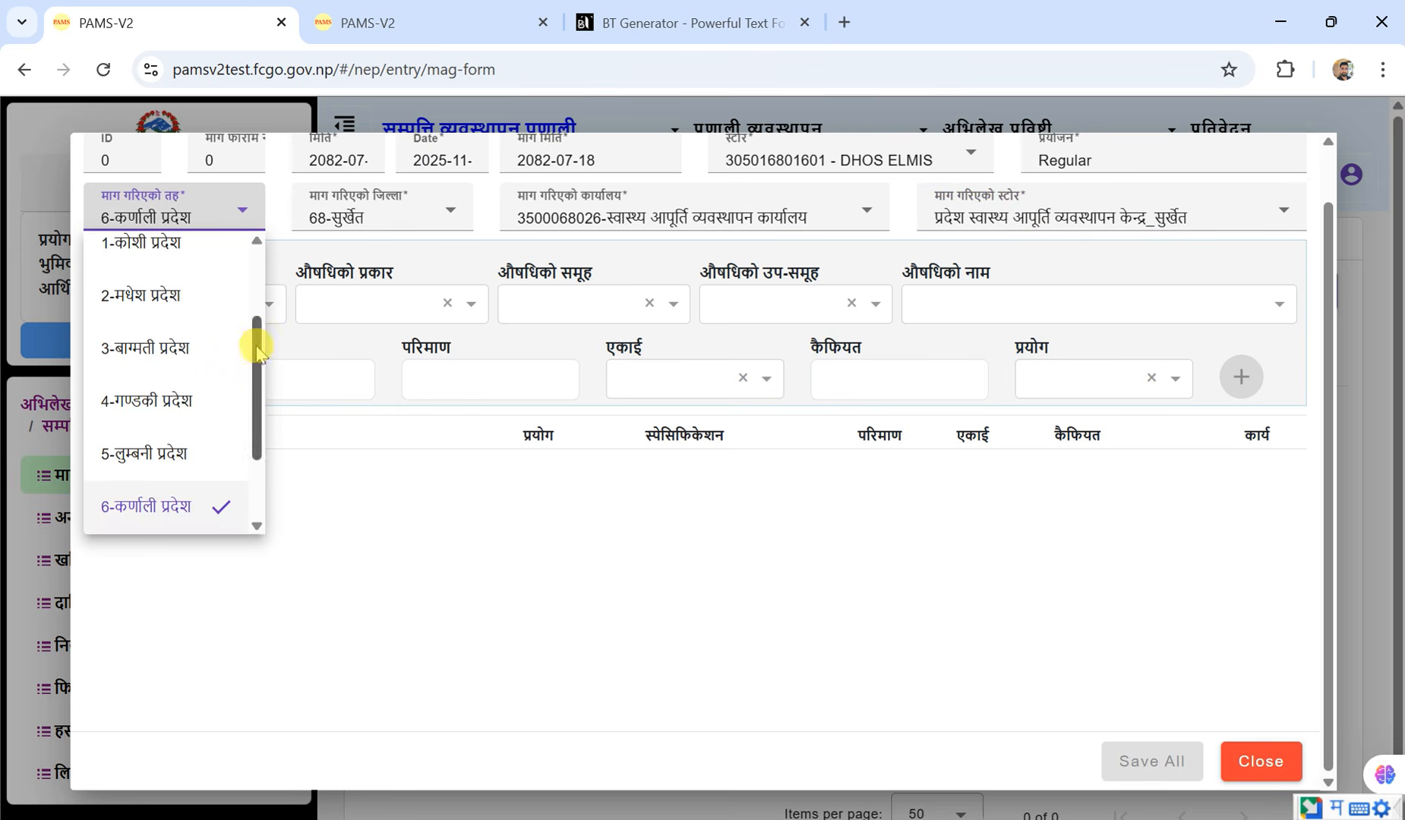
pyautogui.moveTo(256, 351); pyautogui.dragTo(252, 248)
pyautogui.click(138, 329)
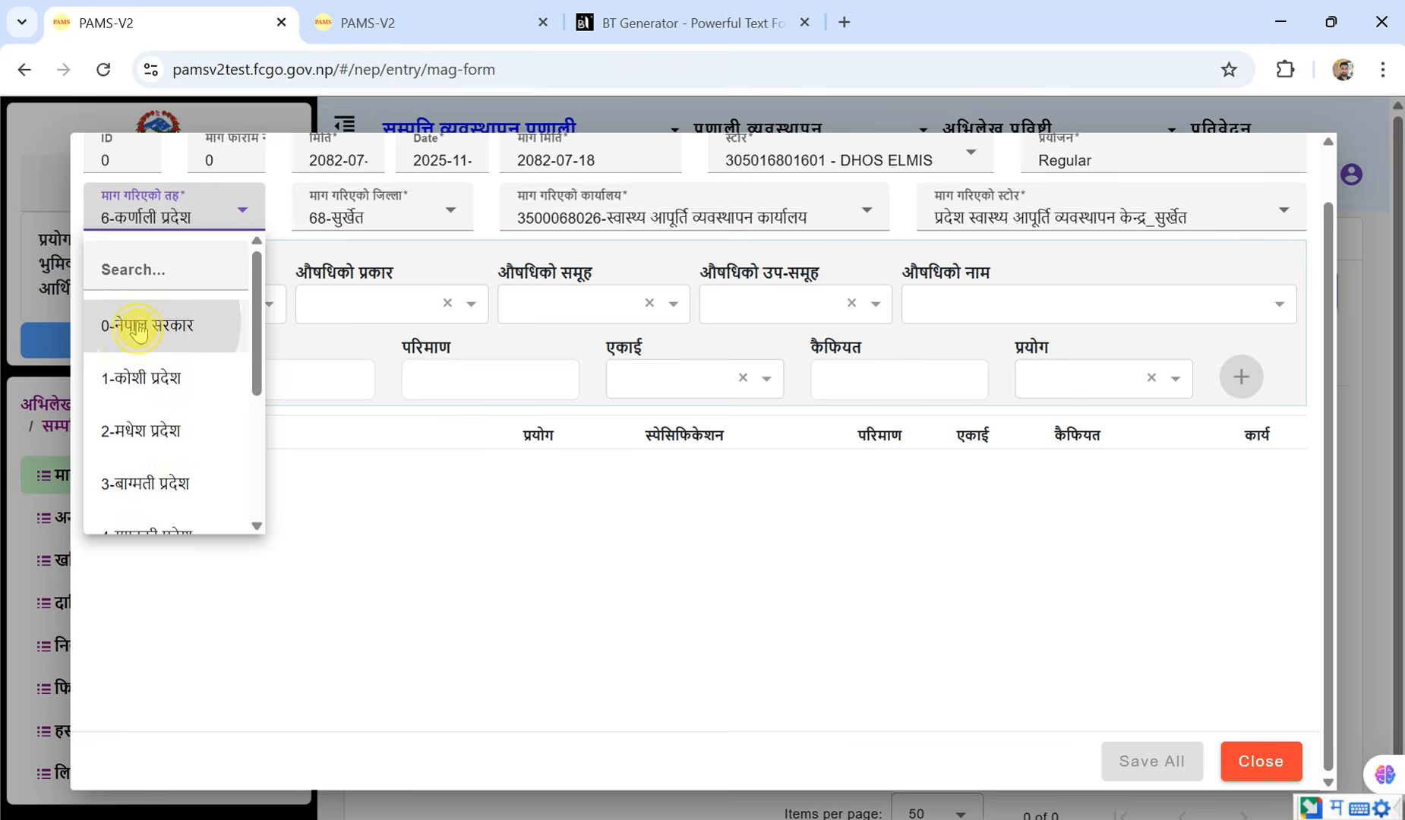
pyautogui.click(455, 215)
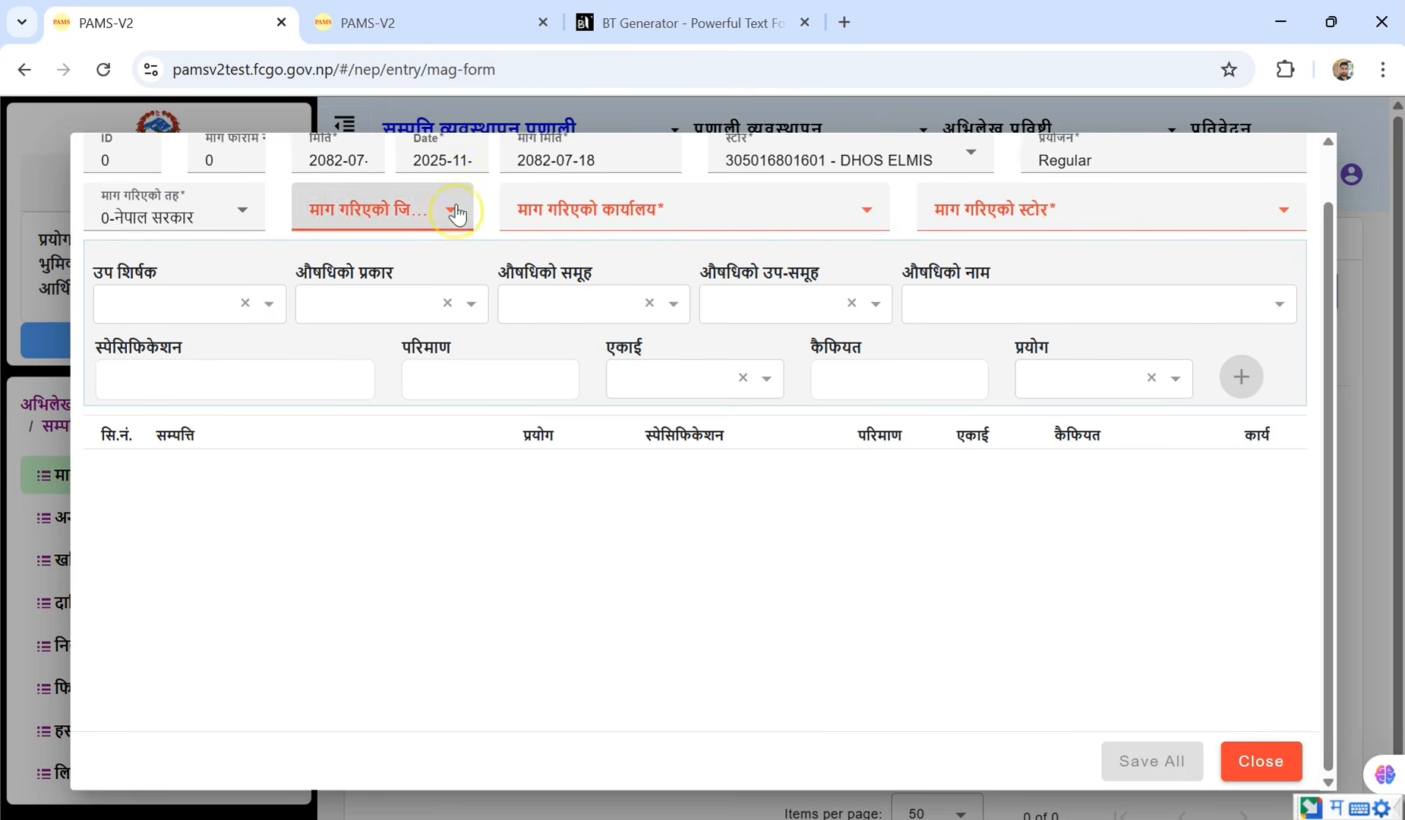
pyautogui.click(390, 267)
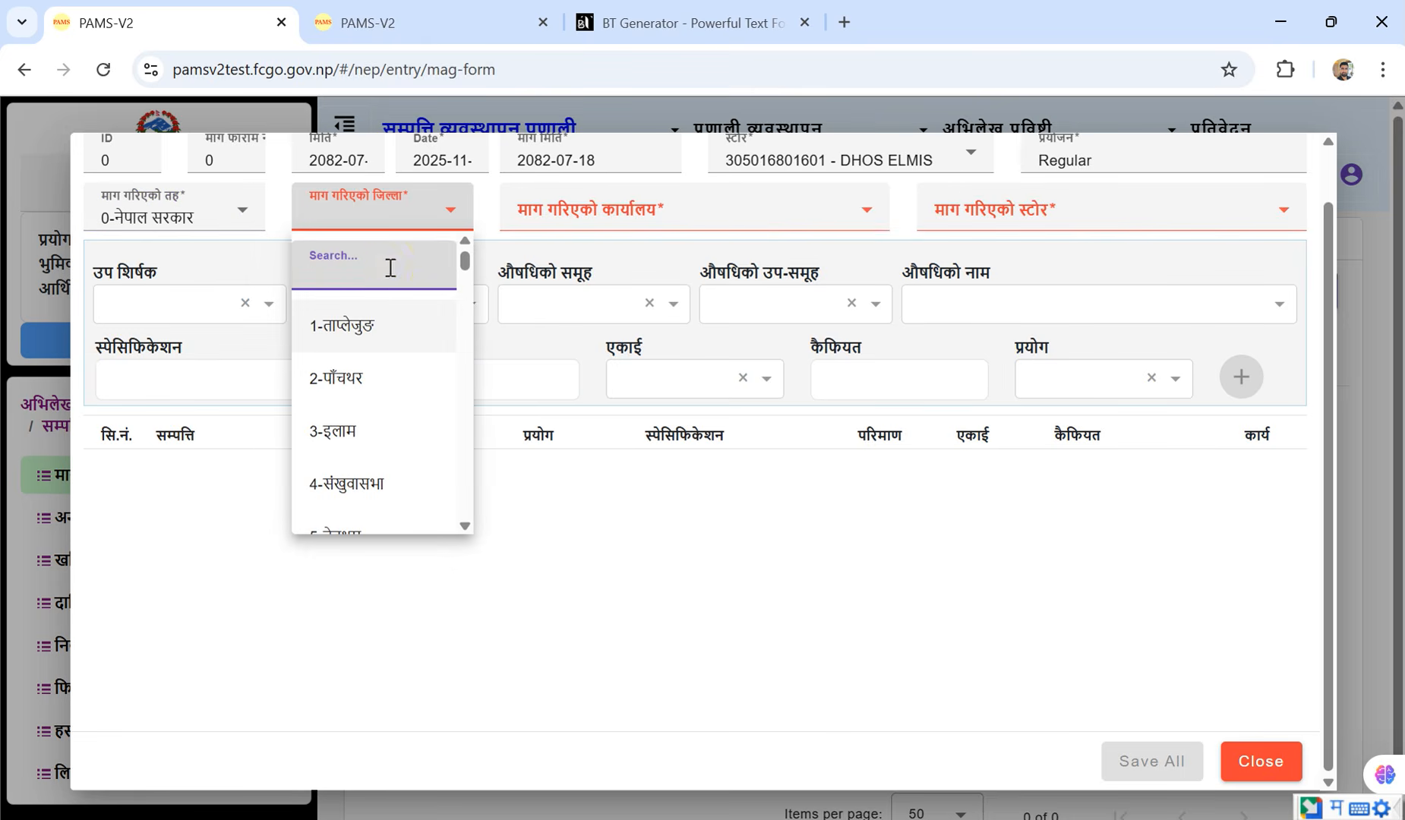
pyautogui.write('ka')
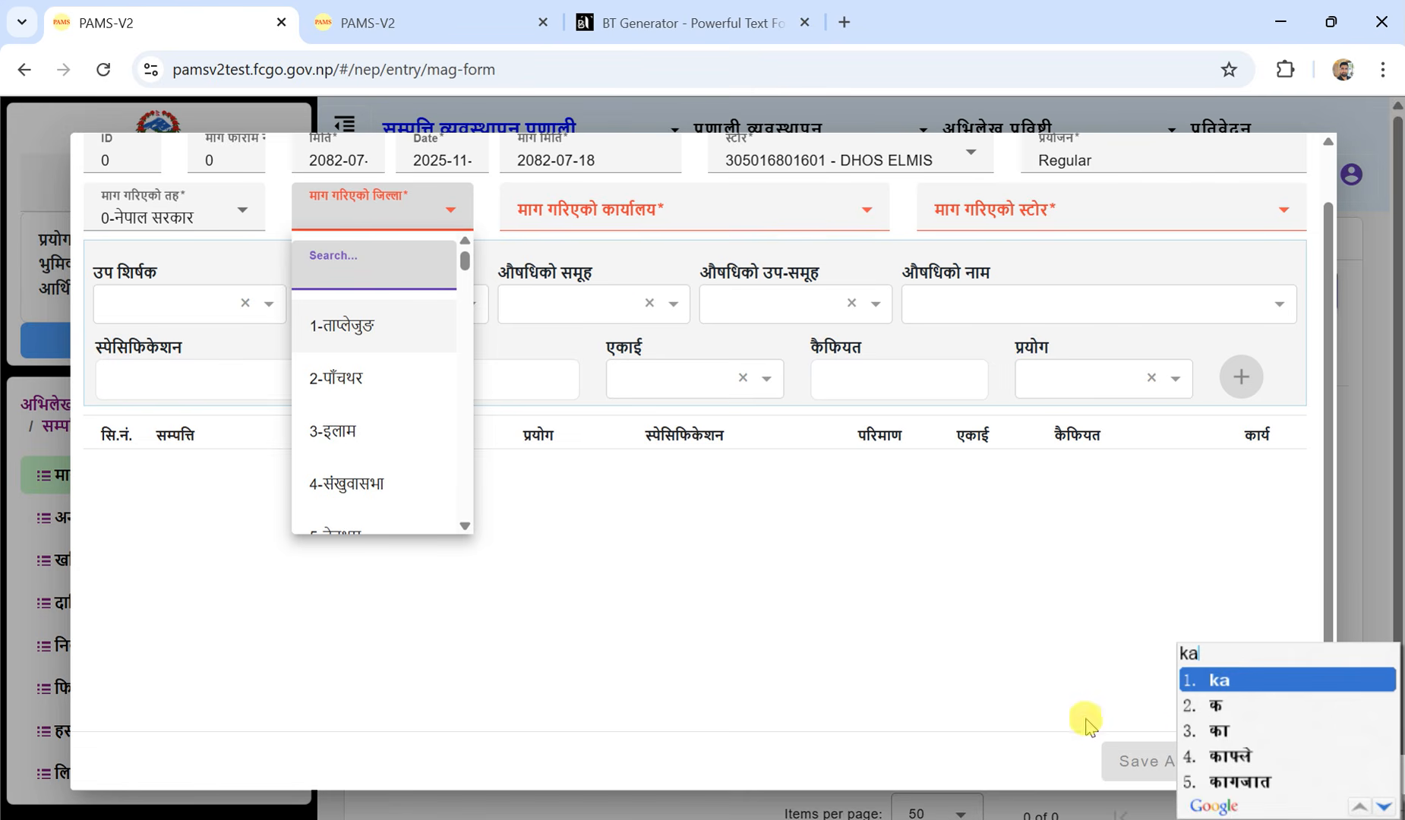
pyautogui.click(1215, 734)
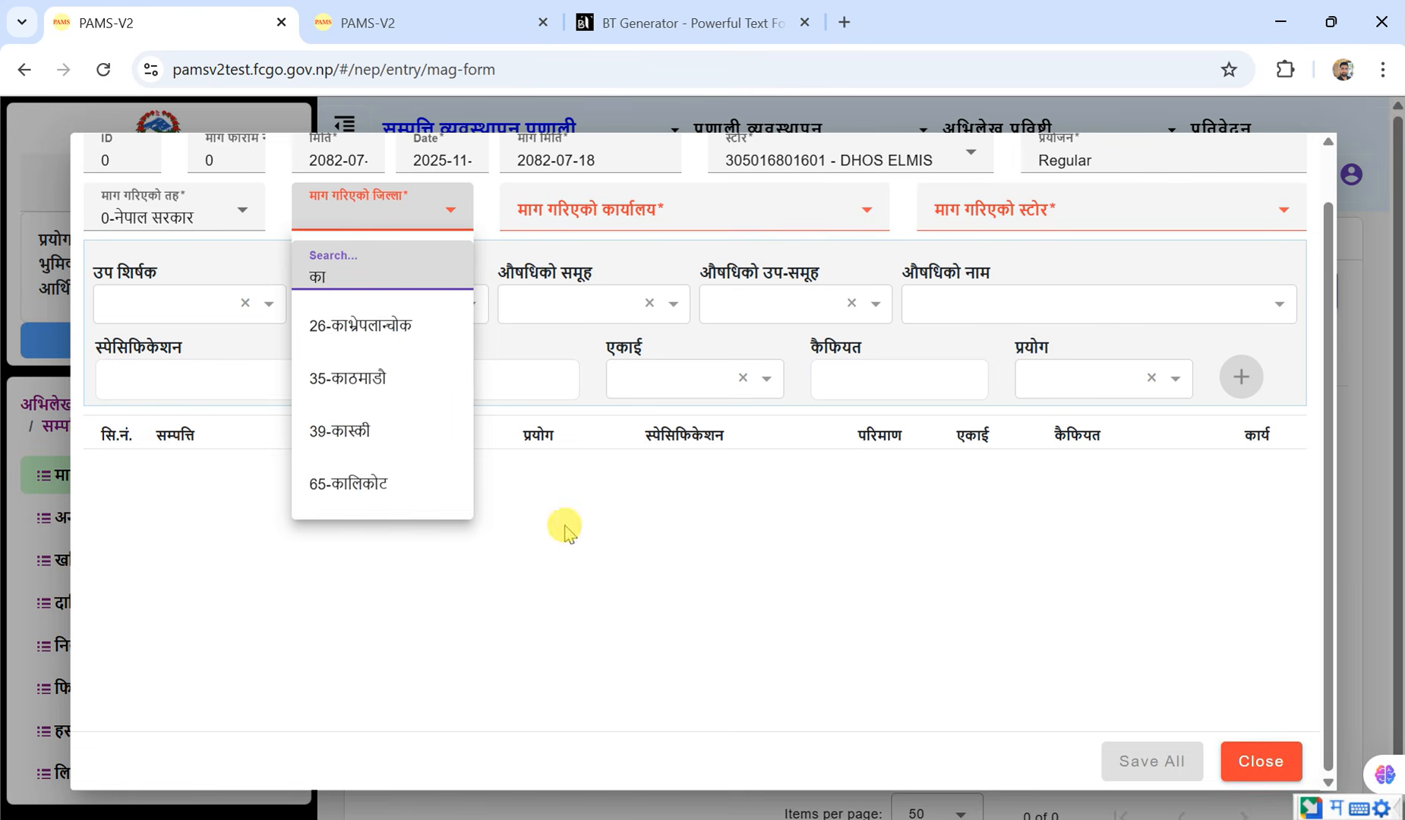
pyautogui.click(352, 380)
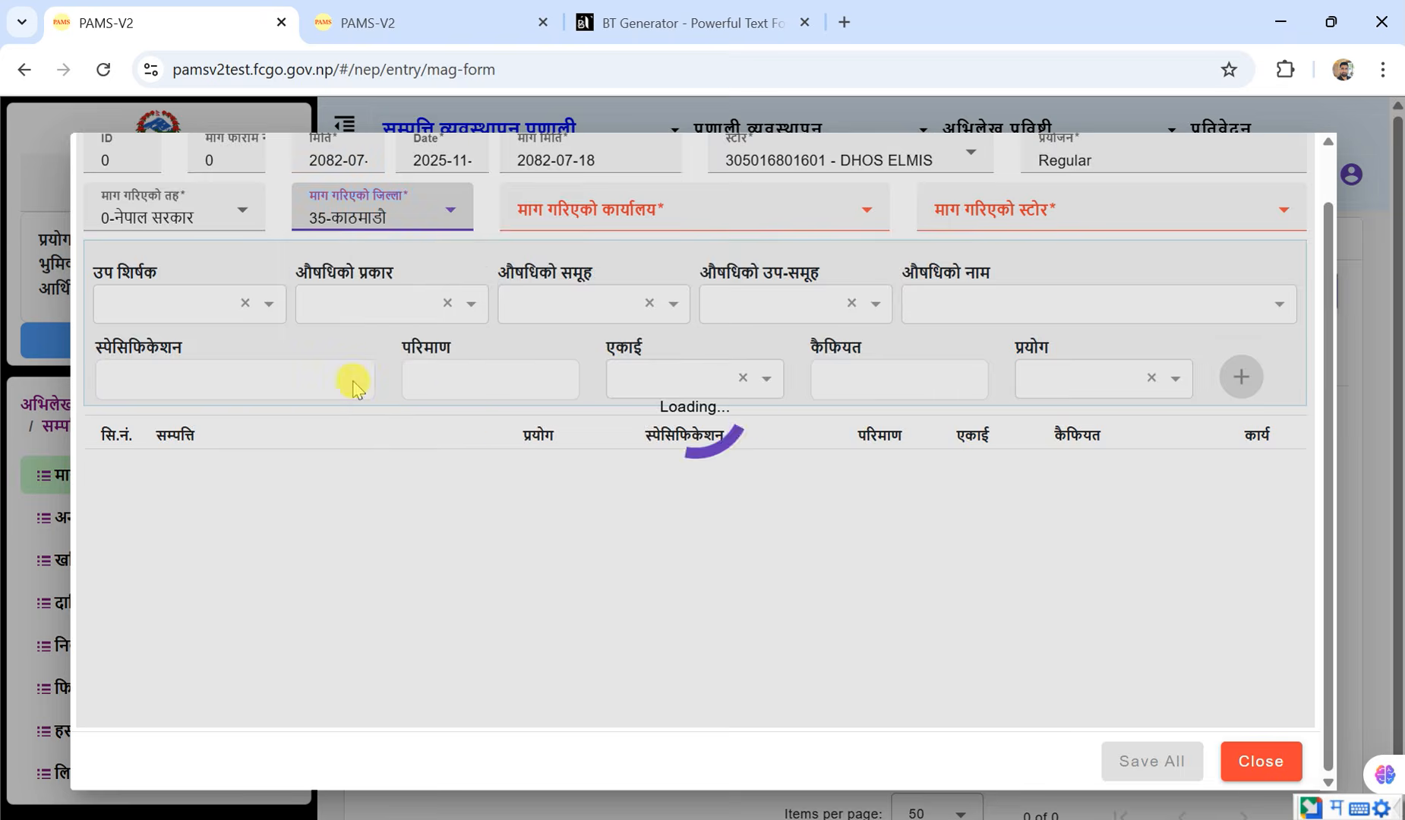
# Open the माग गरिएको कार्यालय choices and clear the leftover आपूर्ति search text
pyautogui.click(862, 216)
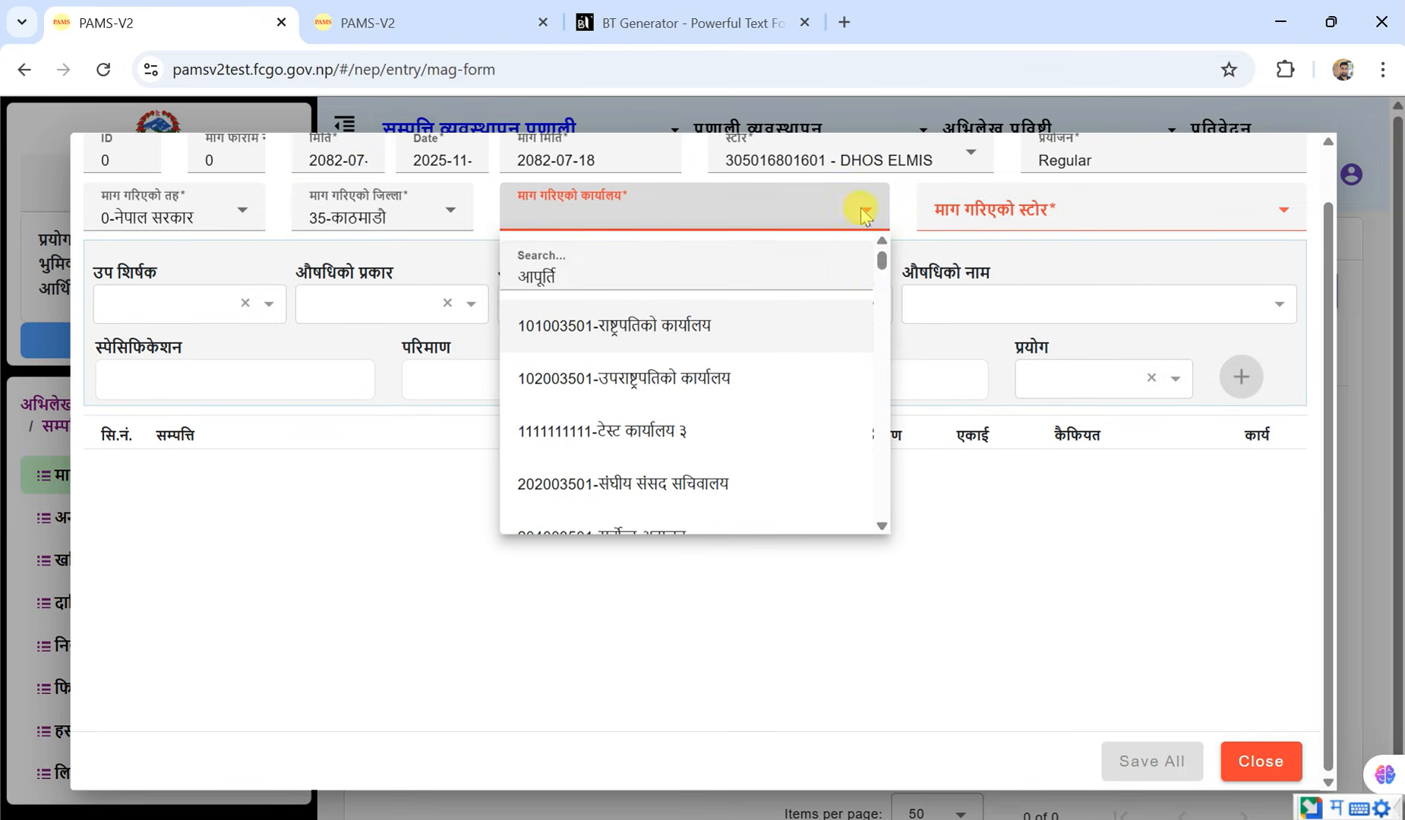
pyautogui.moveTo(882, 262); pyautogui.dragTo(886, 220)
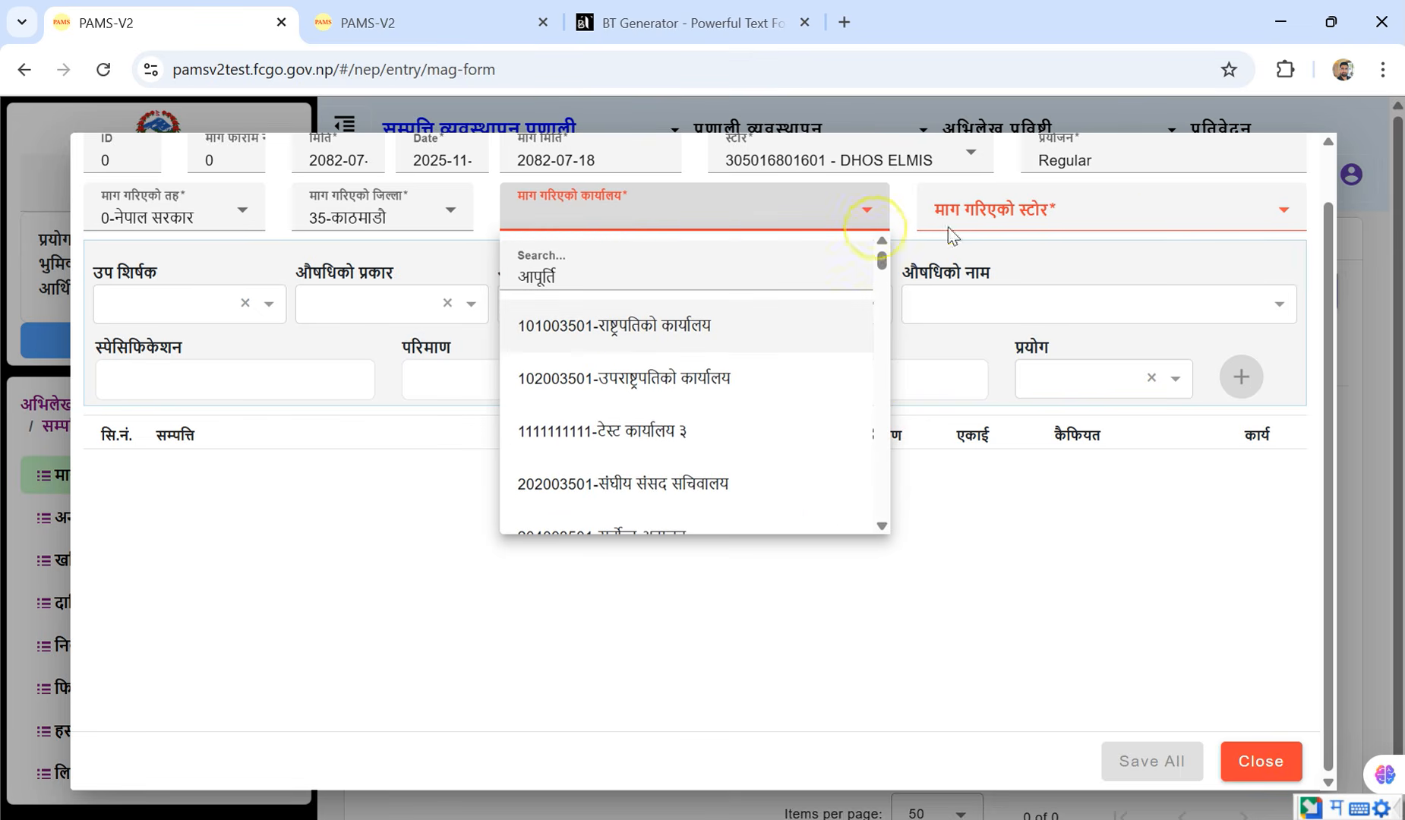
pyautogui.click(1129, 219)
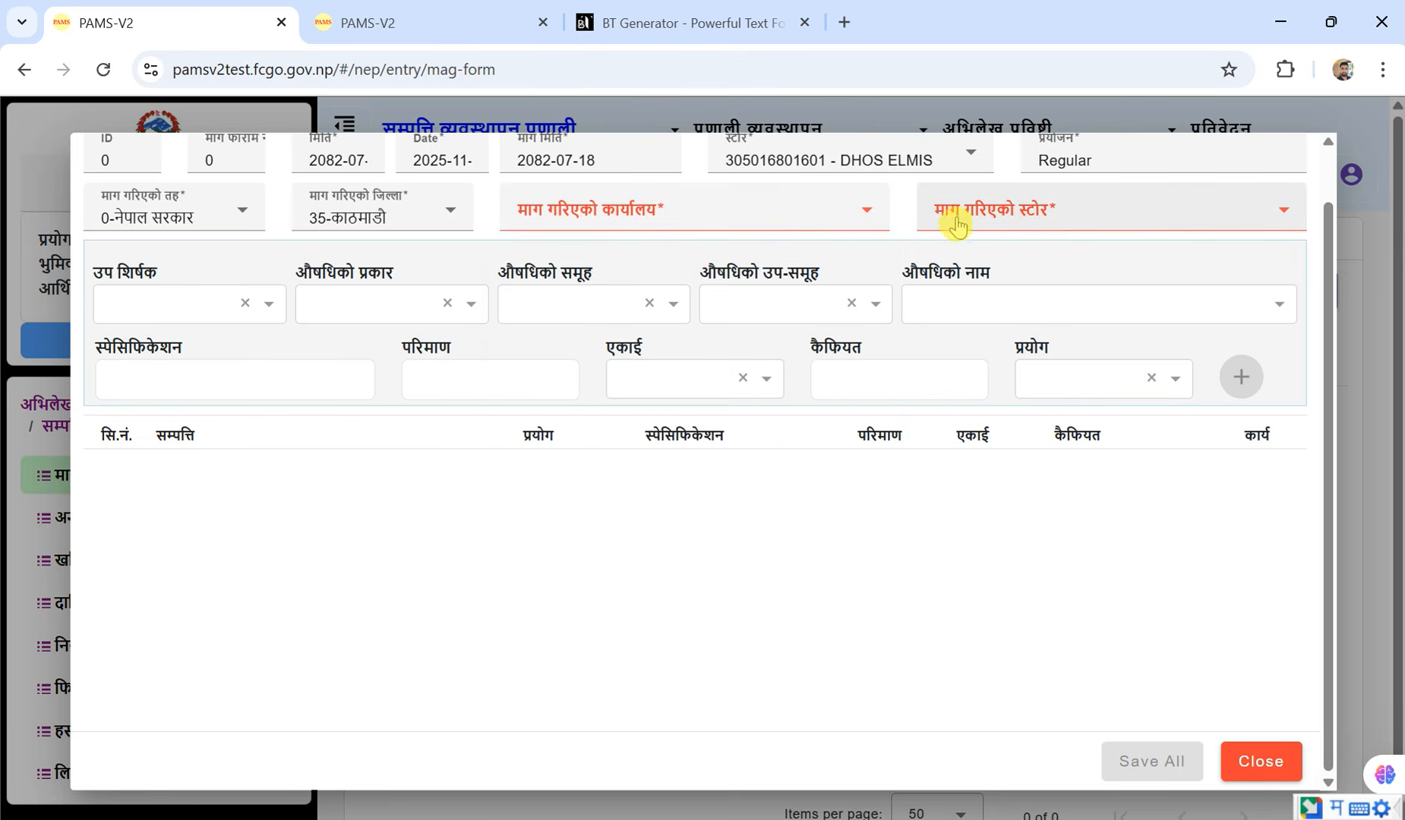
pyautogui.click(872, 218)
pyautogui.click(614, 255)
pyautogui.press('BackSpace')
pyautogui.press('BackSpace')
pyautogui.press('BackSpace')
pyautogui.press('BackSpace')
pyautogui.press('BackSpace')
pyautogui.press('BackSpace')
pyautogui.press('BackSpace')
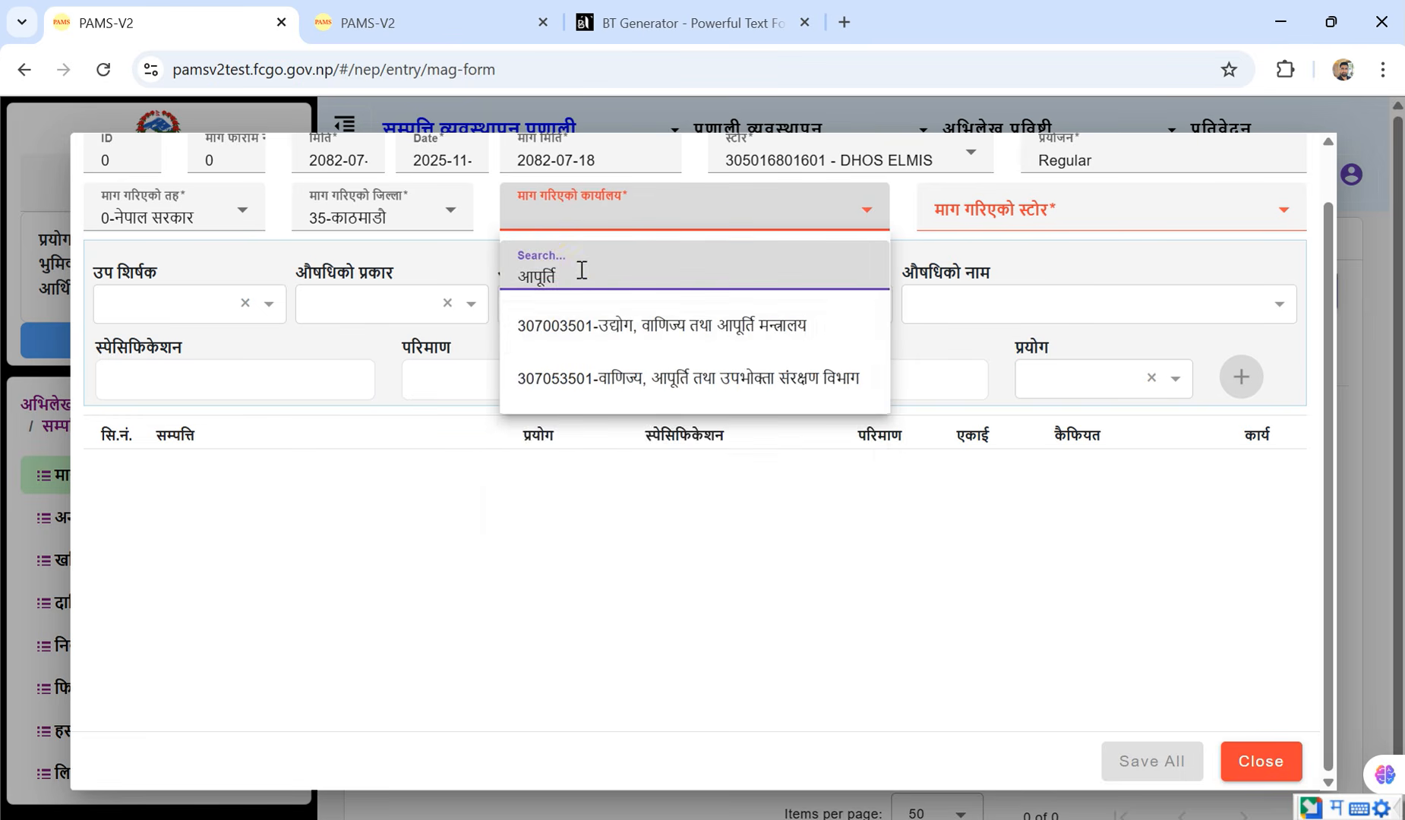
# Search the माग गरिएको कार्यालय choices for स्वास्थ्य and select 370013501-स्वास्थ्य सेवा विभाग
pyautogui.write('swaasr')
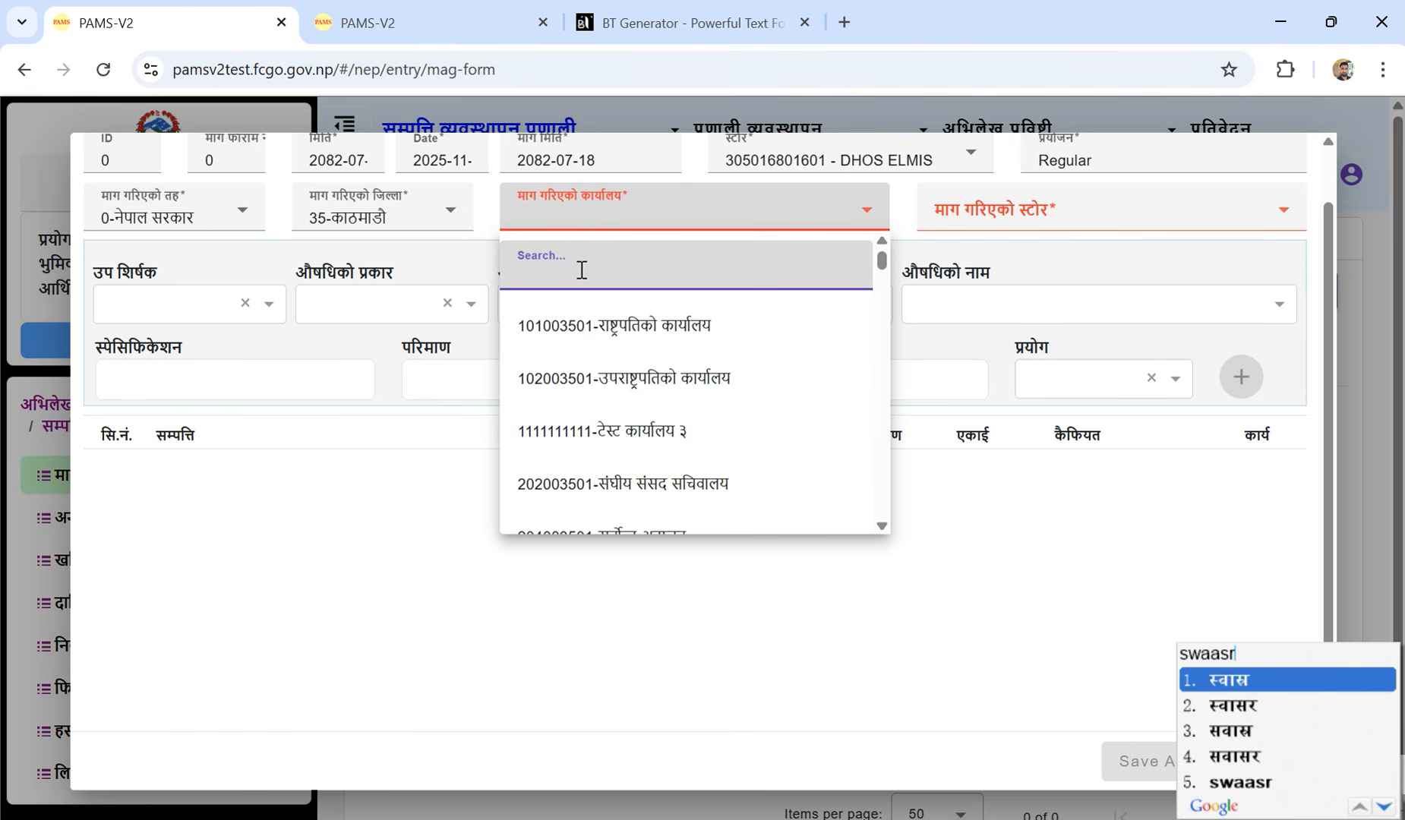
pyautogui.press('BackSpace')
pyautogui.press('BackSpace')
pyautogui.press('BackSpace')
pyautogui.press('BackSpace')
pyautogui.press('BackSpace')
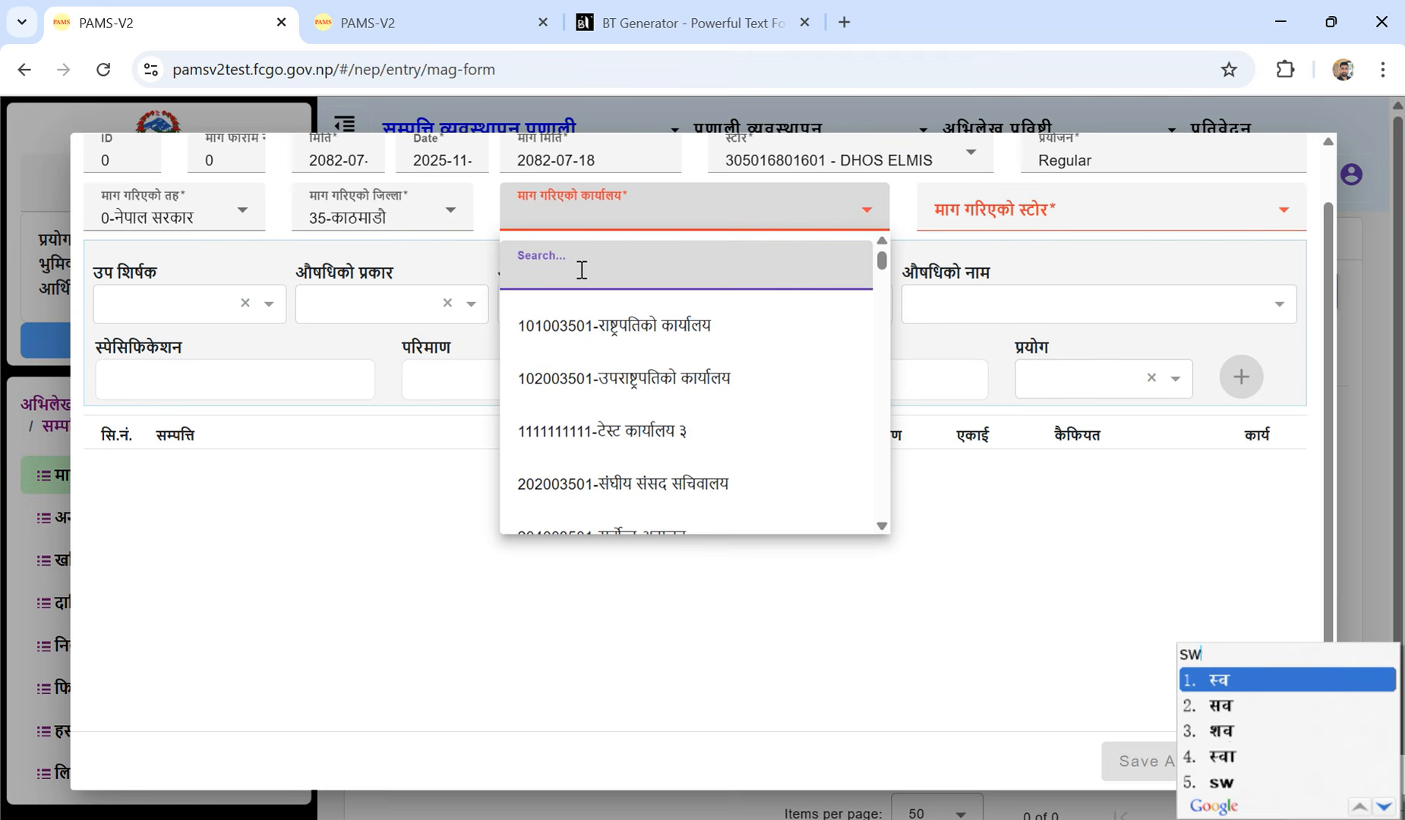
pyautogui.press('BackSpace')
pyautogui.write('swaasthy')
pyautogui.press('Escape')
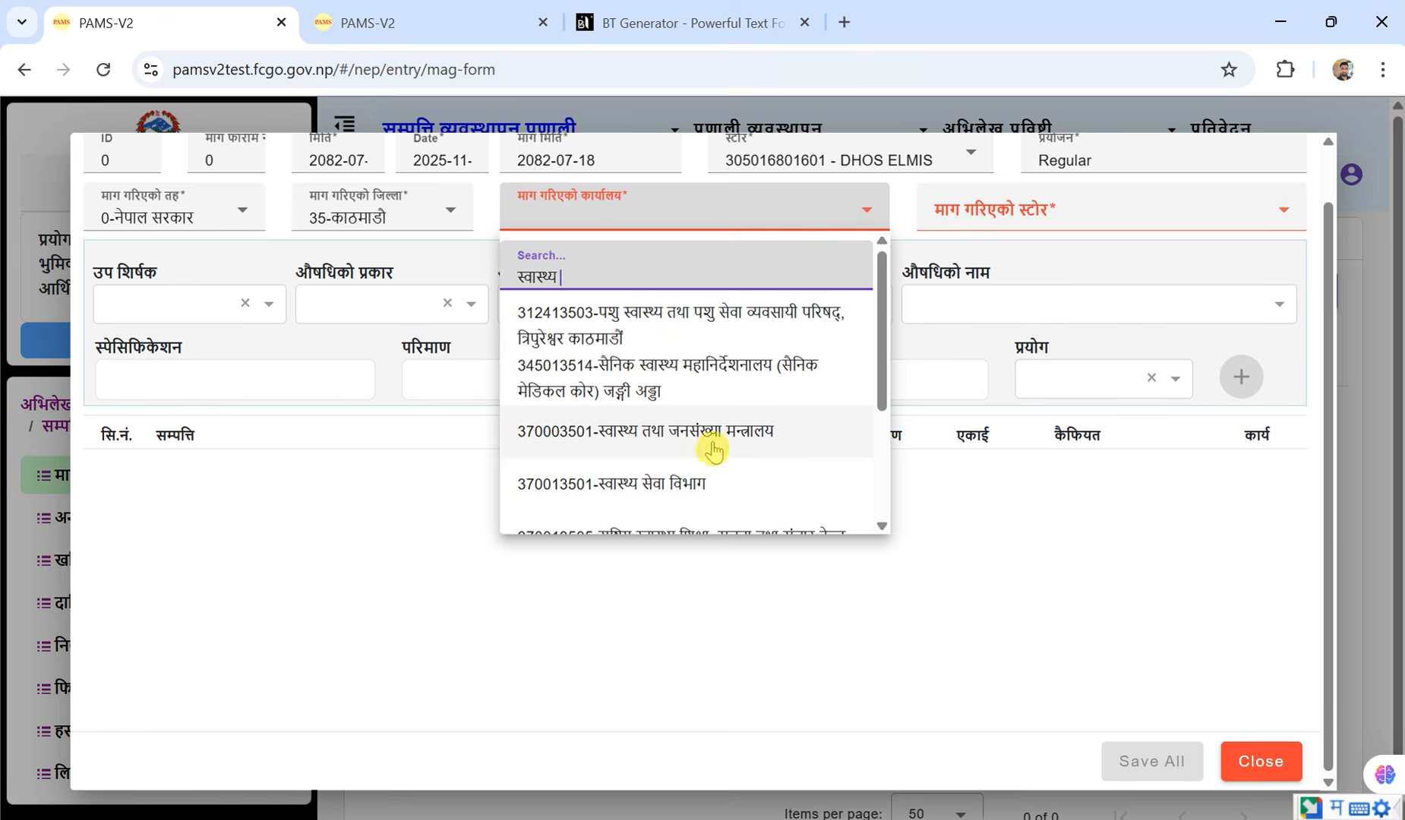
pyautogui.click(675, 482)
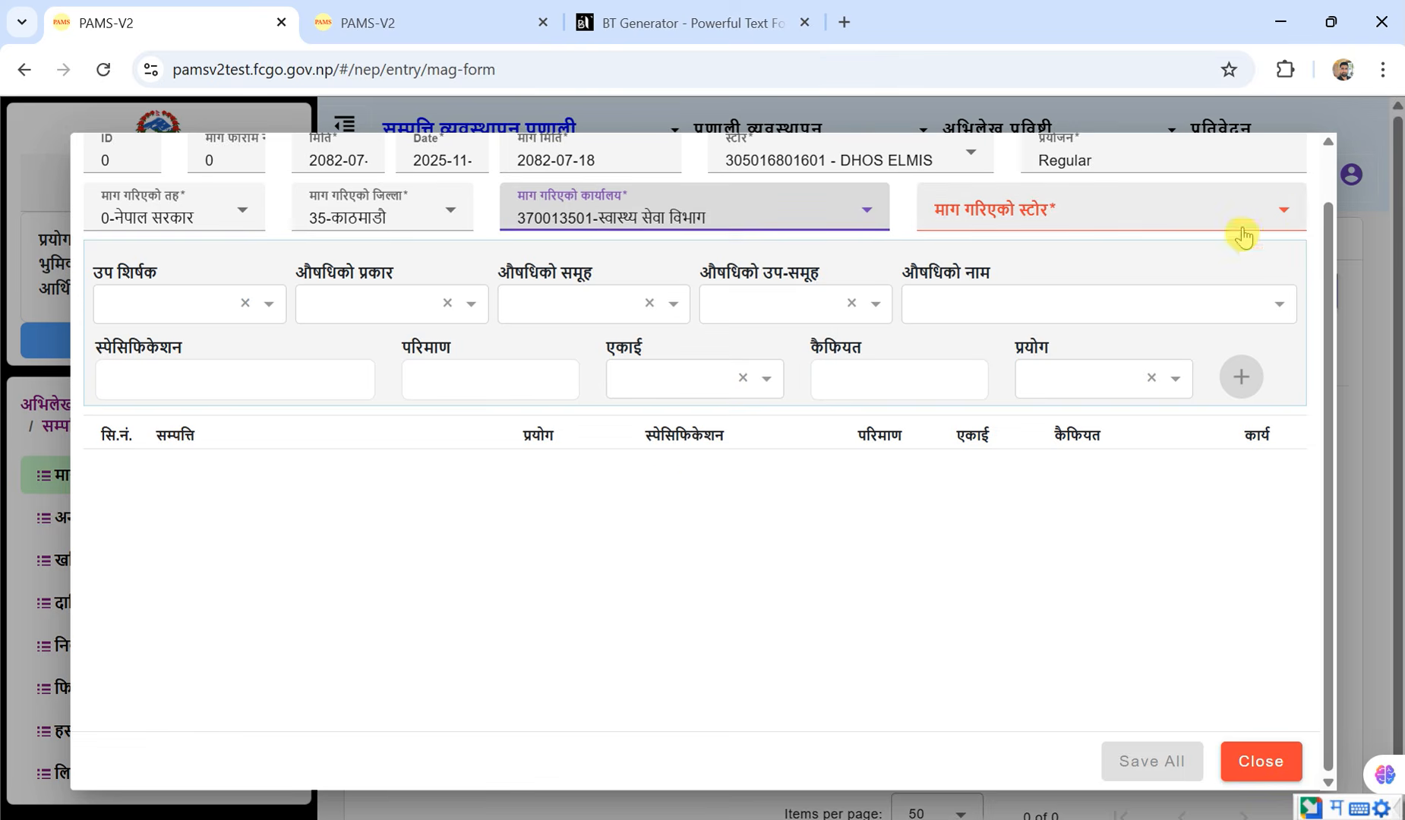
# Look through the माग गरिएको स्टोर choices and close the institutional demand form without choosing one
pyautogui.click(1285, 216)
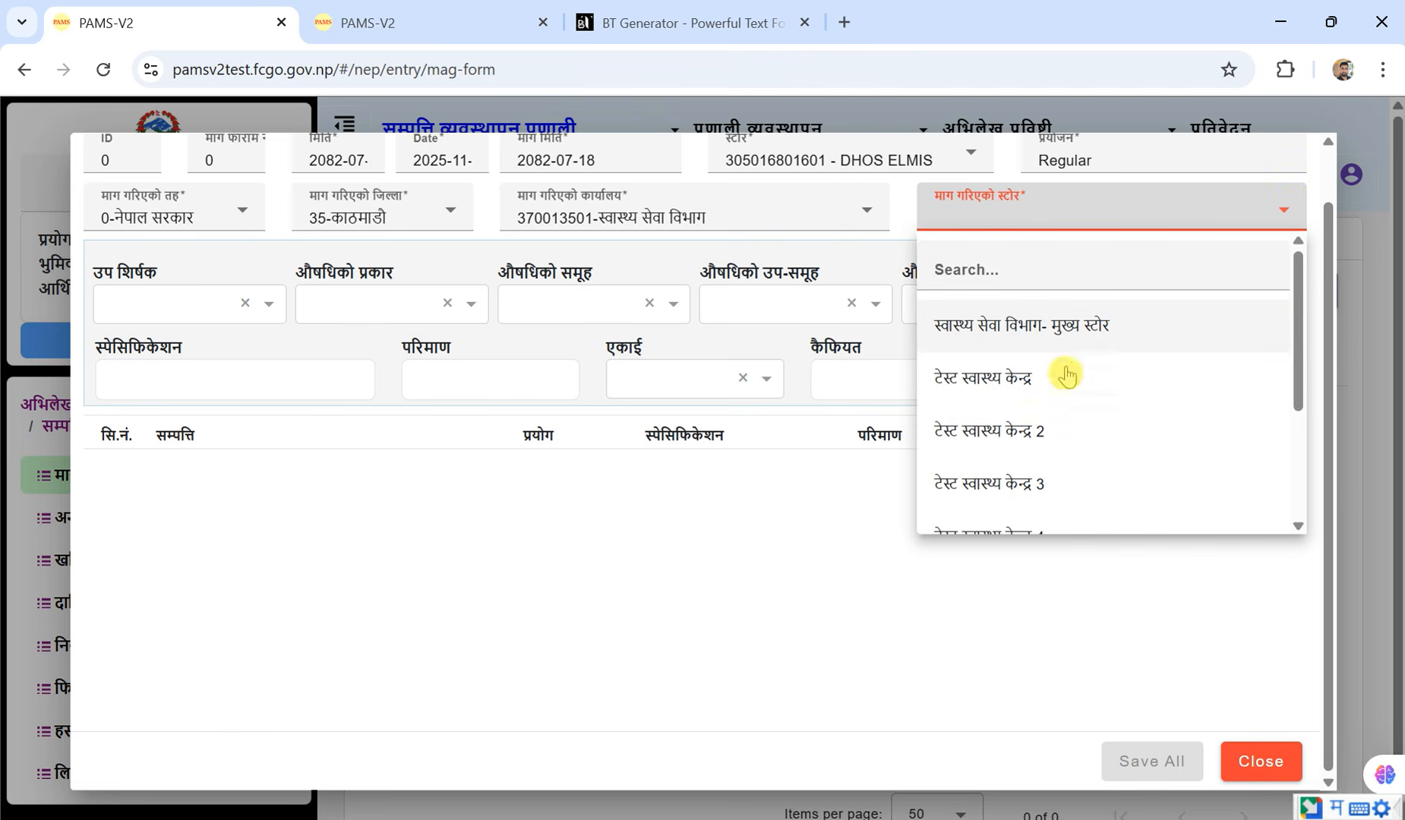
pyautogui.moveTo(1297, 323); pyautogui.dragTo(1296, 281)
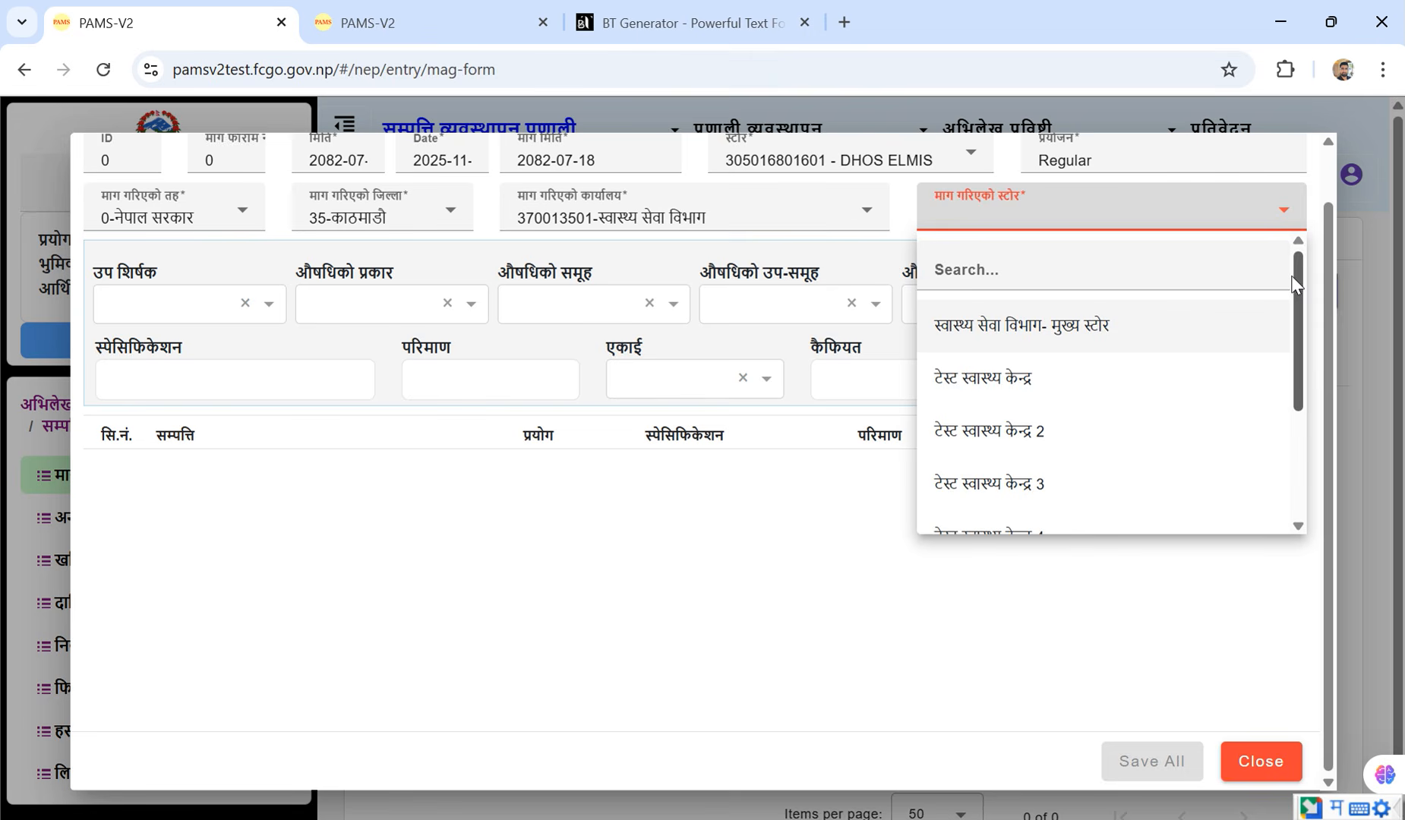
pyautogui.click(758, 574)
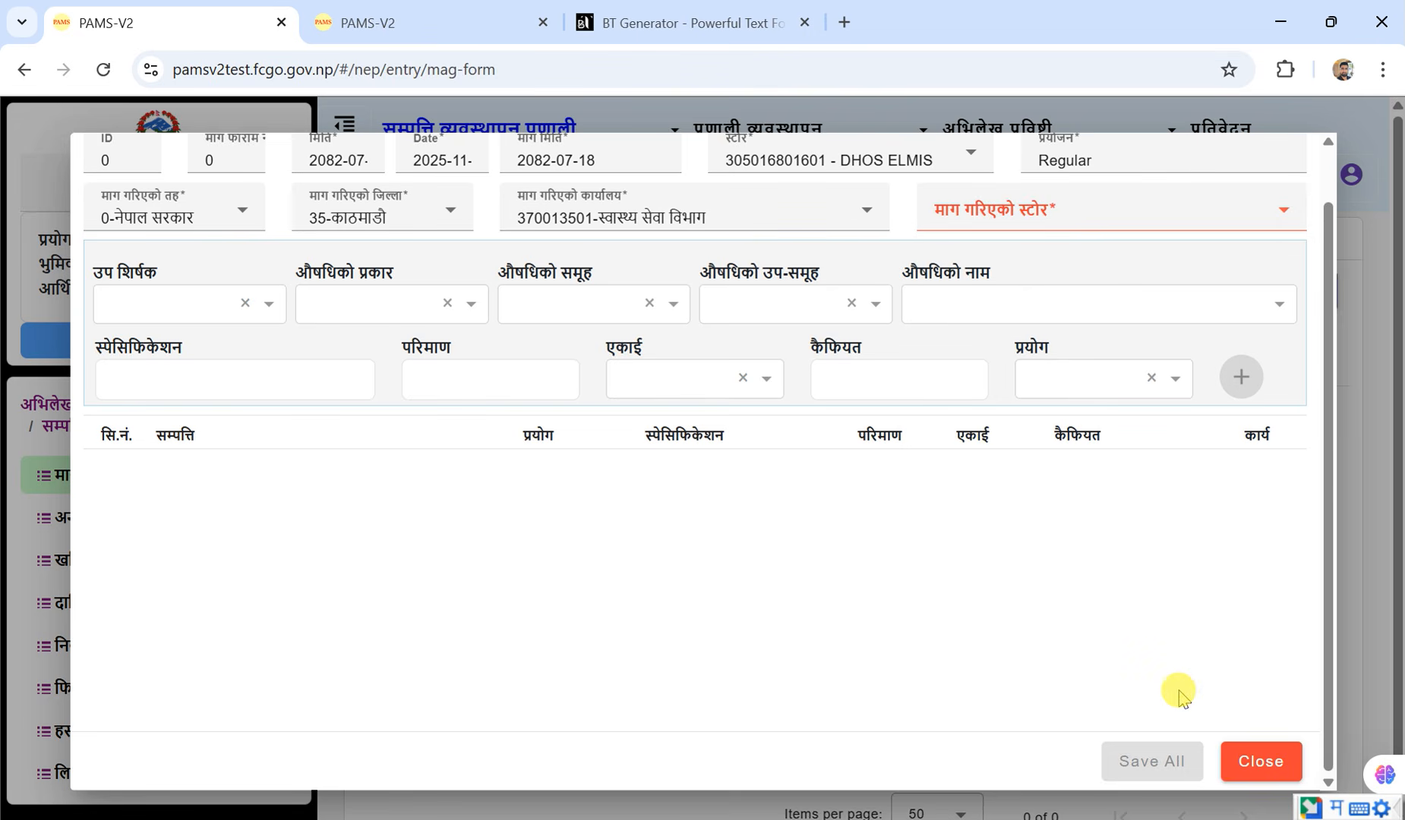
pyautogui.click(1251, 761)
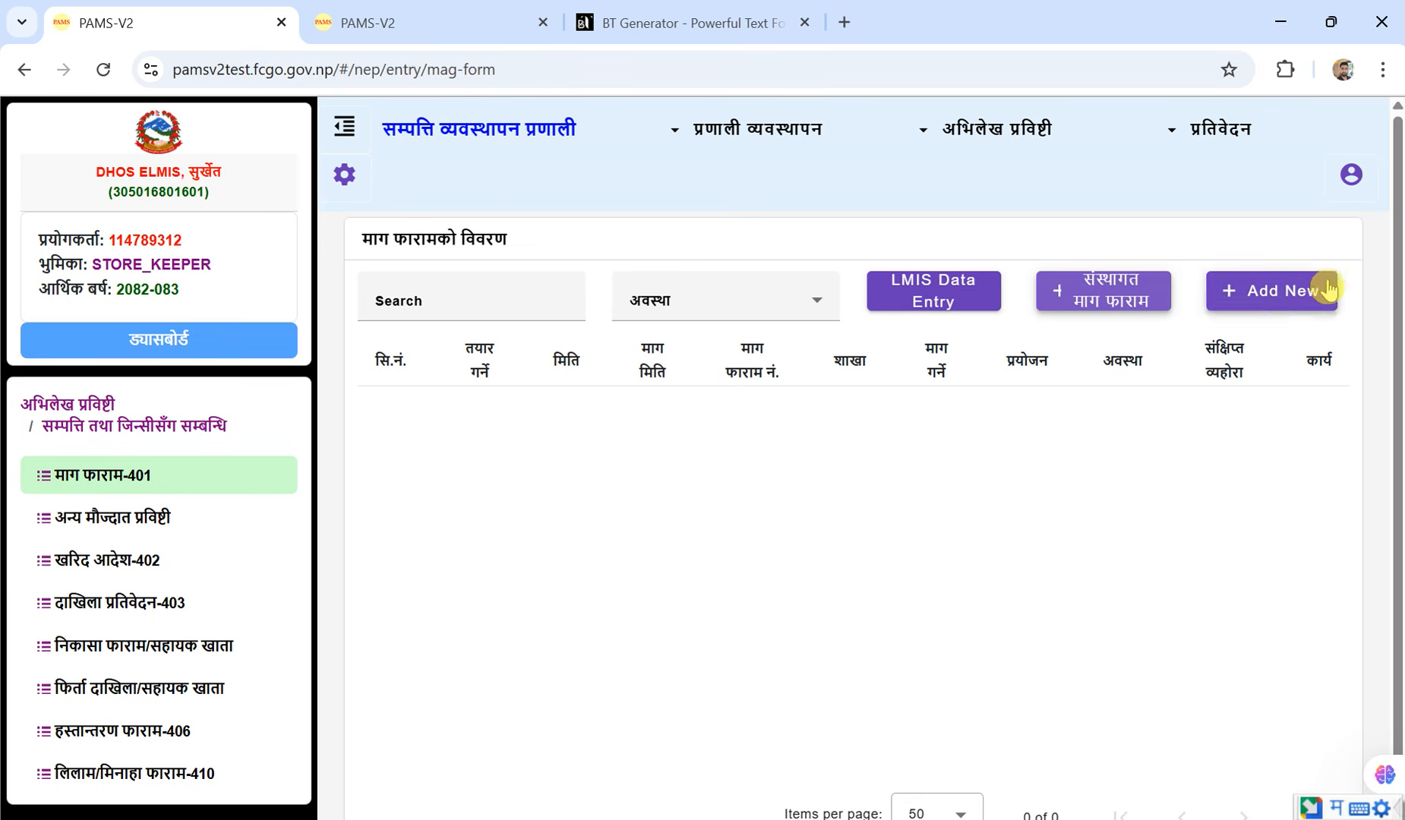
# Start a new regular माग फाराम, set शाखा to ओपीडी and choose the listed employee as माग गर्ने
pyautogui.click(1294, 346)
pyautogui.click(1266, 308)
pyautogui.click(1279, 297)
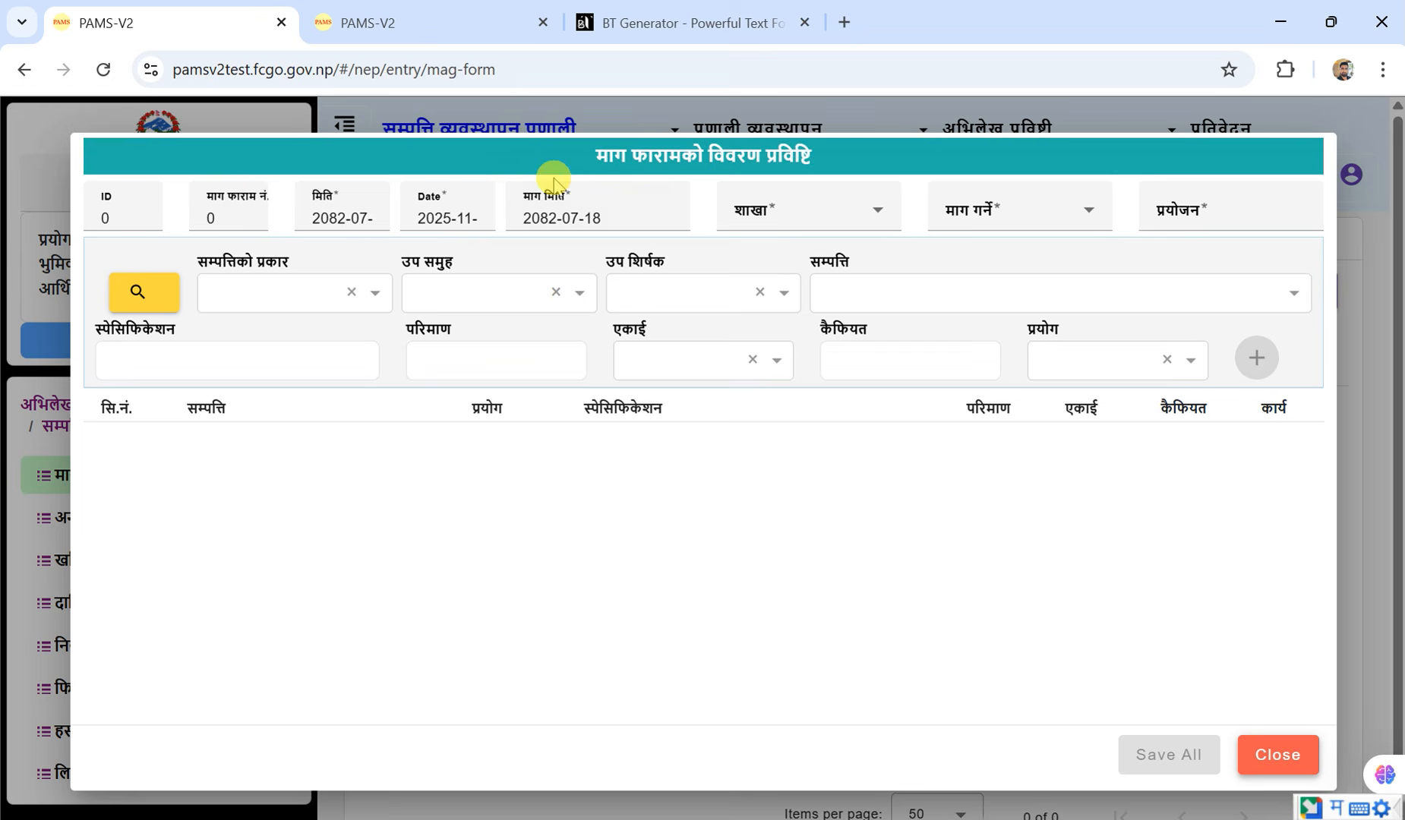
pyautogui.click(865, 222)
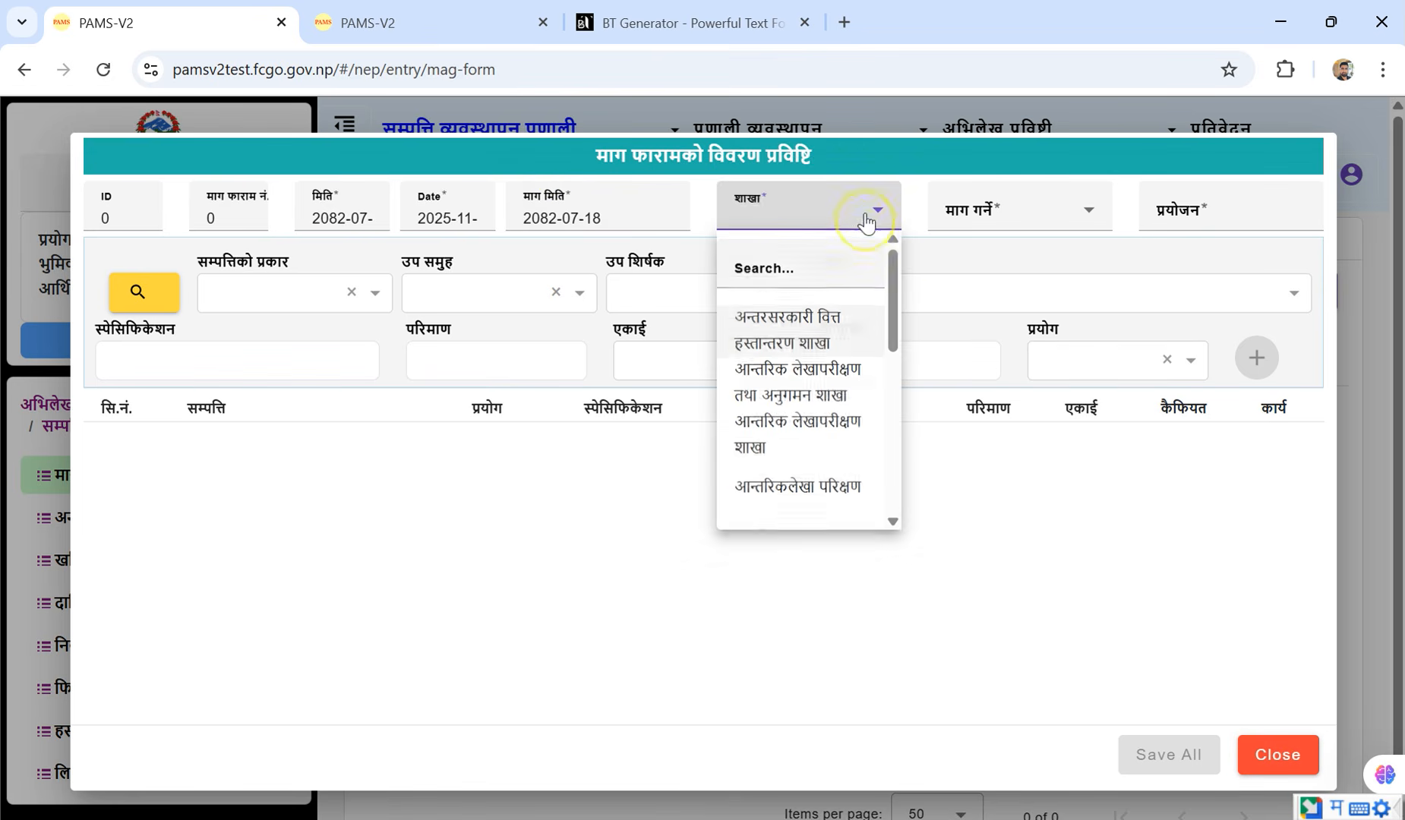
pyautogui.moveTo(896, 281); pyautogui.dragTo(888, 369)
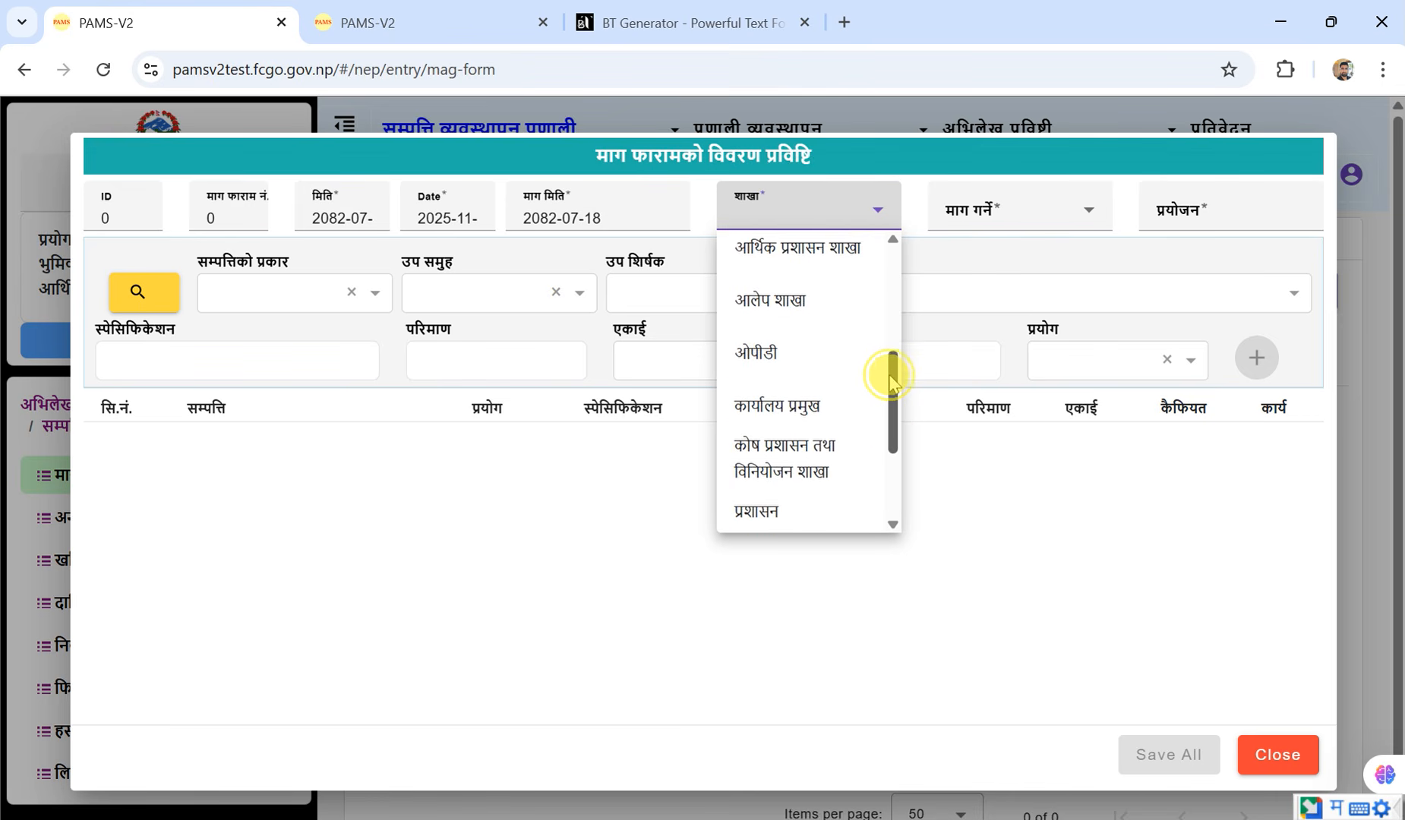
pyautogui.click(763, 371)
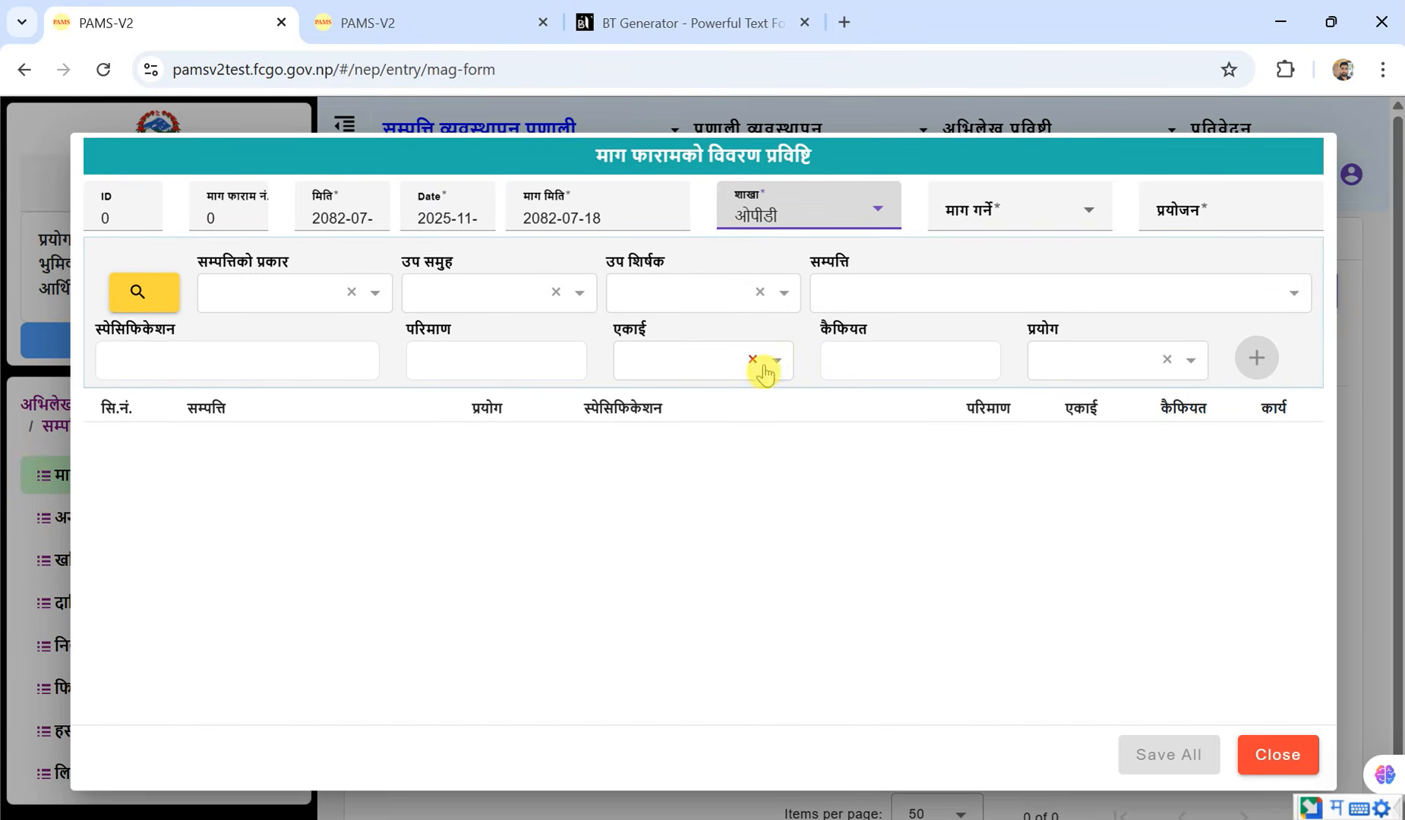
pyautogui.click(1087, 222)
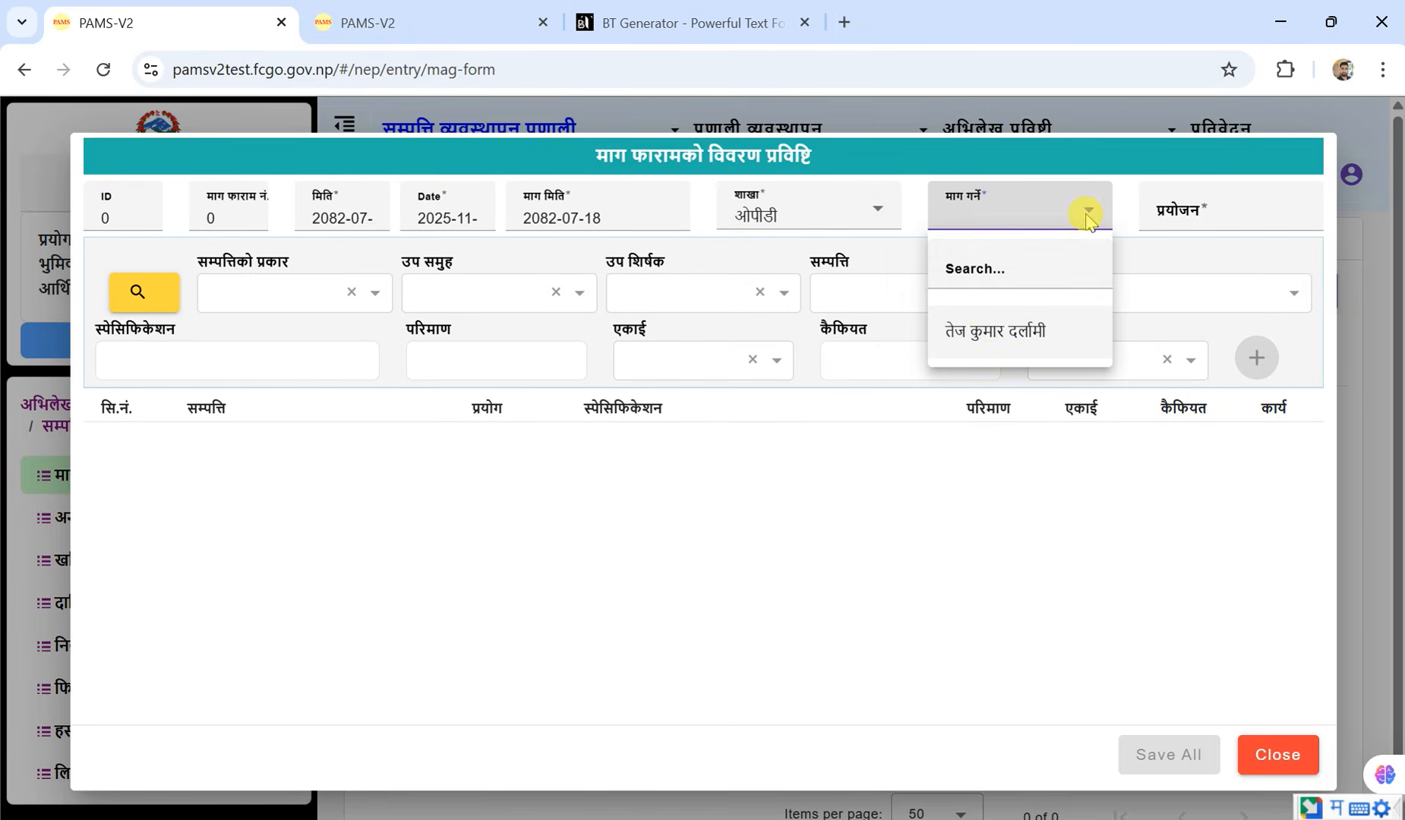
pyautogui.click(993, 343)
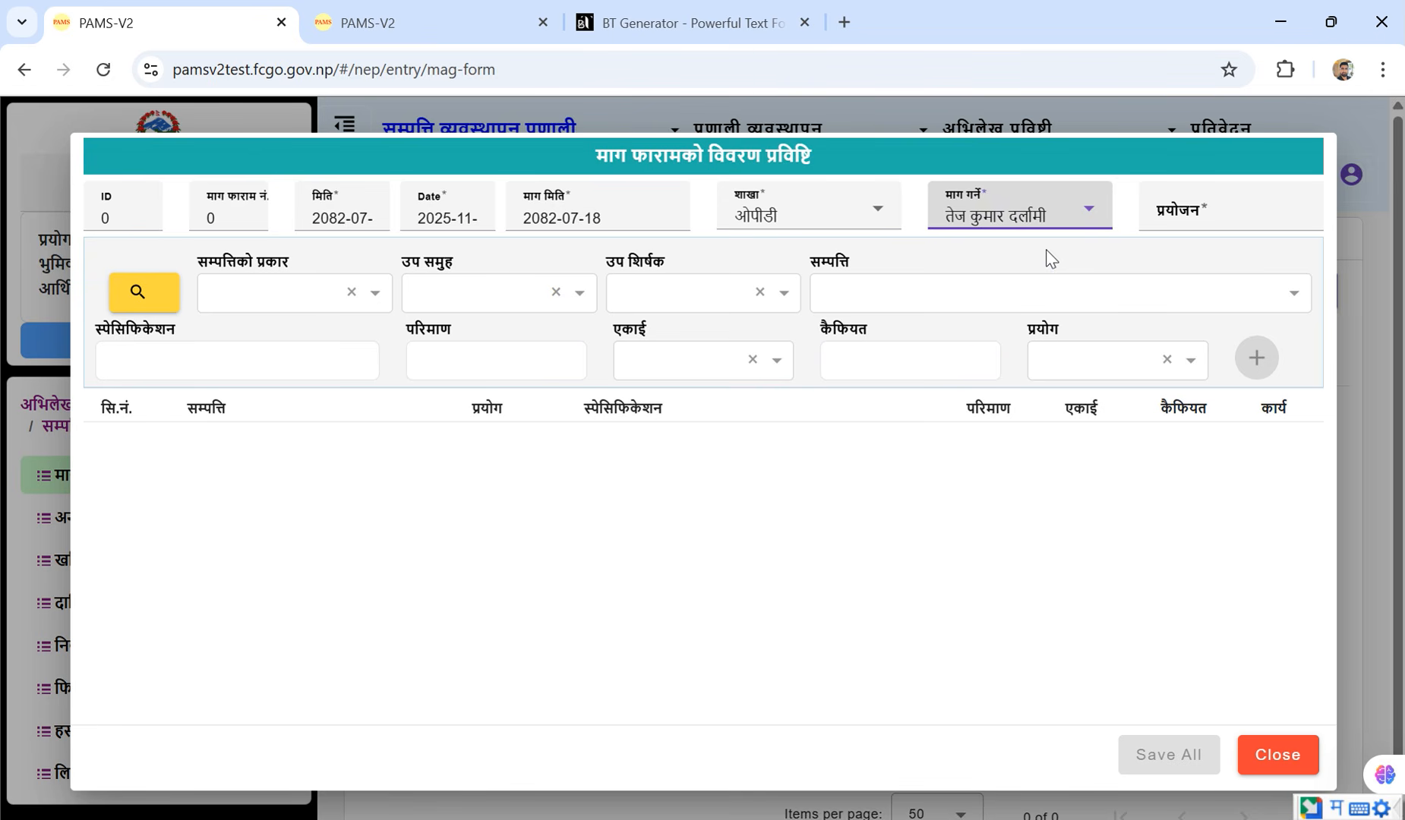
pyautogui.click(1234, 212)
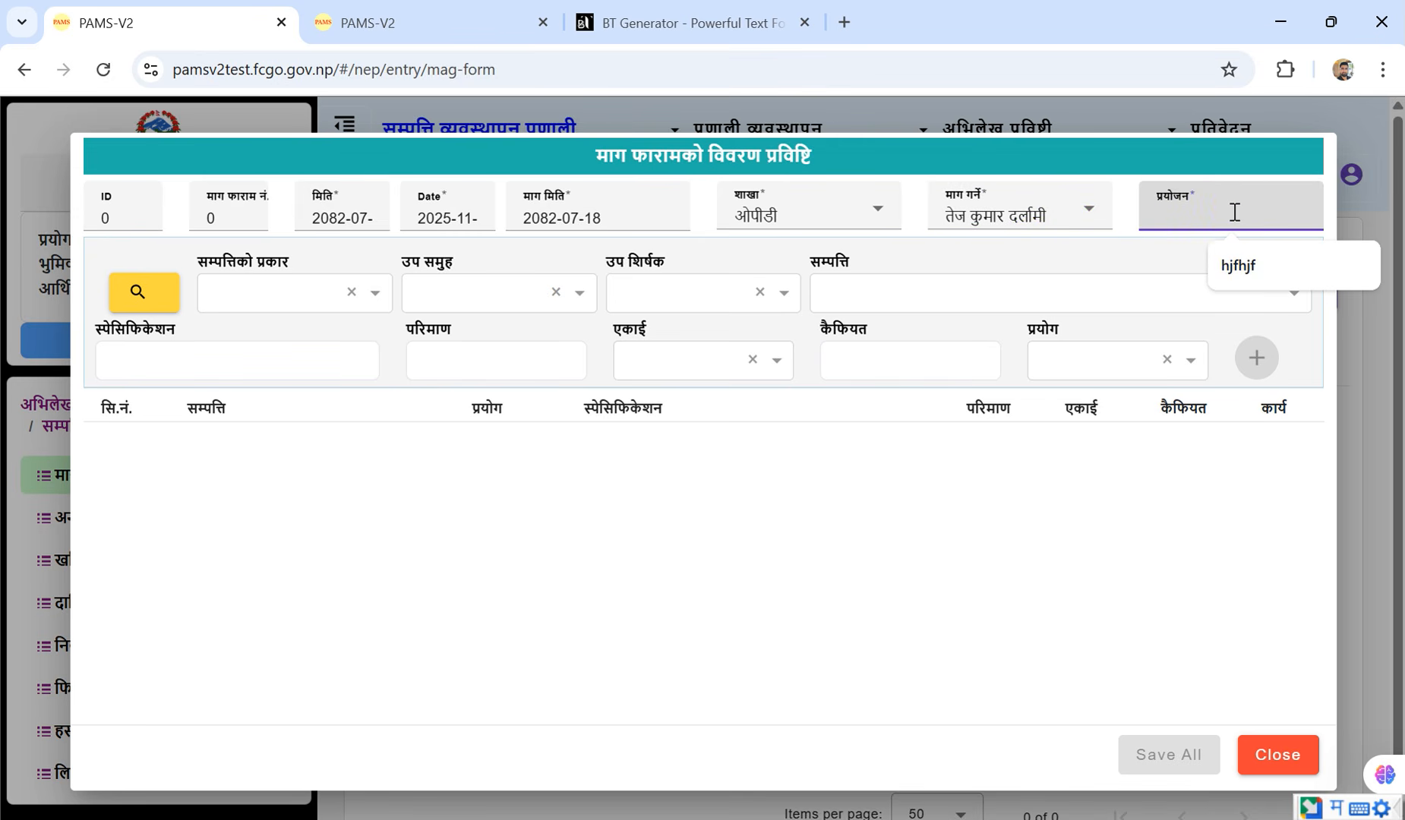
pyautogui.write('ka')
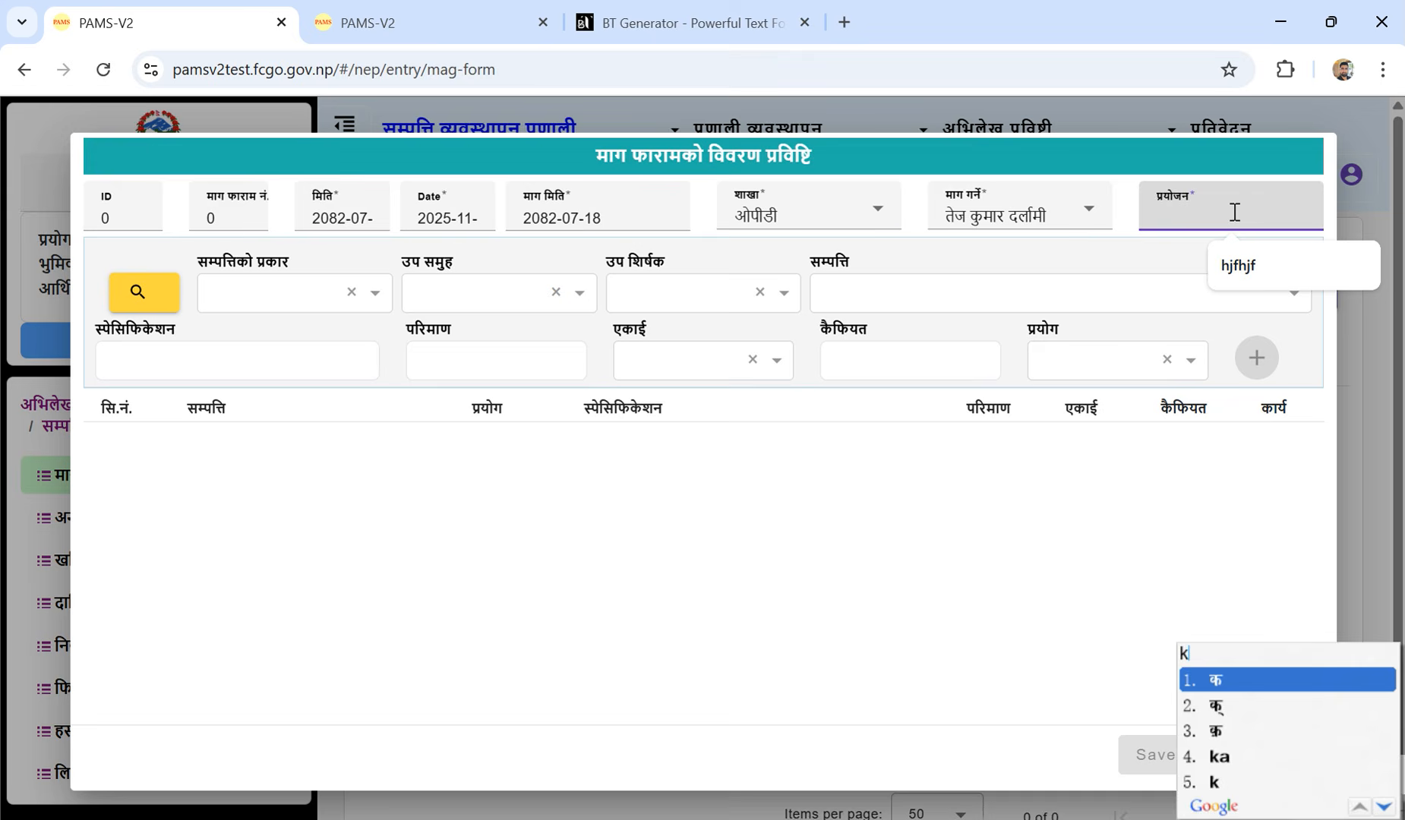
pyautogui.press('BackSpace')
pyautogui.press('BackSpace')
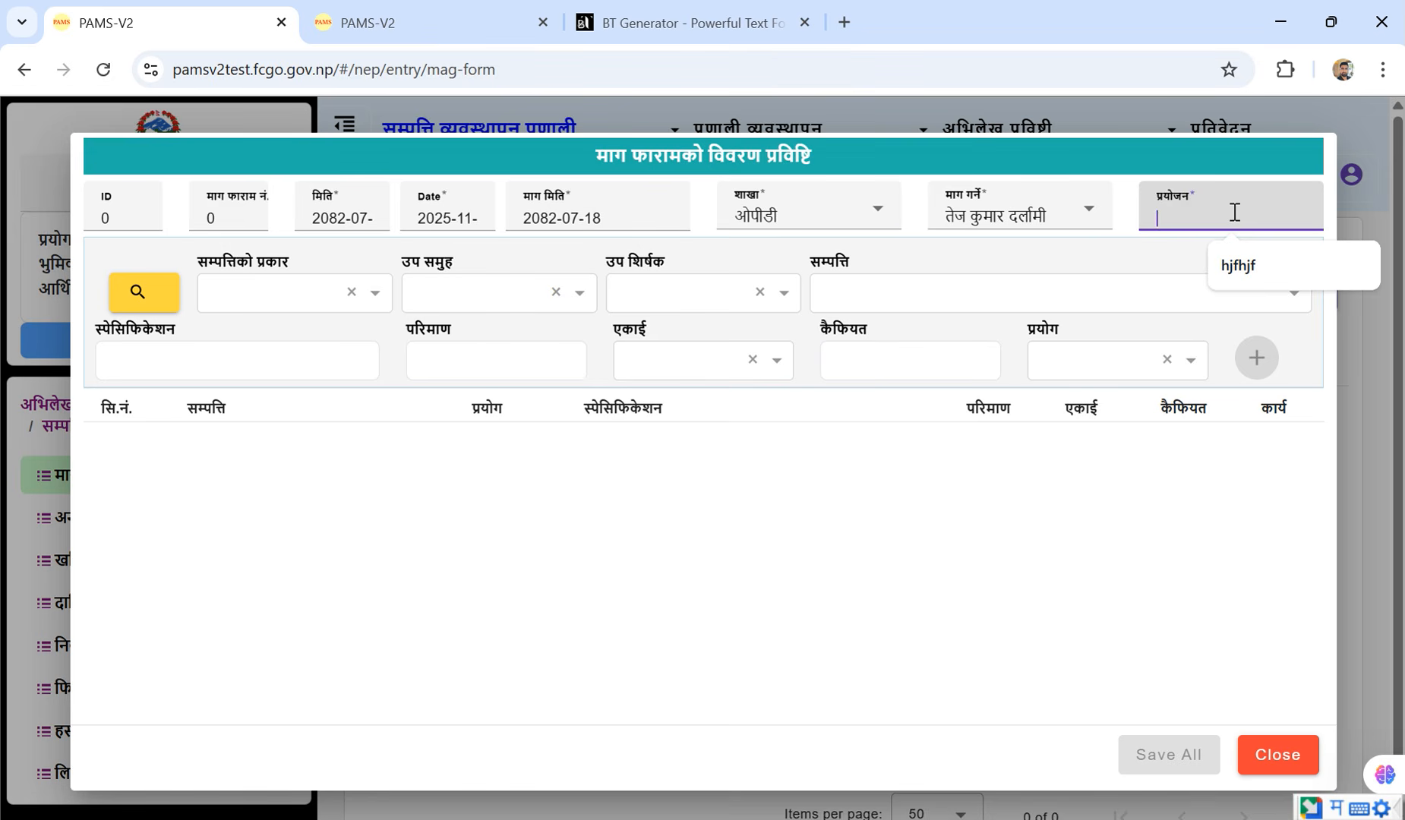
pyautogui.write('regula')
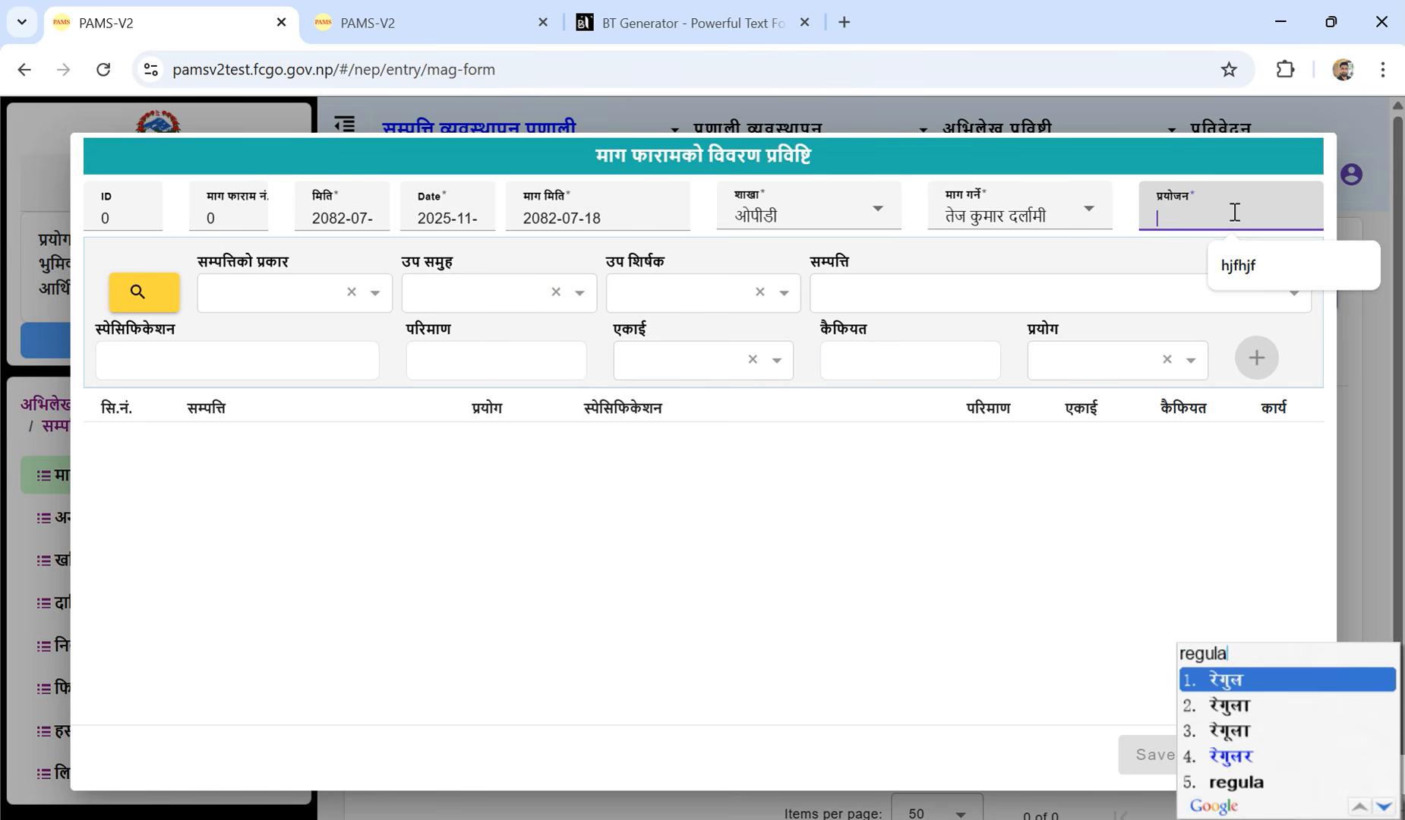
pyautogui.press('BackSpace')
pyautogui.press('BackSpace')
pyautogui.press('BackSpace')
pyautogui.press('BackSpace')
pyautogui.press('BackSpace')
pyautogui.press('BackSpace')
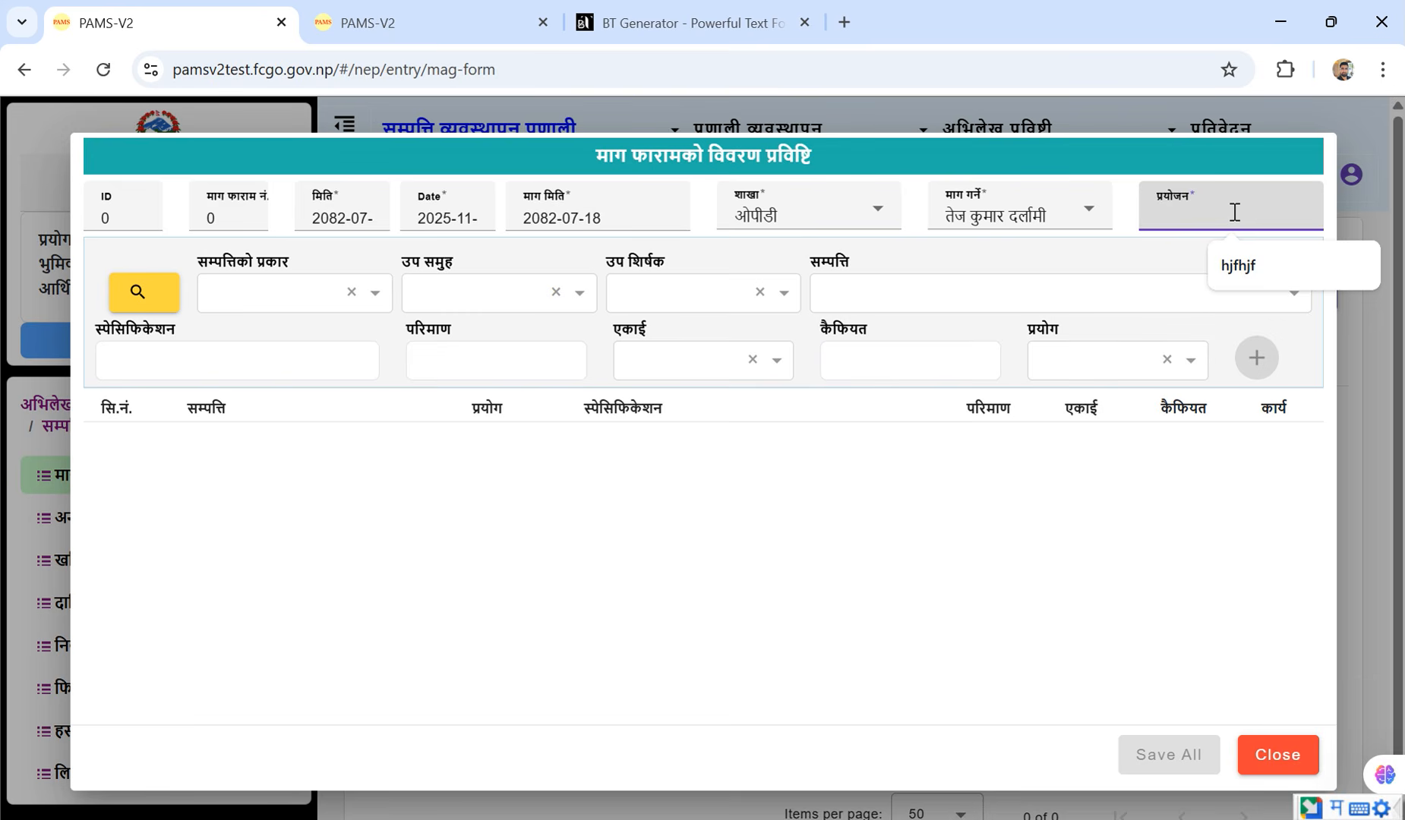
# Switch from Nepali to English text input and enter office as the प्रयोजन
pyautogui.press('super')
pyautogui.click(1243, 272)
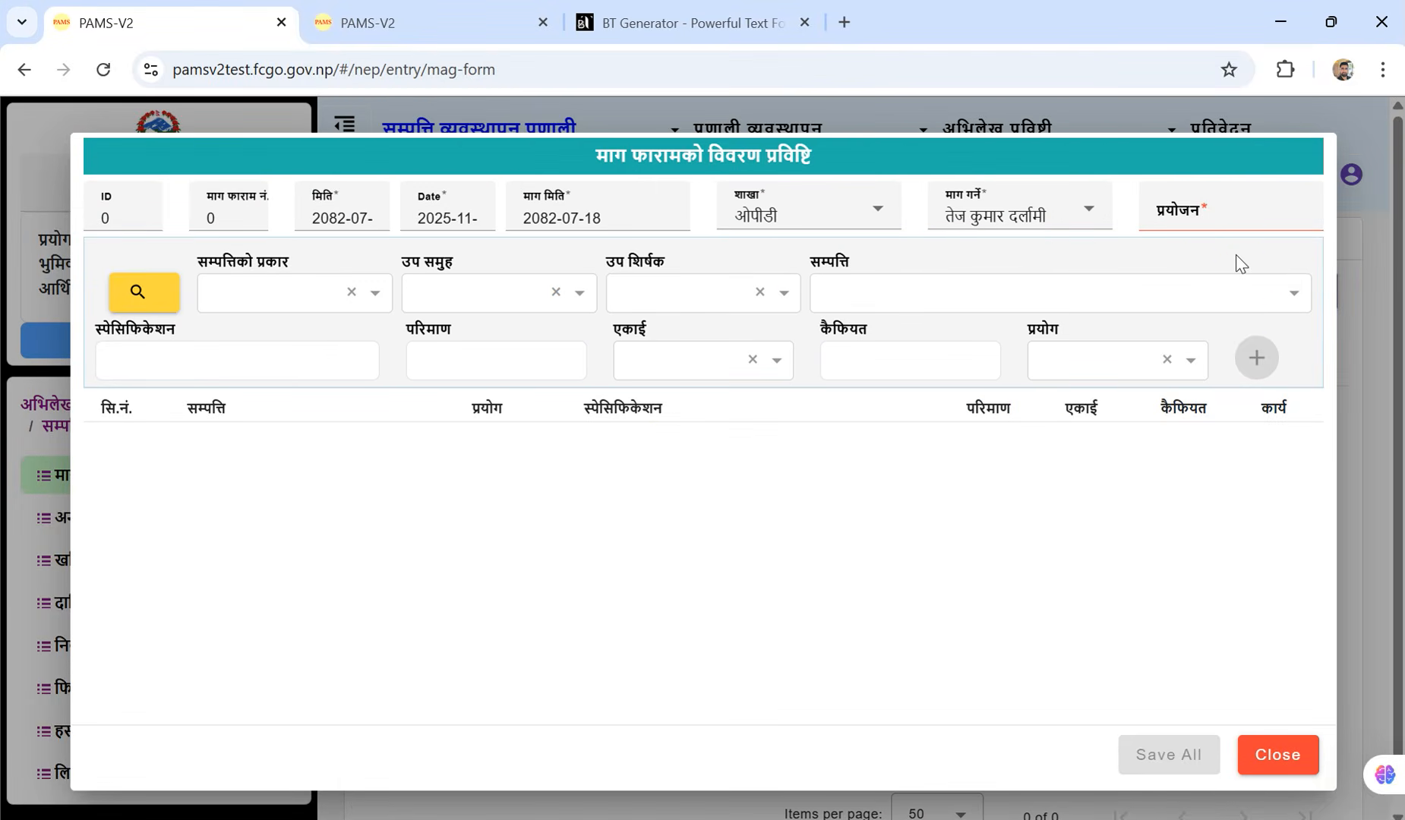
pyautogui.click(1225, 214)
pyautogui.write('office')
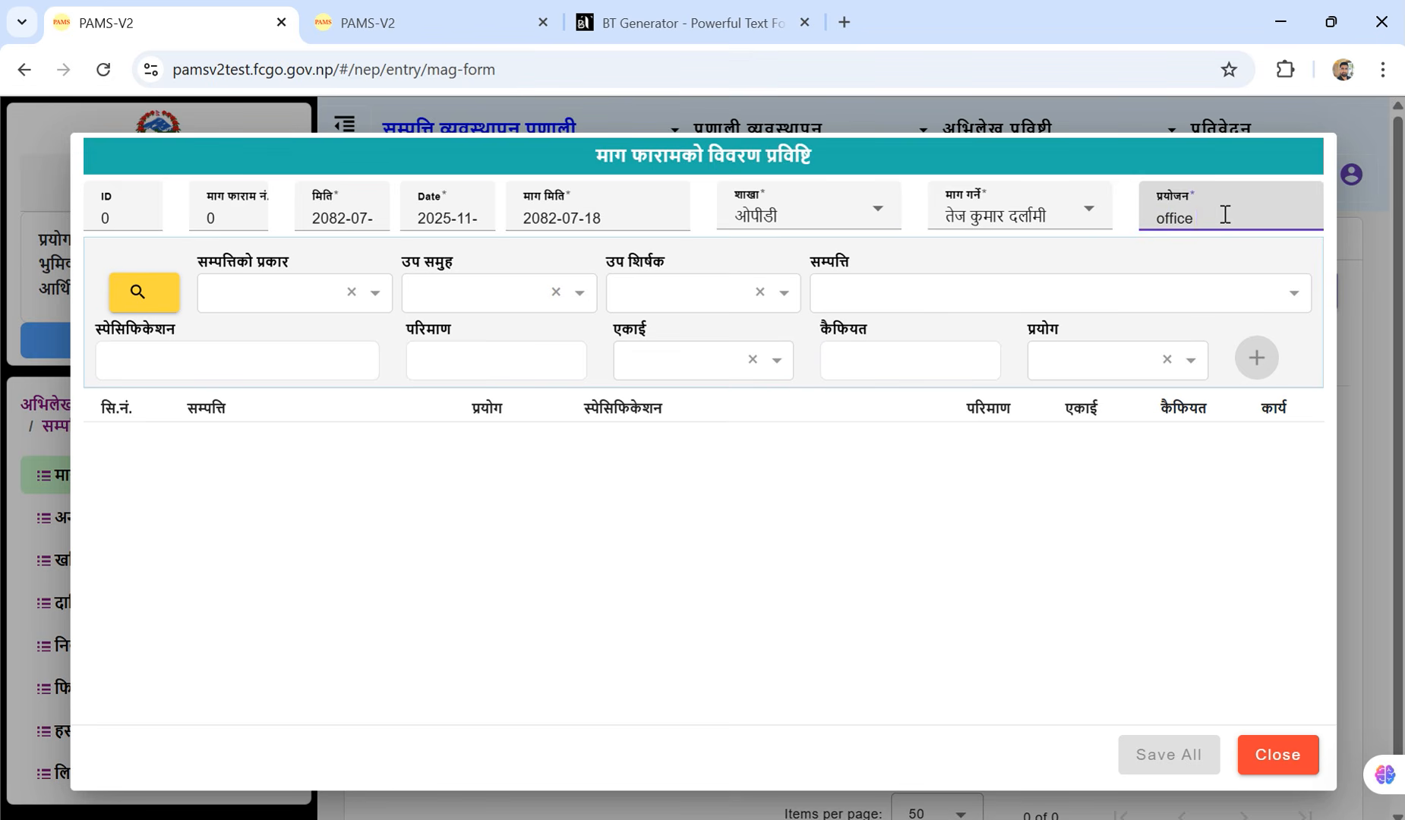
pyautogui.click(372, 304)
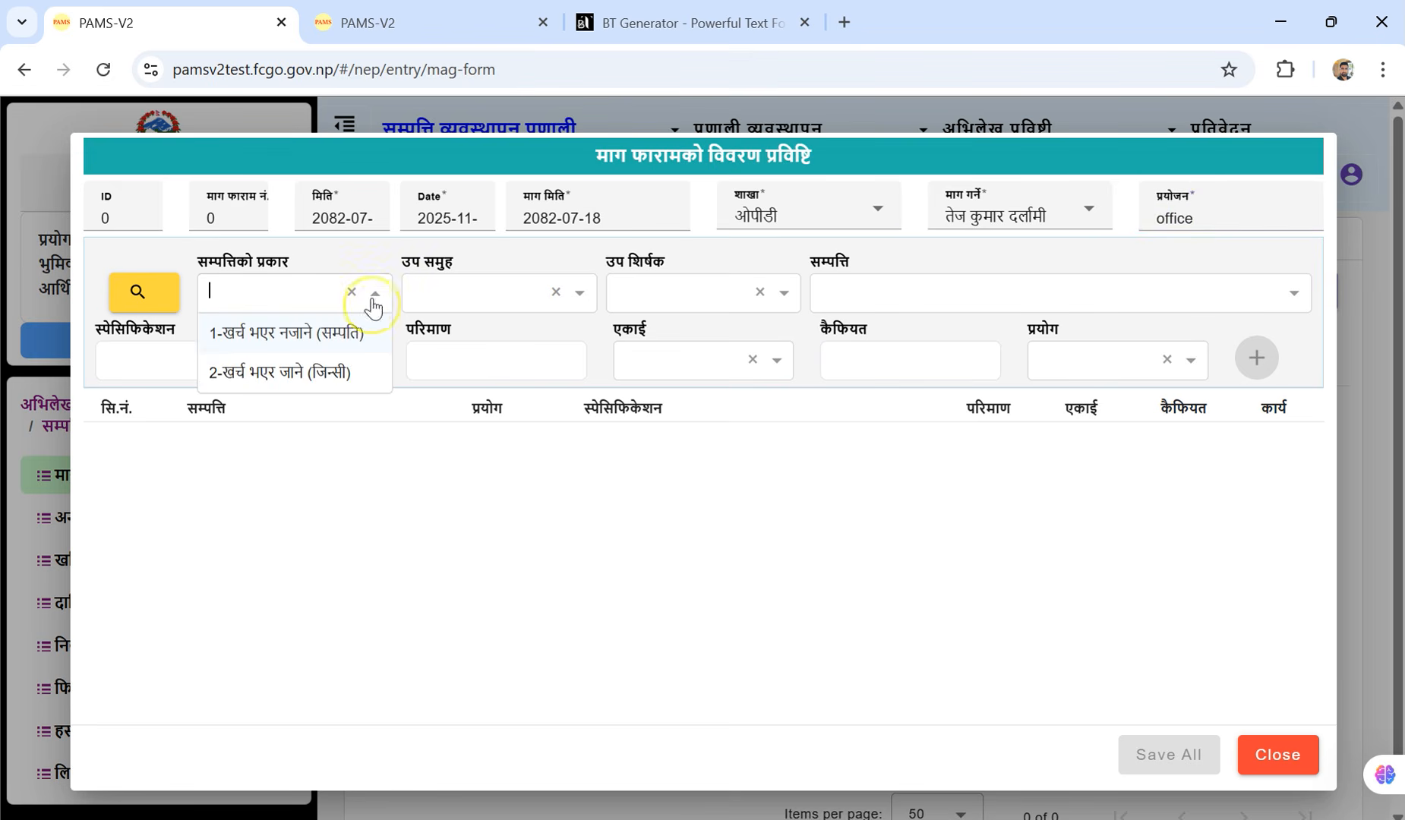
pyautogui.click(295, 372)
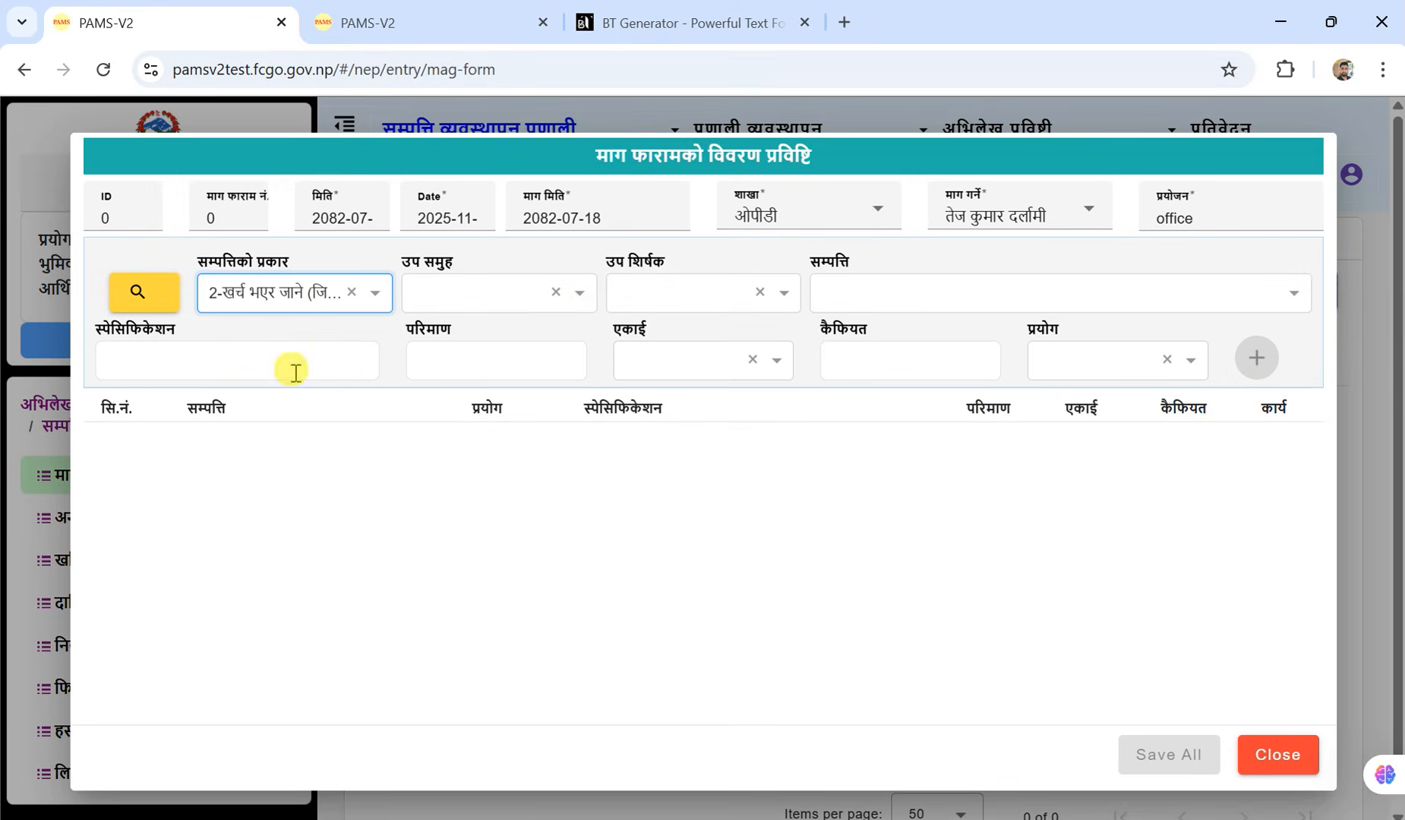
pyautogui.click(583, 296)
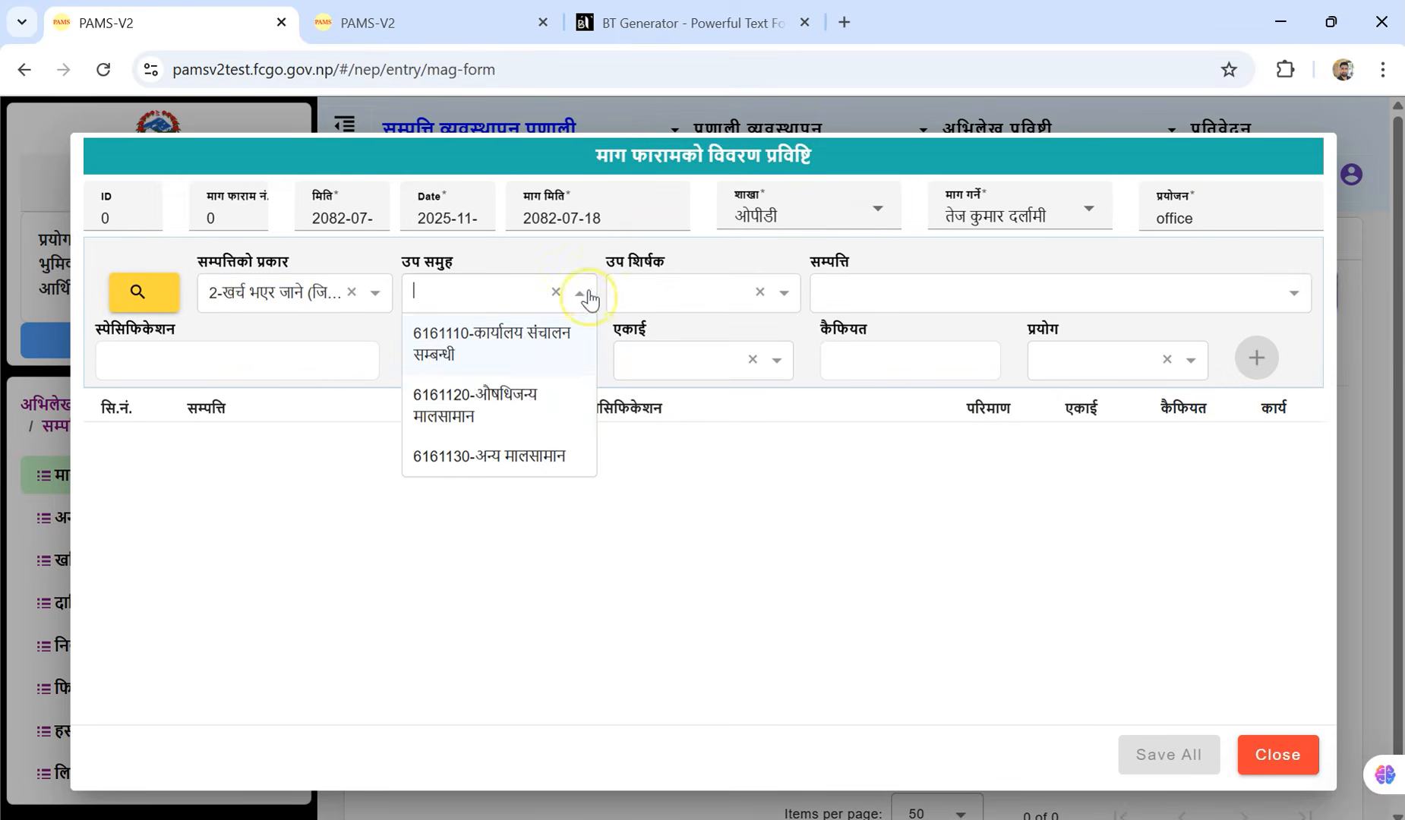
pyautogui.click(511, 429)
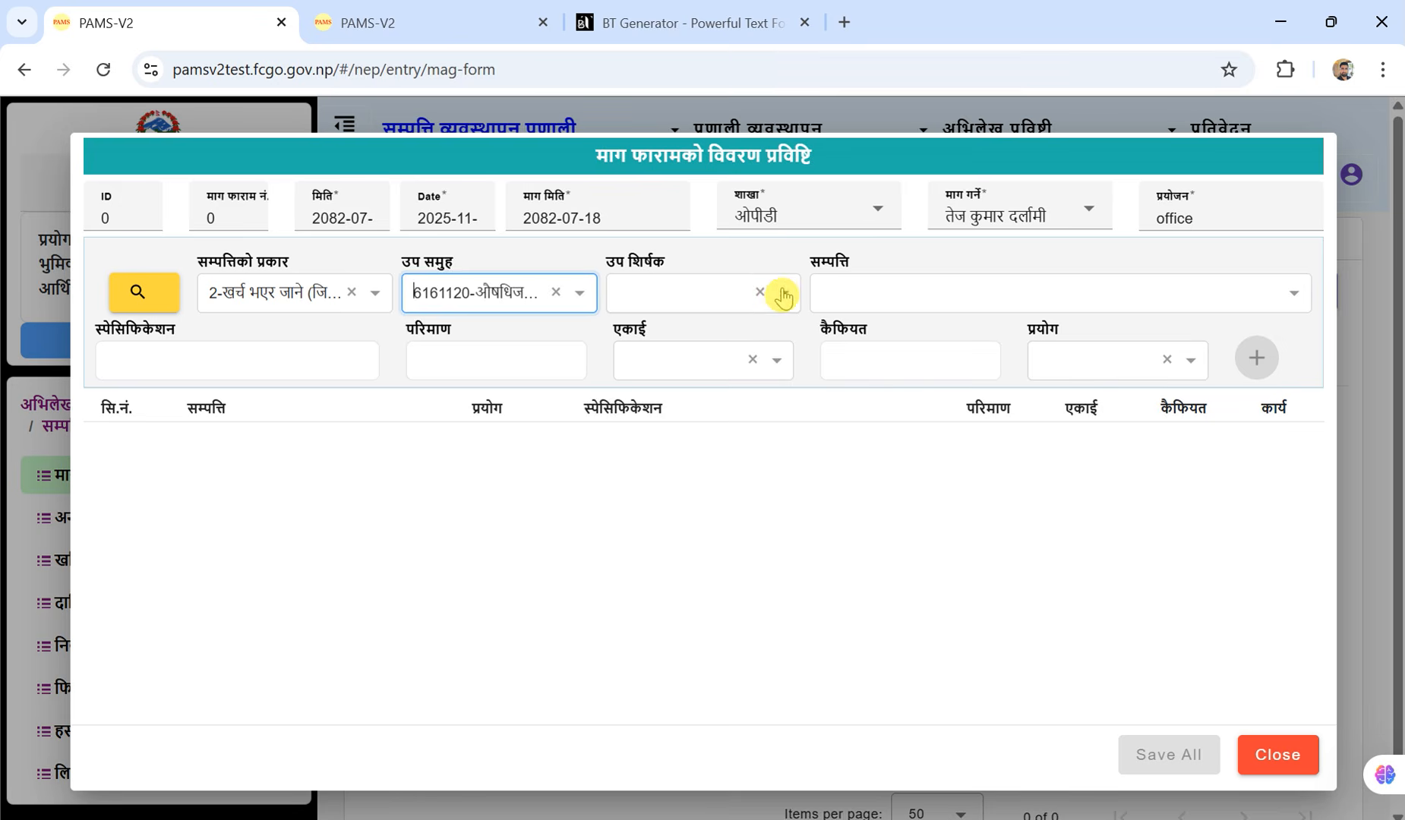
pyautogui.click(783, 296)
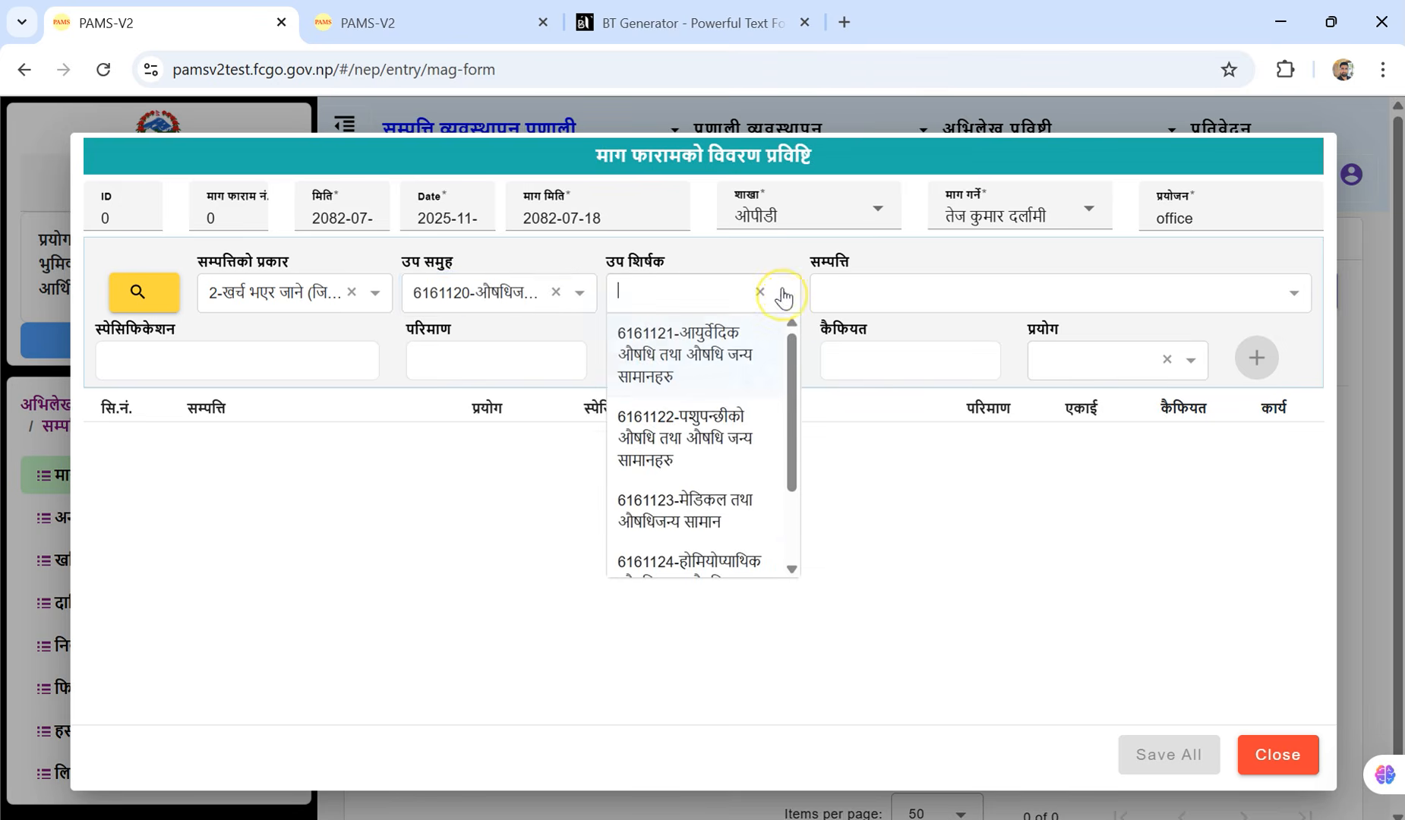
pyautogui.click(720, 513)
pyautogui.click(968, 310)
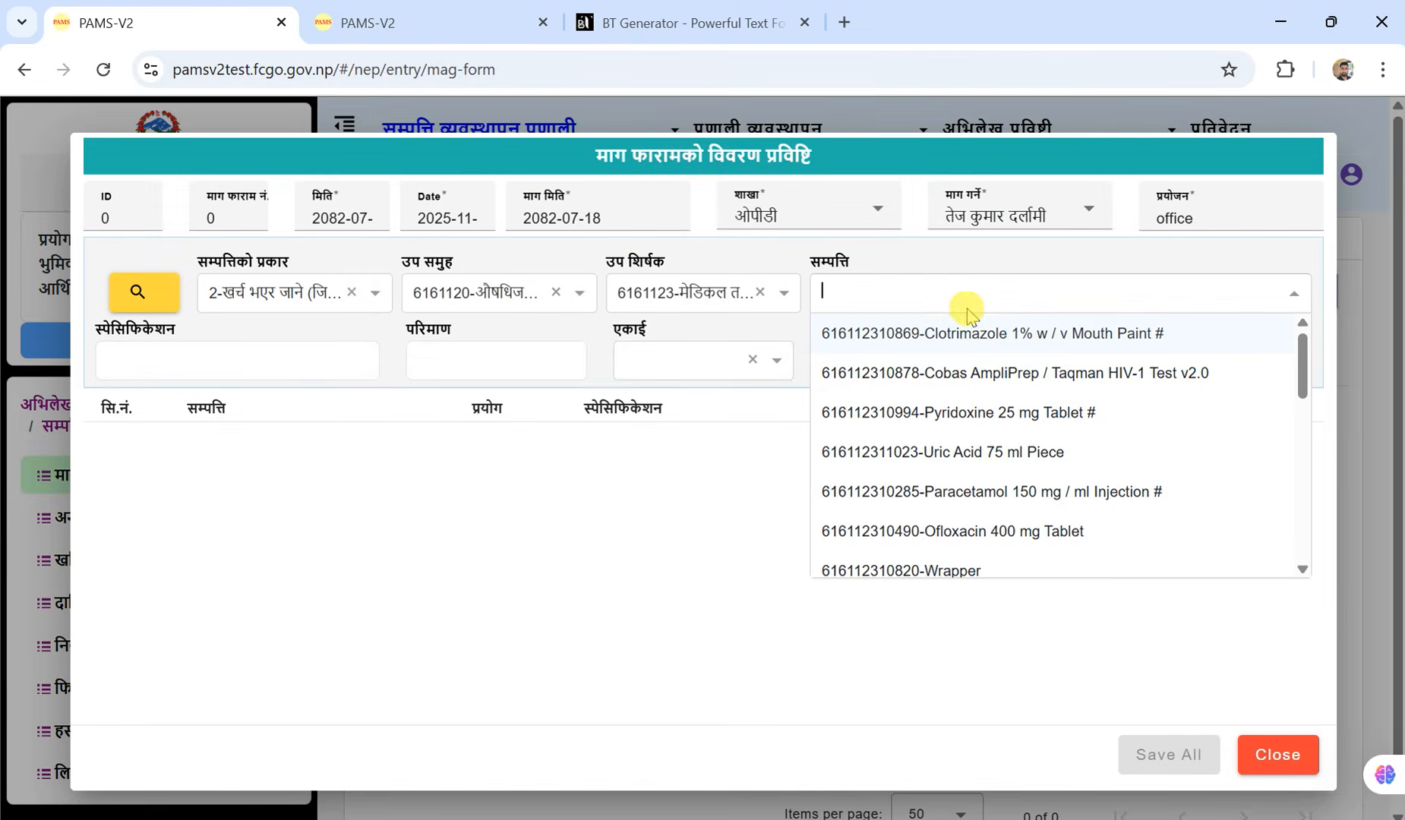
pyautogui.click(991, 343)
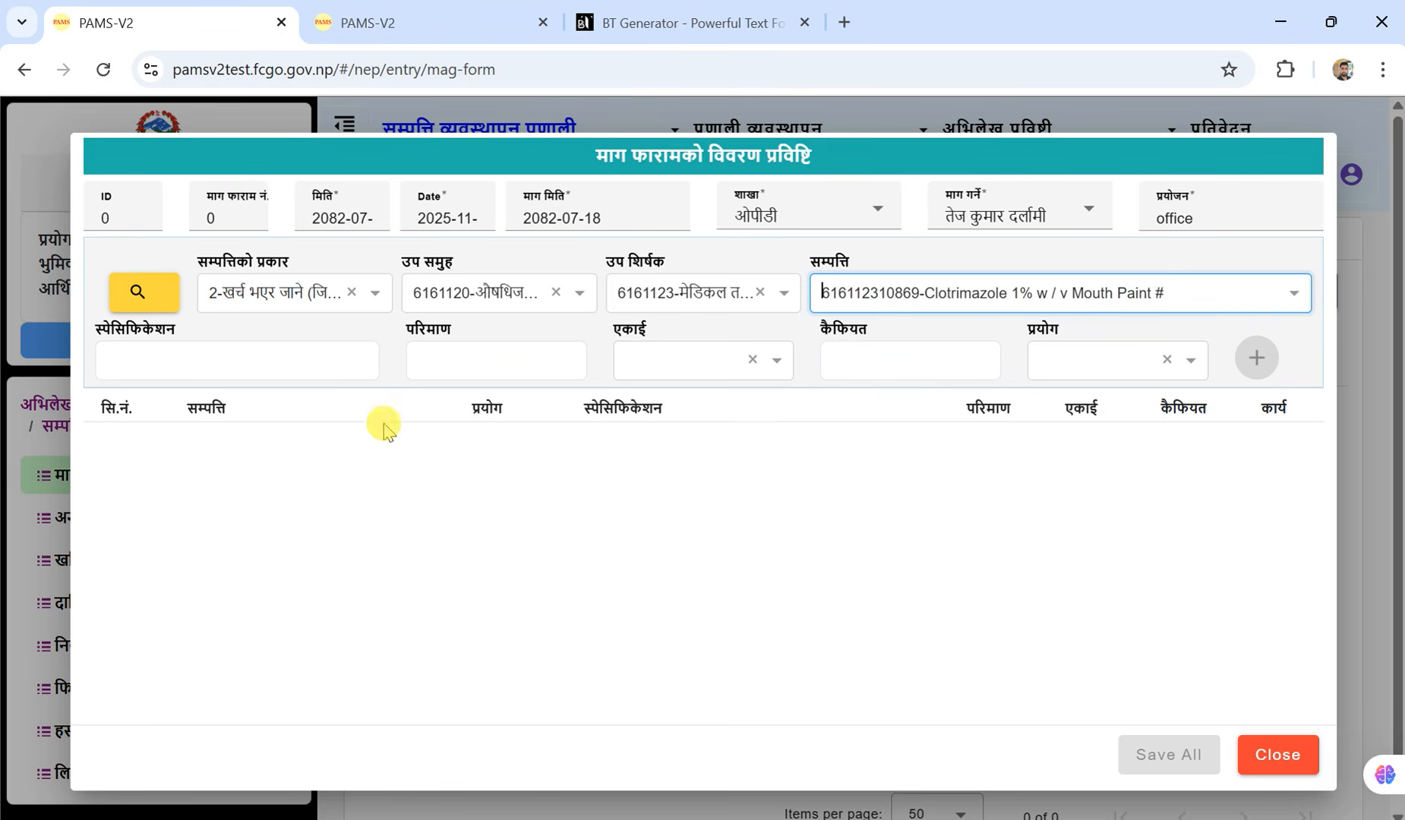
# Add the item to the demand with स्पेसिफिकेशन -, परिमाण 300, एकाई बोतल and प्रयोग शाखा
pyautogui.click(315, 360)
pyautogui.write('-')
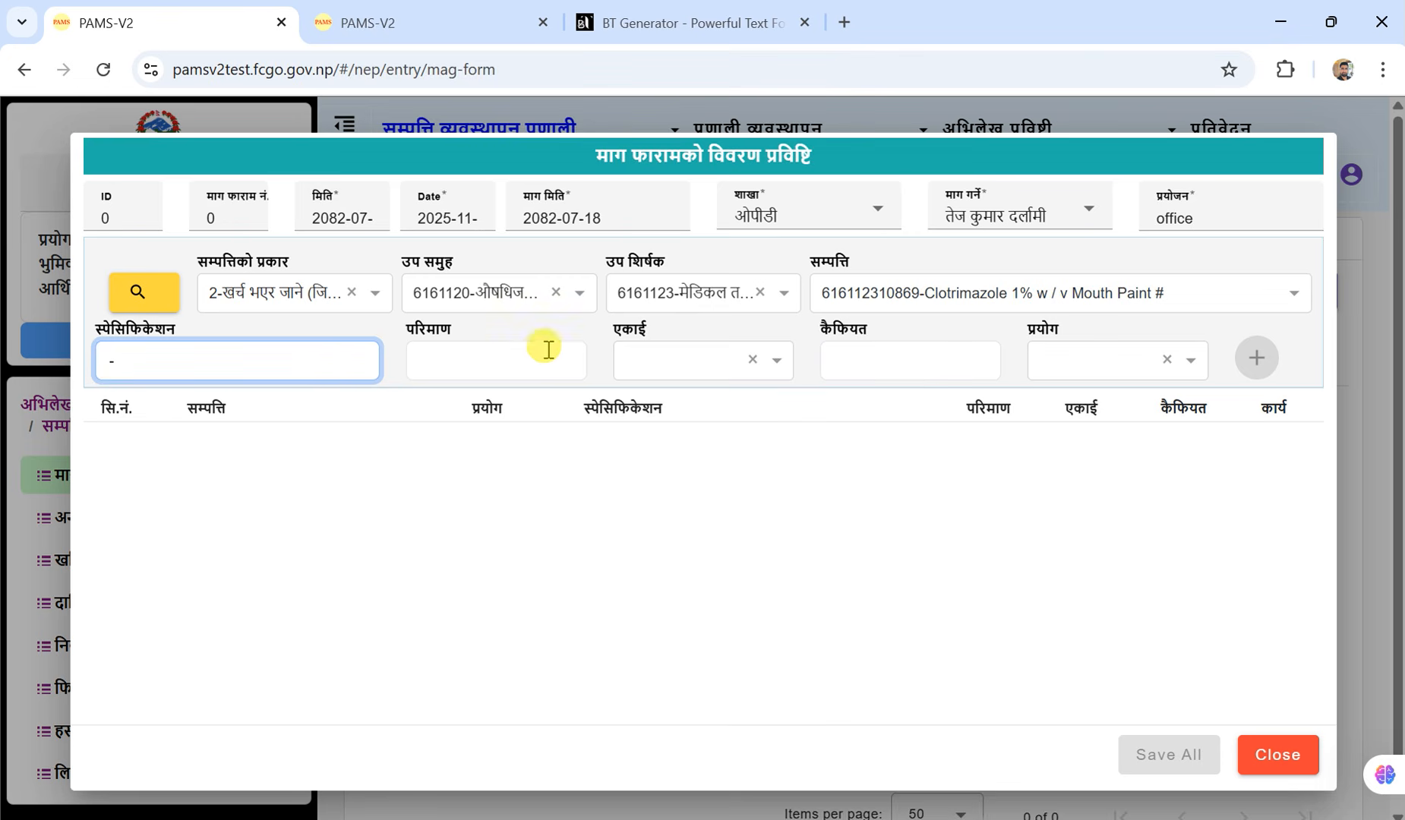
pyautogui.click(538, 354)
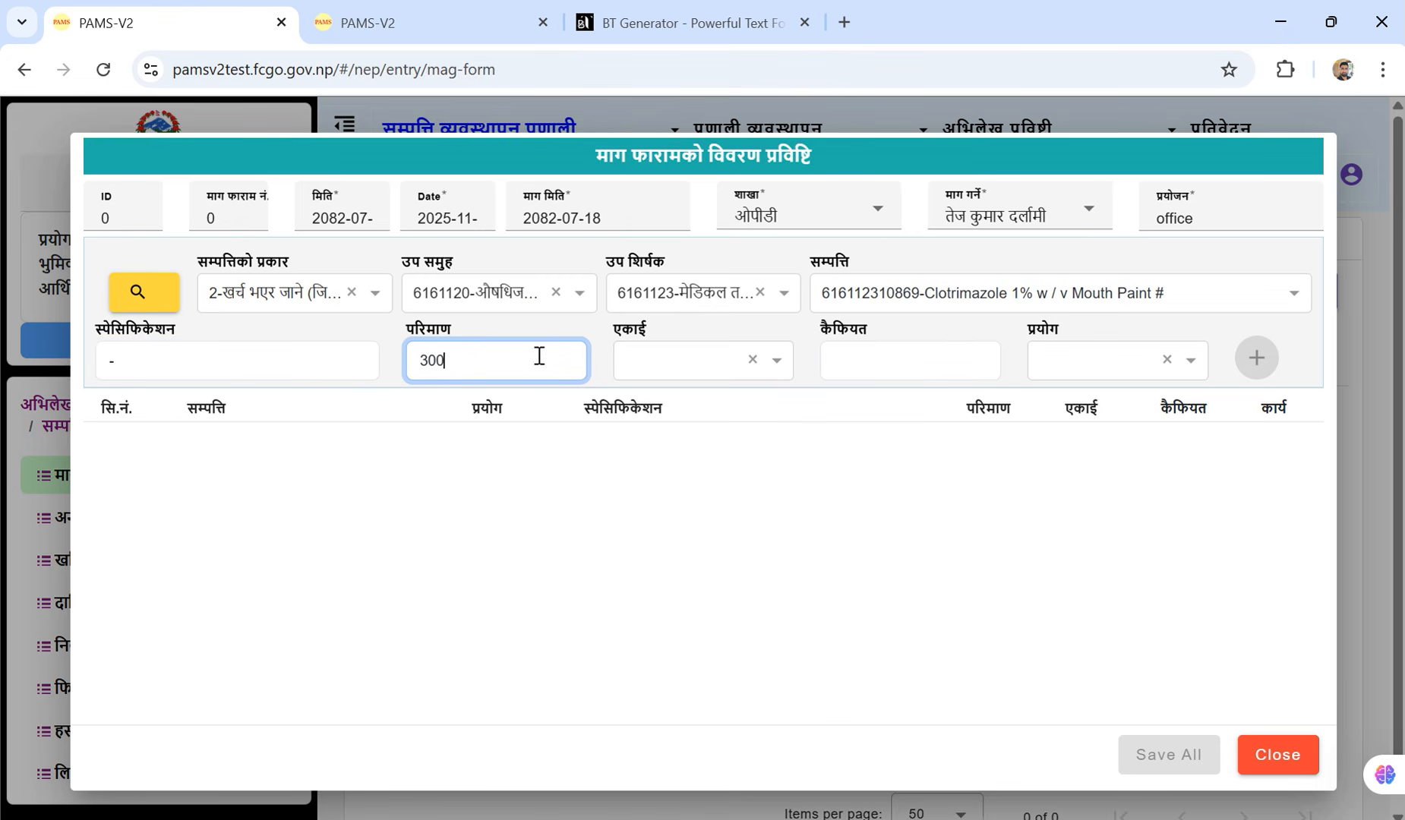
pyautogui.click(775, 371)
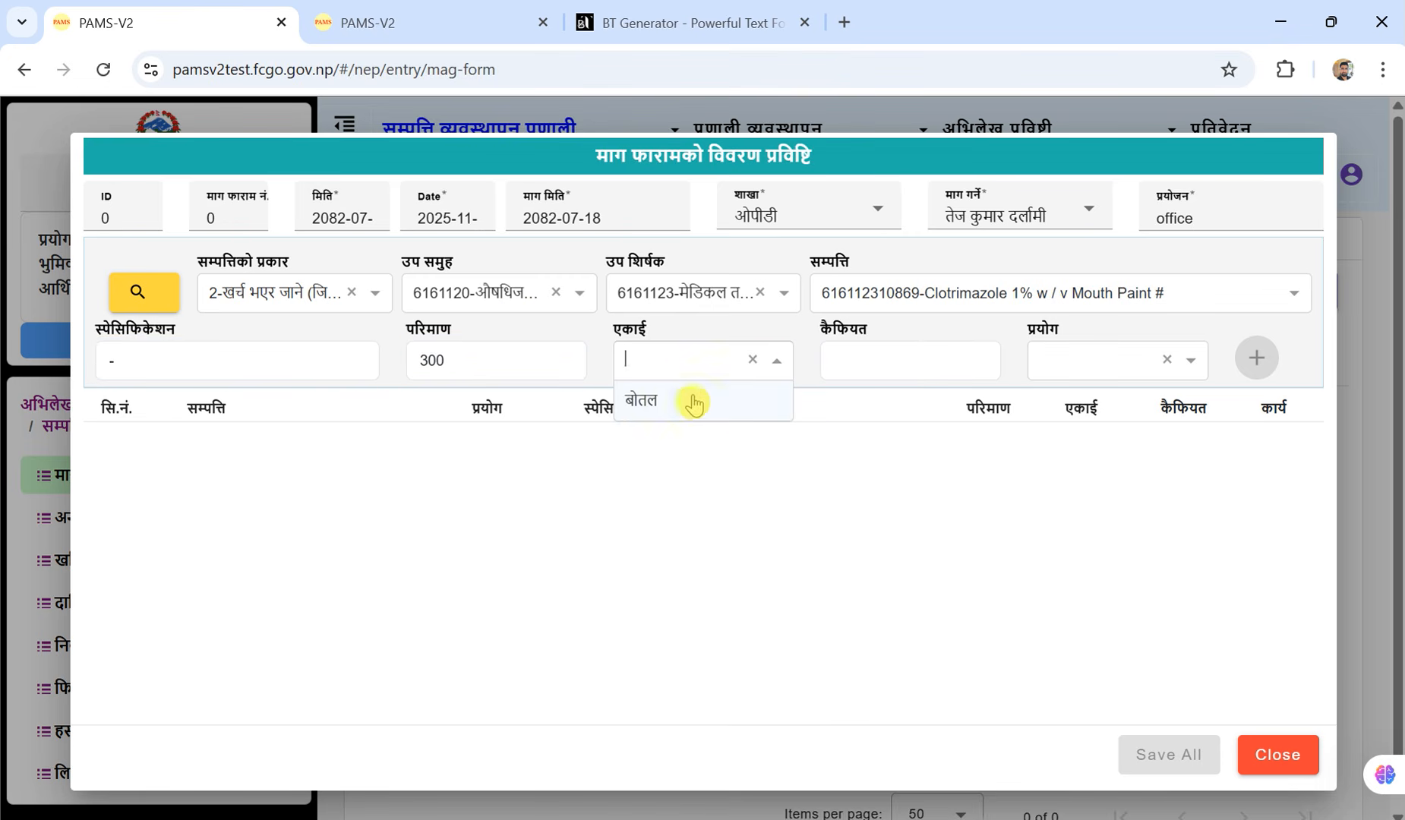
pyautogui.click(679, 402)
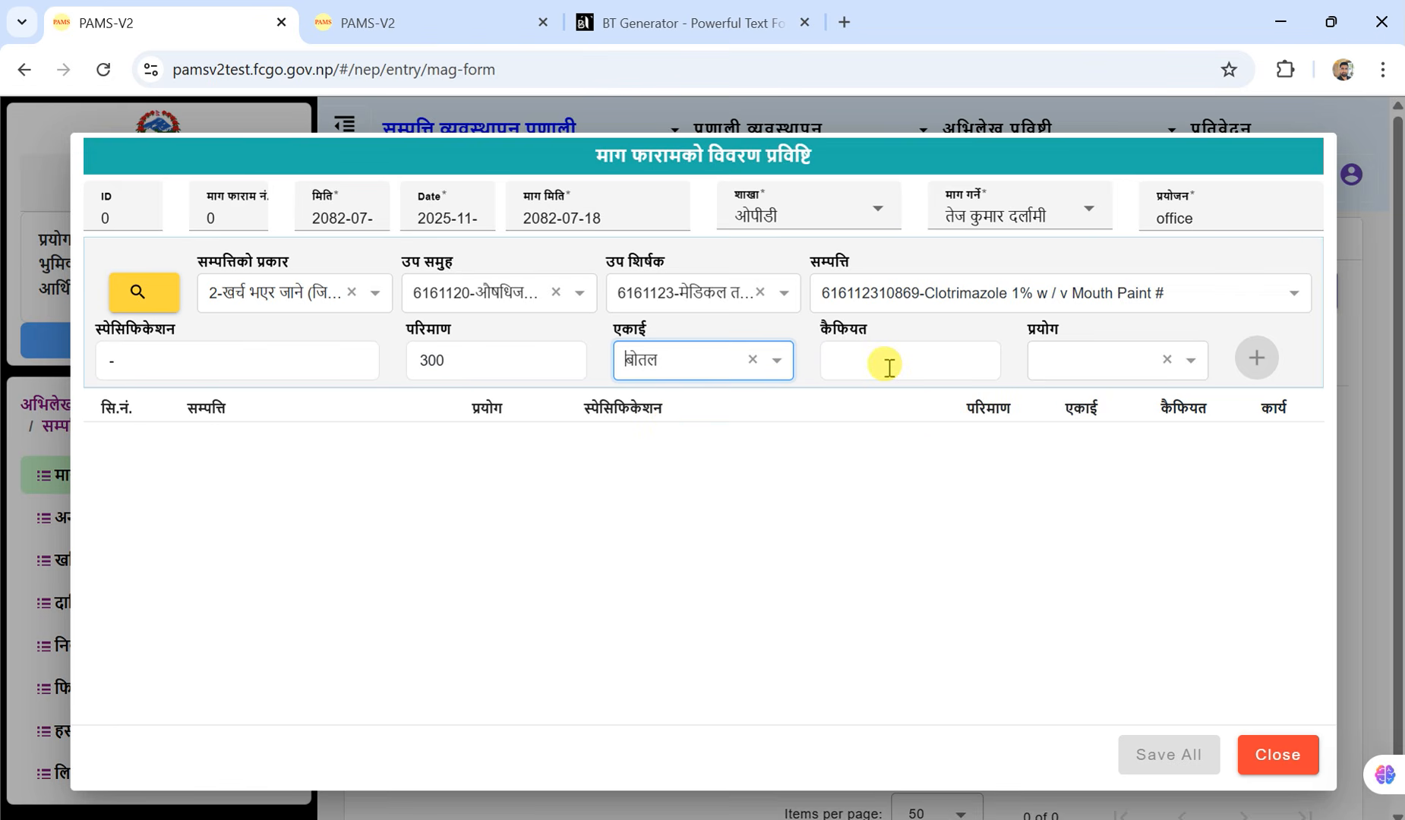
pyautogui.click(1189, 365)
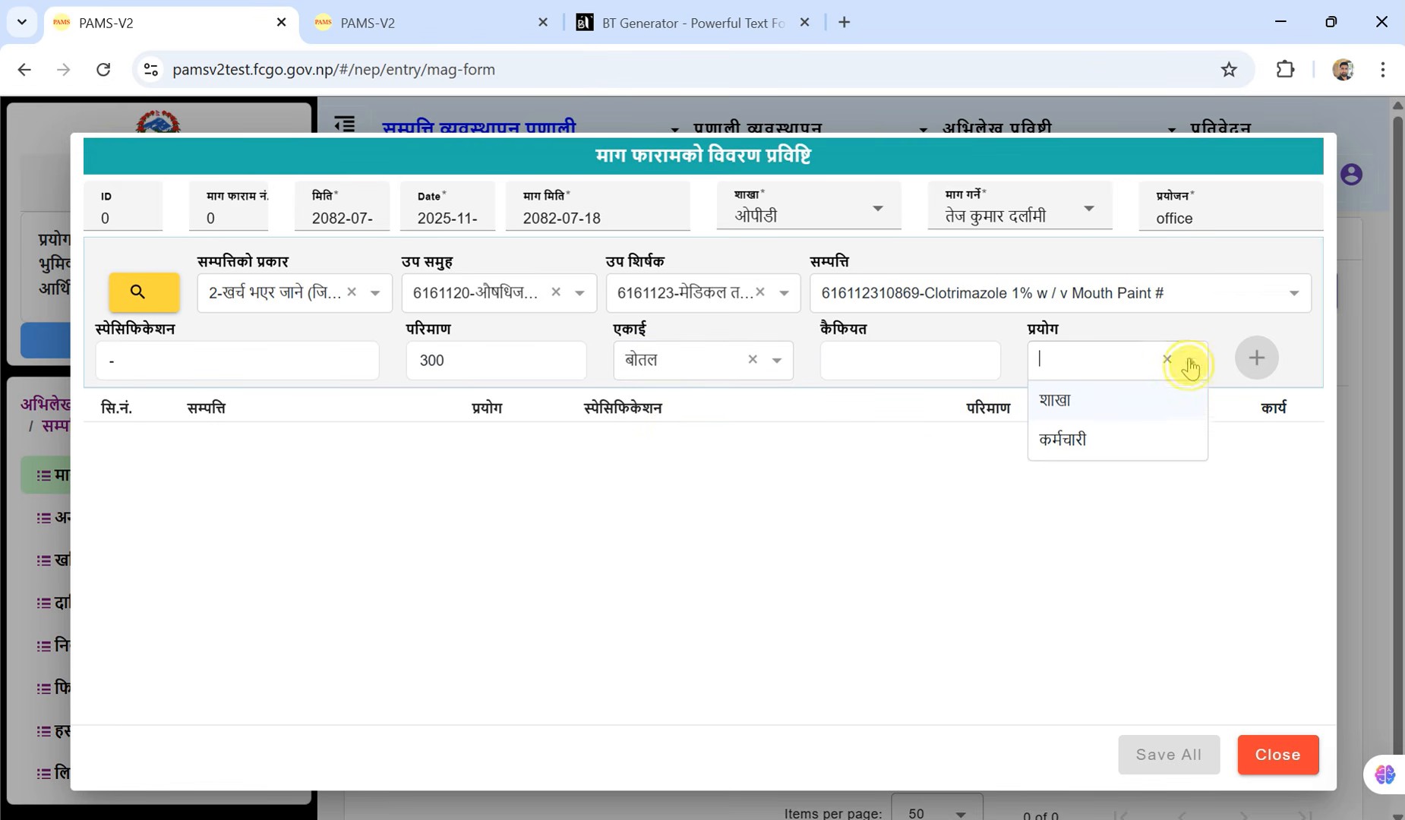
pyautogui.click(1066, 411)
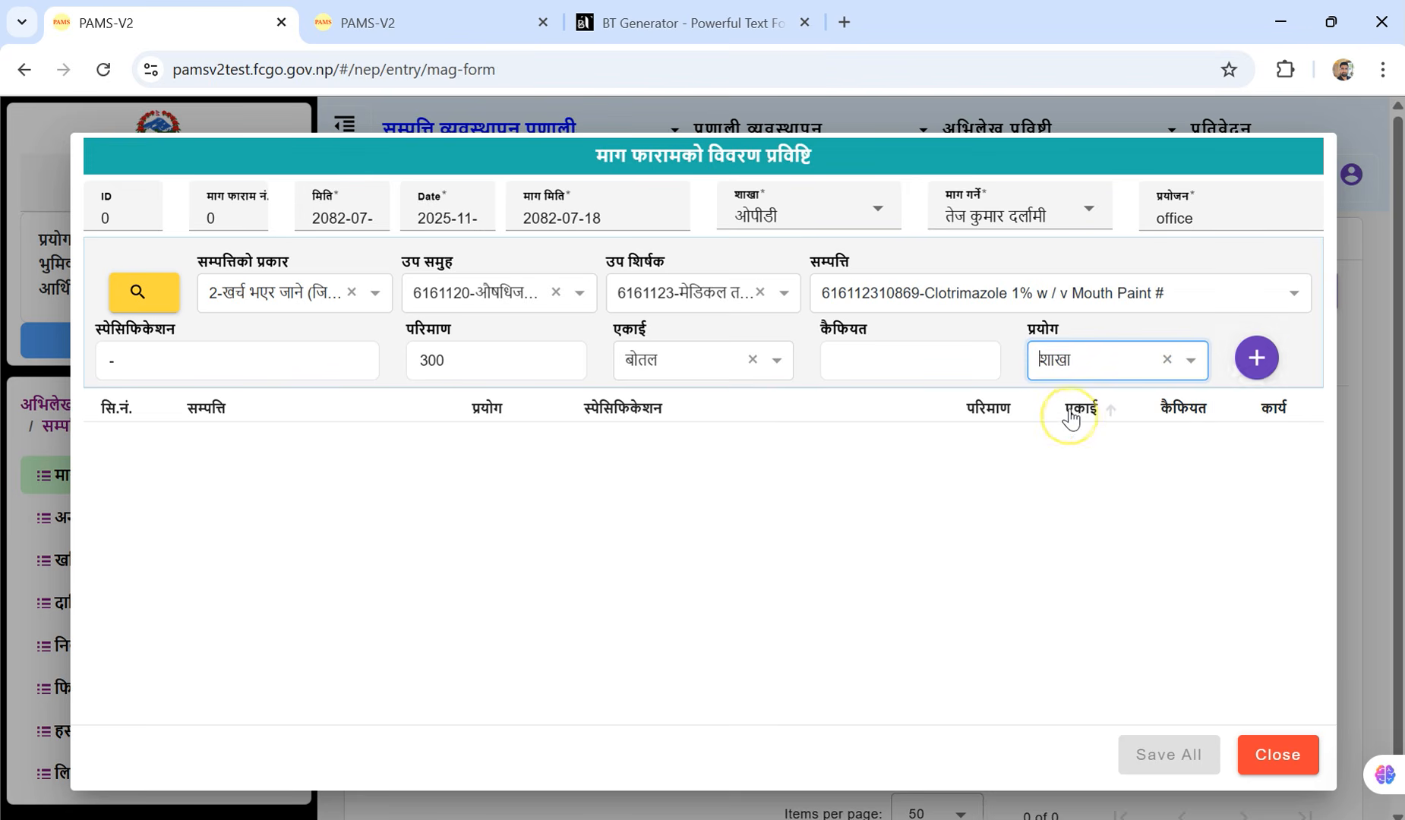
pyautogui.click(1256, 369)
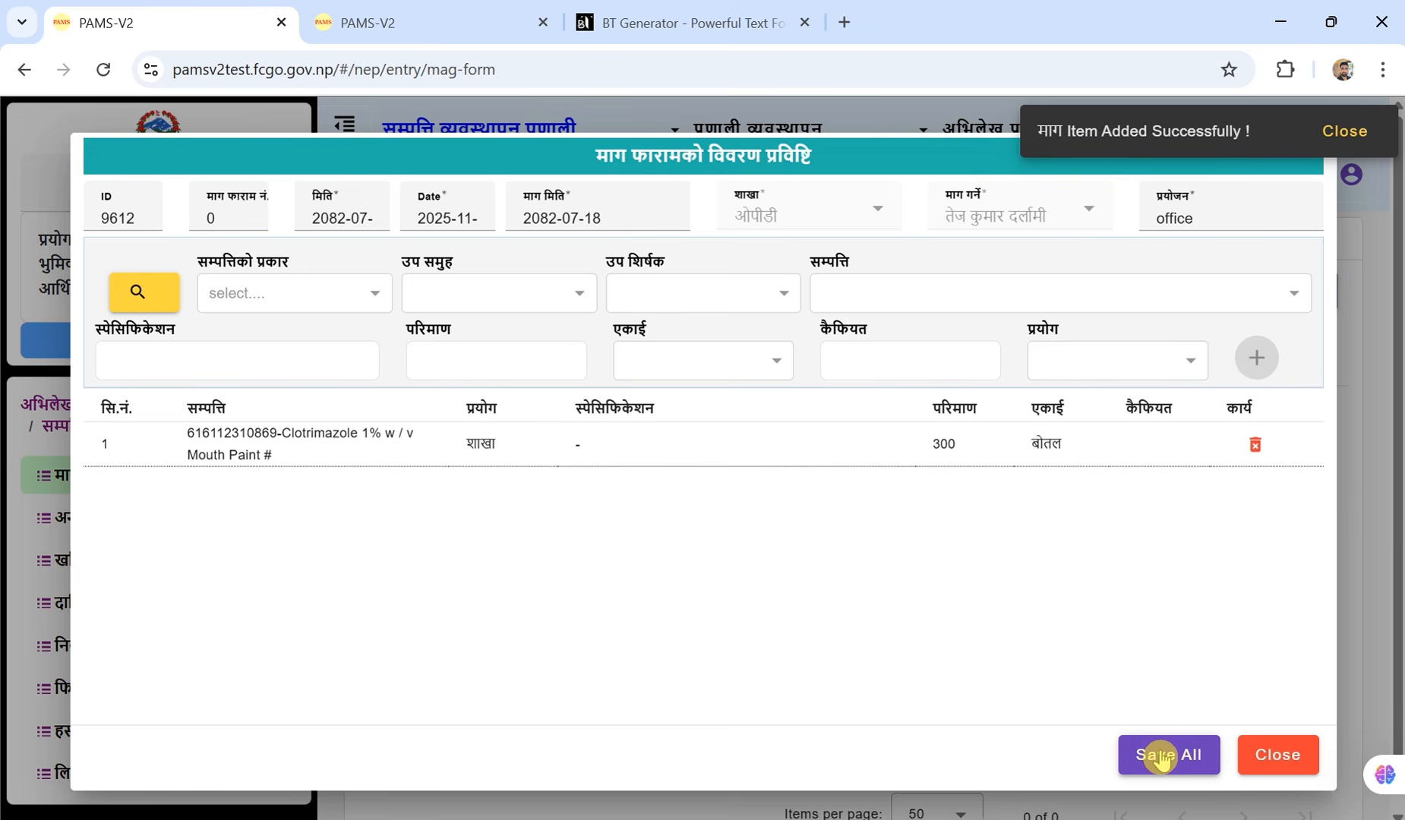
# Save the ओपीडी demand form with all its added items
pyautogui.click(1159, 756)
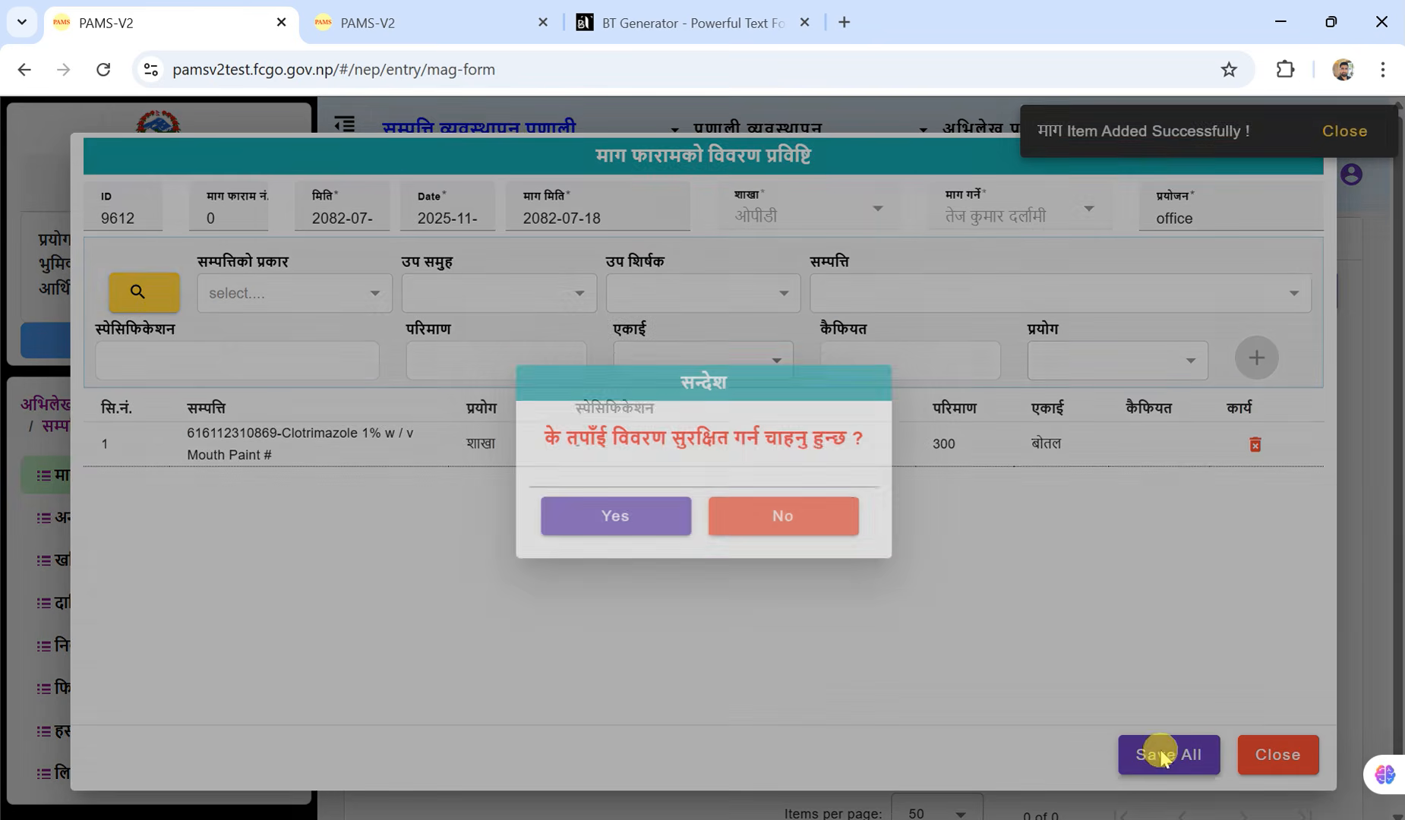
pyautogui.click(642, 515)
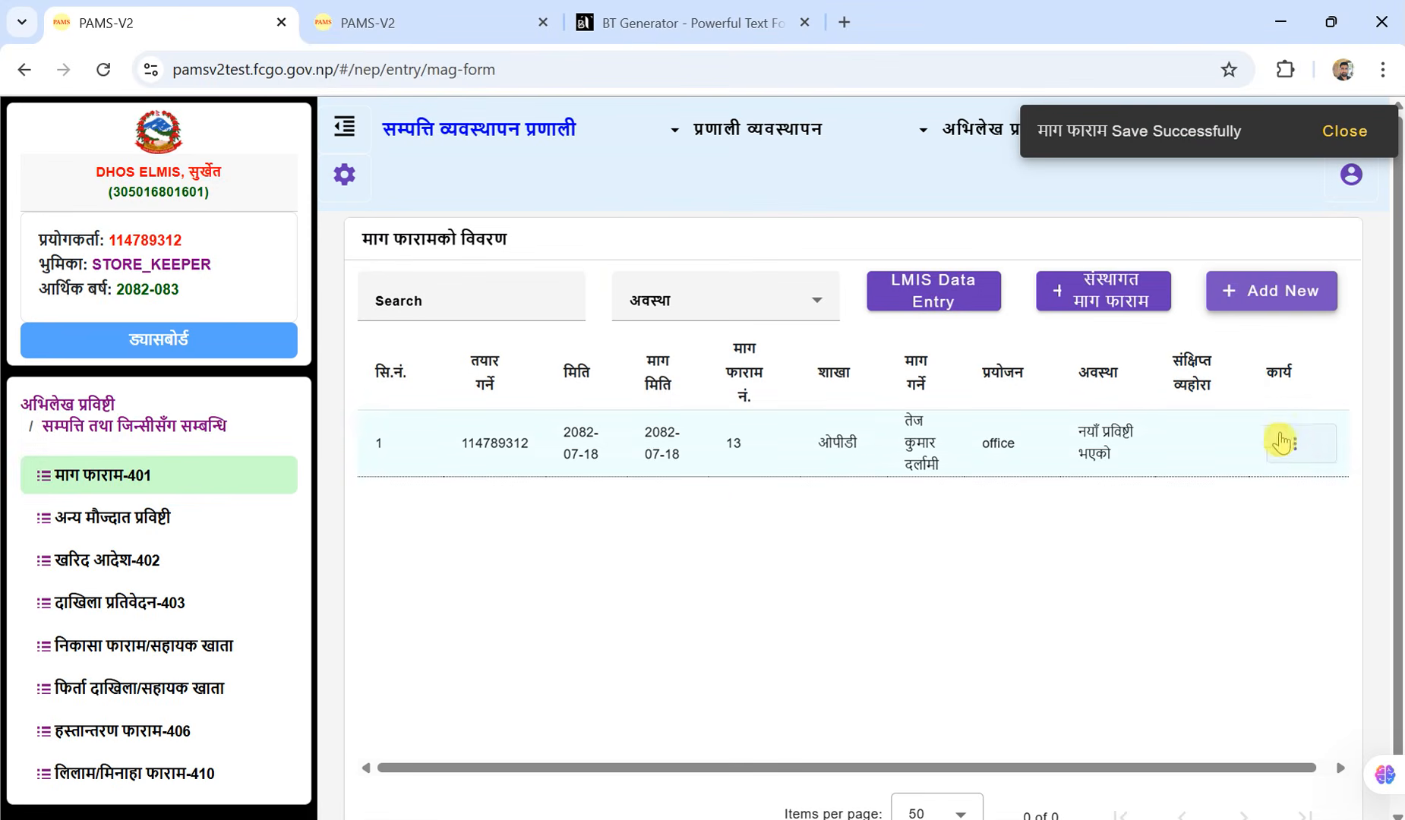
# Forward the saved demand to the first listed 6-स्वीकृतकर्ता in अन्तरसरकारी वित्त हस्तान्तरण शाखा, with संक्षिप्त व्यहोरा For Approval
pyautogui.click(1294, 454)
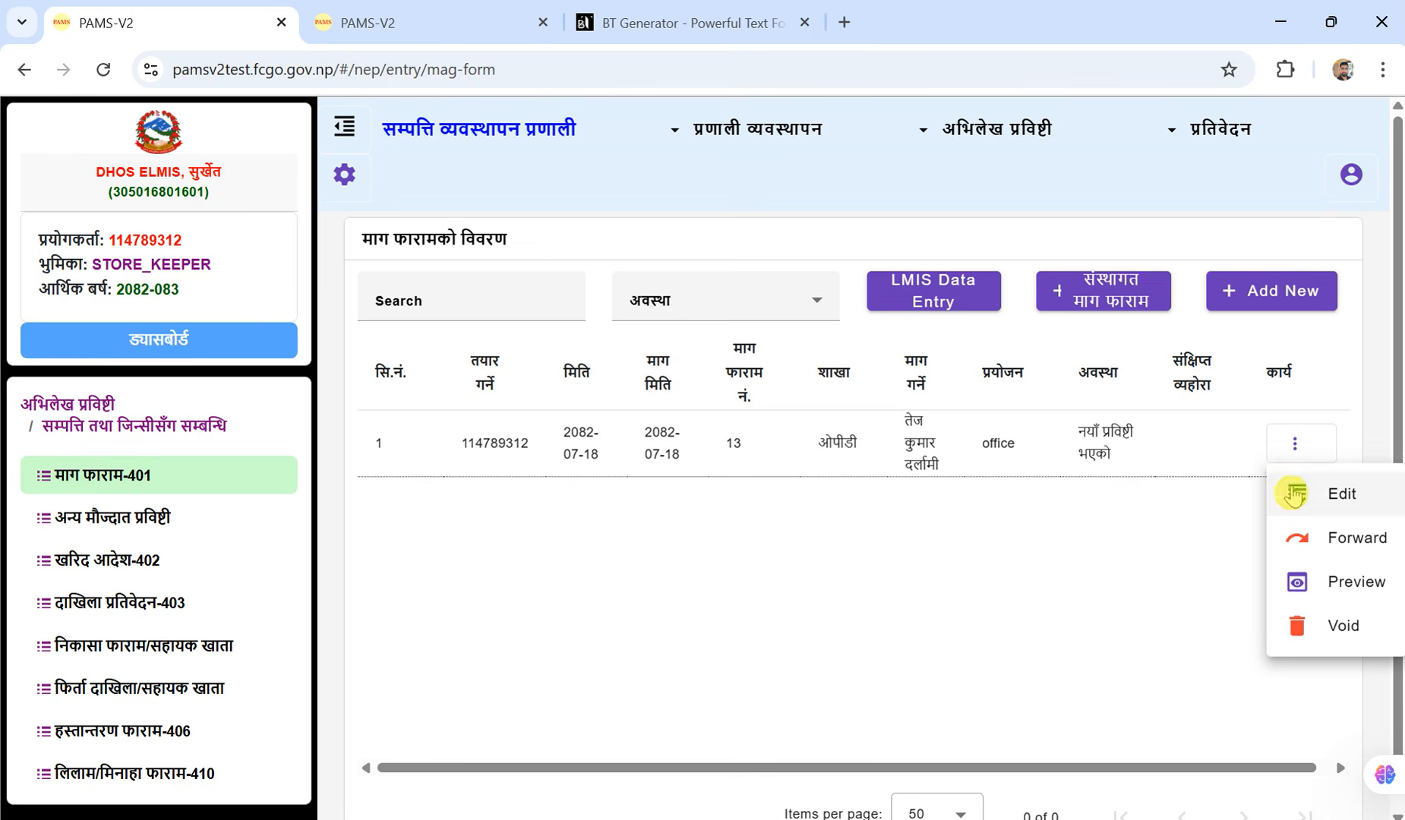
pyautogui.click(1356, 540)
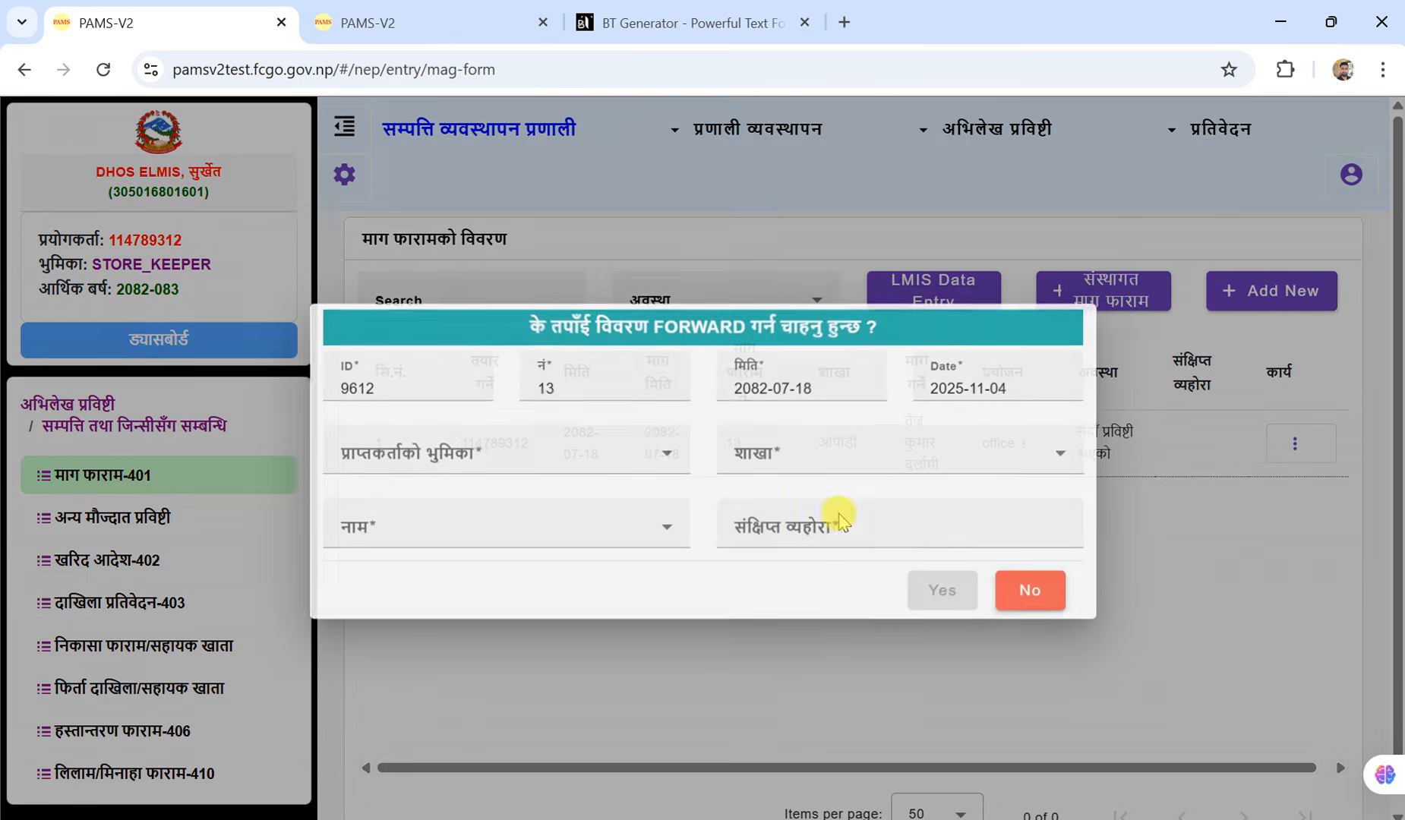
pyautogui.click(659, 455)
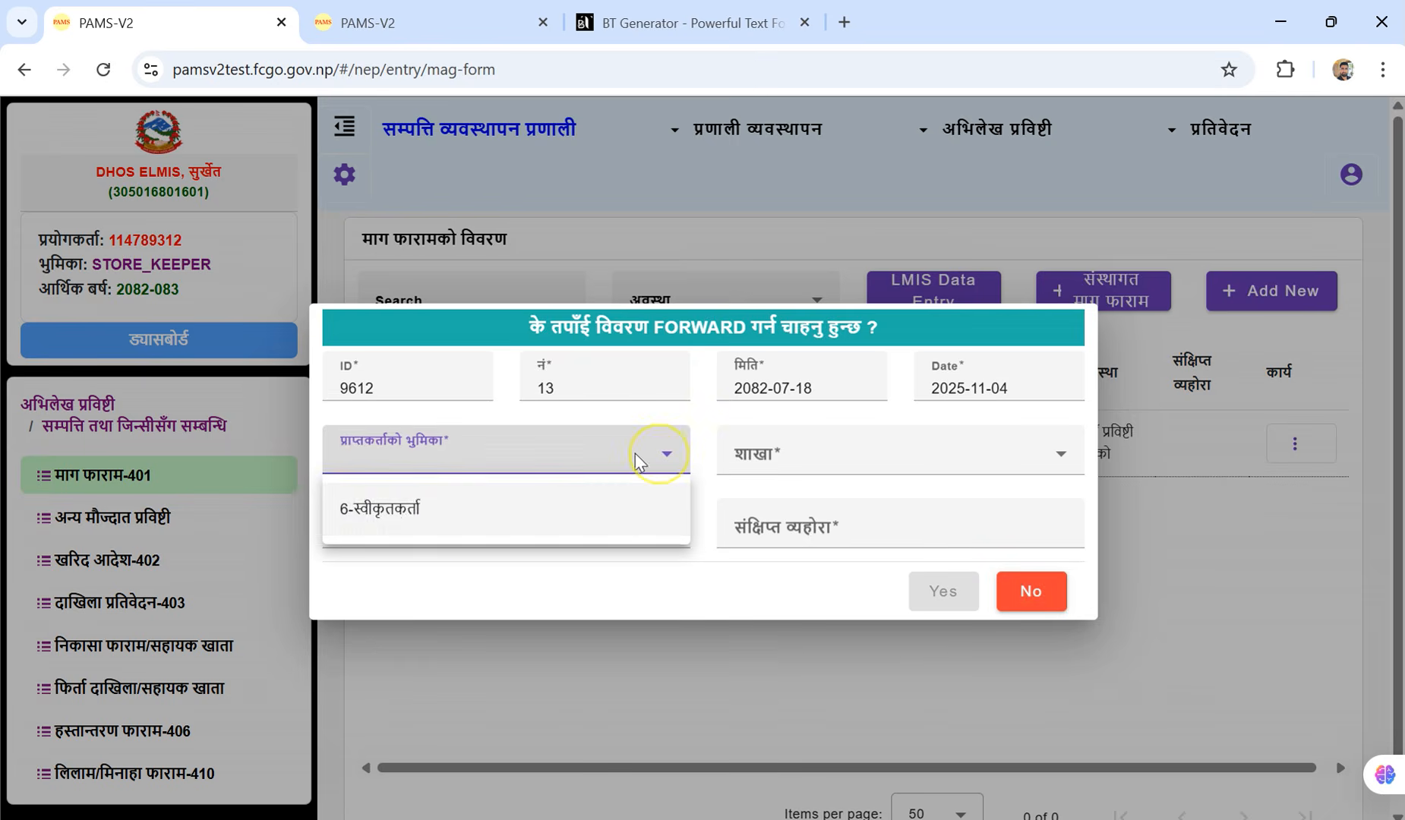
pyautogui.click(430, 510)
pyautogui.click(966, 465)
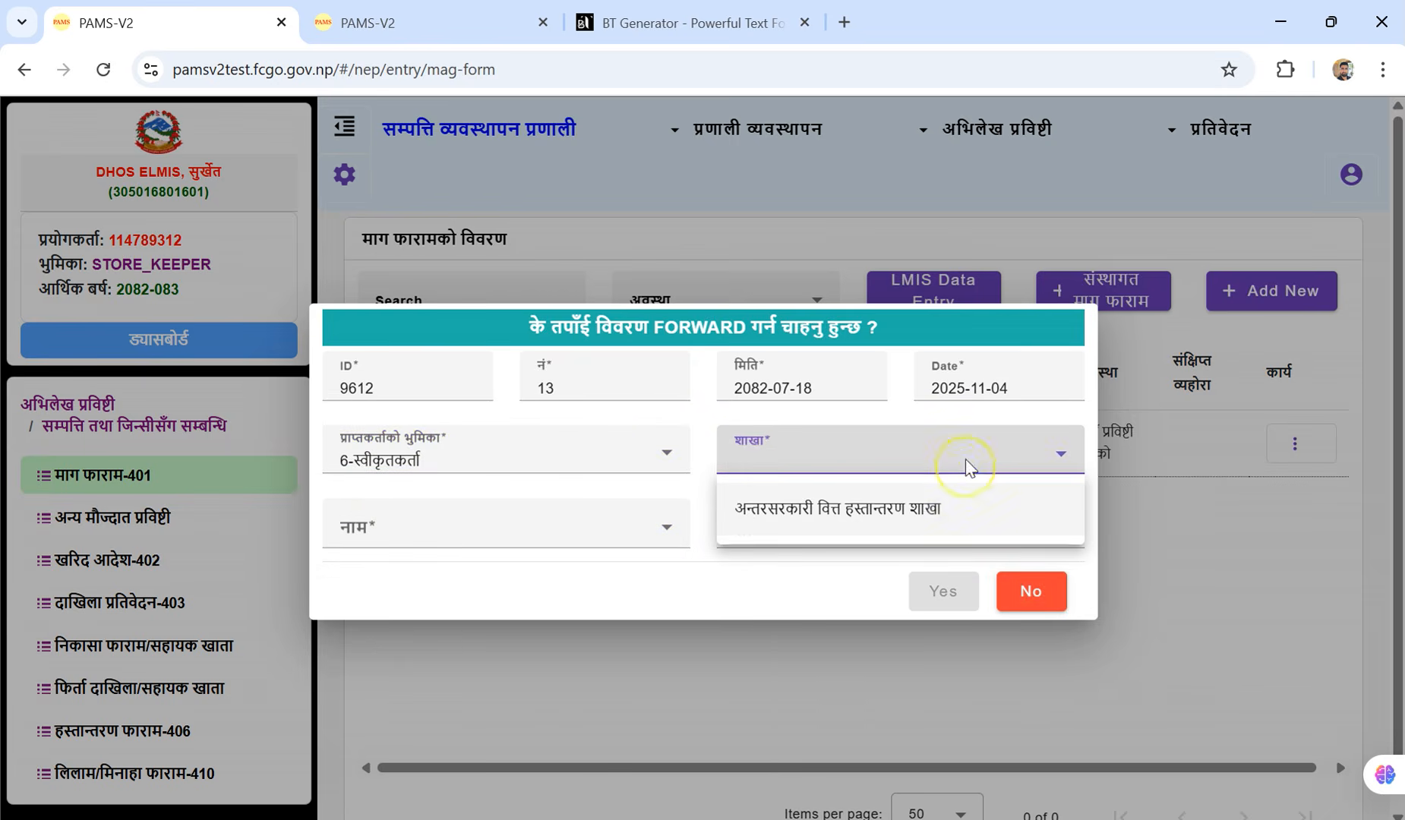
pyautogui.click(814, 523)
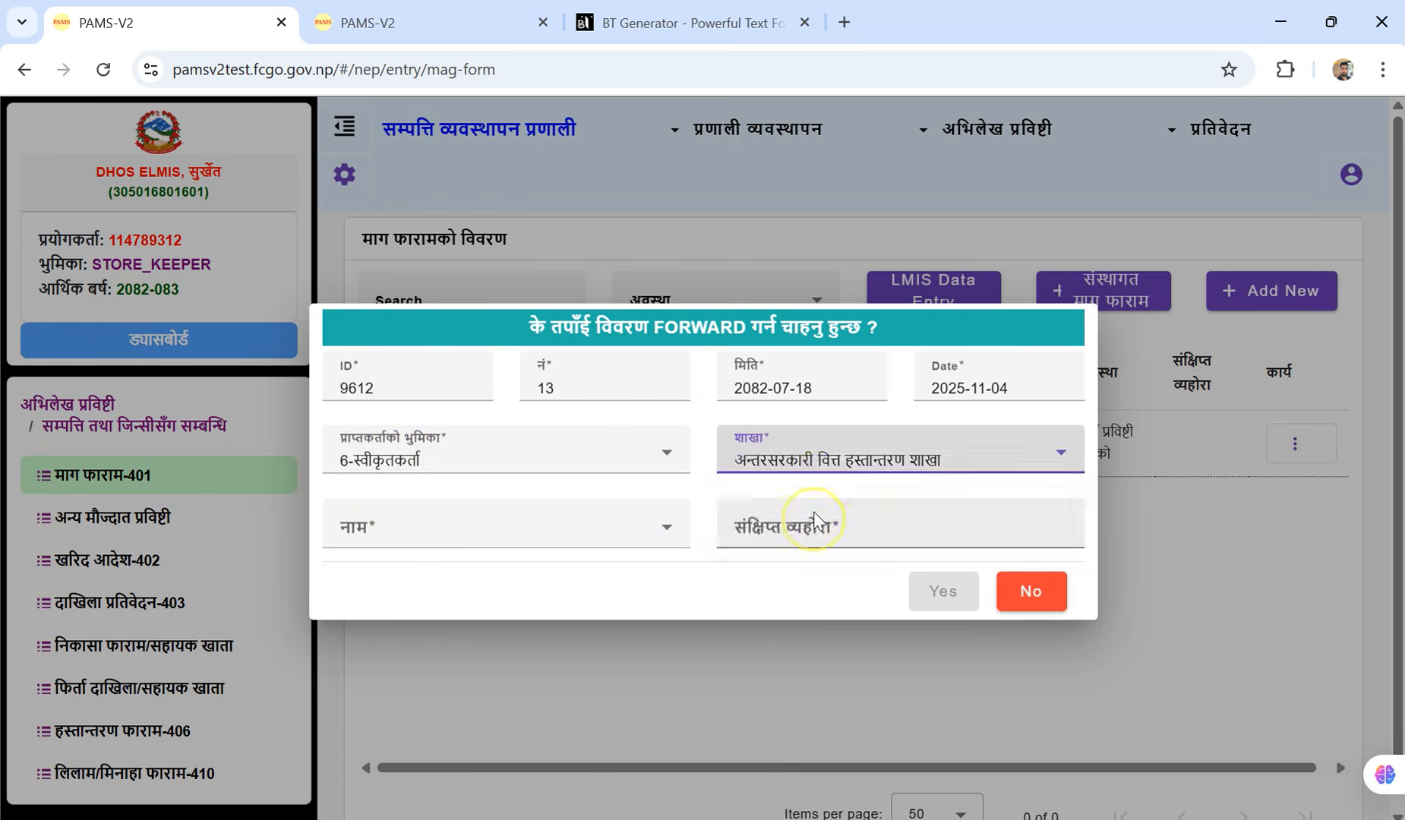
pyautogui.click(662, 542)
pyautogui.click(454, 581)
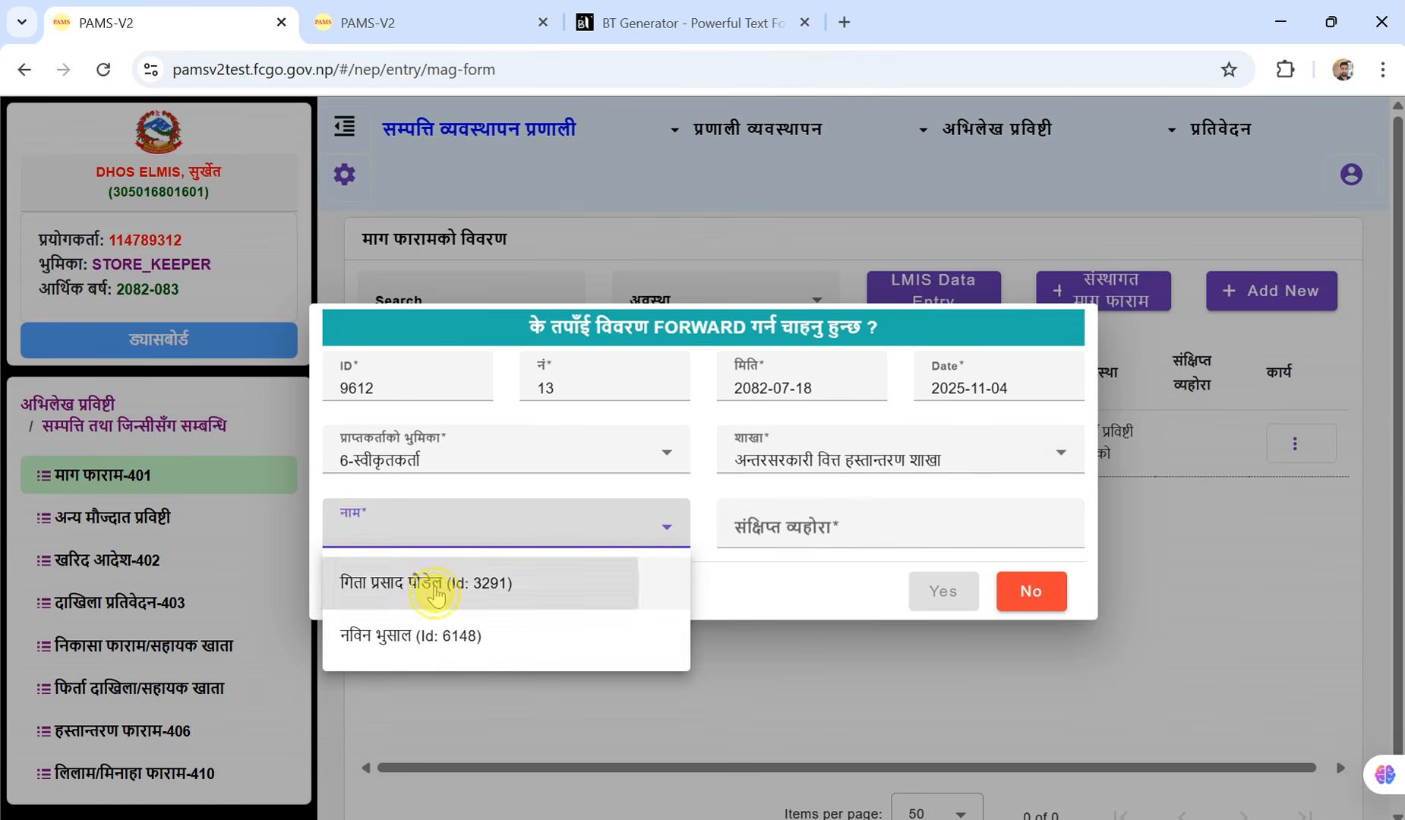
pyautogui.click(911, 535)
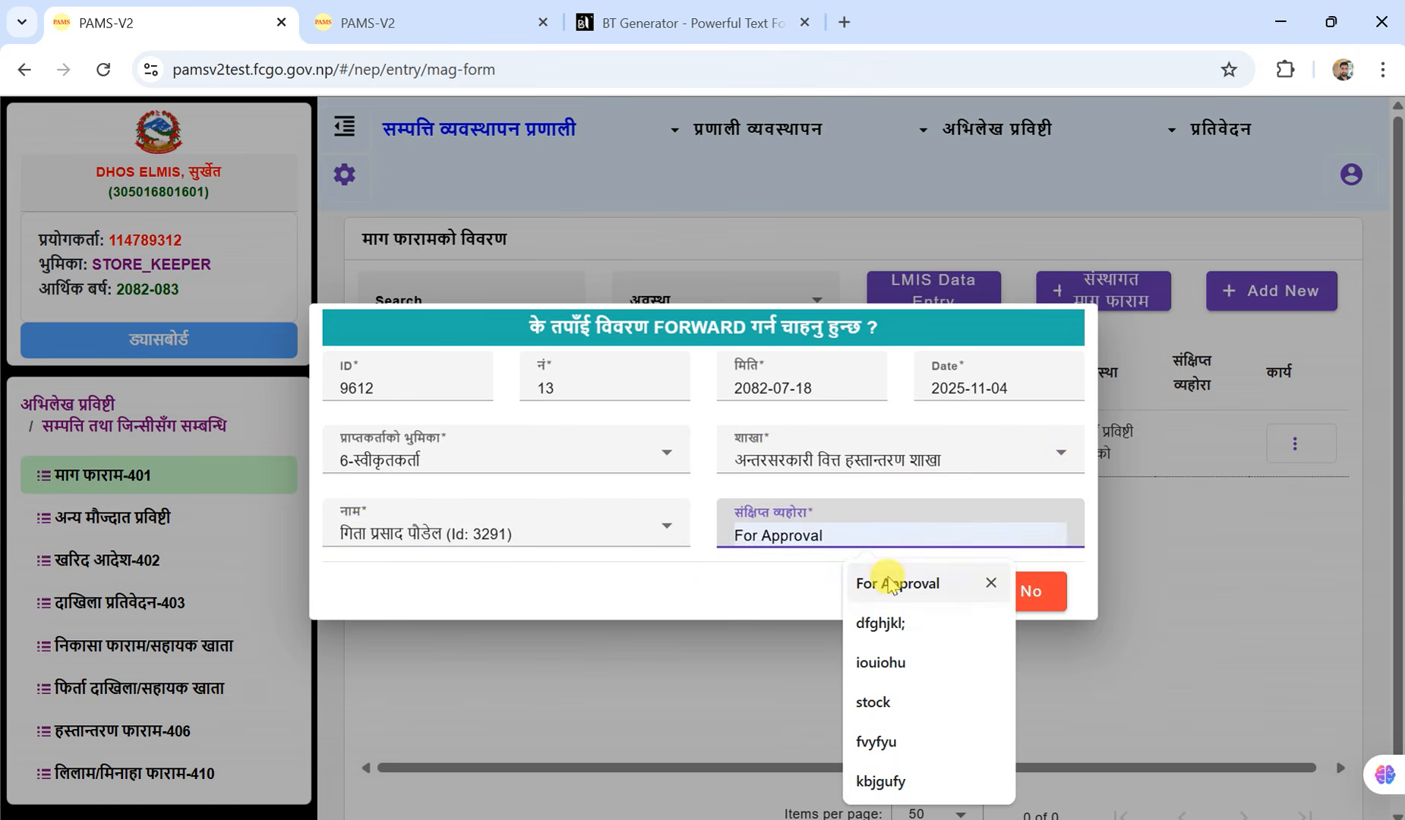
pyautogui.click(894, 575)
pyautogui.click(942, 593)
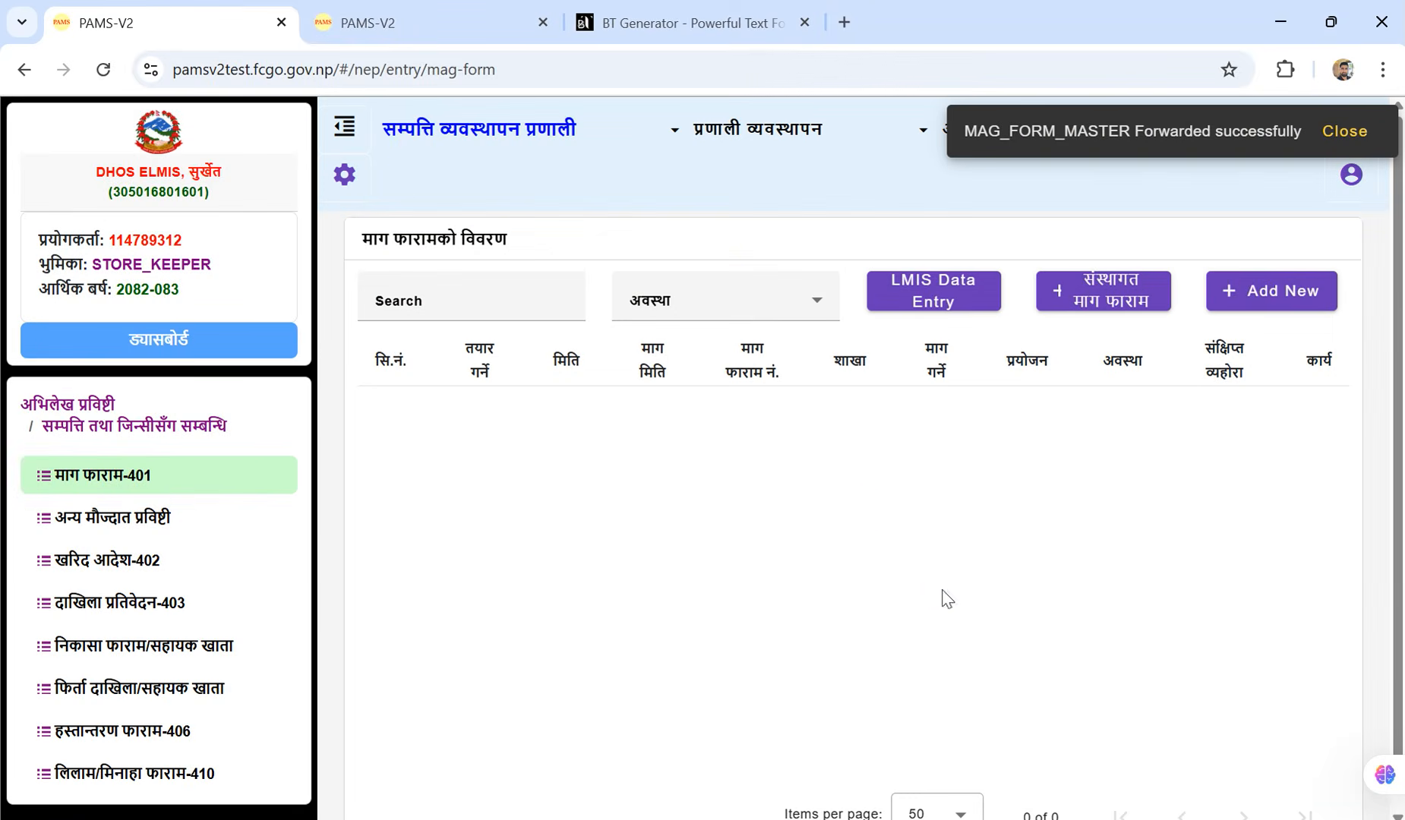
# Switch to the APPROVER session, open the received माग फाराम requests from the dashboard and list them with अवस्था सबै
pyautogui.click(422, 27)
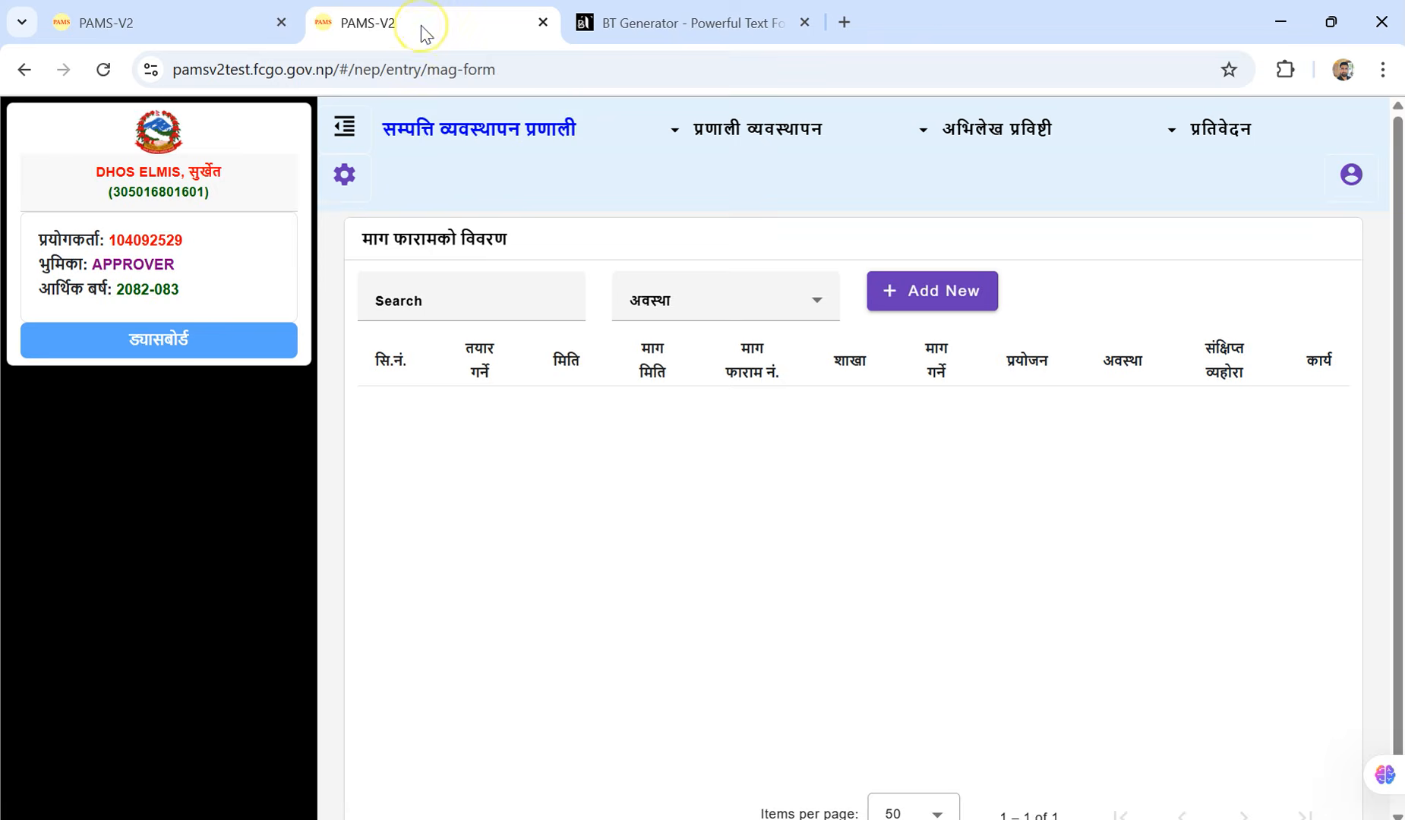
pyautogui.click(165, 351)
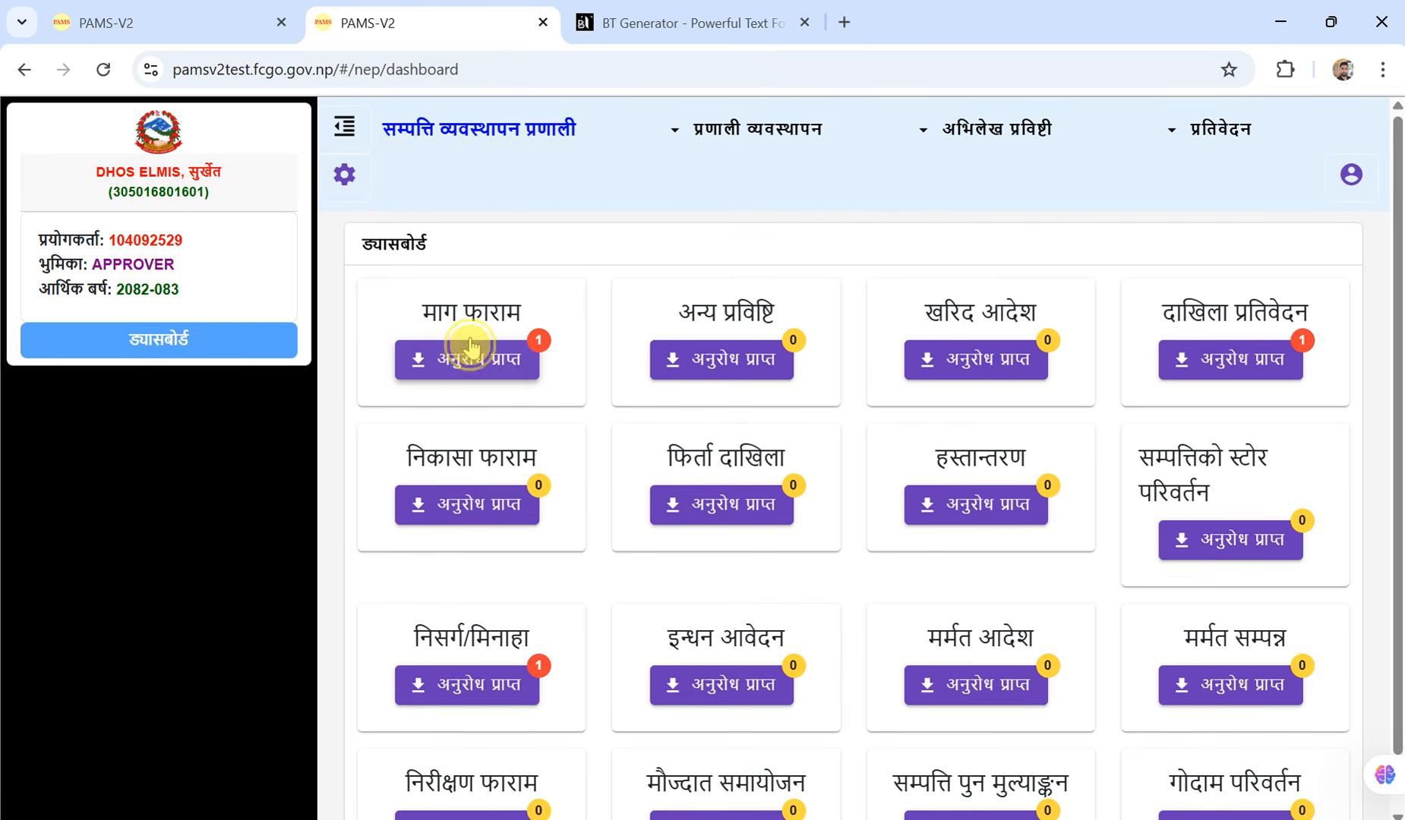
pyautogui.click(410, 355)
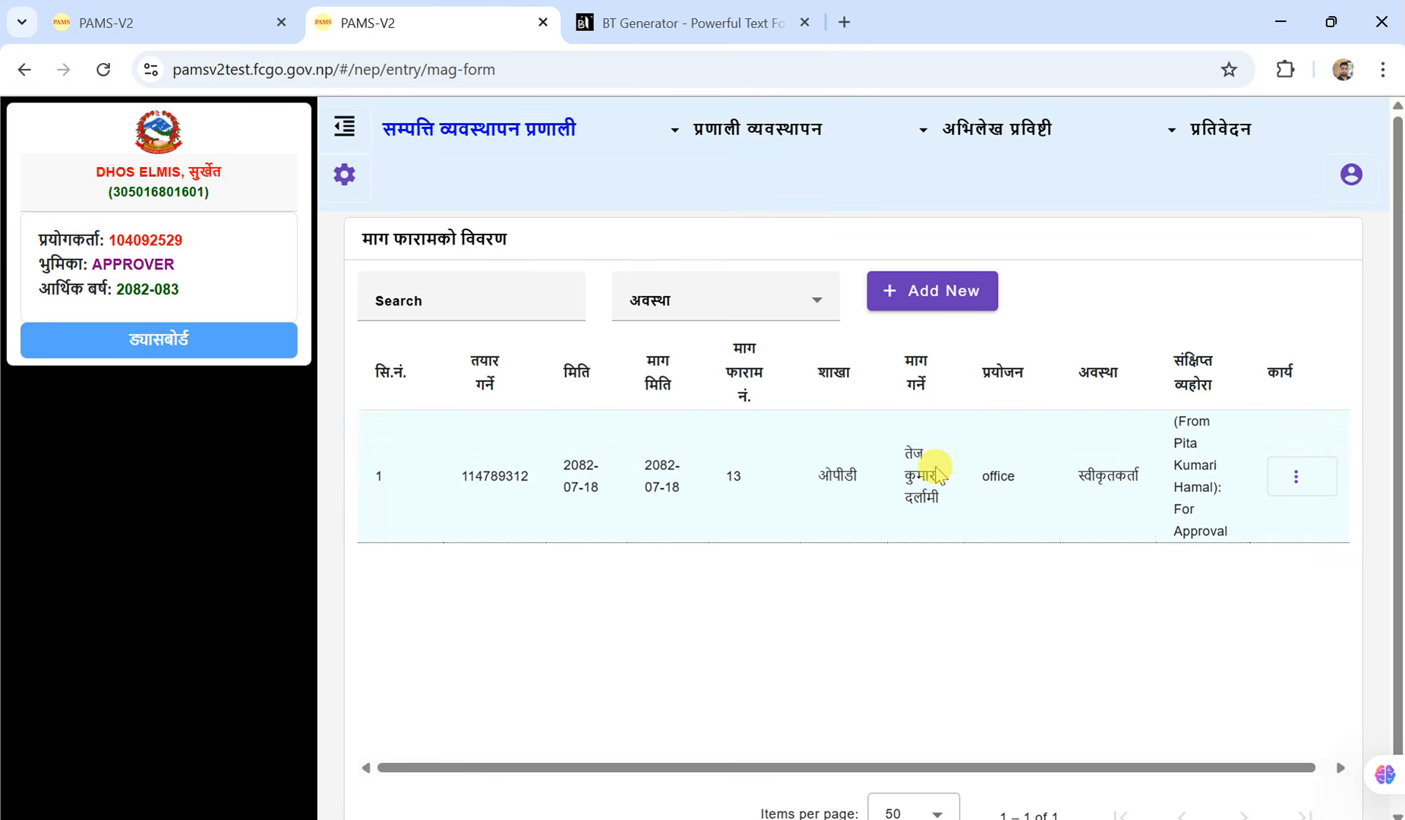
pyautogui.click(816, 313)
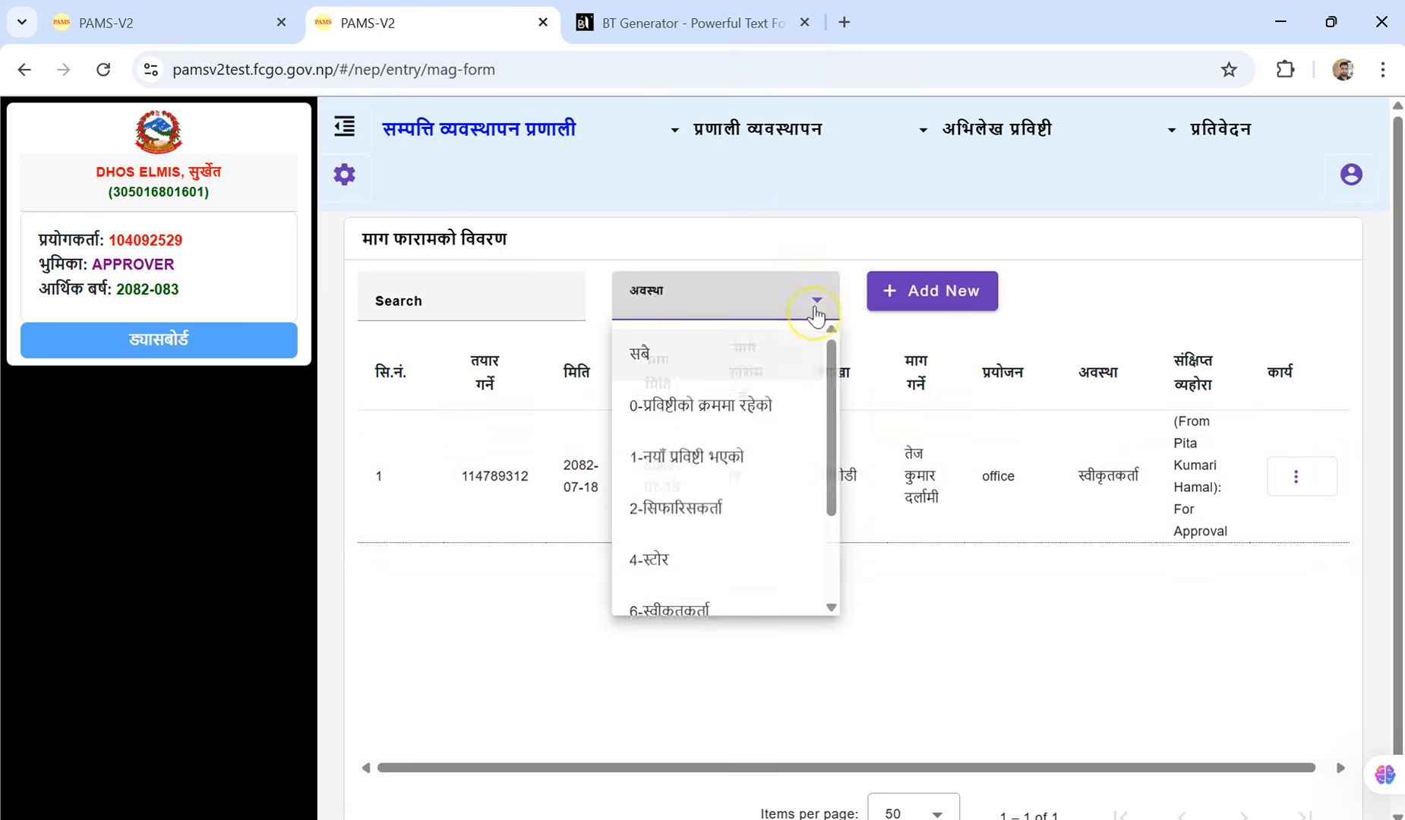
pyautogui.click(718, 356)
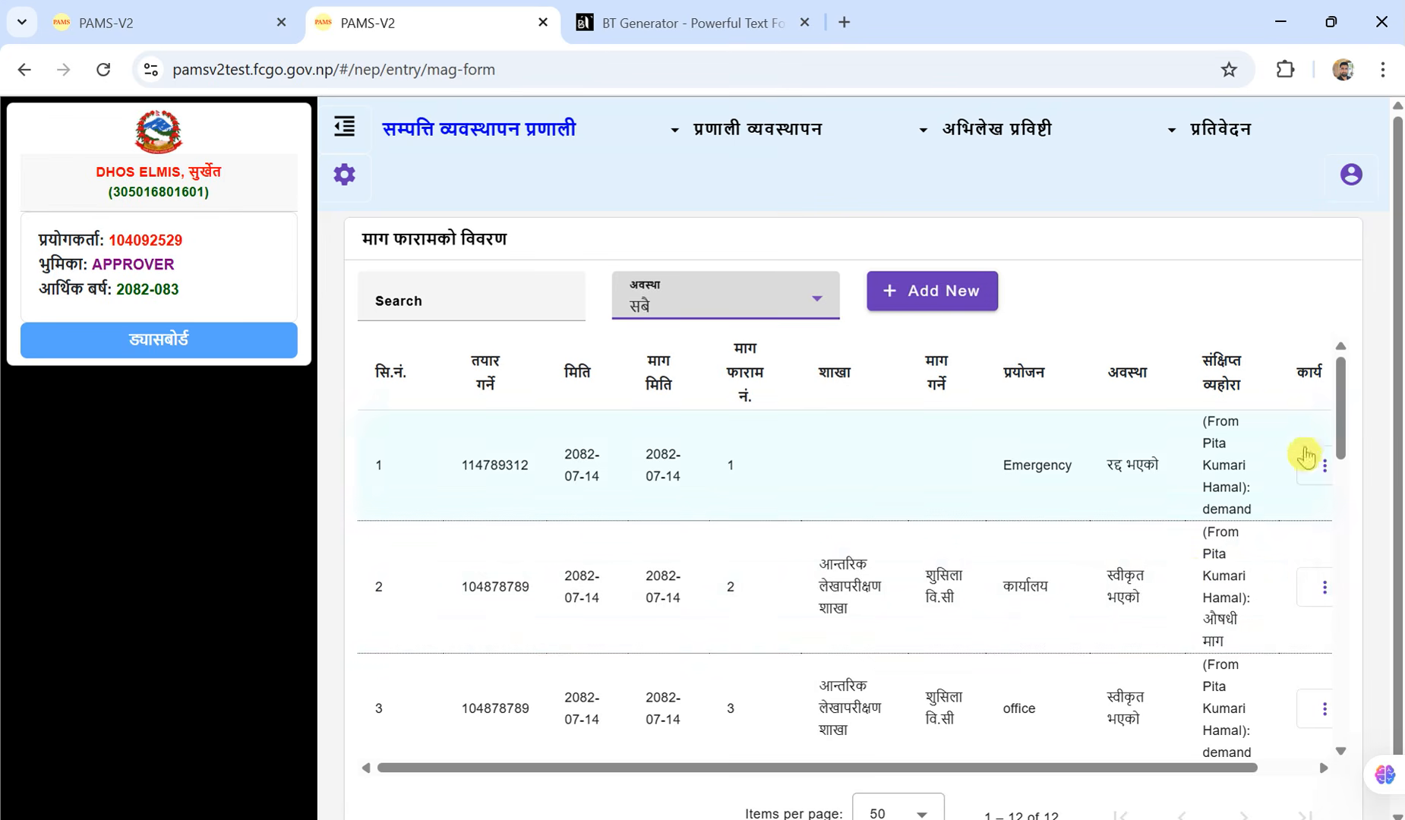
pyautogui.moveTo(1341, 416); pyautogui.dragTo(1370, 722)
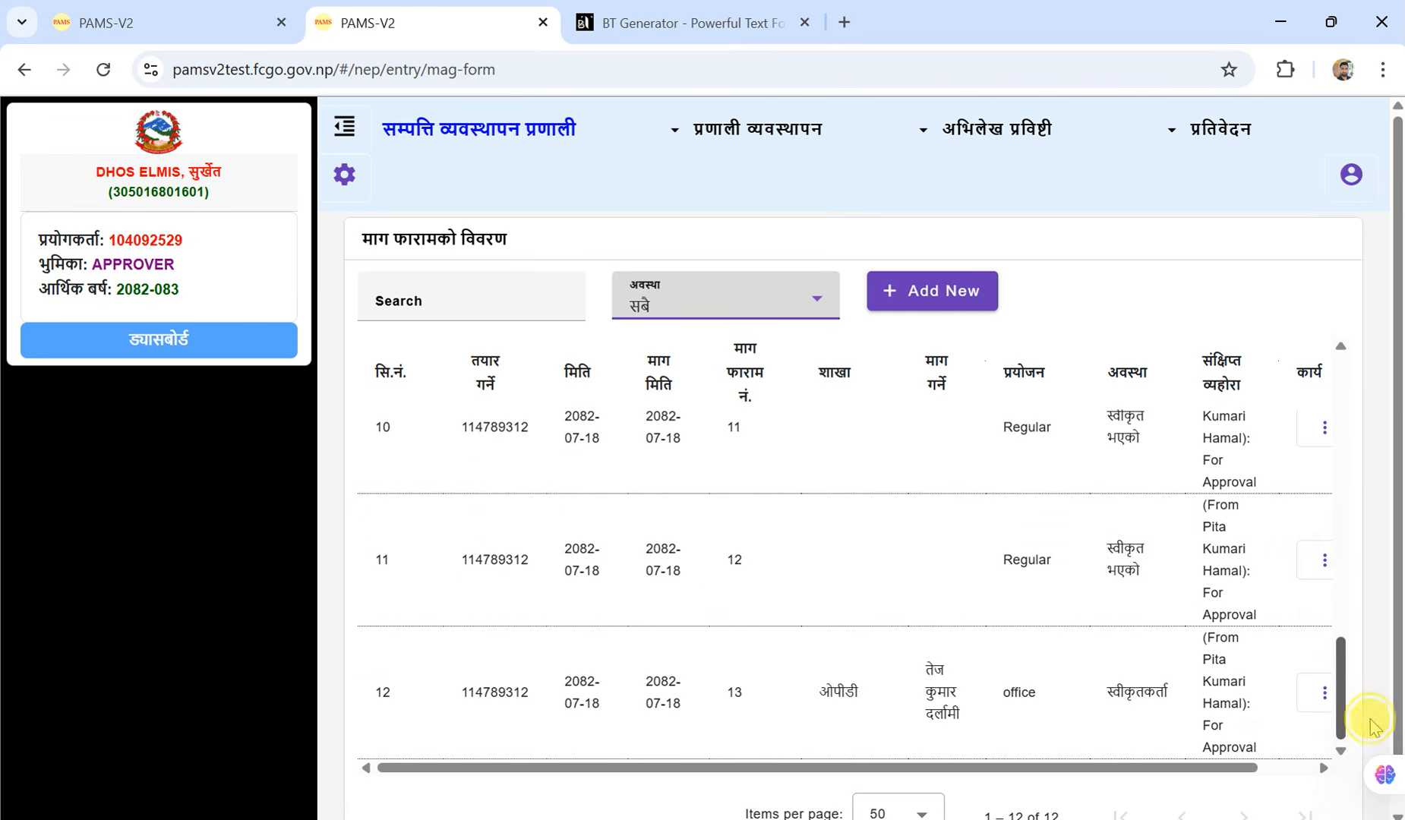
pyautogui.moveTo(1249, 769); pyautogui.dragTo(1308, 769)
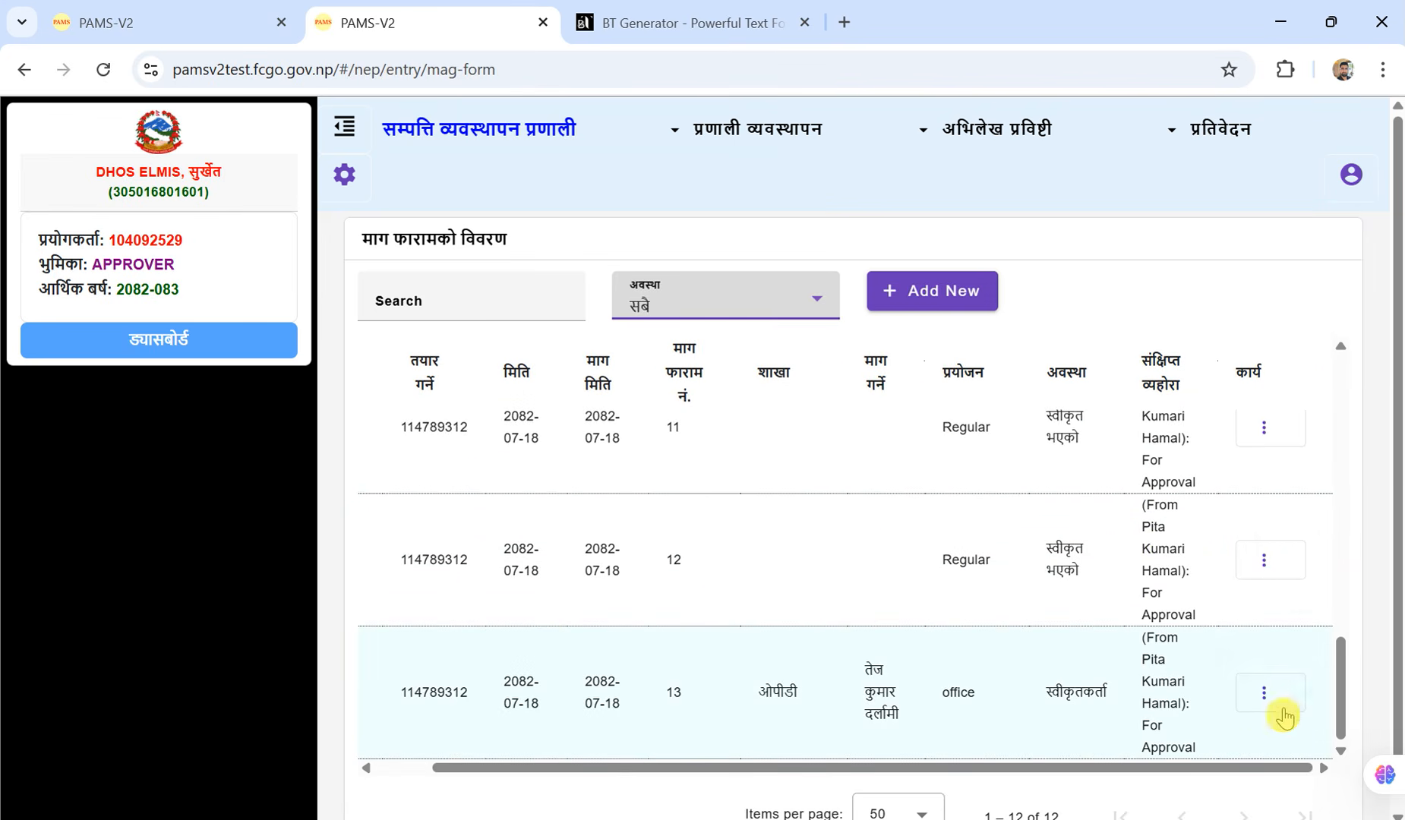
# Approve the ओपीडी demand form with स्वीकृत परिमाण 250 for Clotrimazole 1% w / v Mouth Paint #
pyautogui.click(1265, 693)
pyautogui.click(1308, 598)
pyautogui.click(1200, 756)
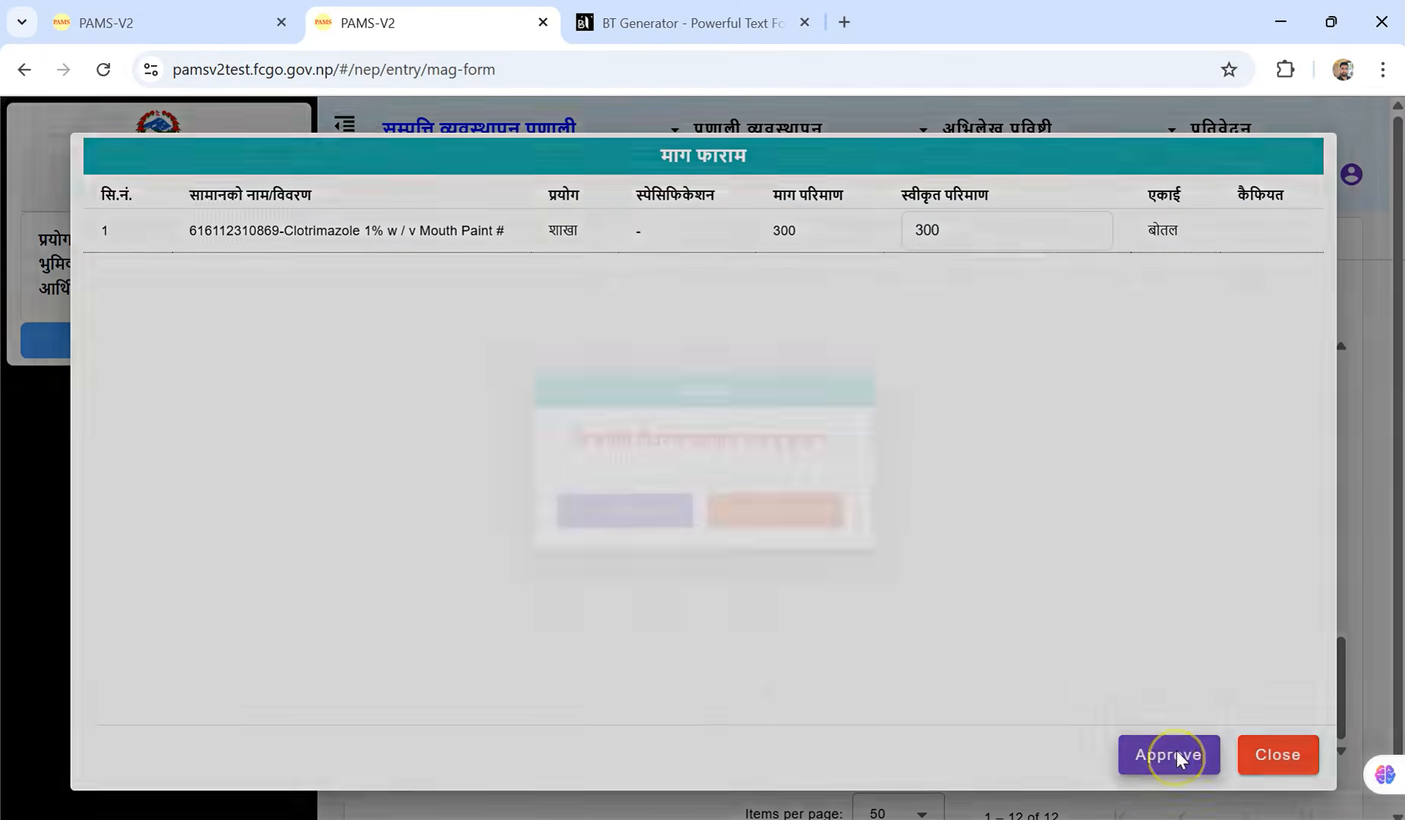
pyautogui.click(790, 521)
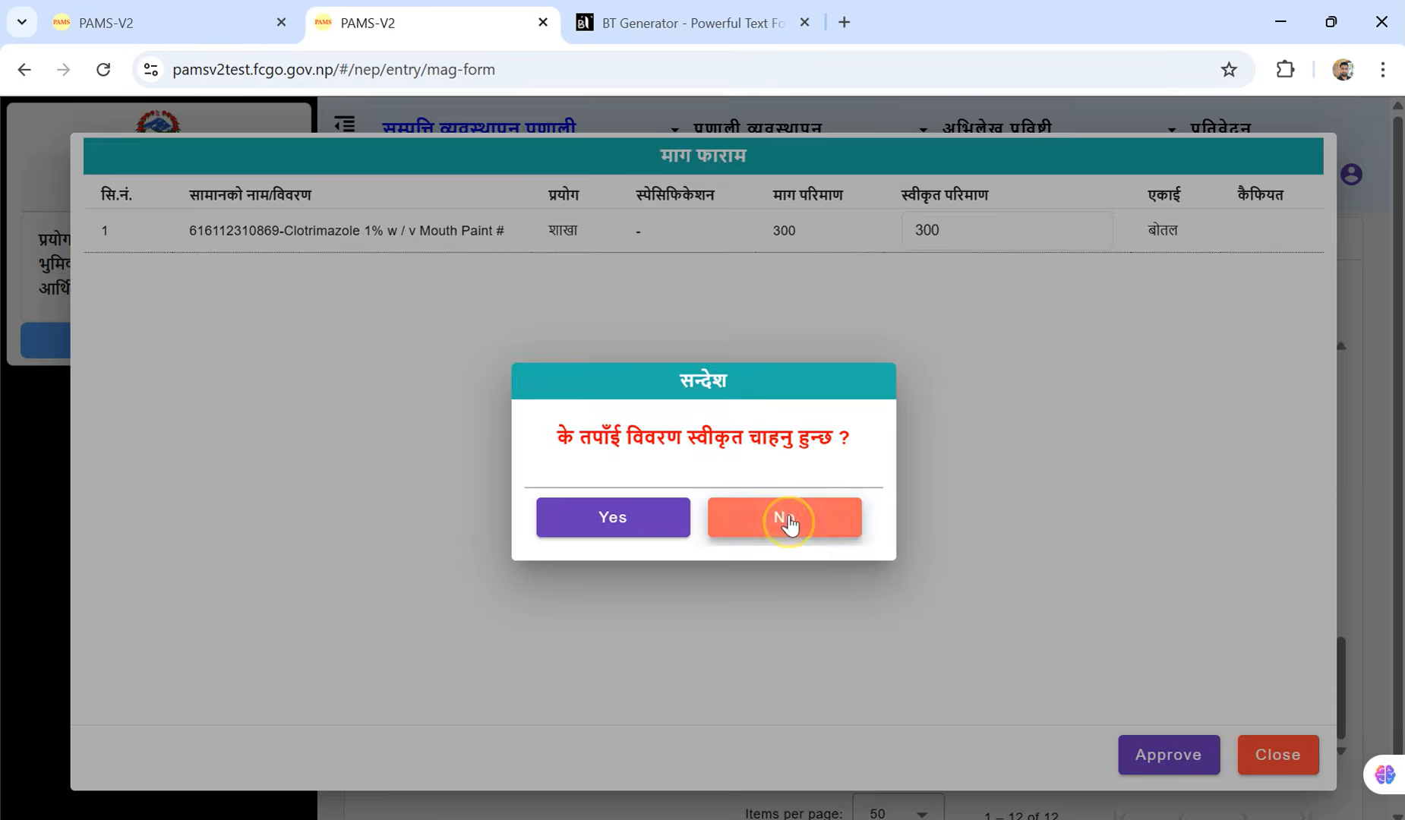
pyautogui.click(954, 231)
pyautogui.press('BackSpace')
pyautogui.press('BackSpace')
pyautogui.write('250')
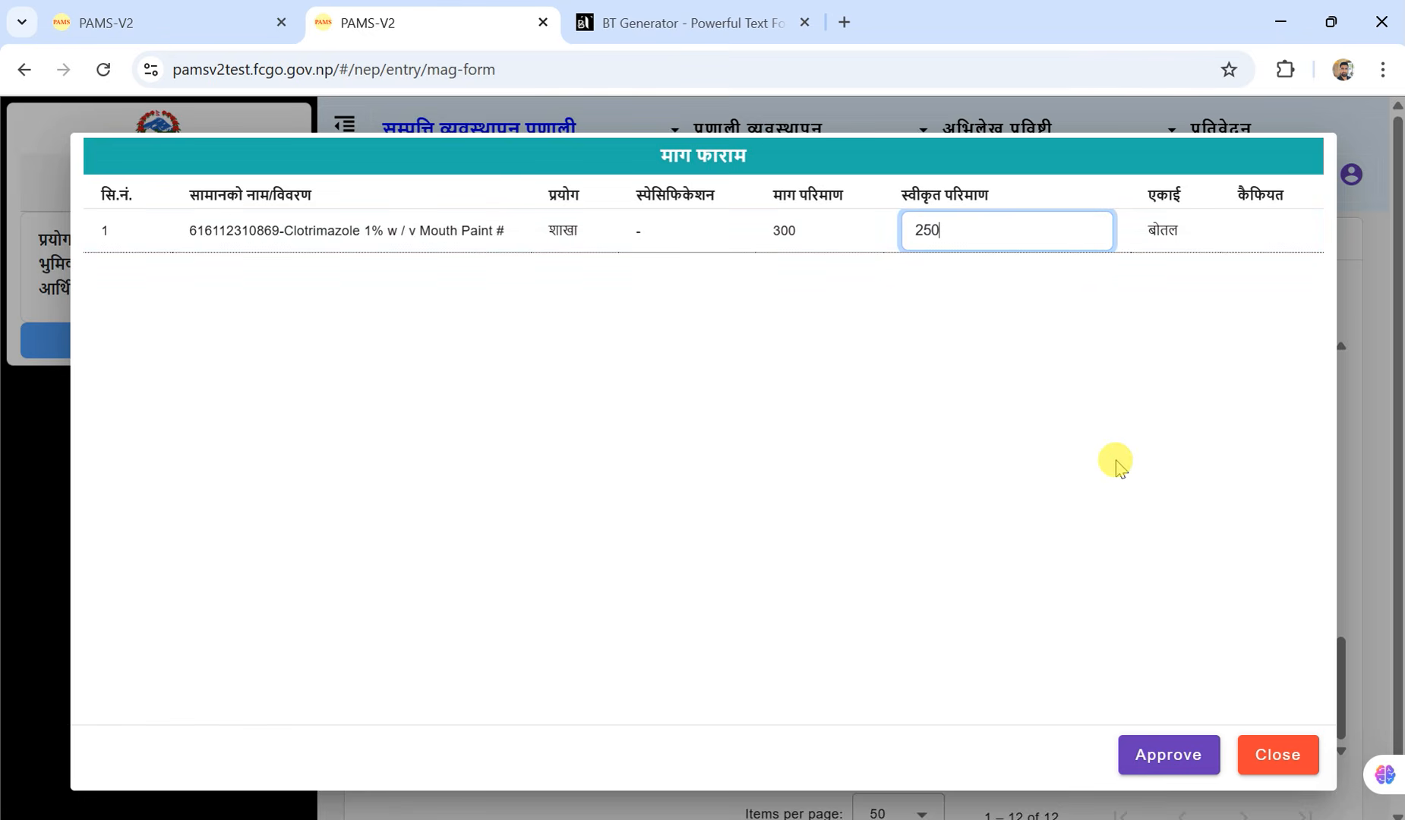
pyautogui.click(1164, 759)
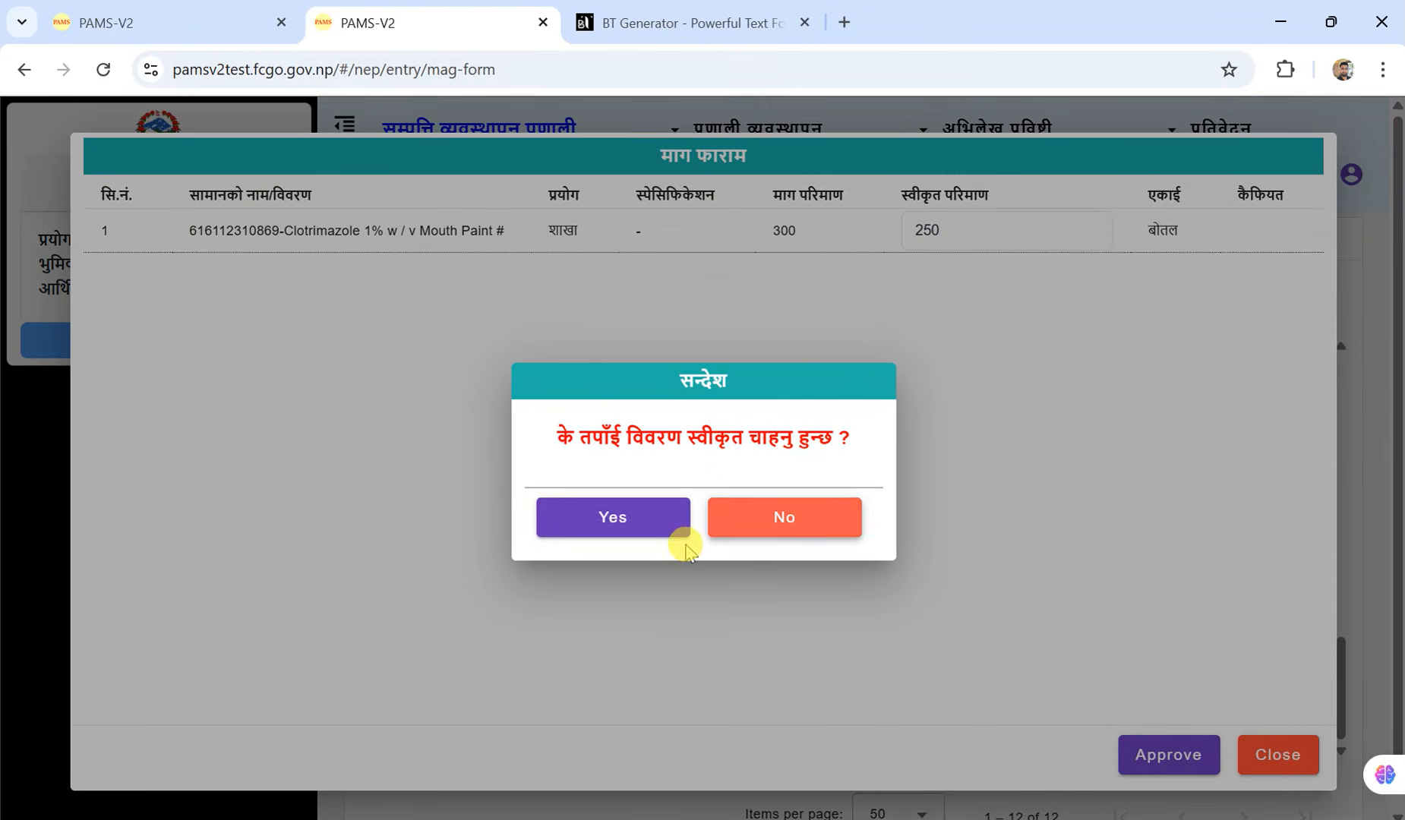
pyautogui.click(644, 522)
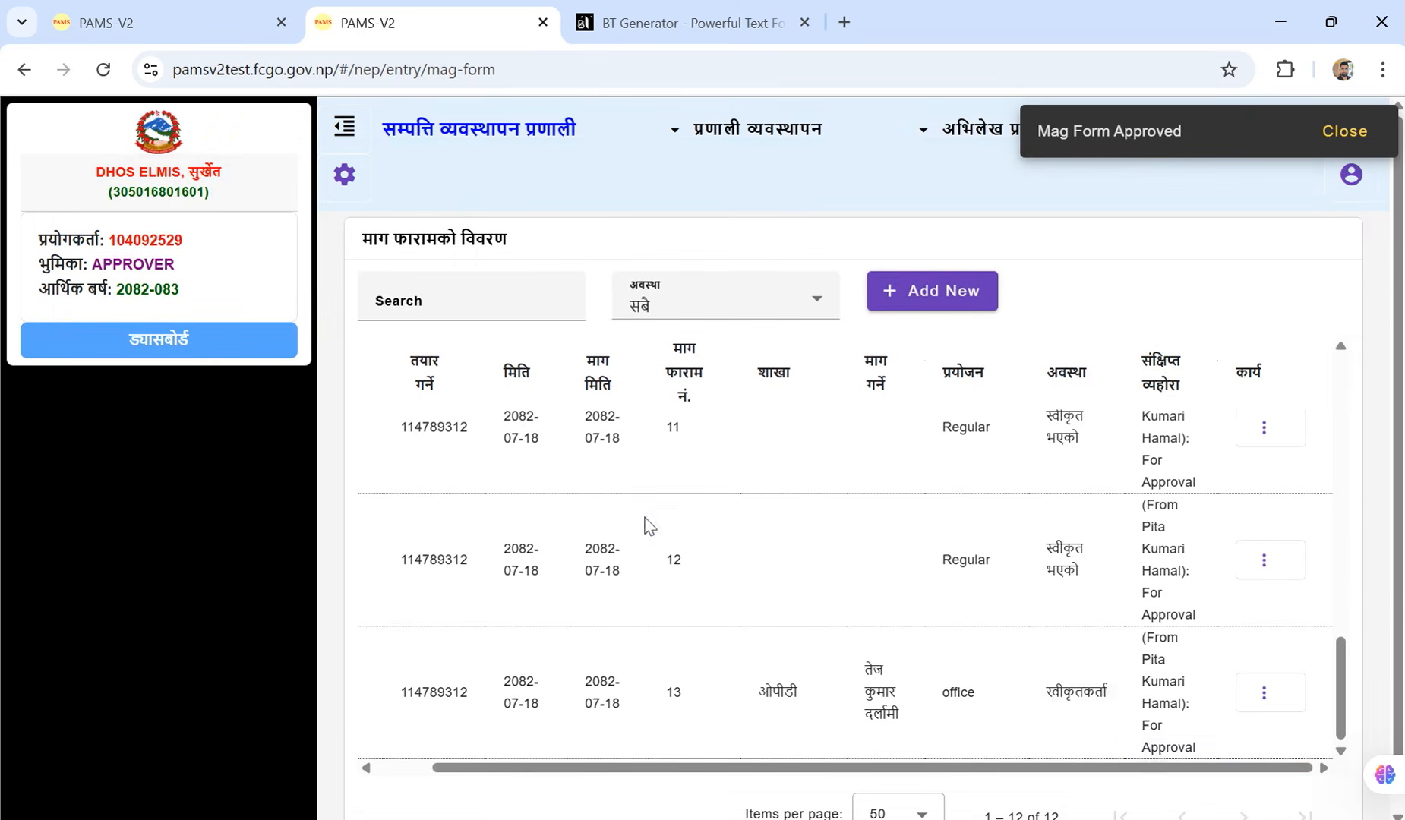
# Return to the STORE_KEEPER session, filter माग फाराम-401 by 7-स्वीकृत भएको and check the actions available for the ओपीडी form
pyautogui.click(181, 18)
pyautogui.click(157, 336)
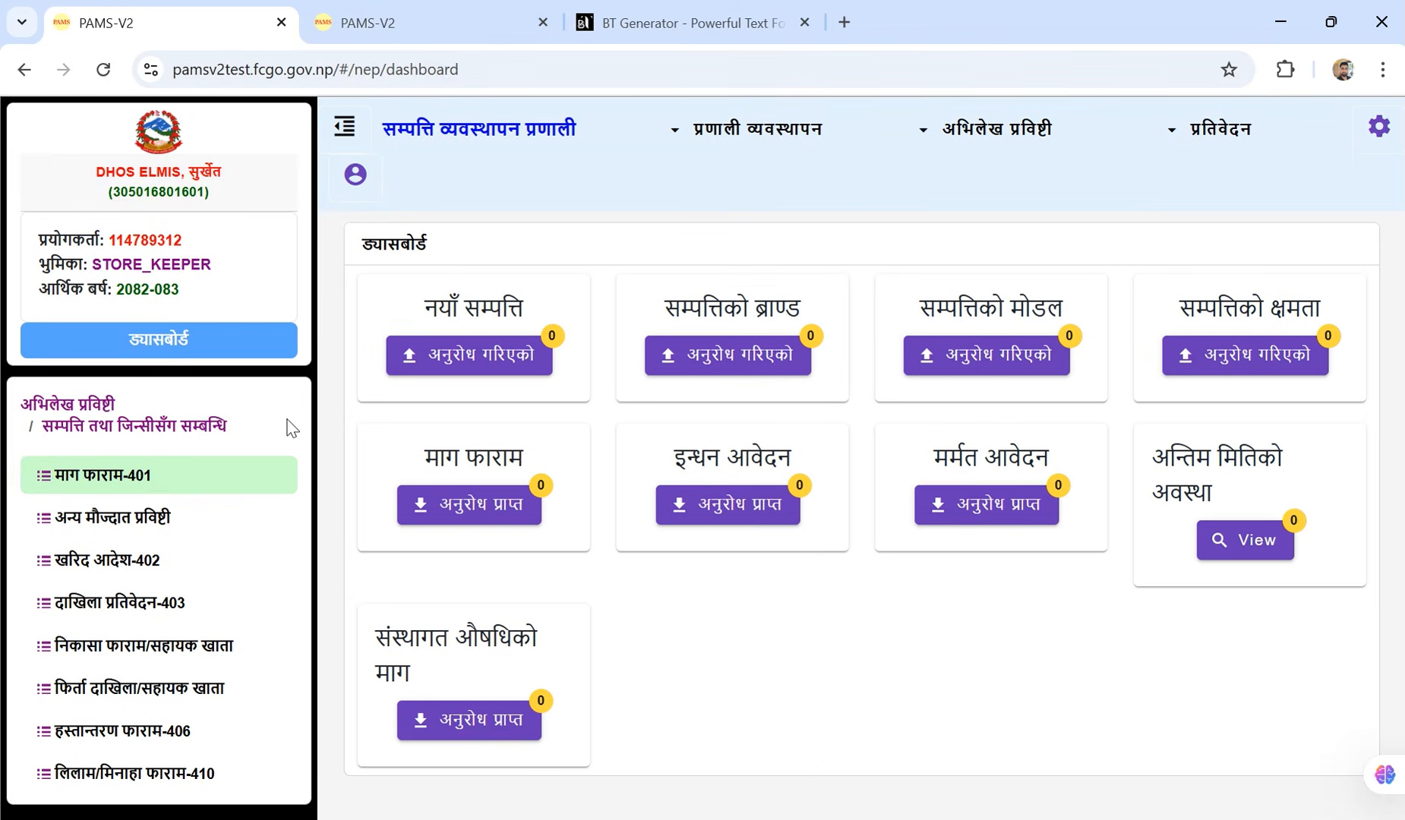
pyautogui.click(127, 485)
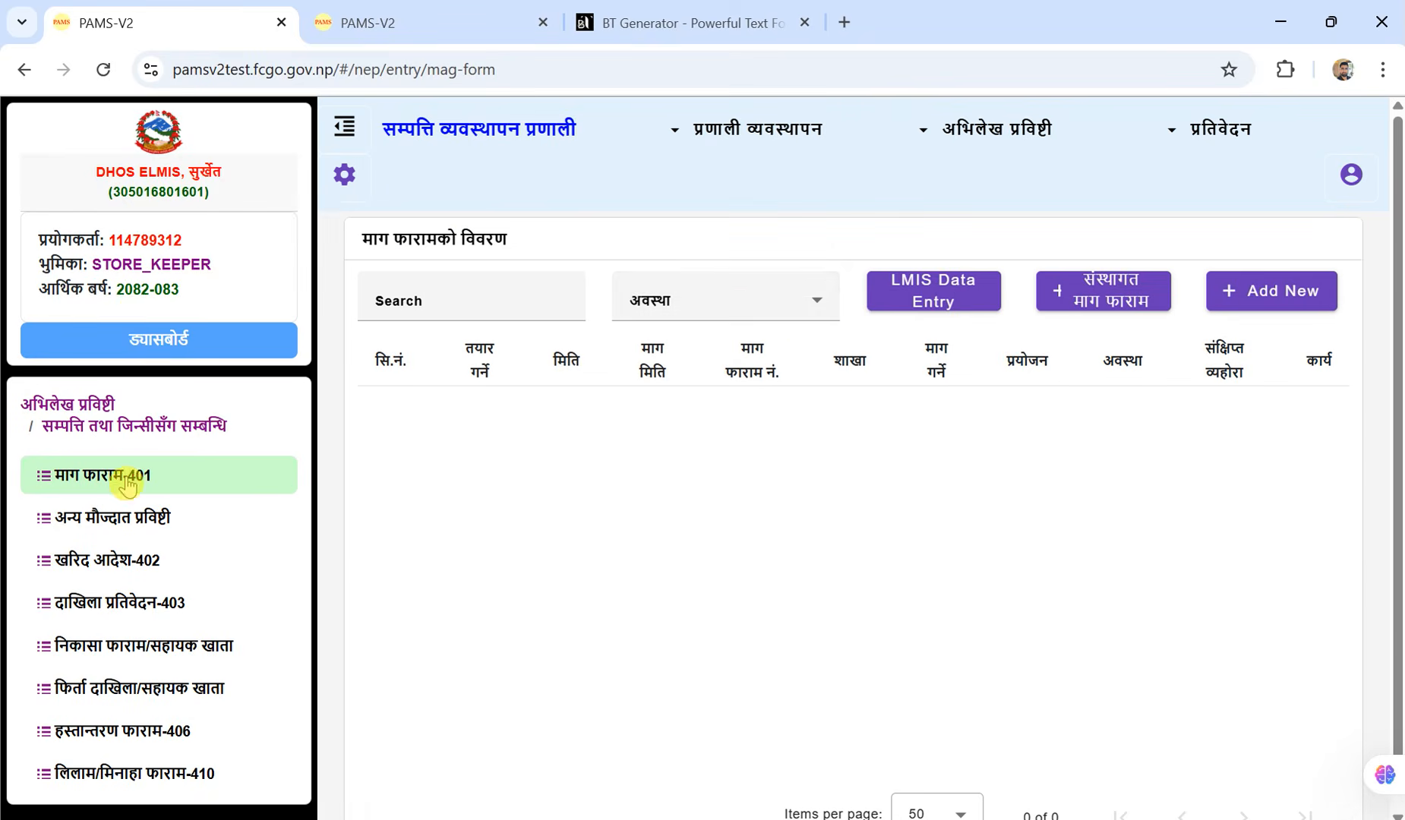
pyautogui.click(820, 311)
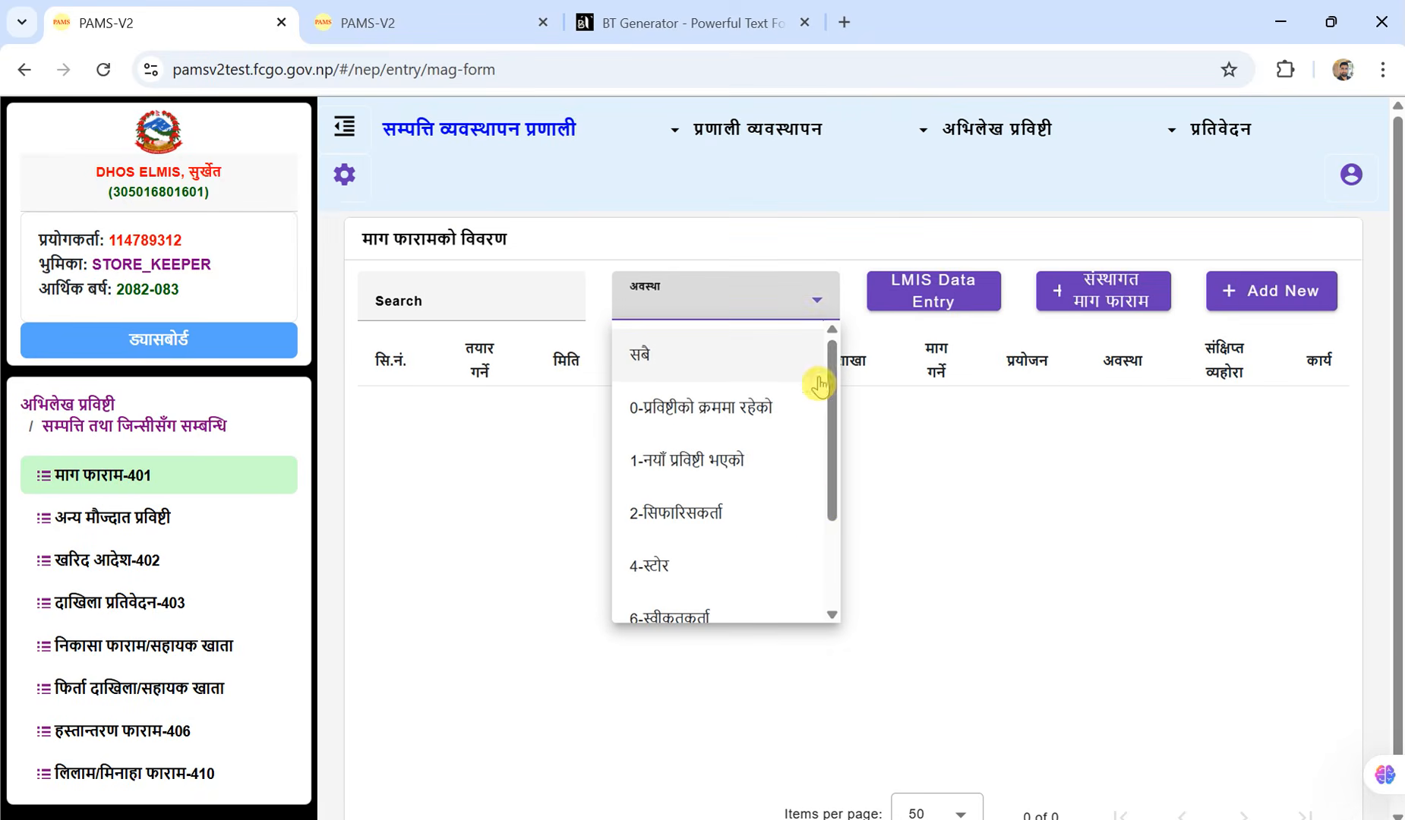
pyautogui.moveTo(831, 502); pyautogui.dragTo(831, 595)
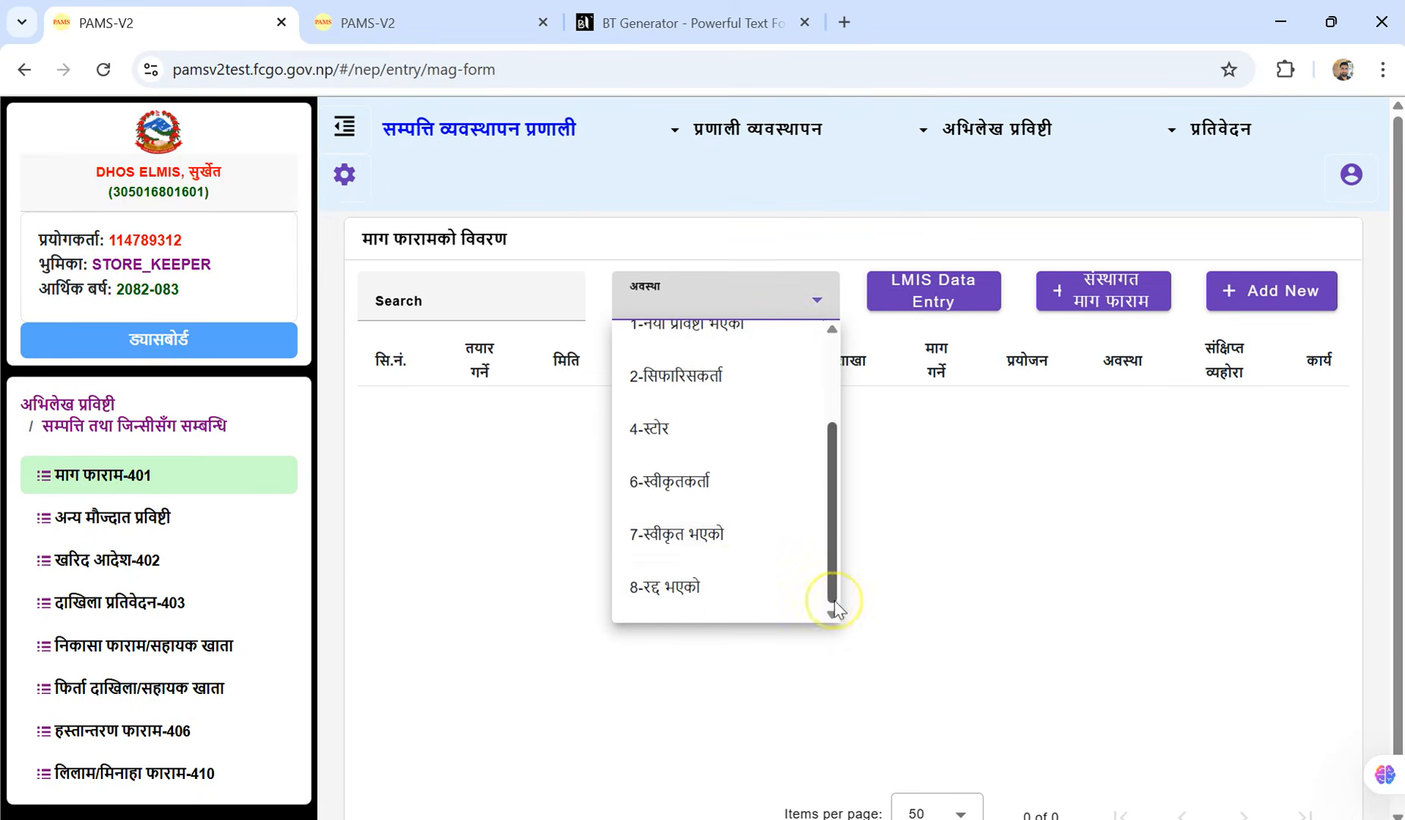
pyautogui.click(702, 537)
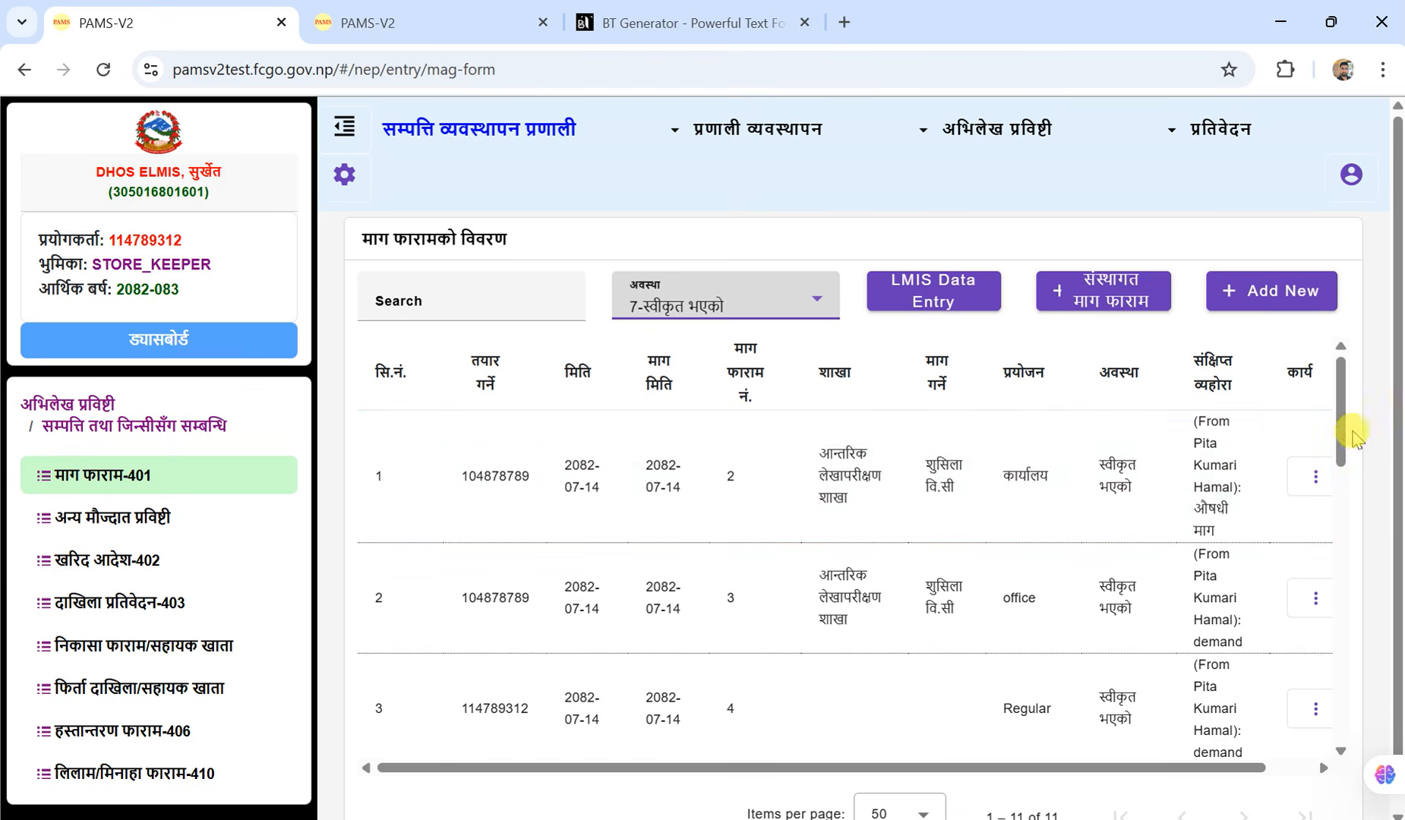
pyautogui.moveTo(1341, 433); pyautogui.dragTo(1374, 728)
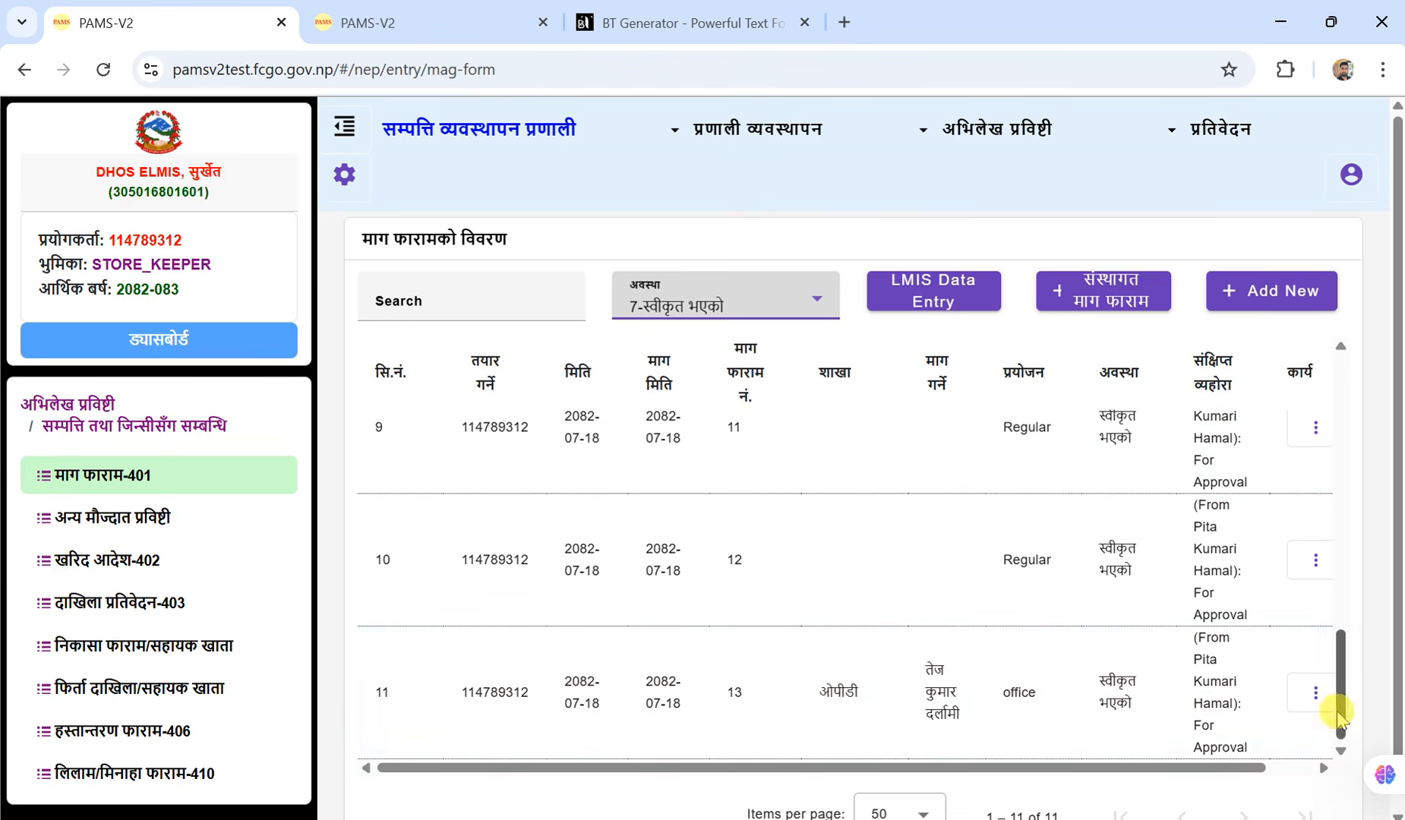
pyautogui.click(1317, 706)
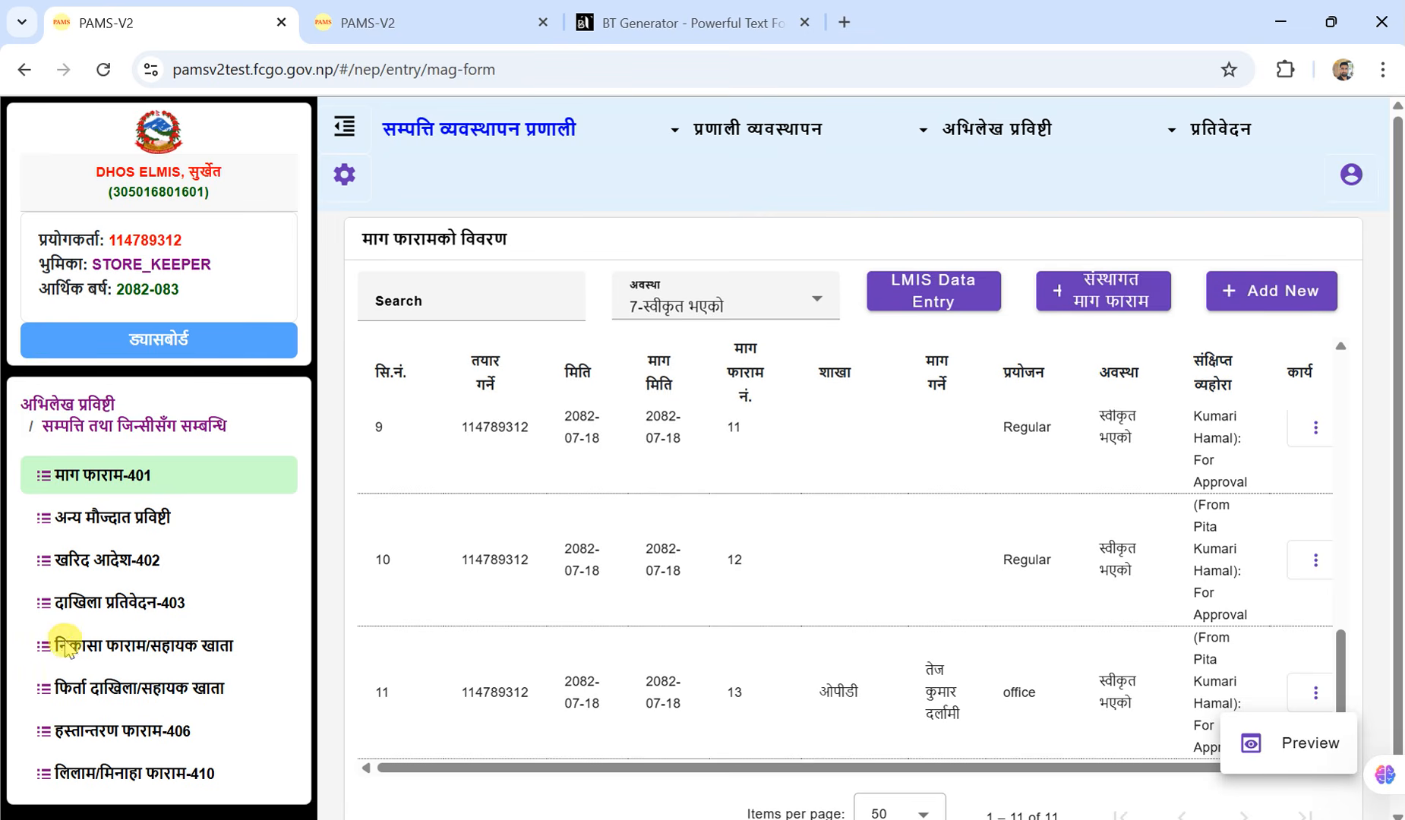
# Open निकासा फाराम/सहायक खाता, filter it by 7-स्वीकृत भएको and check the actions available for the last issue form
pyautogui.click(91, 646)
pyautogui.click(91, 647)
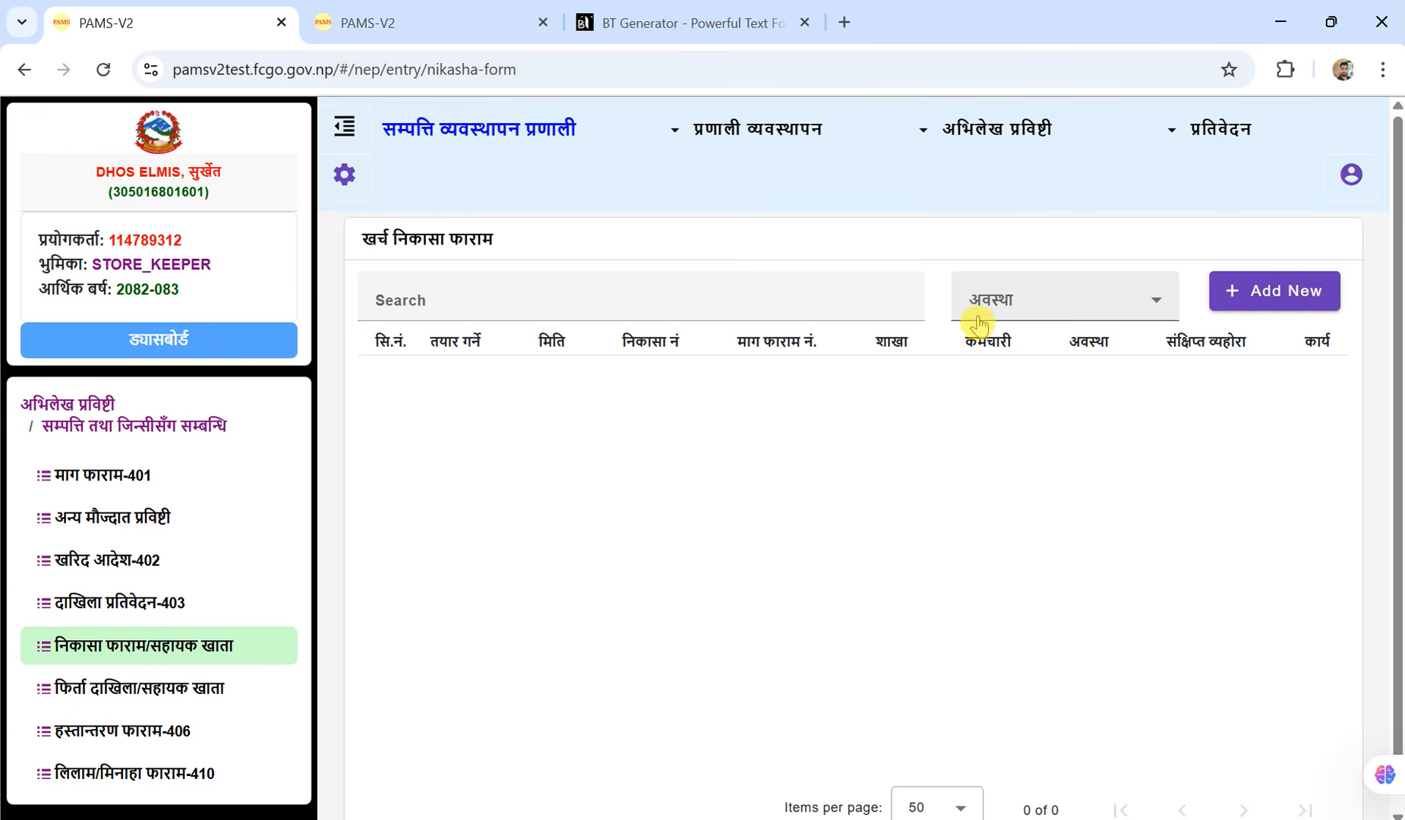
pyautogui.click(1148, 304)
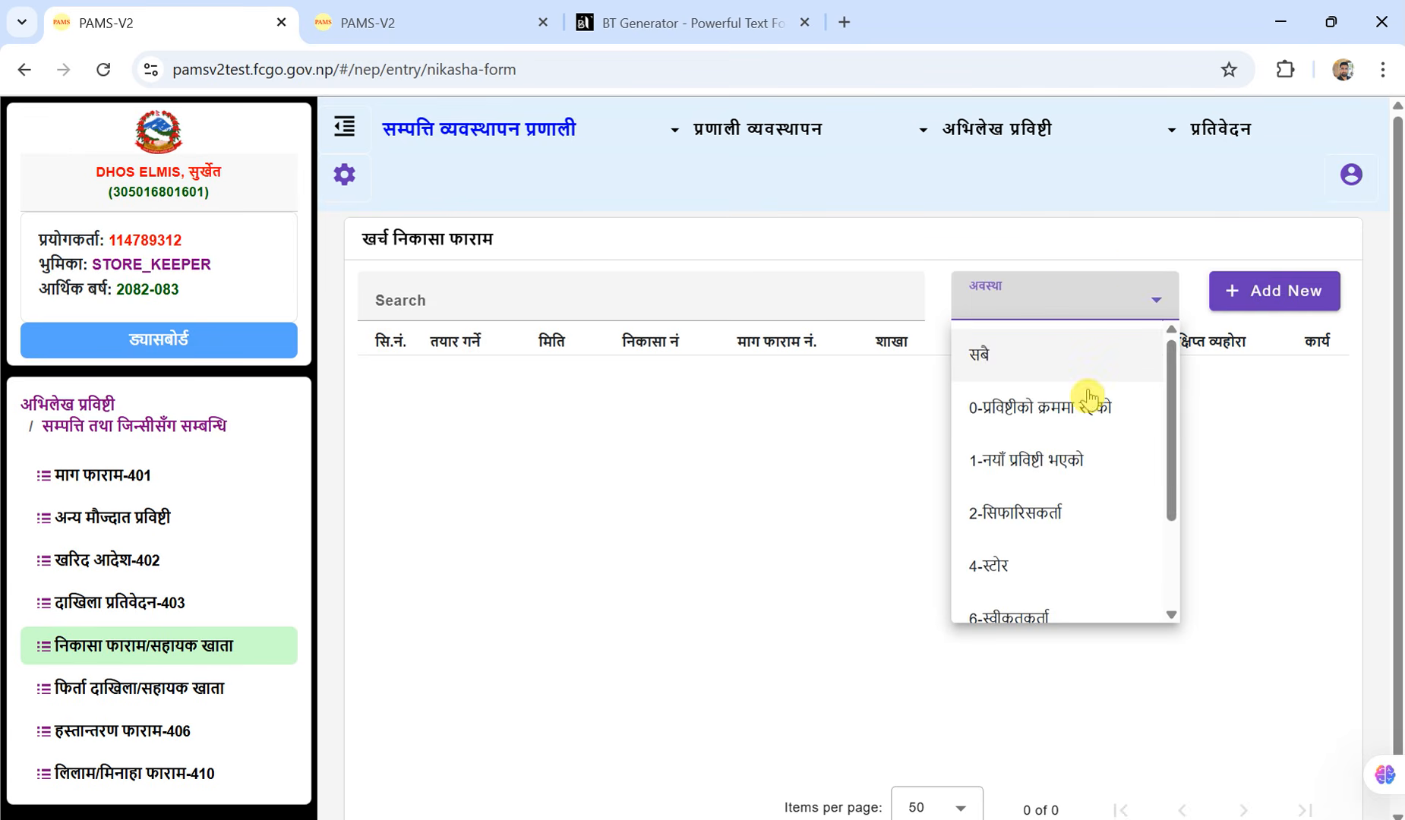
pyautogui.moveTo(1171, 414); pyautogui.dragTo(1194, 529)
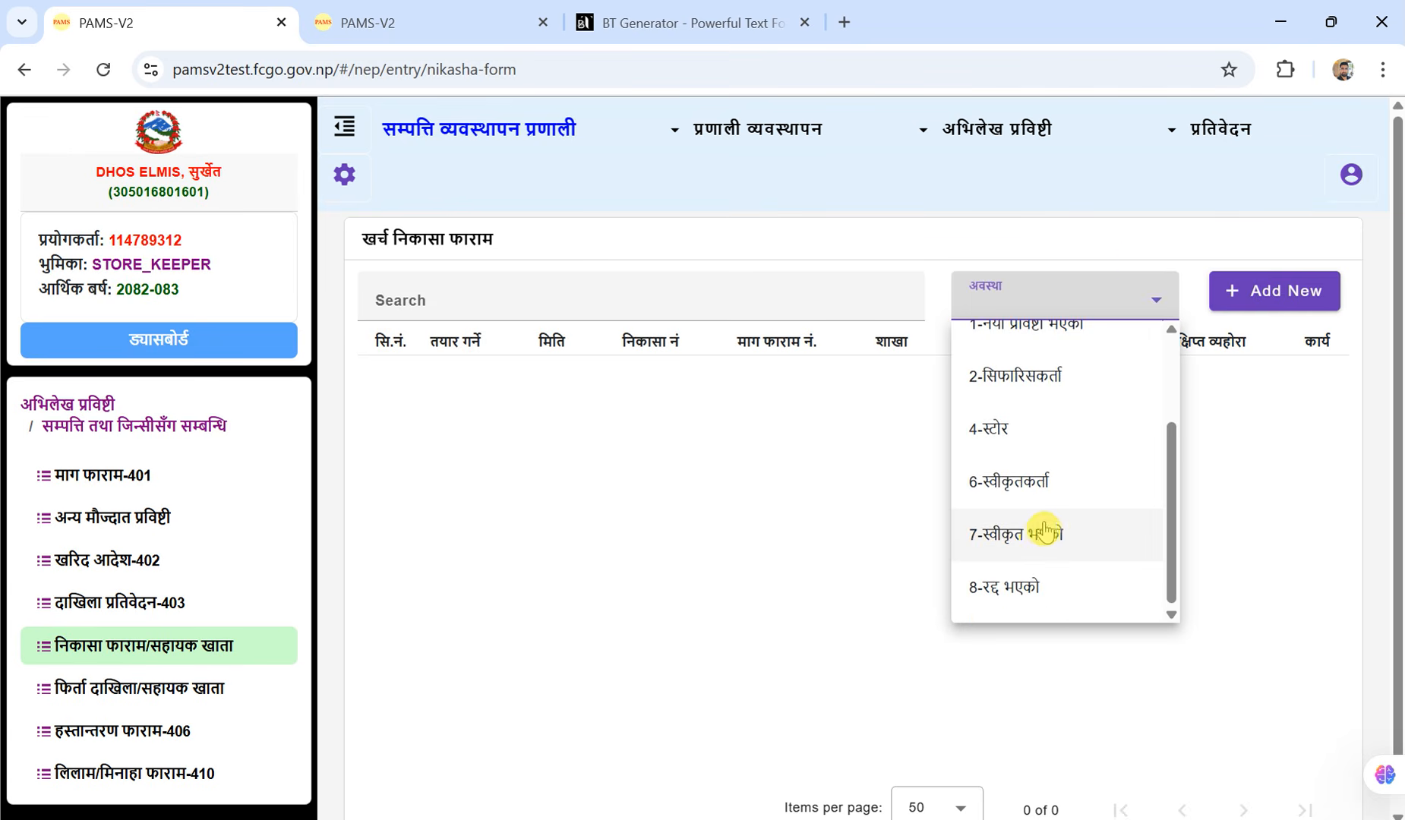
pyautogui.click(1044, 538)
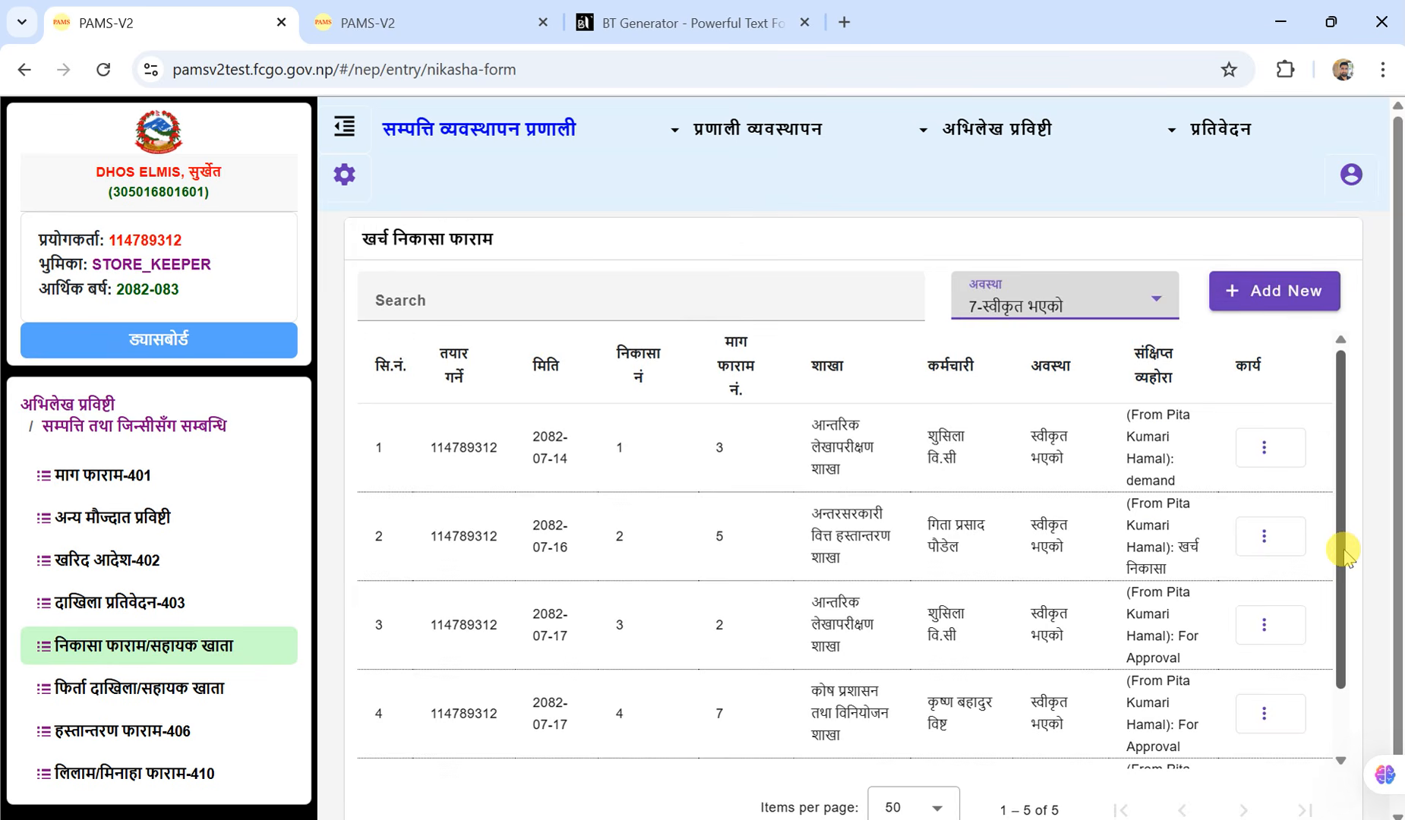
pyautogui.moveTo(1343, 558); pyautogui.dragTo(1355, 714)
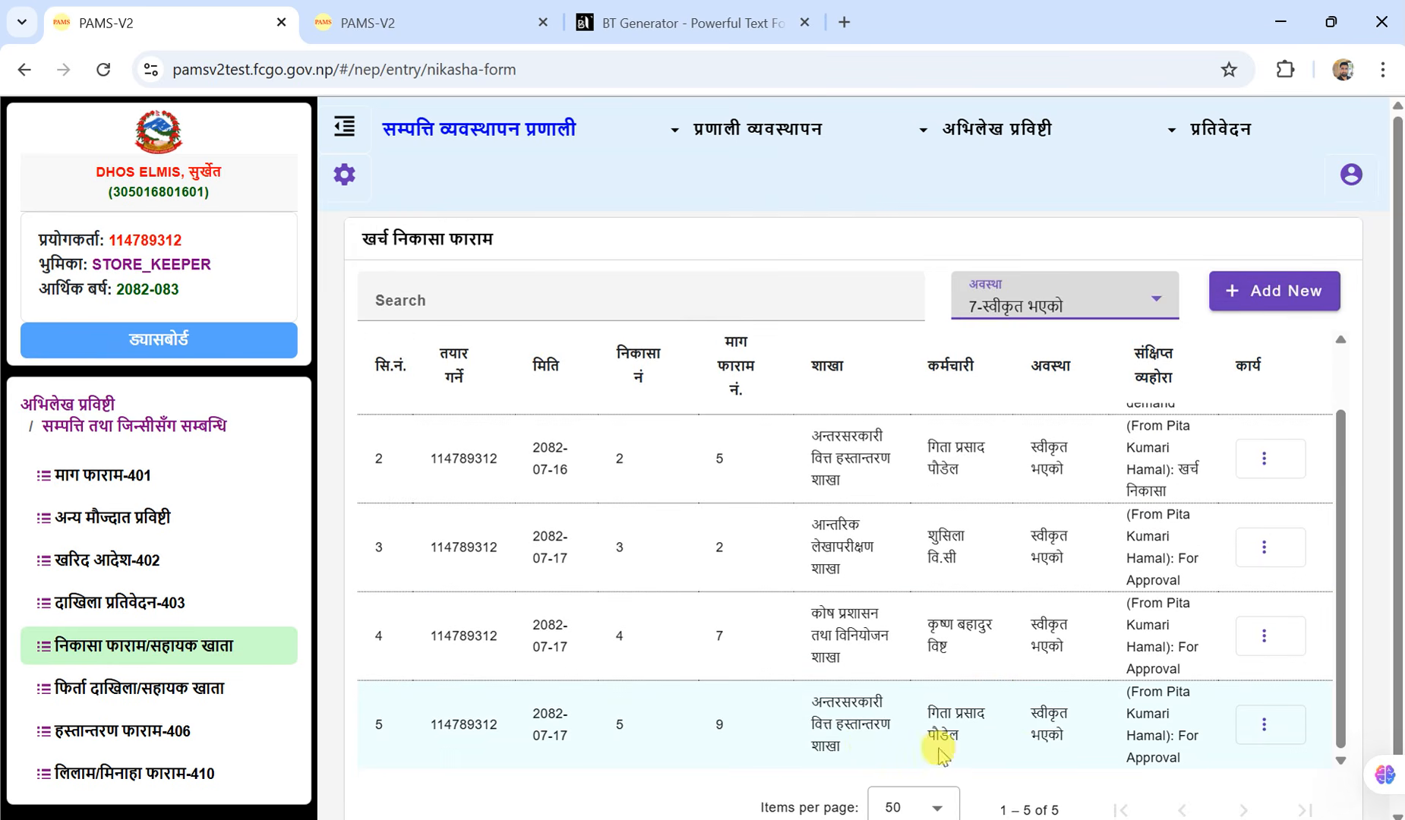
pyautogui.click(1263, 725)
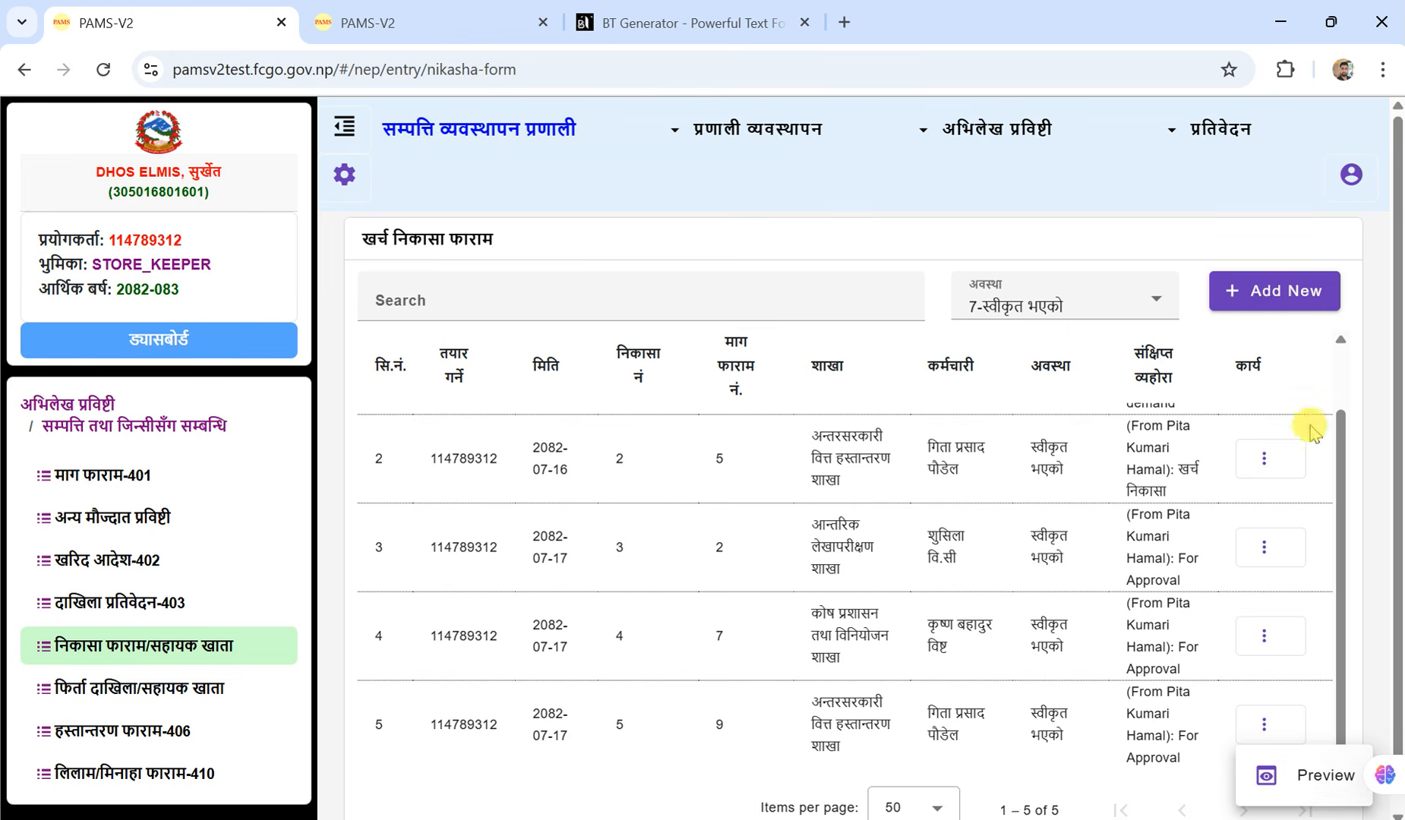
# Start a new खर्च निकासा entry and select the approved ओपीडी demand, माग नं 13, as its source
pyautogui.click(1258, 298)
pyautogui.click(1259, 301)
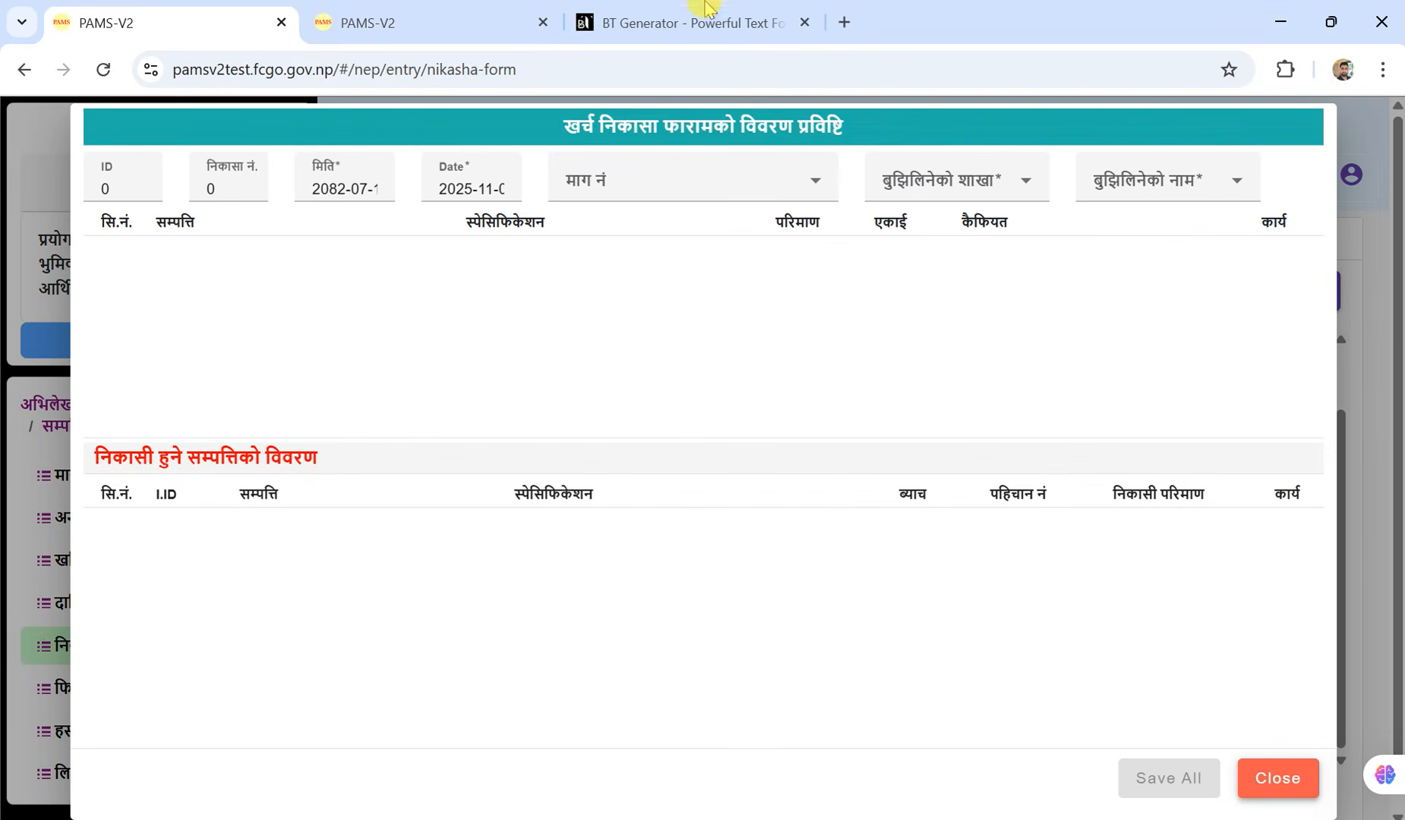
pyautogui.click(810, 180)
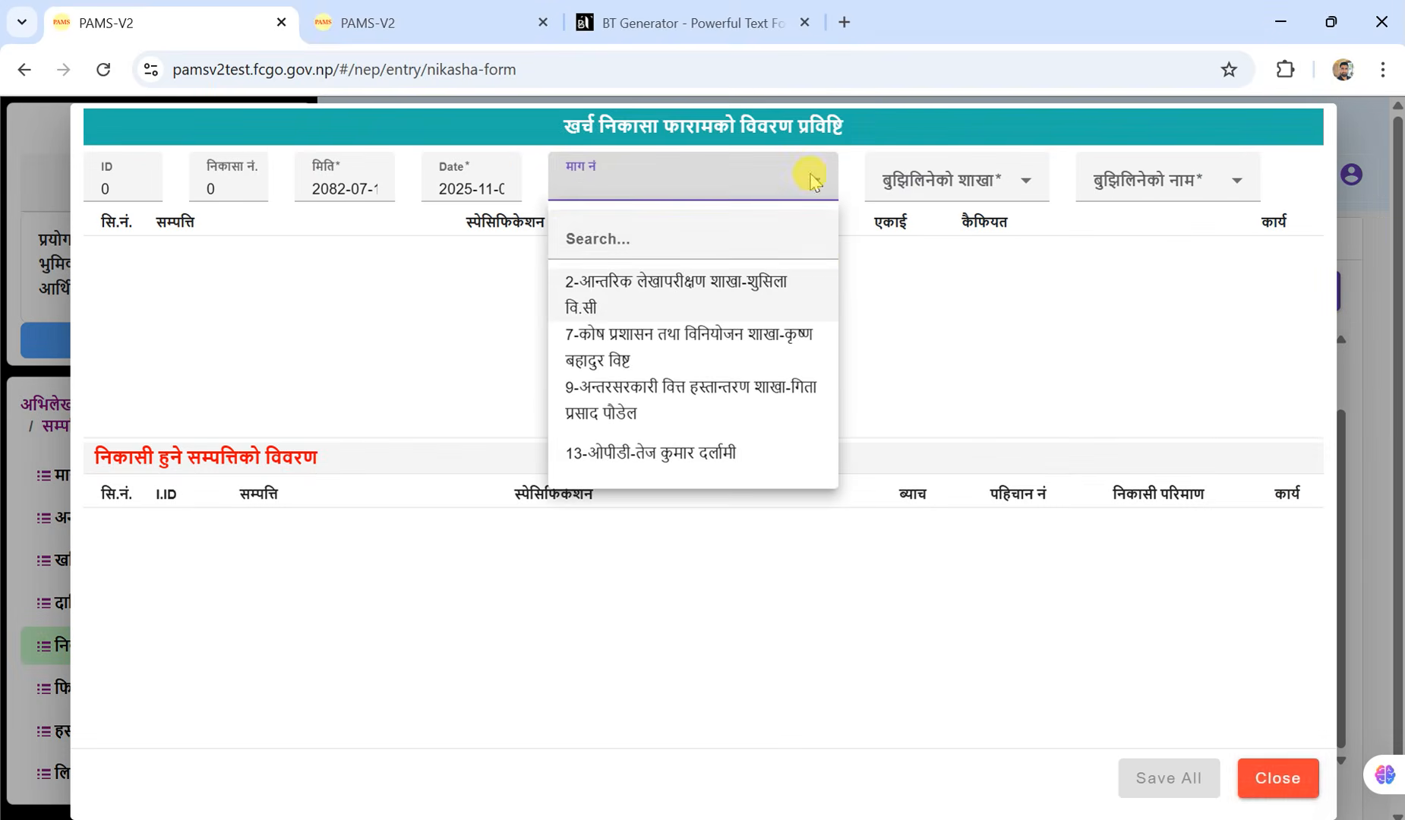
pyautogui.click(686, 458)
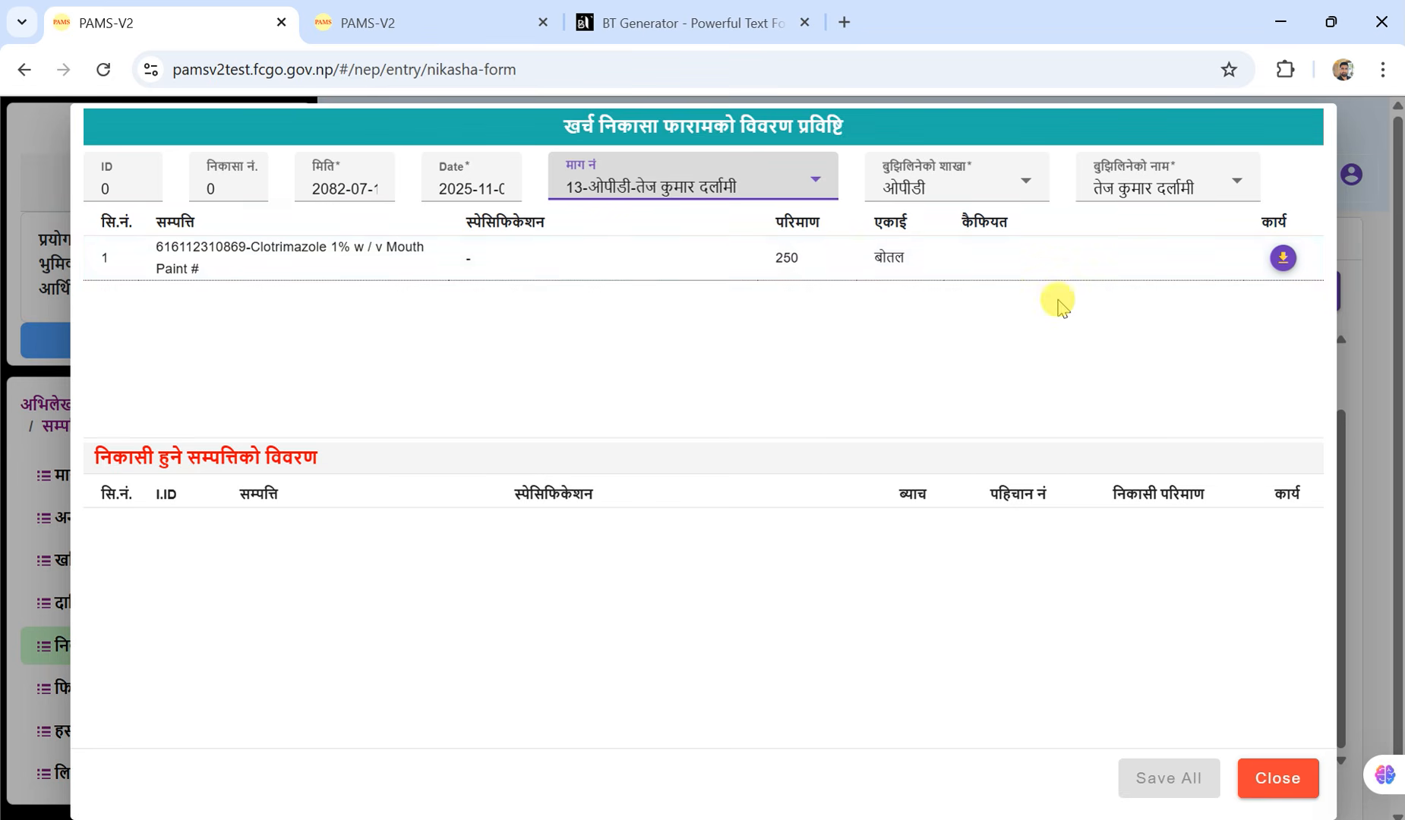
# Check the stock available for issuing Clotrimazole 1% w / v Mouth Paint # and close the issue entry without saving
pyautogui.click(1284, 261)
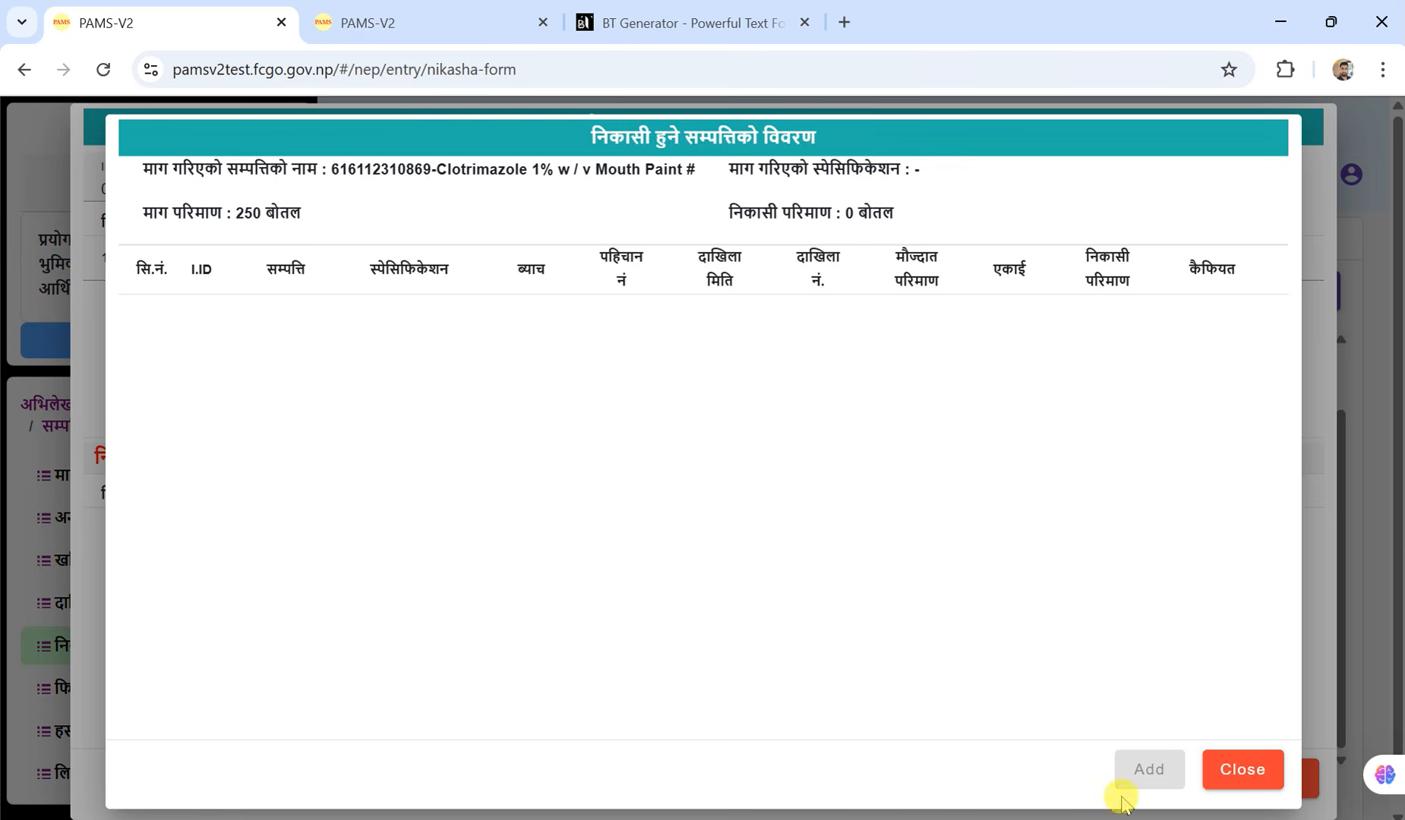
pyautogui.click(1227, 780)
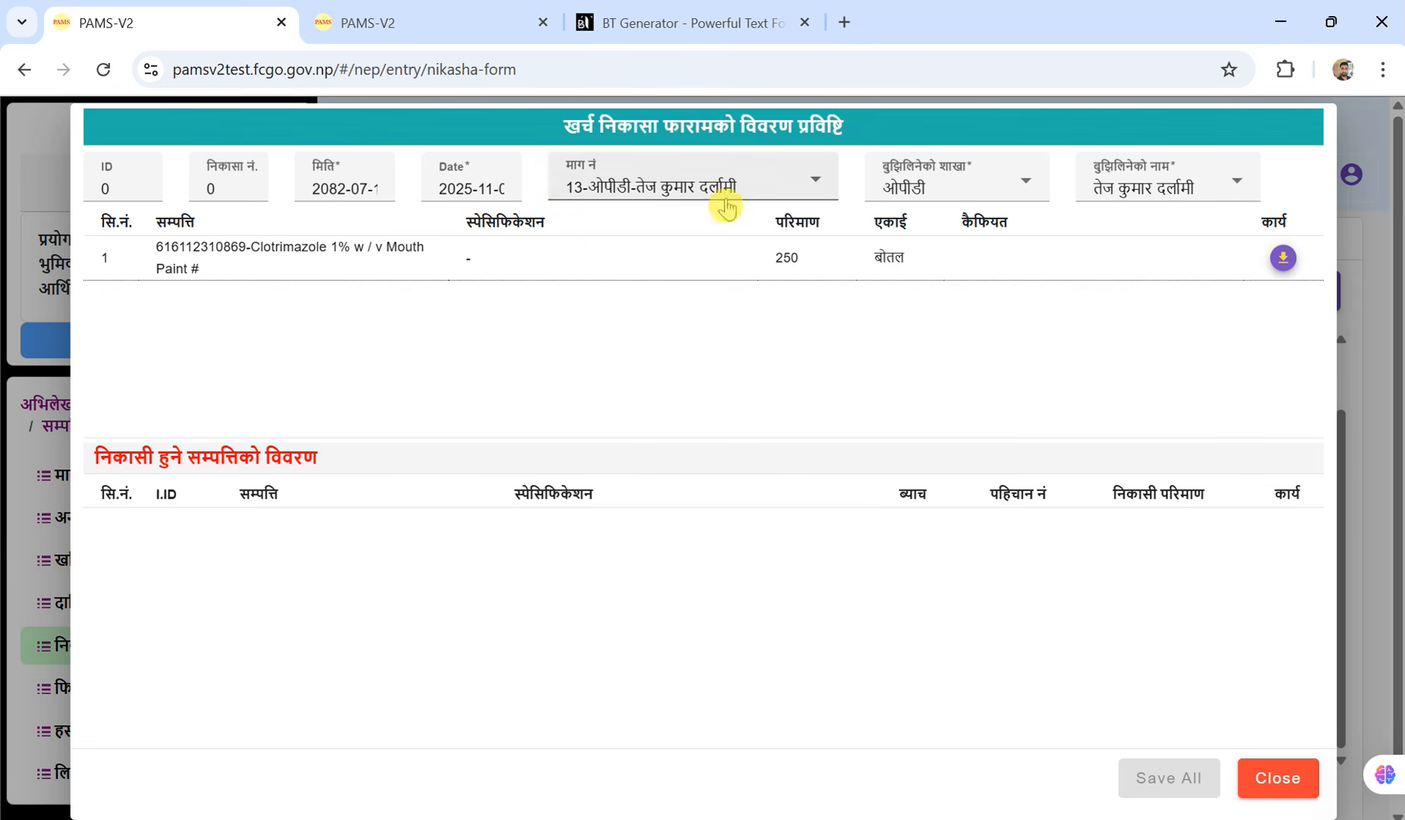
pyautogui.click(1283, 259)
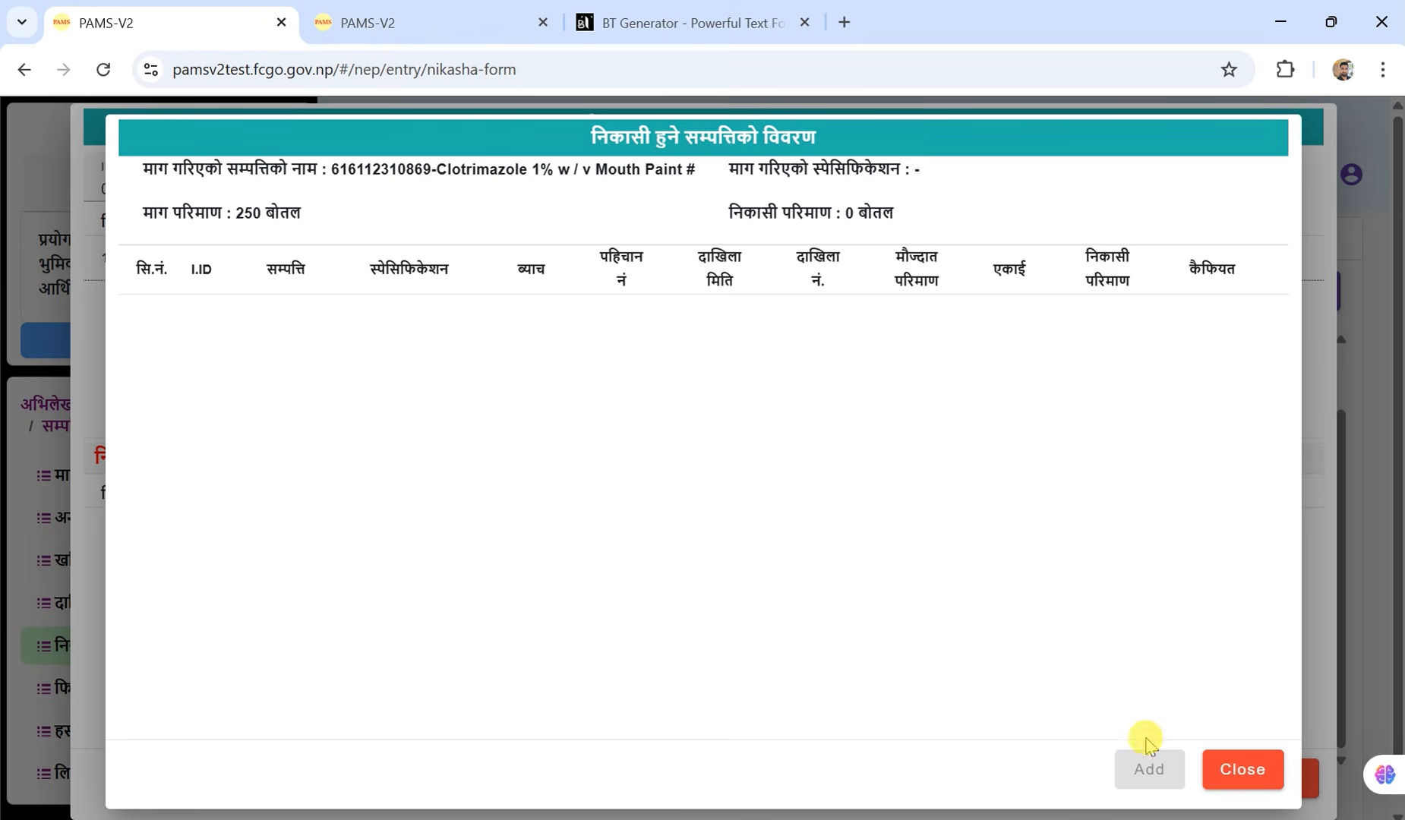
pyautogui.click(1243, 773)
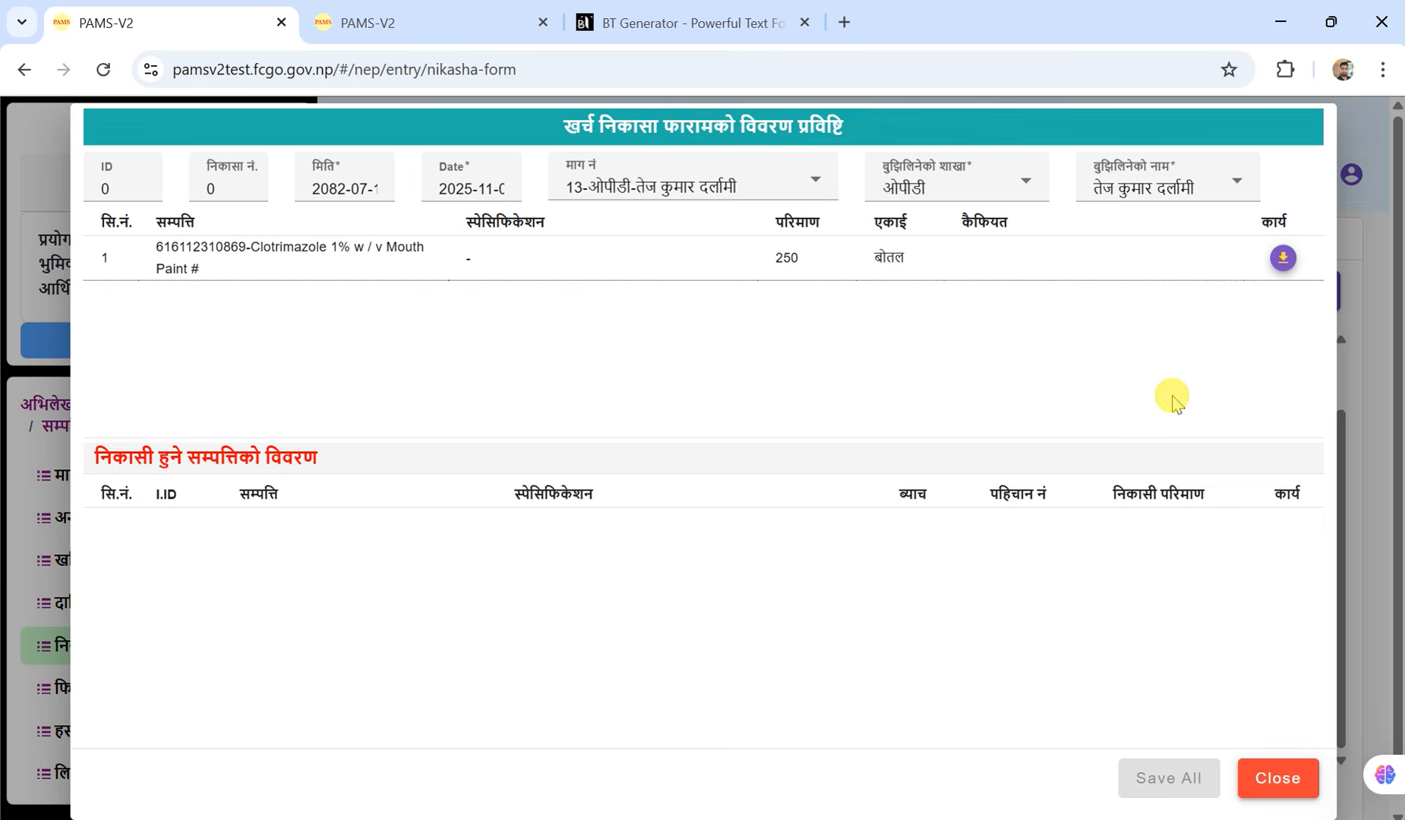
pyautogui.click(1263, 778)
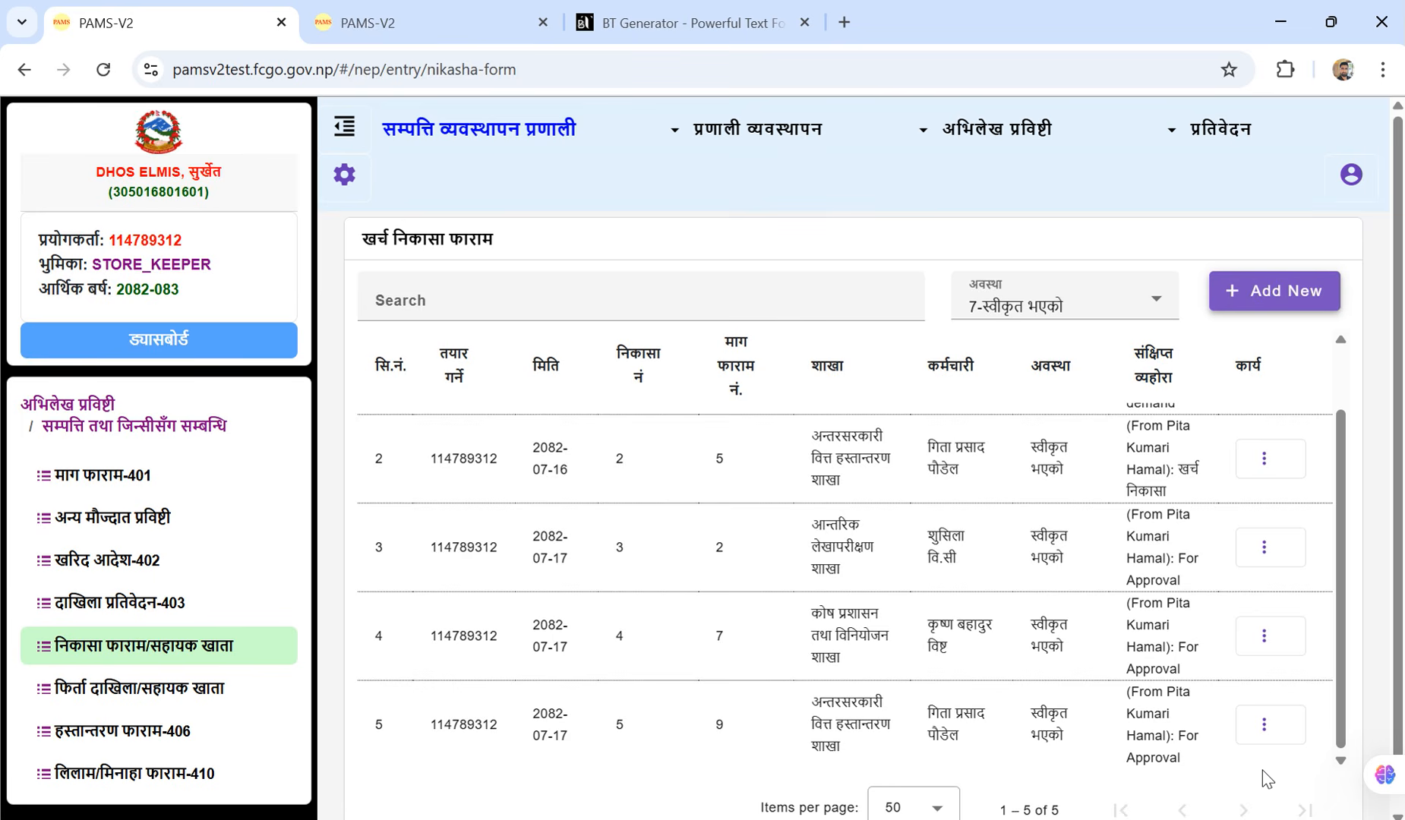